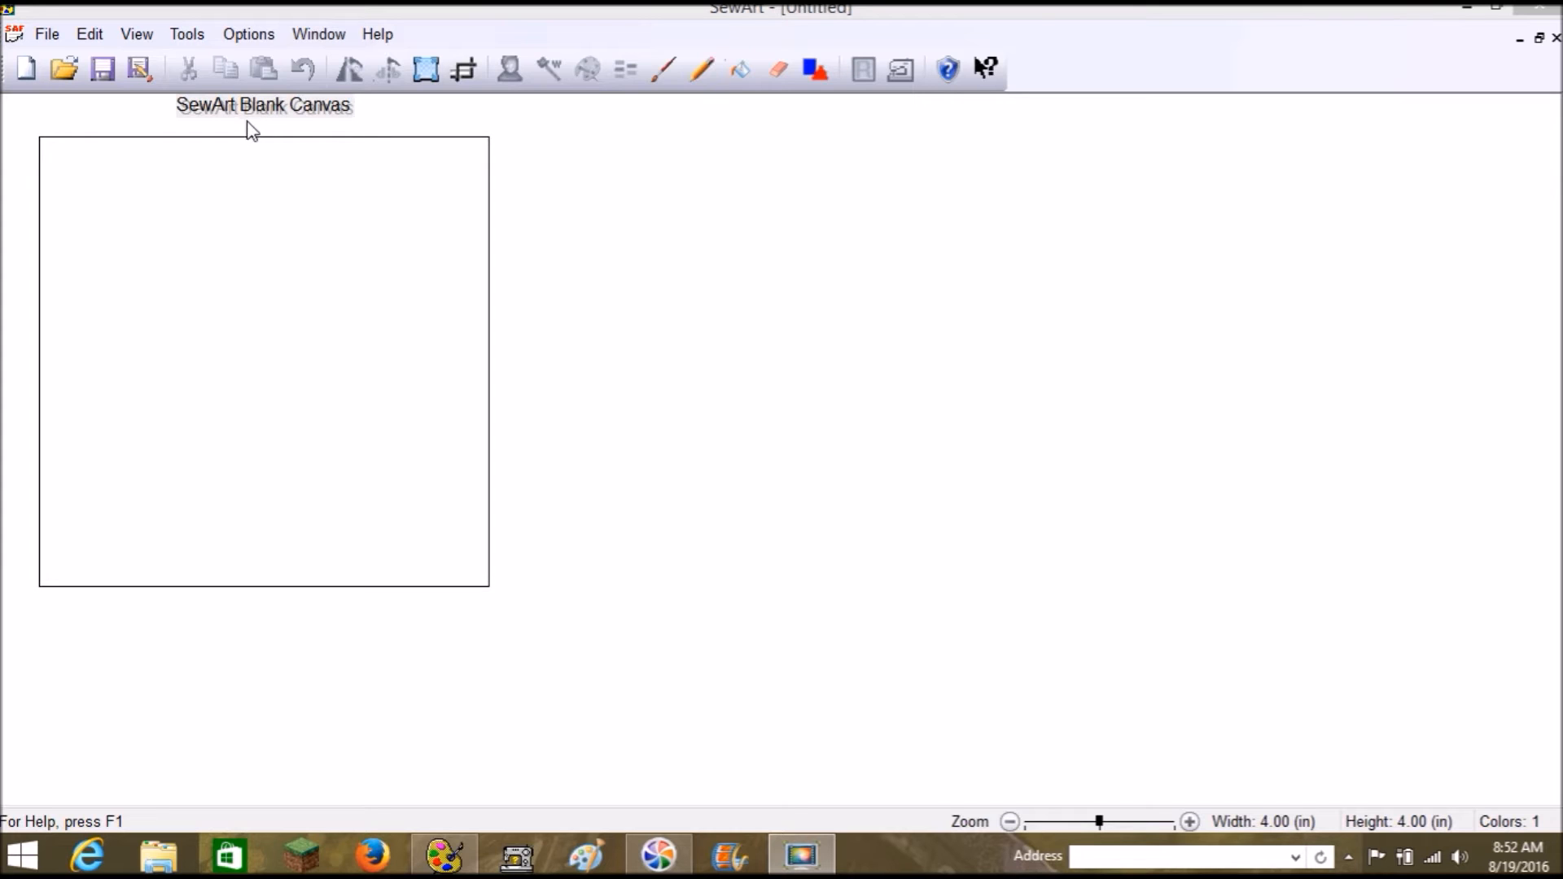
Open the image IMG_6824 from the New folder on the Desktop
click(74, 77)
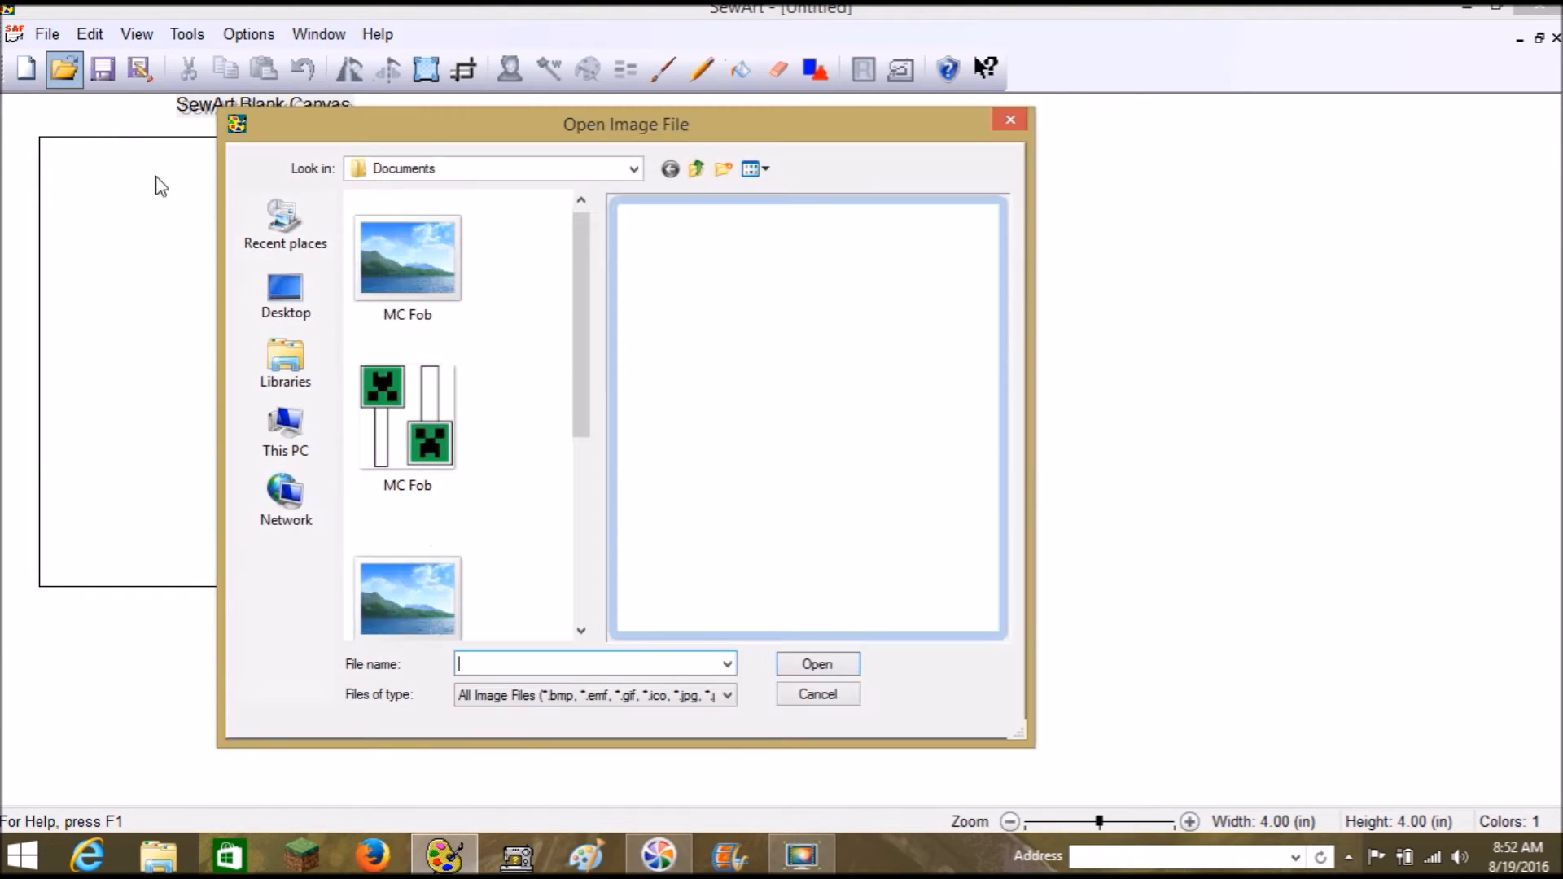
click(291, 284)
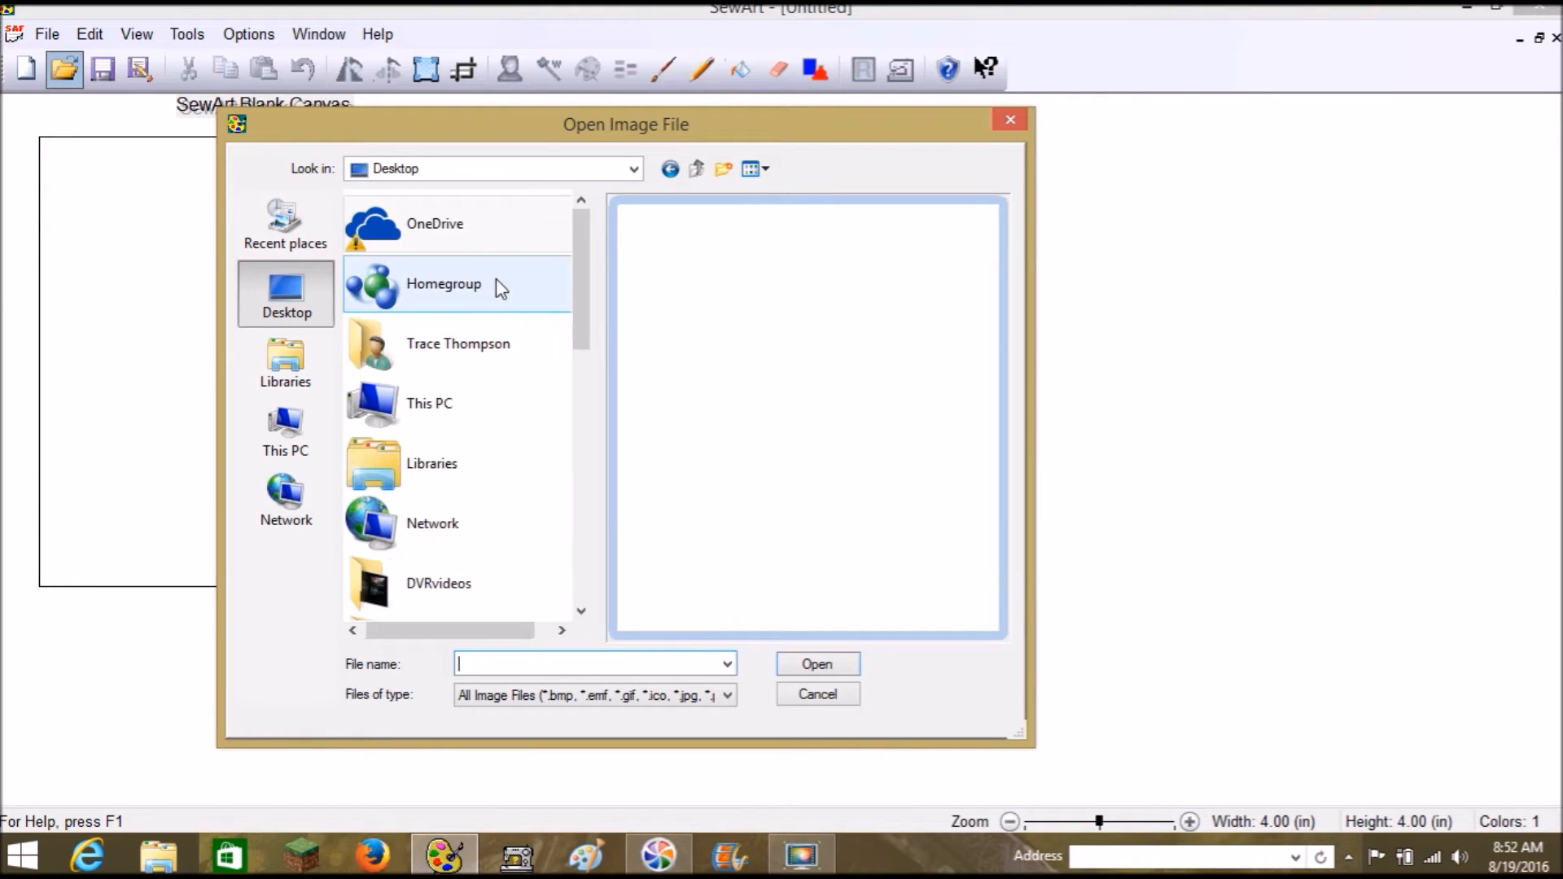
drag(586, 286, 589, 362)
double_click(446, 436)
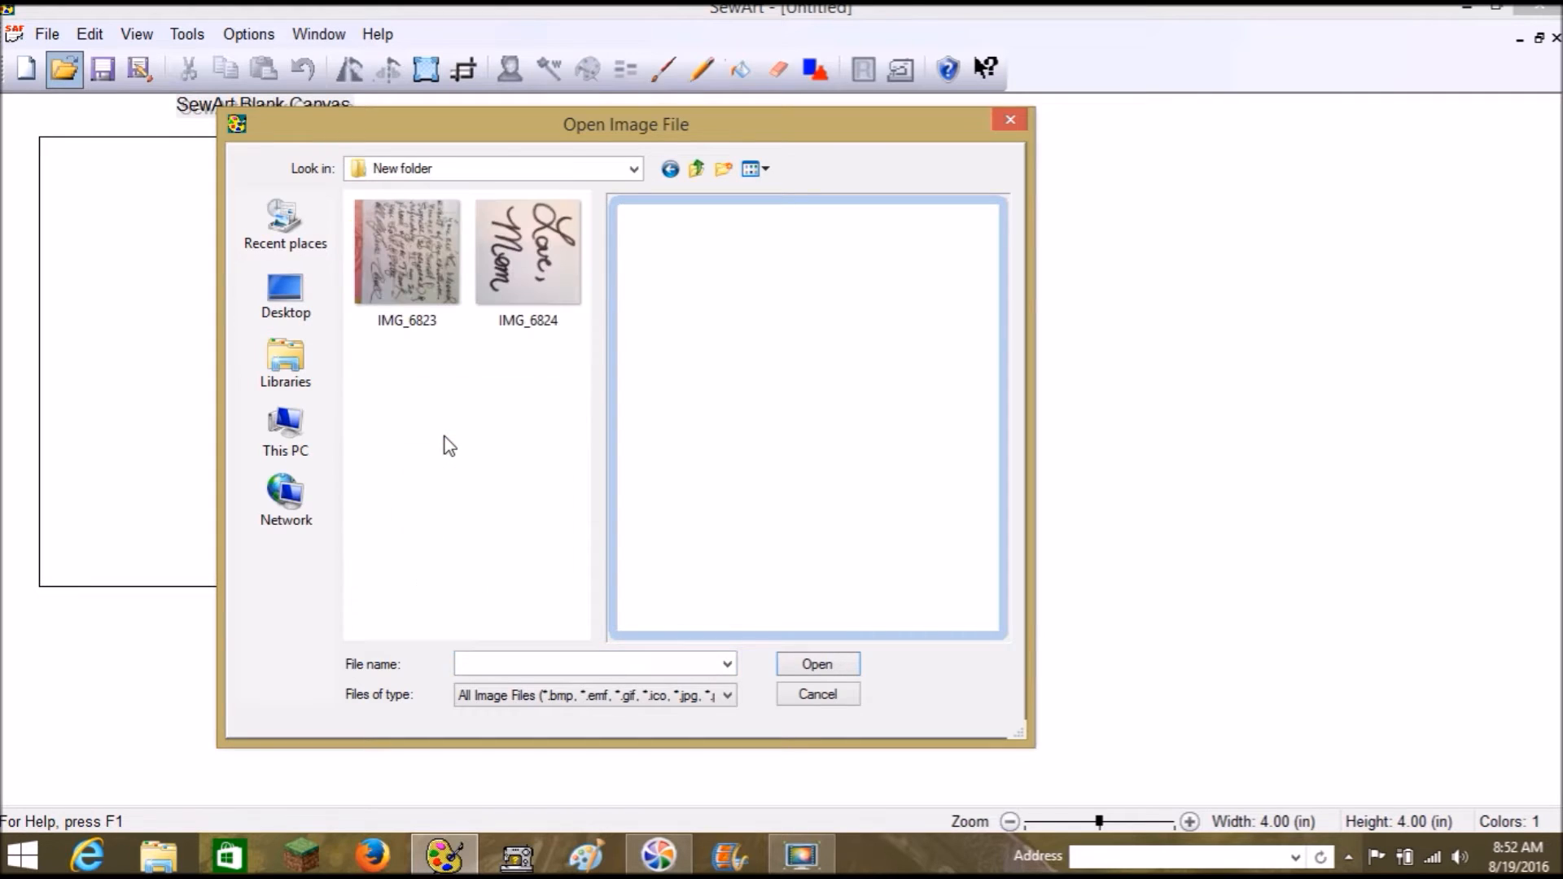
click(507, 284)
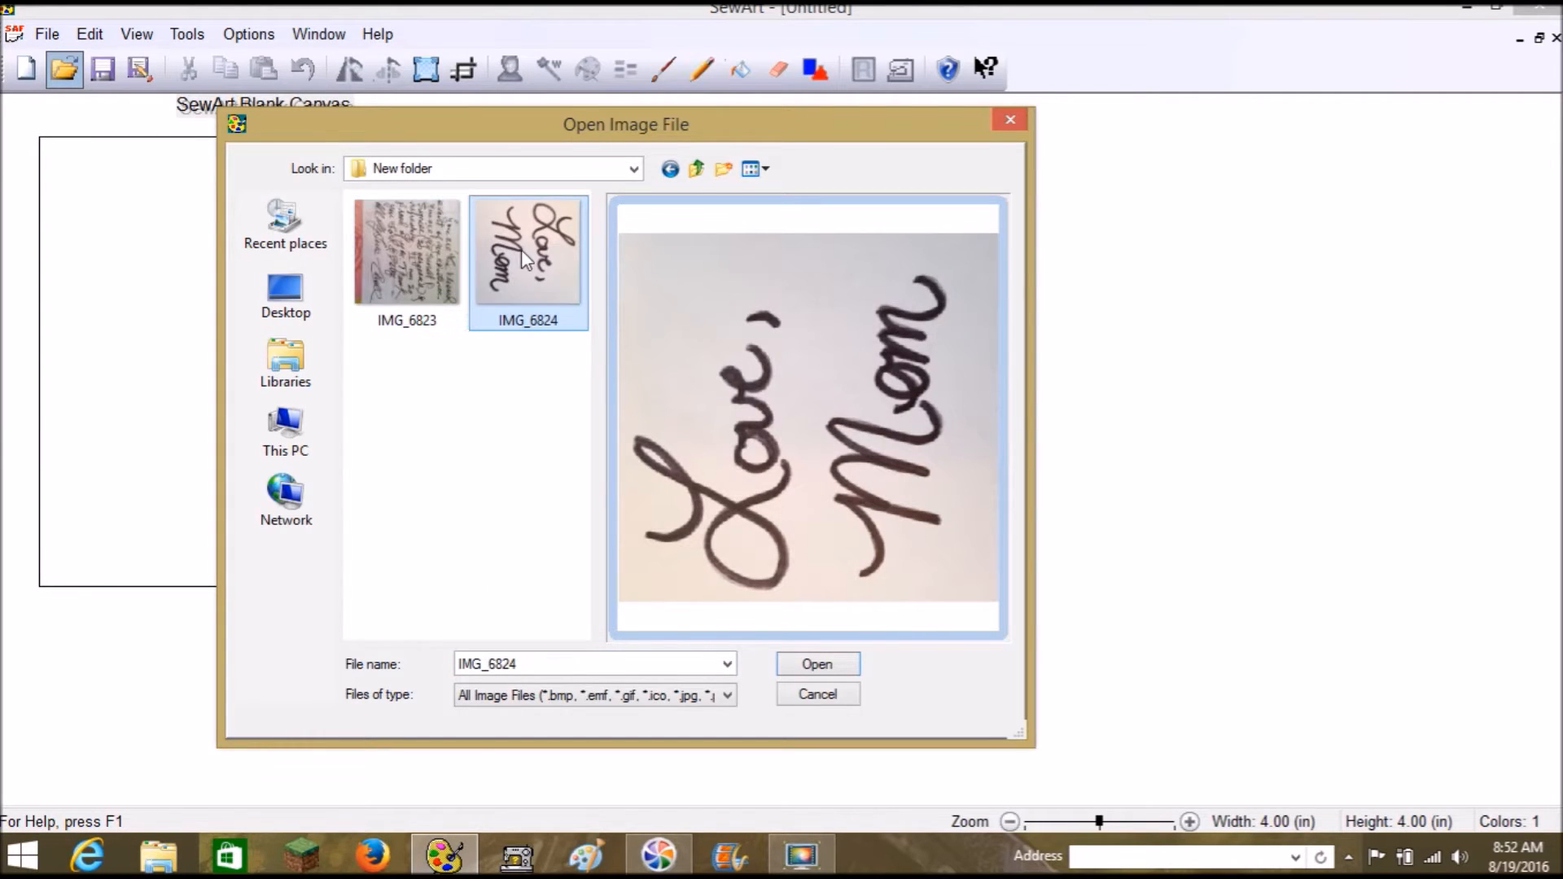
click(845, 664)
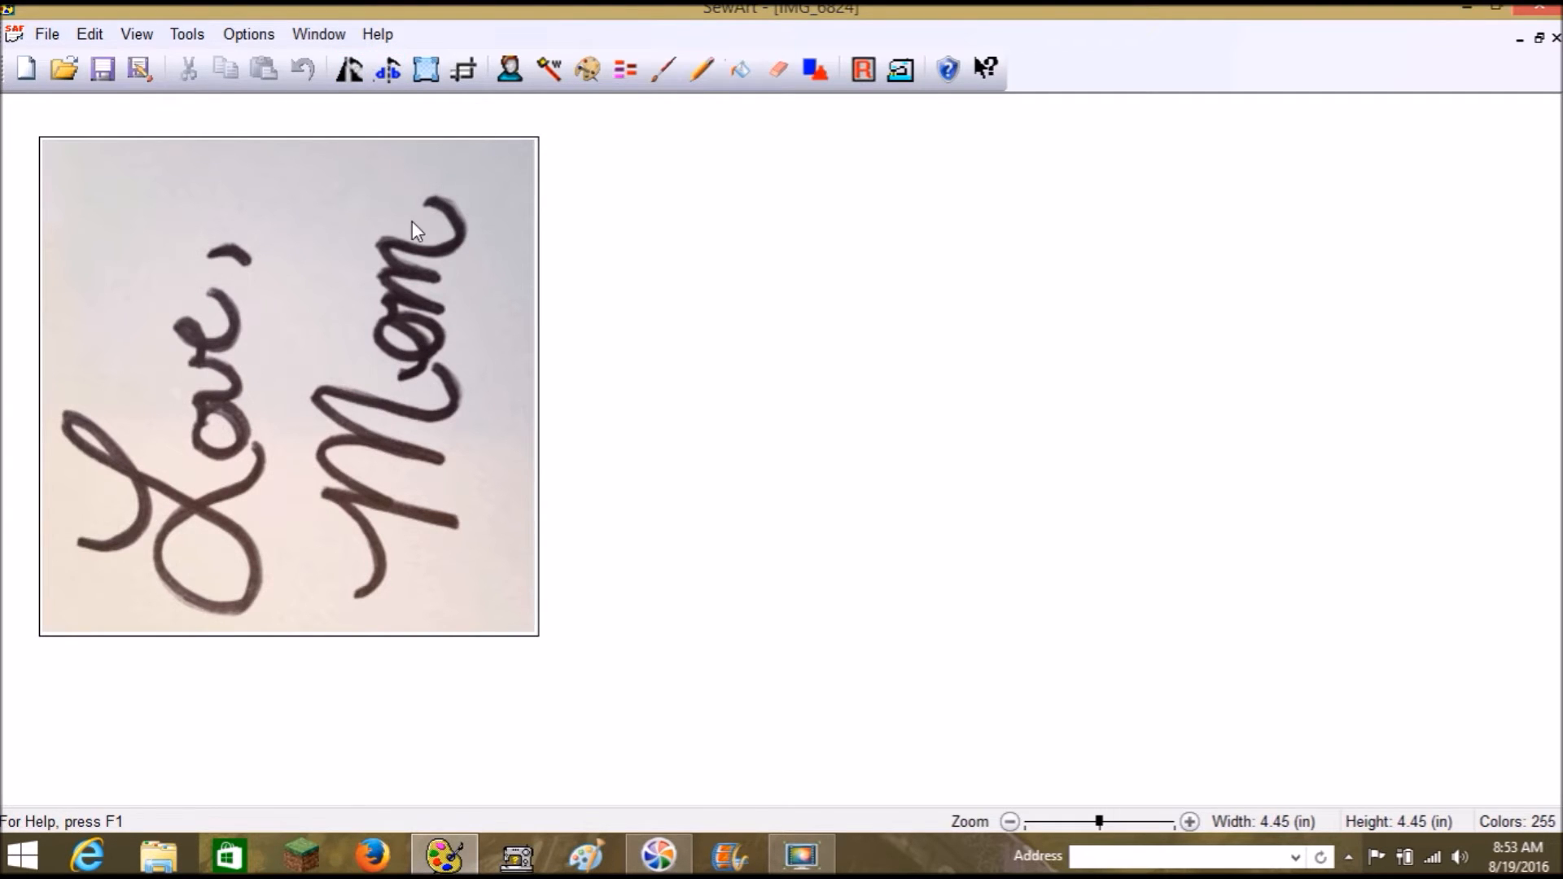
click(597, 81)
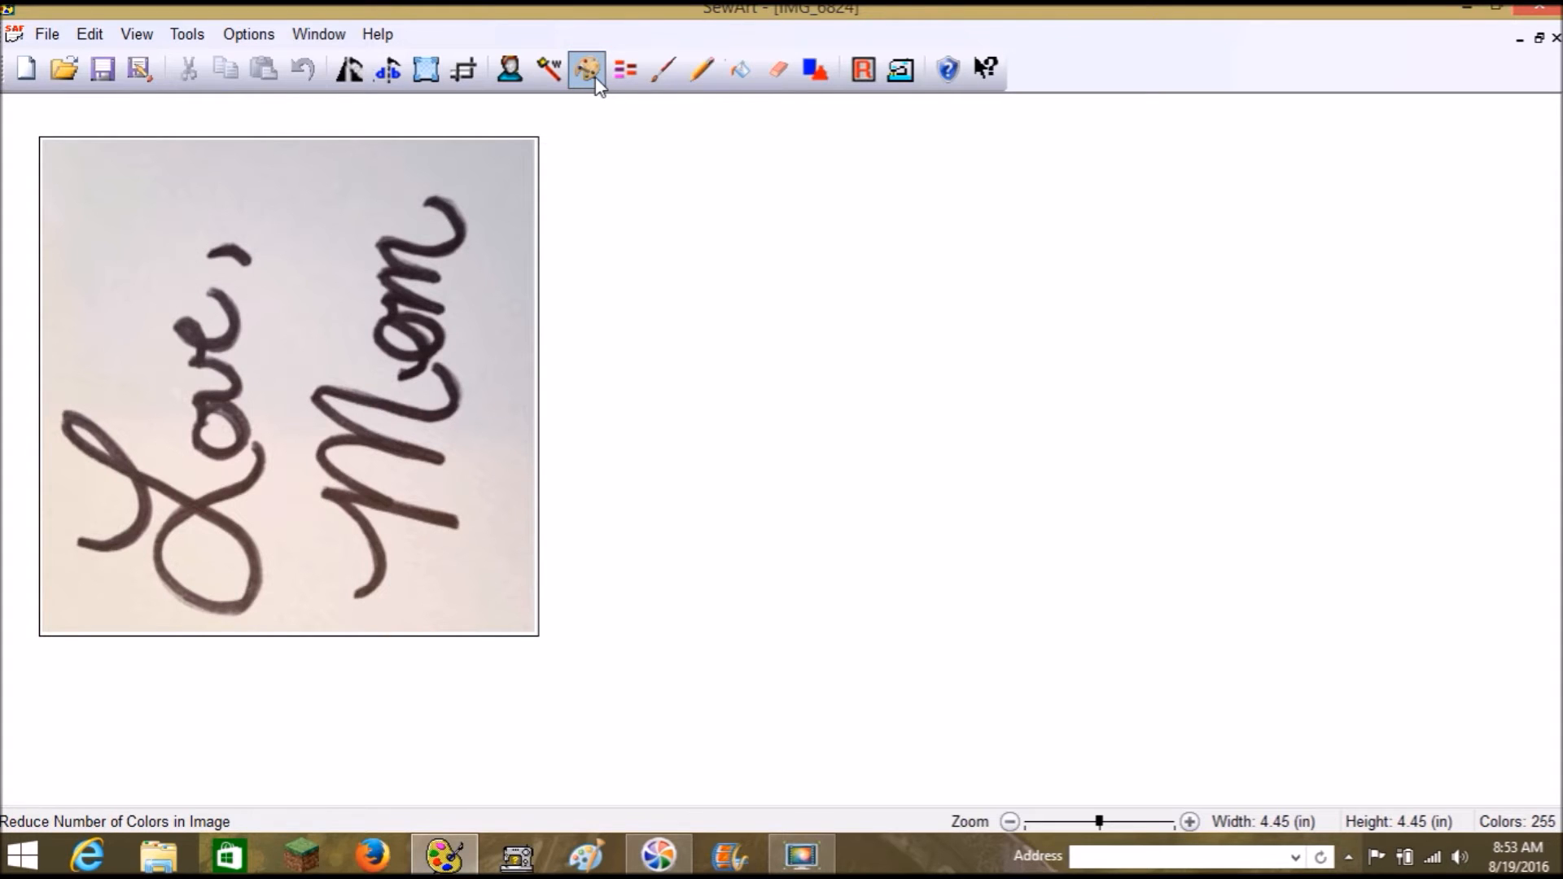
click(596, 81)
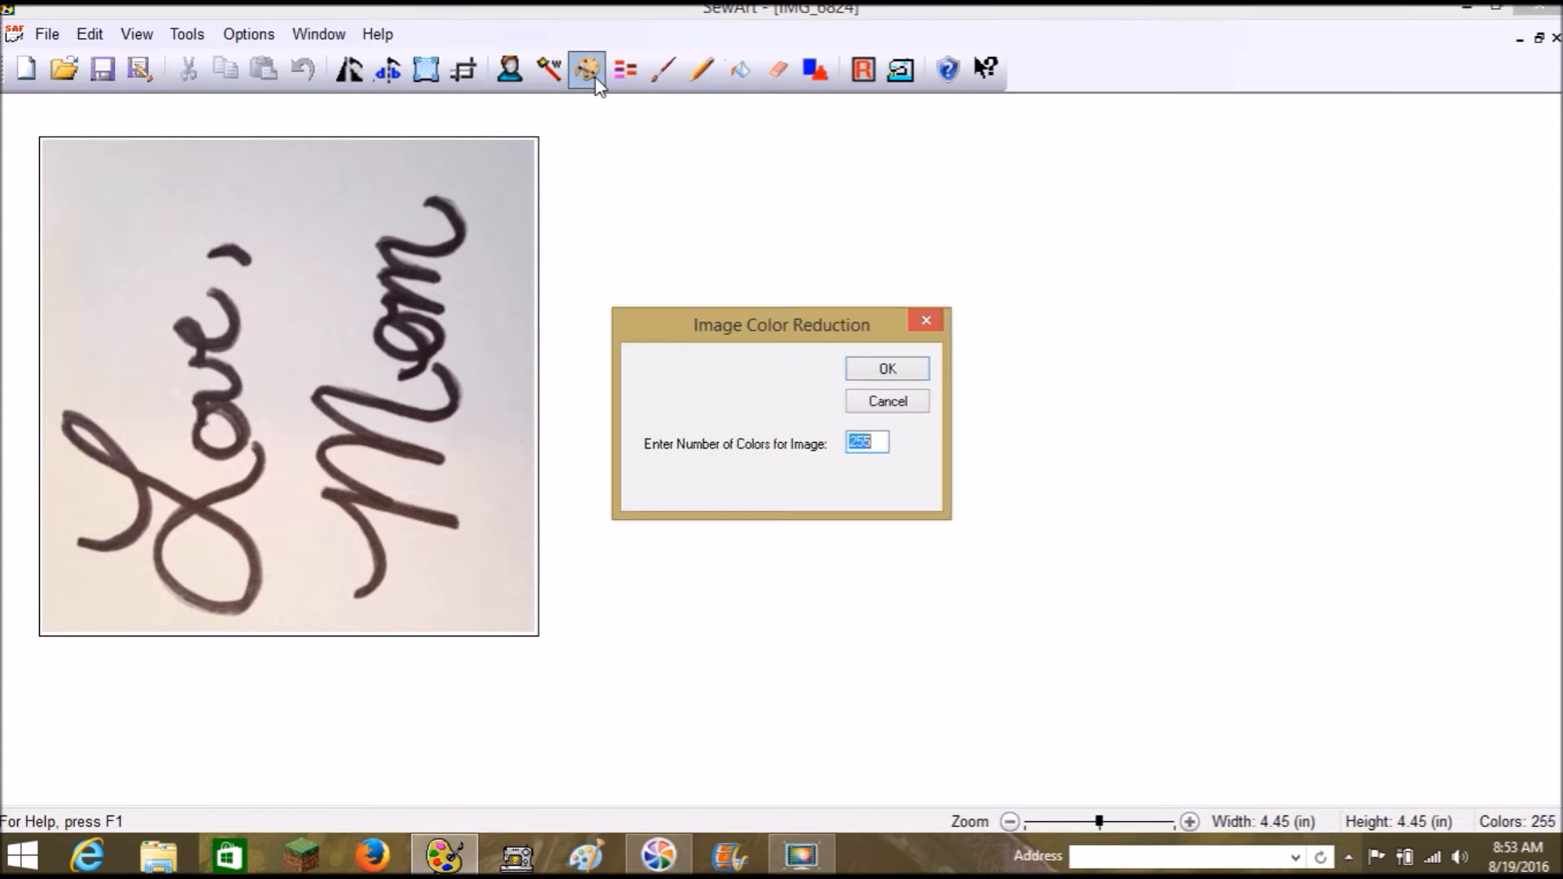
click(863, 376)
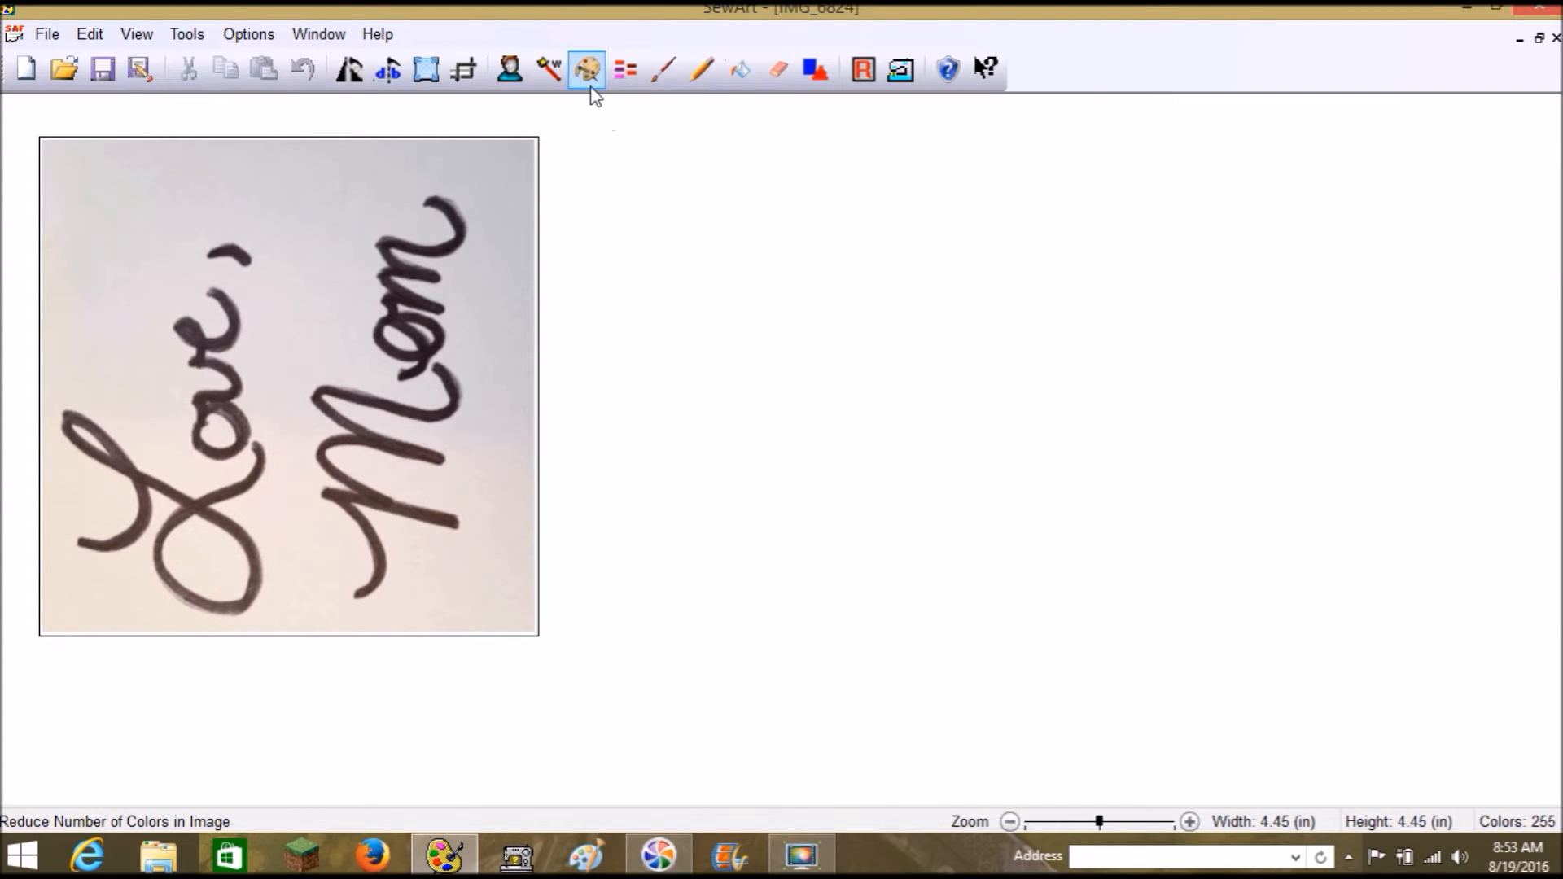
click(1159, 823)
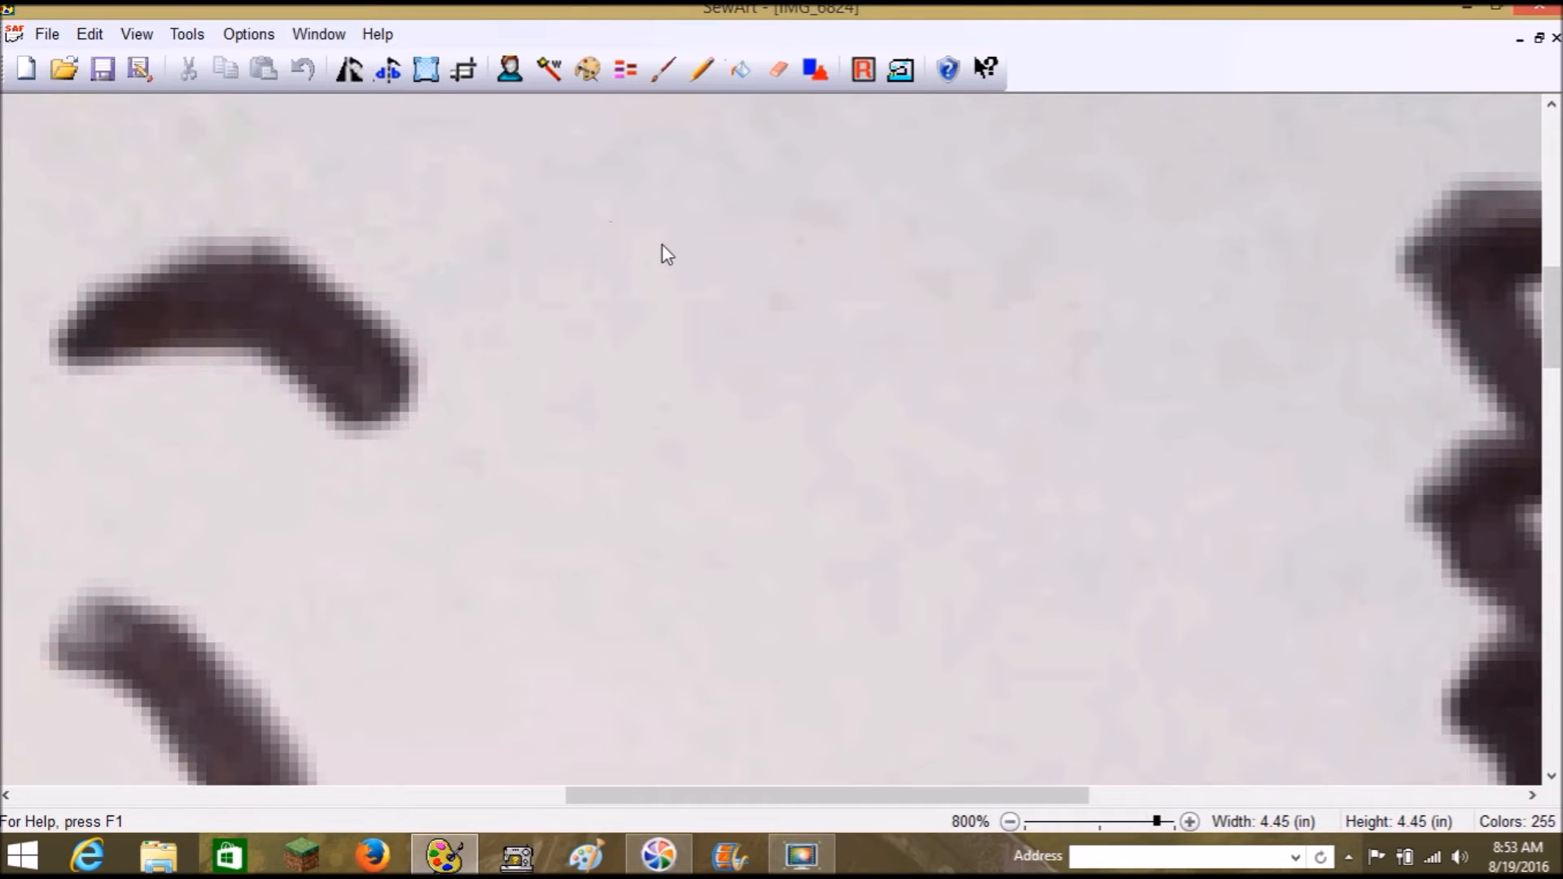
click(1057, 824)
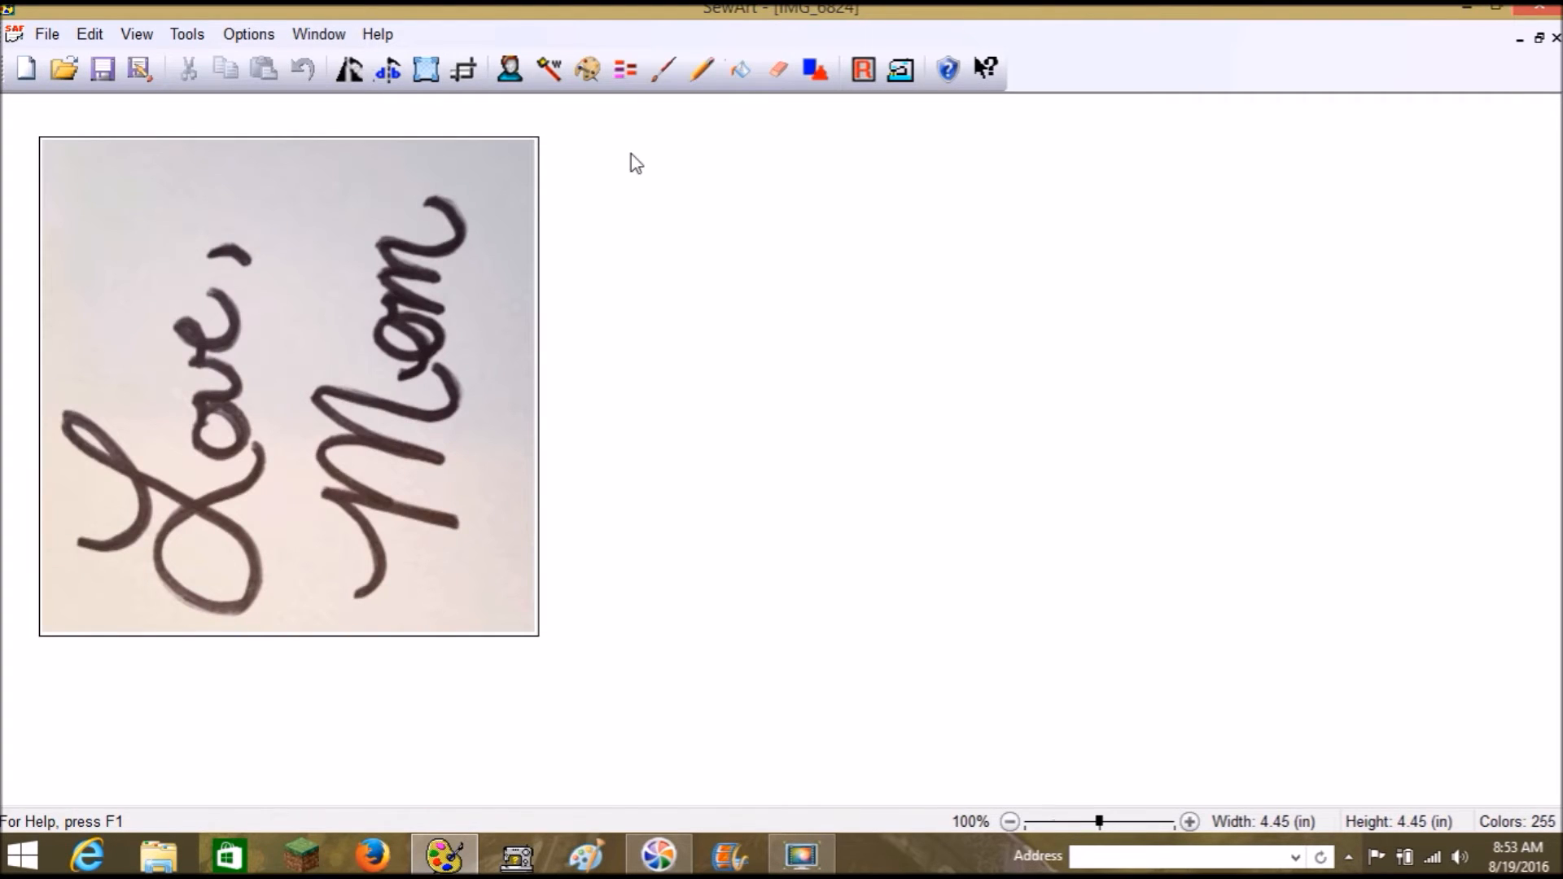
Rotate the image in quarter turns until the "Love, Mom" handwriting reads upright
click(350, 72)
click(350, 72)
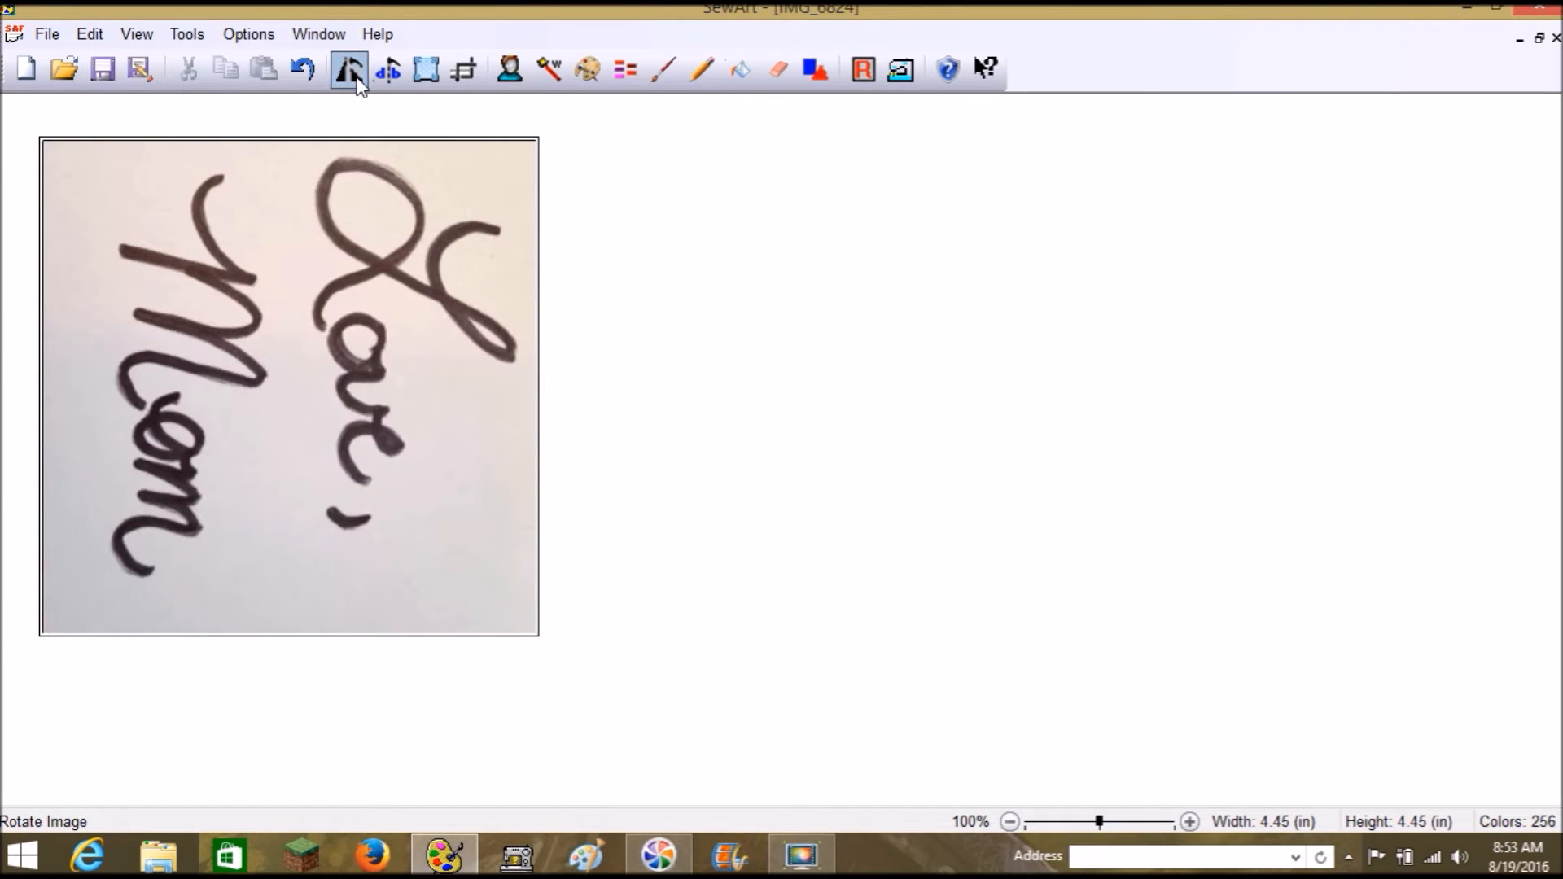
click(350, 72)
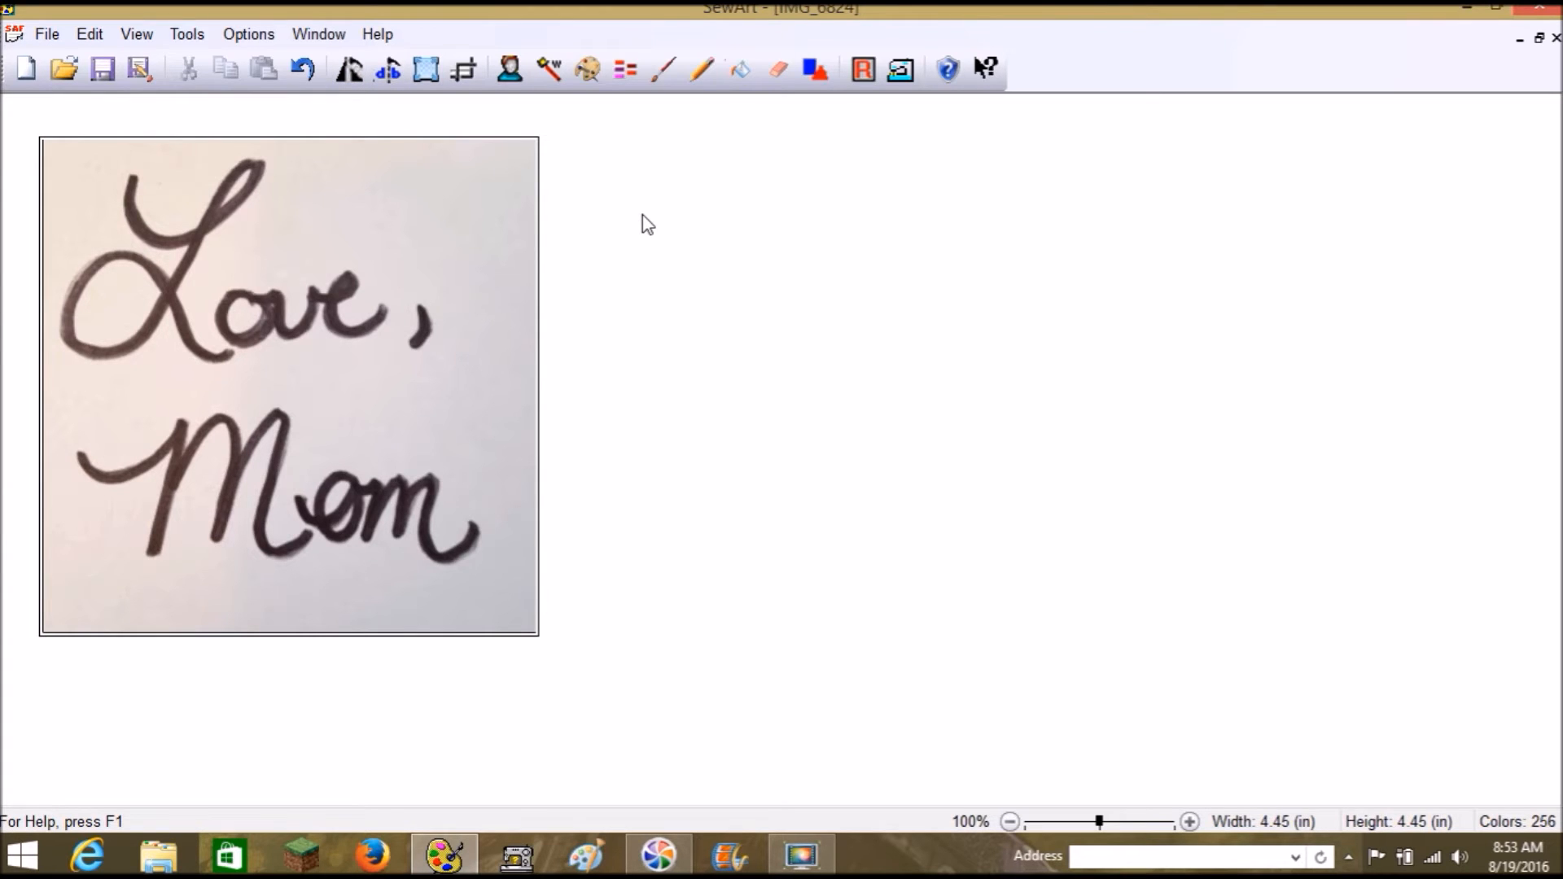
Crop the image on all four sides close to the handwriting, to about 3.82 × 3.74 in
click(459, 82)
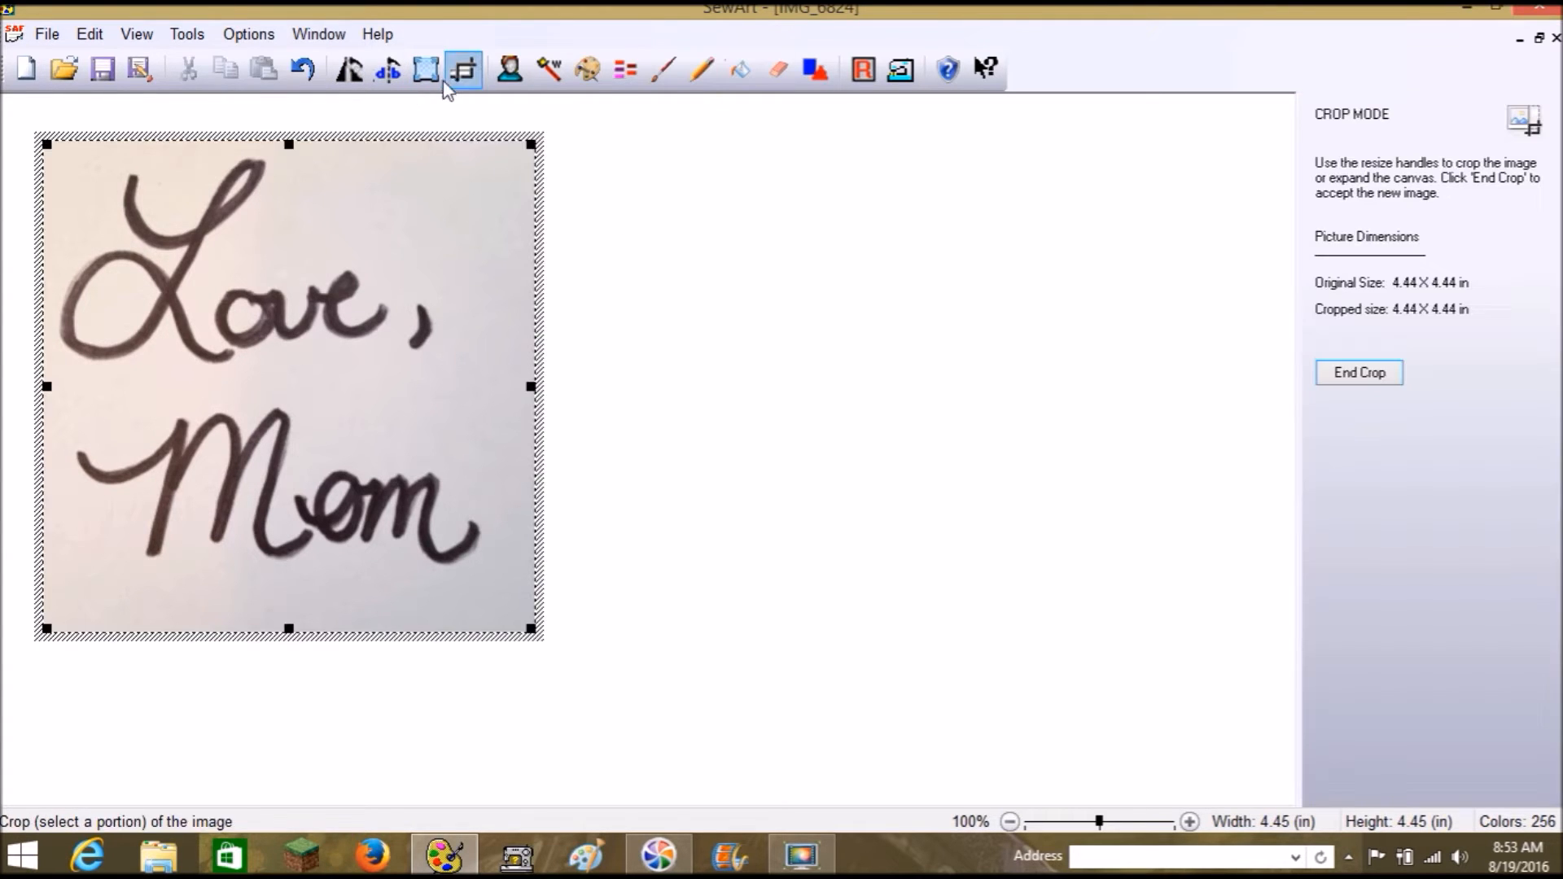
drag(289, 145, 289, 162)
drag(527, 395, 474, 397)
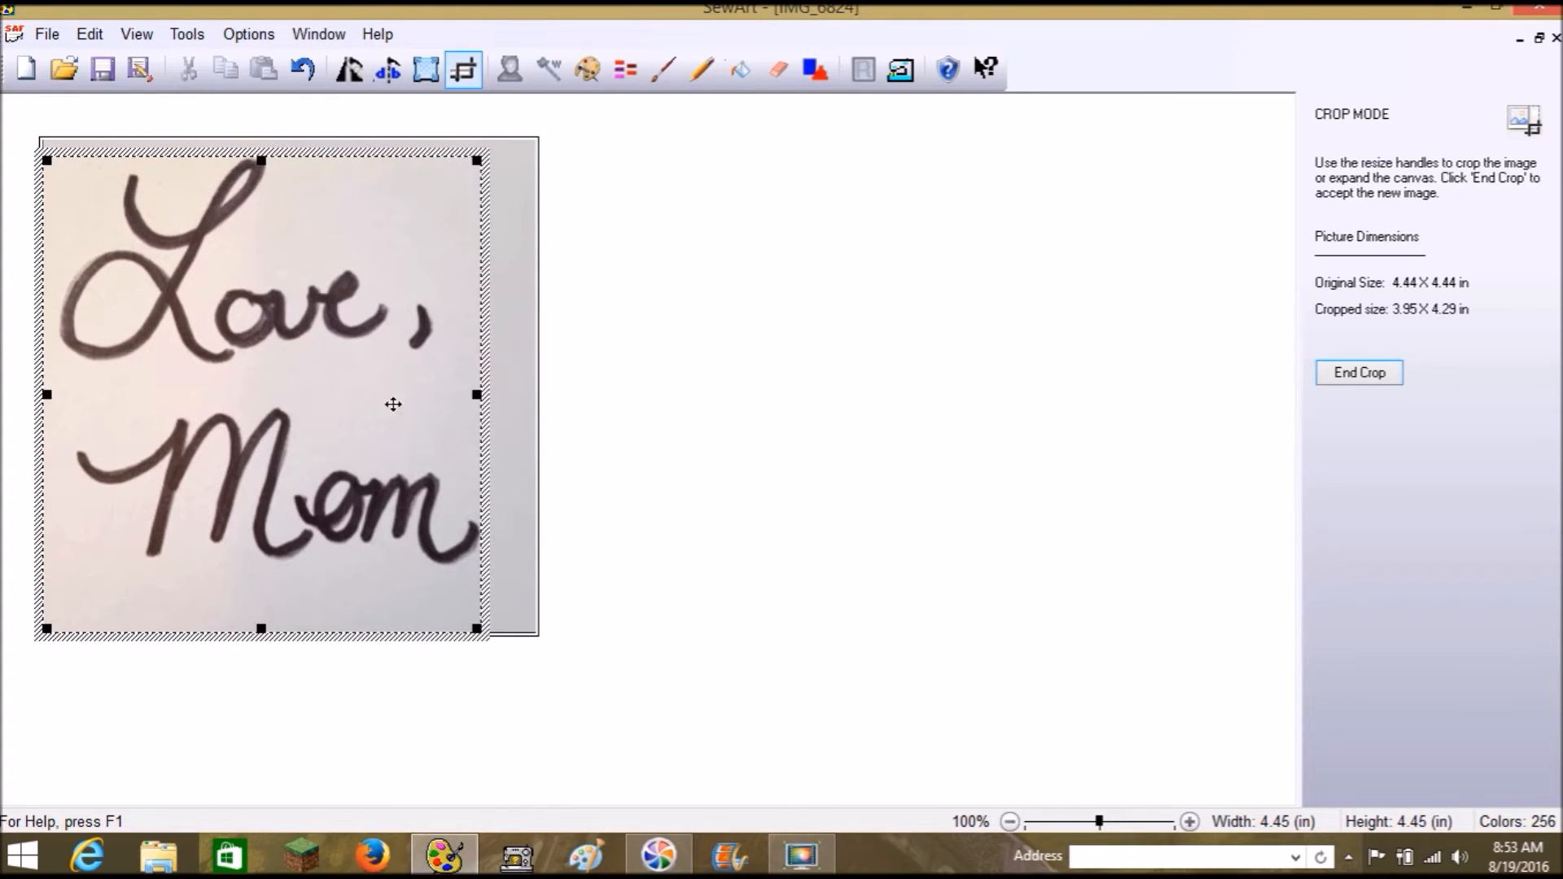
drag(260, 628, 269, 569)
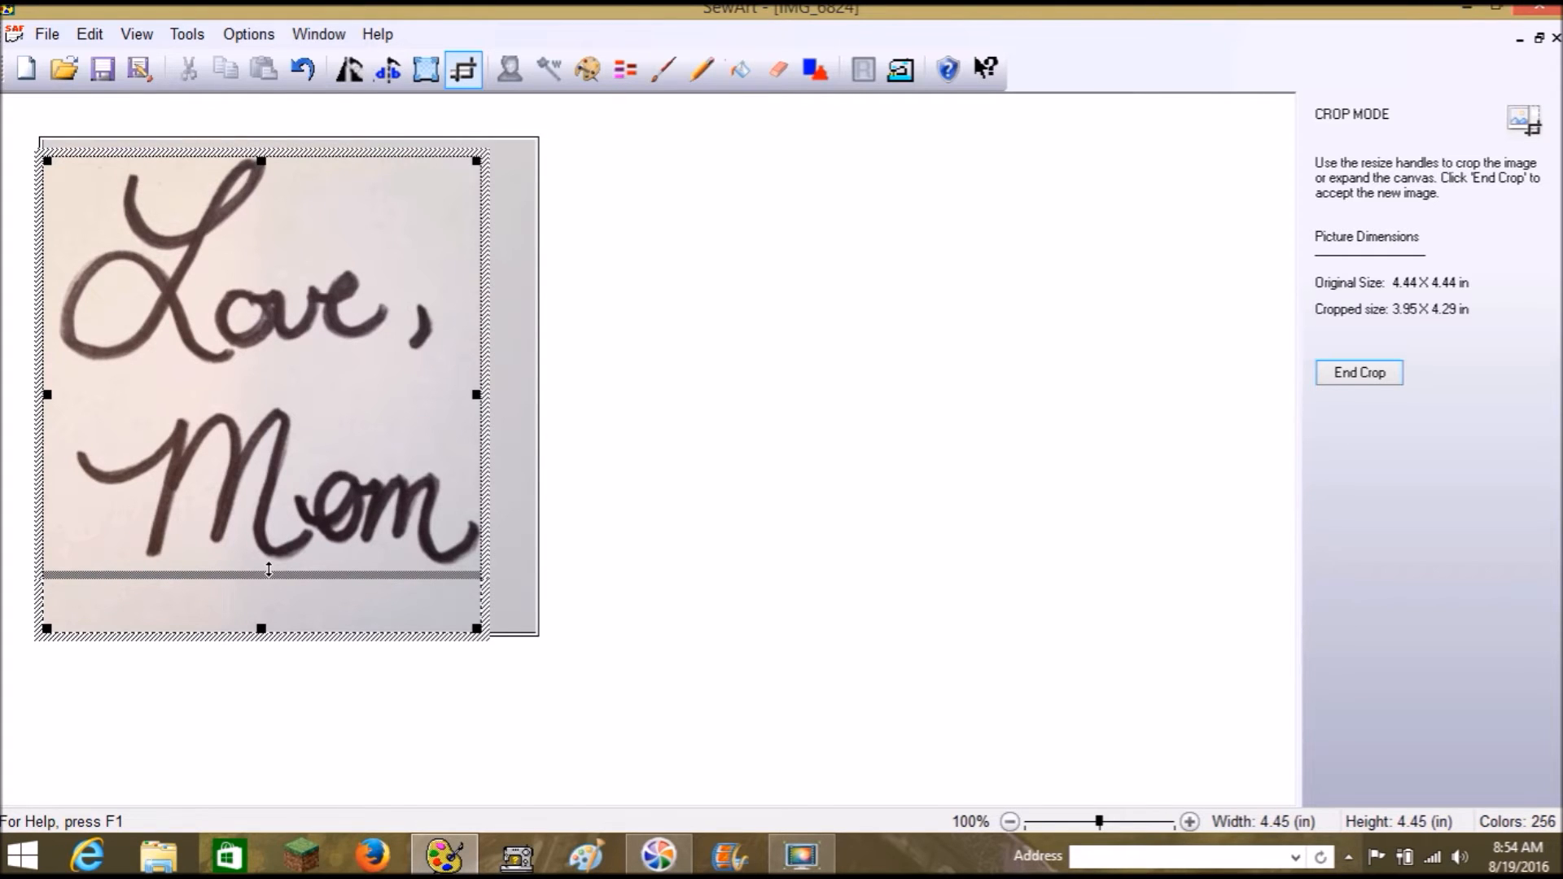
drag(269, 569, 262, 568)
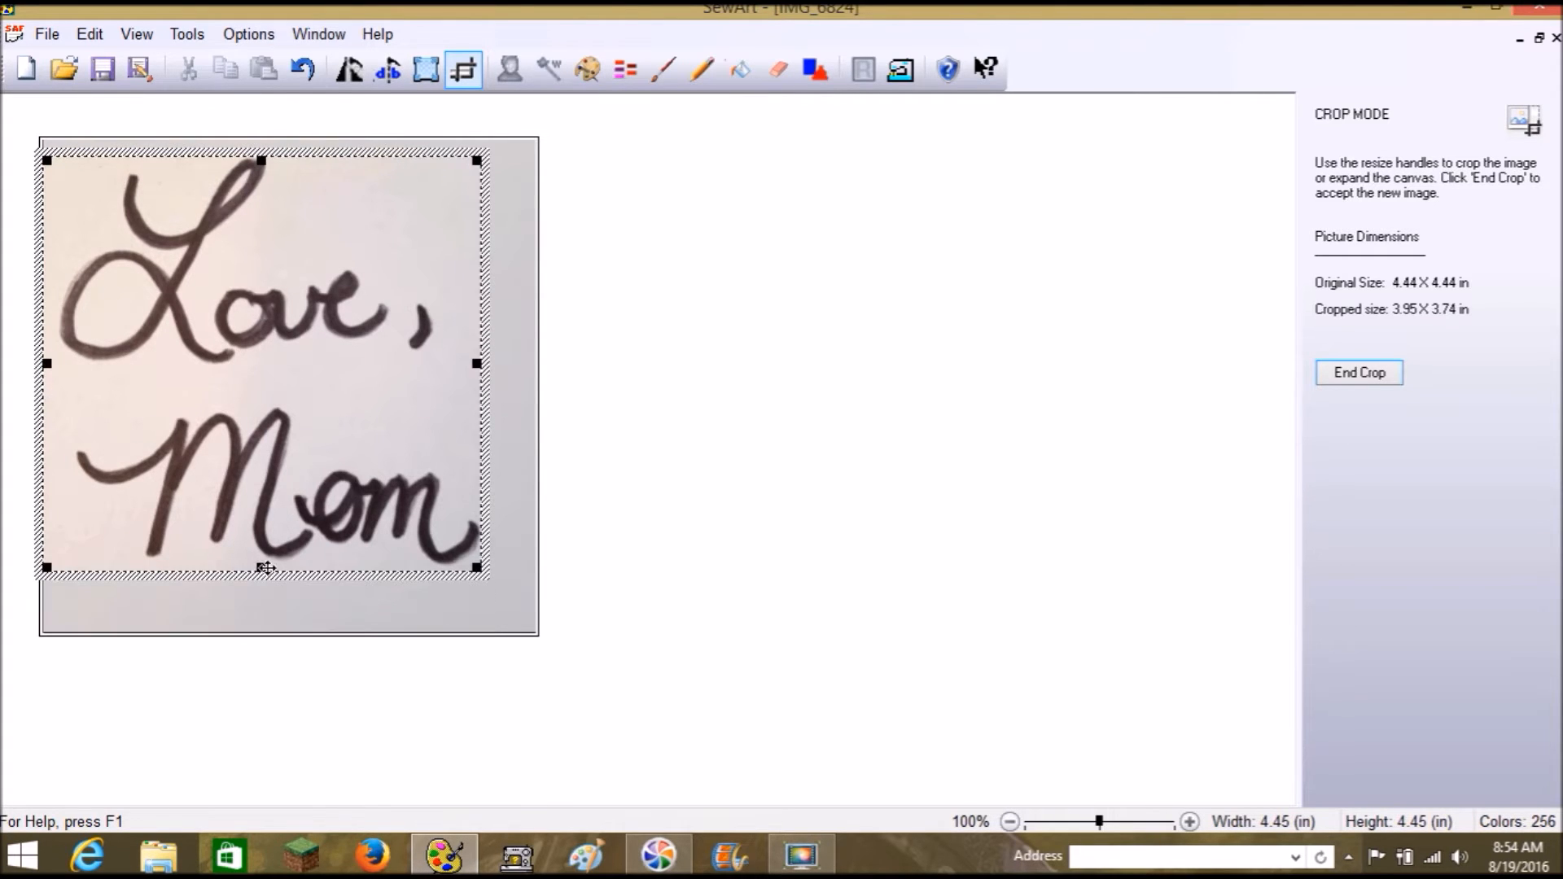
drag(47, 363, 59, 364)
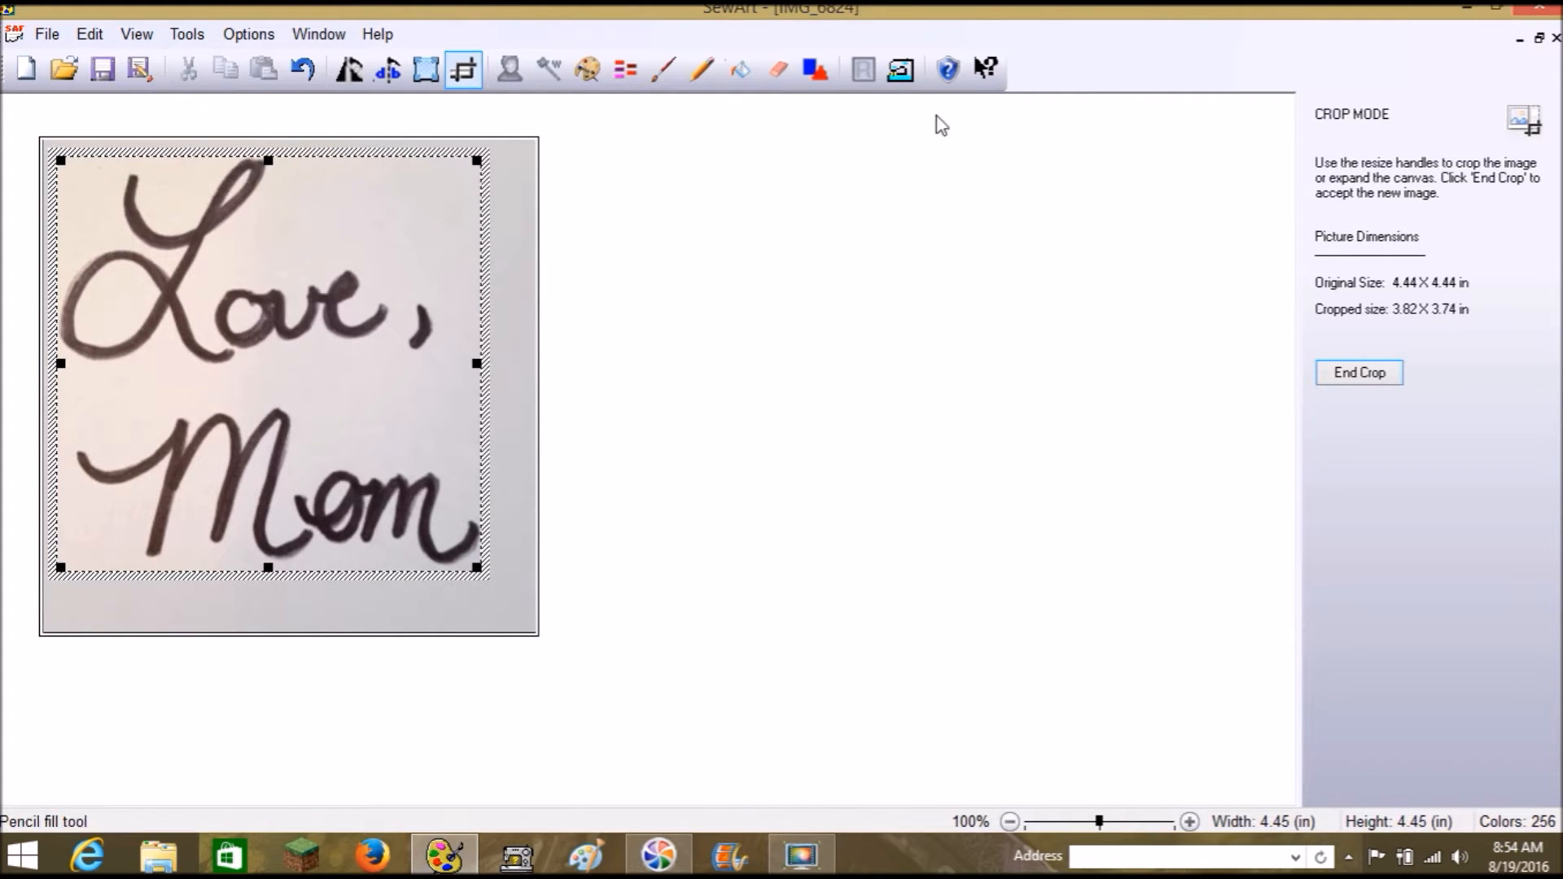
click(1370, 383)
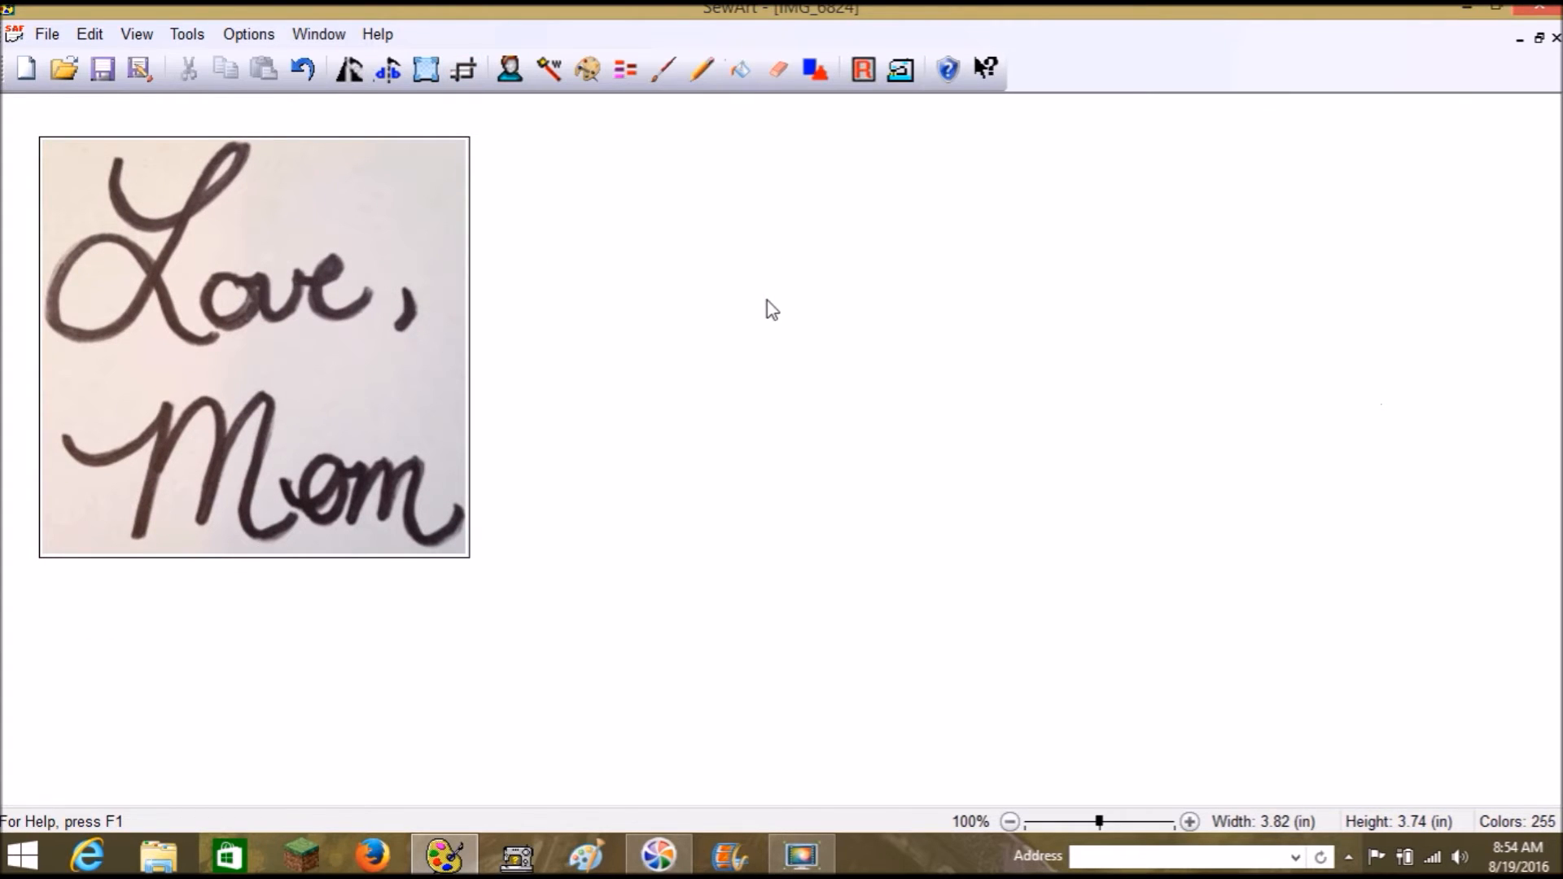
click(424, 73)
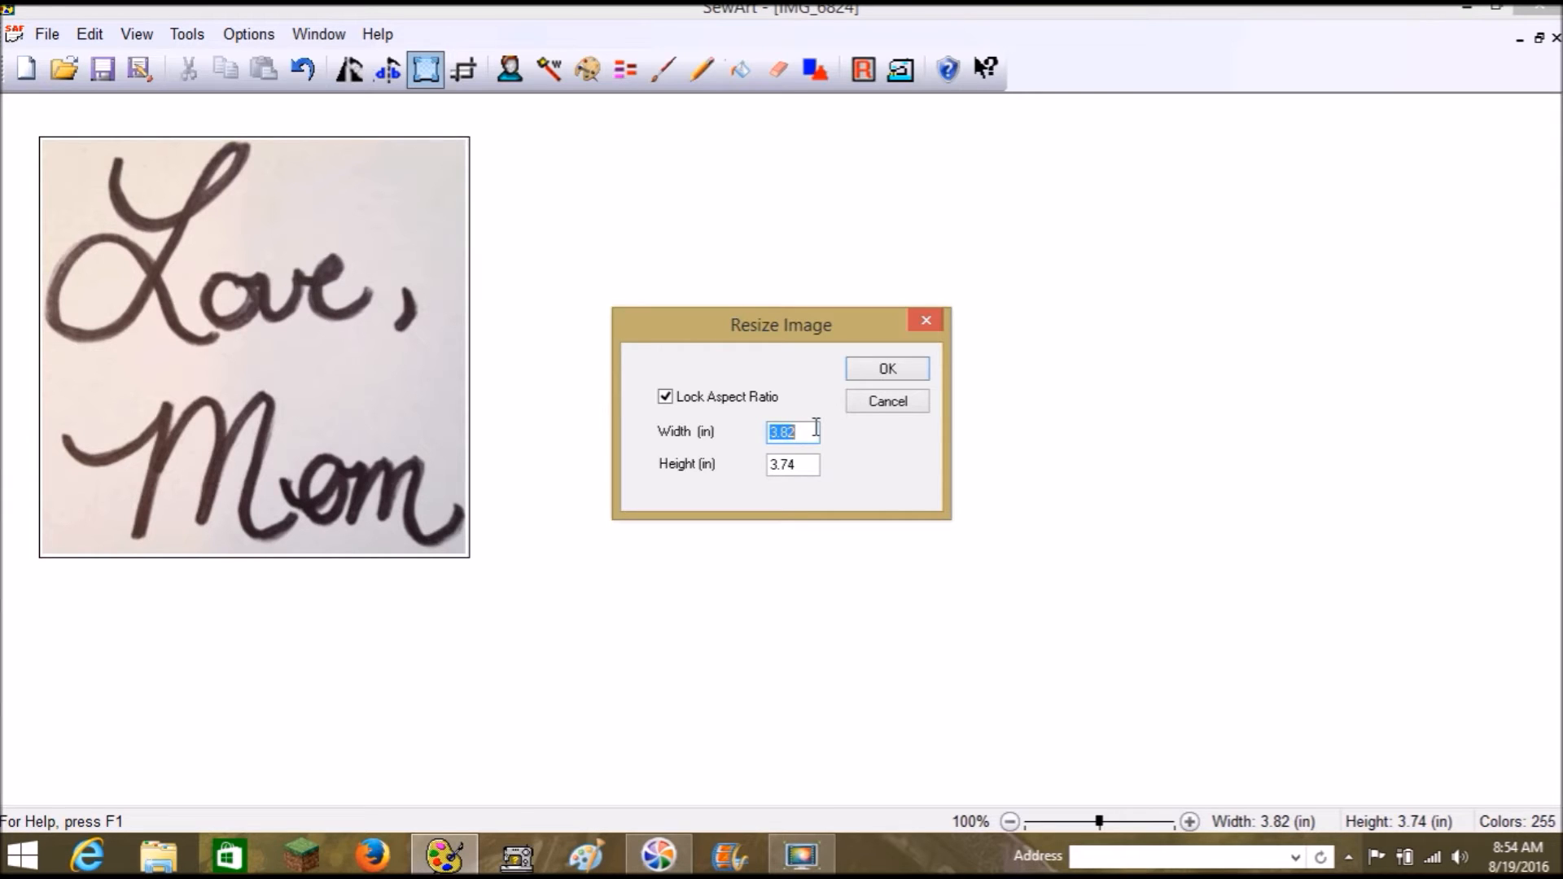
click(879, 376)
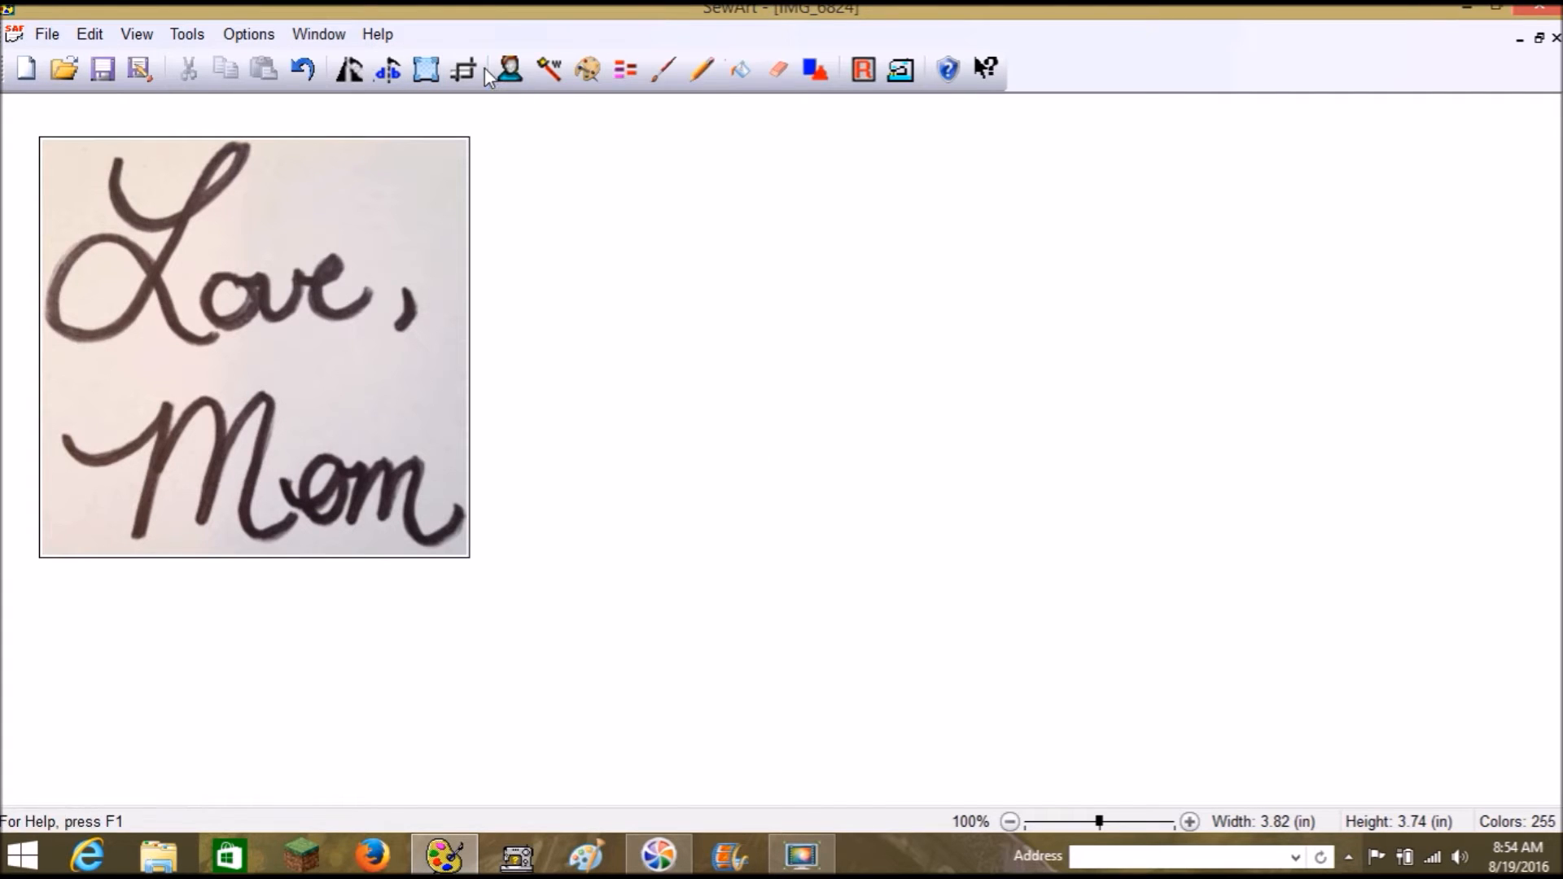
Reduce the number of colors in the image to 2
click(584, 74)
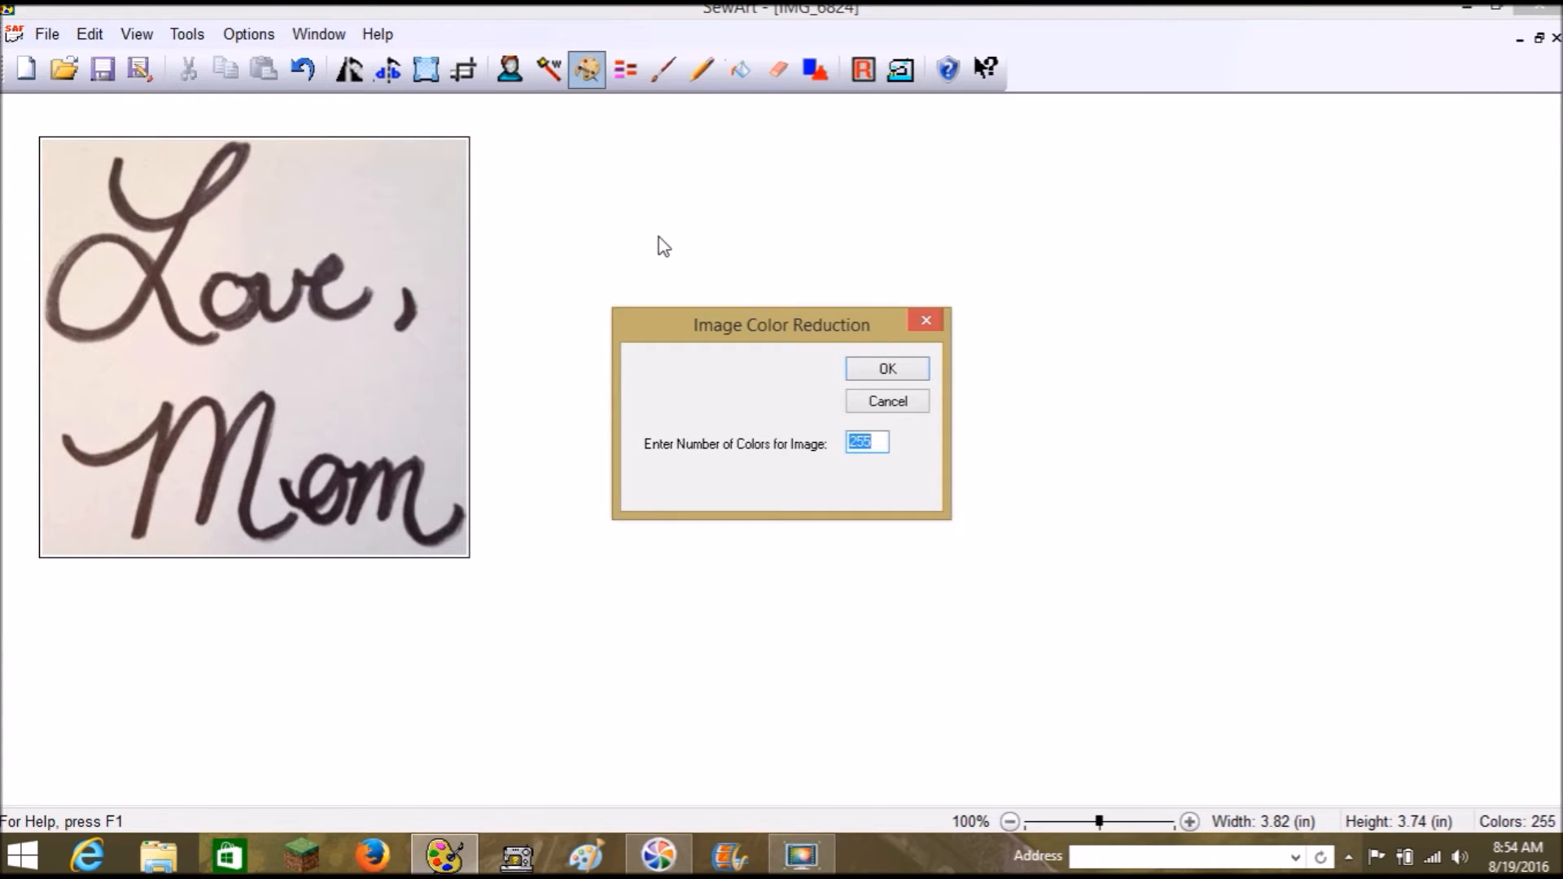
text(100)
drag(879, 437, 802, 450)
text(2)
key(Return)
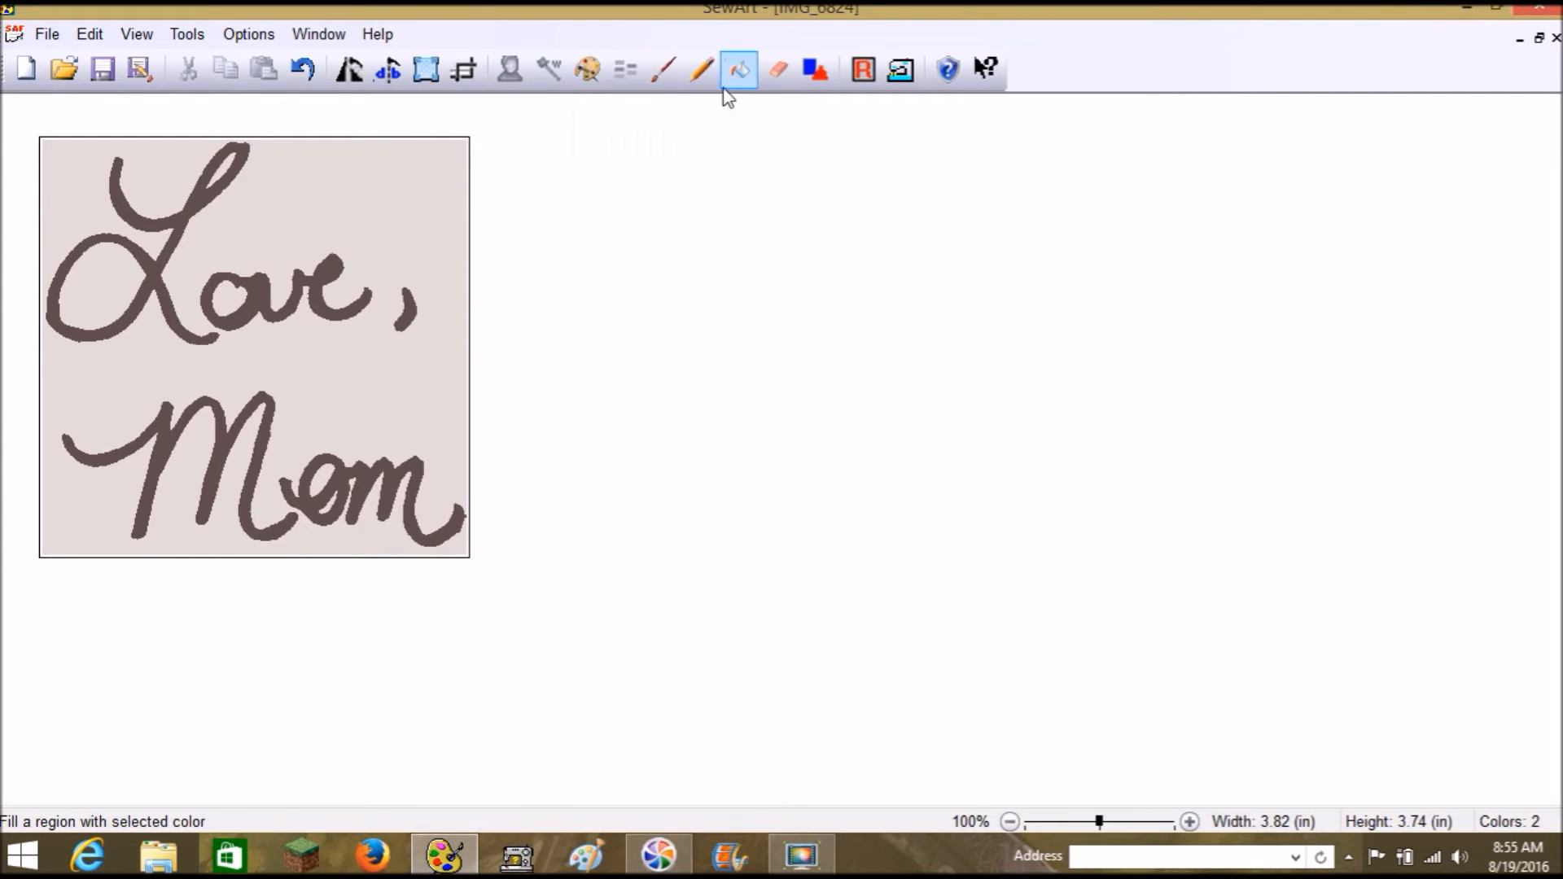
Bucket-fill the background around the handwriting and the enclosed areas inside the letter loops with white
click(737, 72)
click(583, 750)
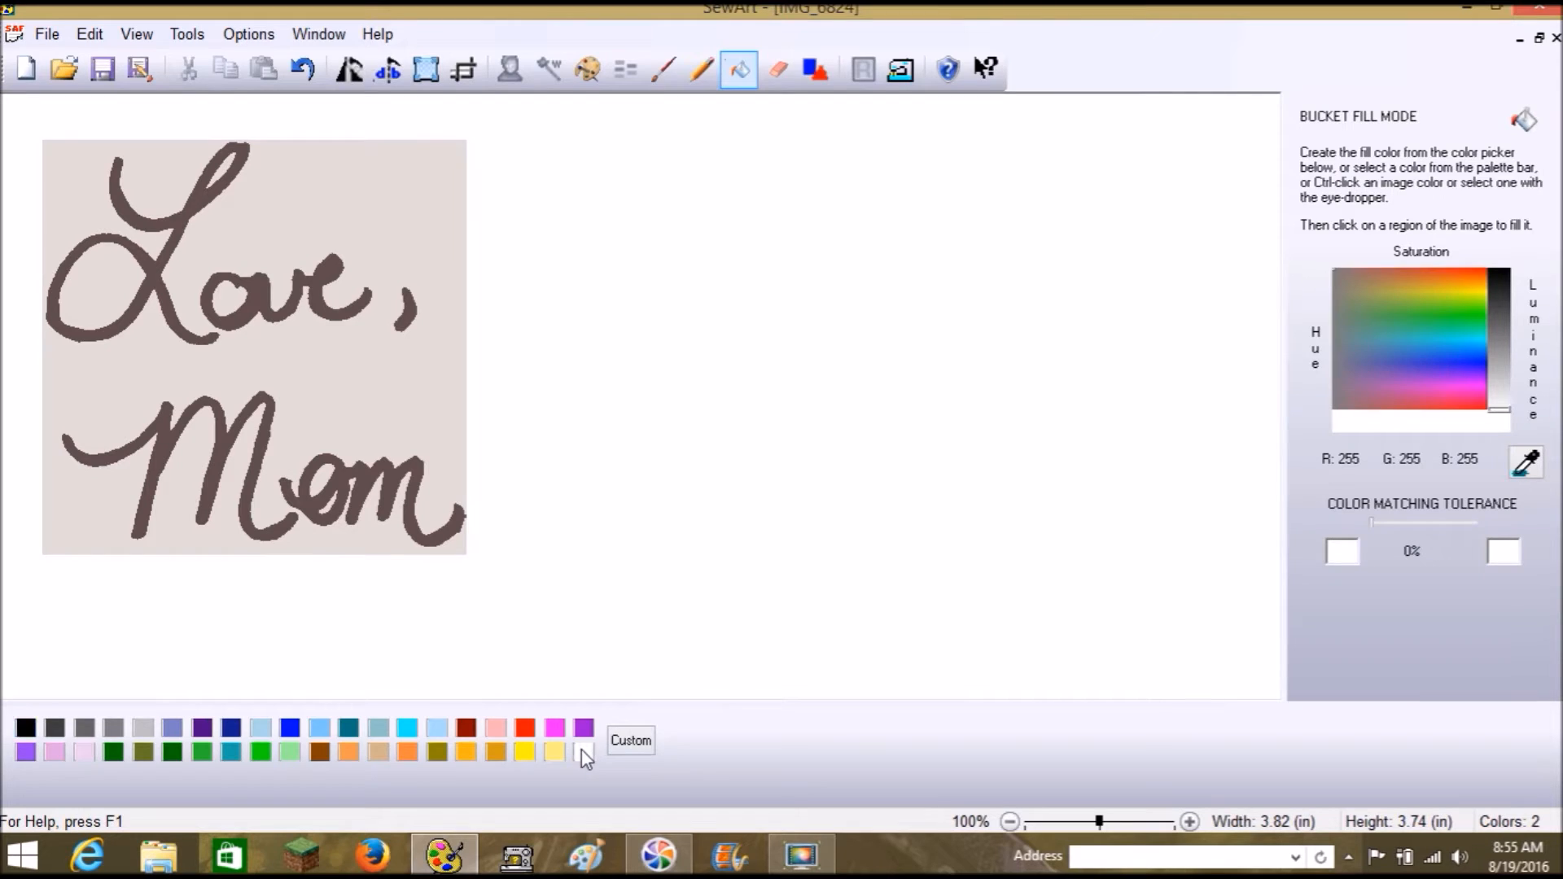
click(398, 168)
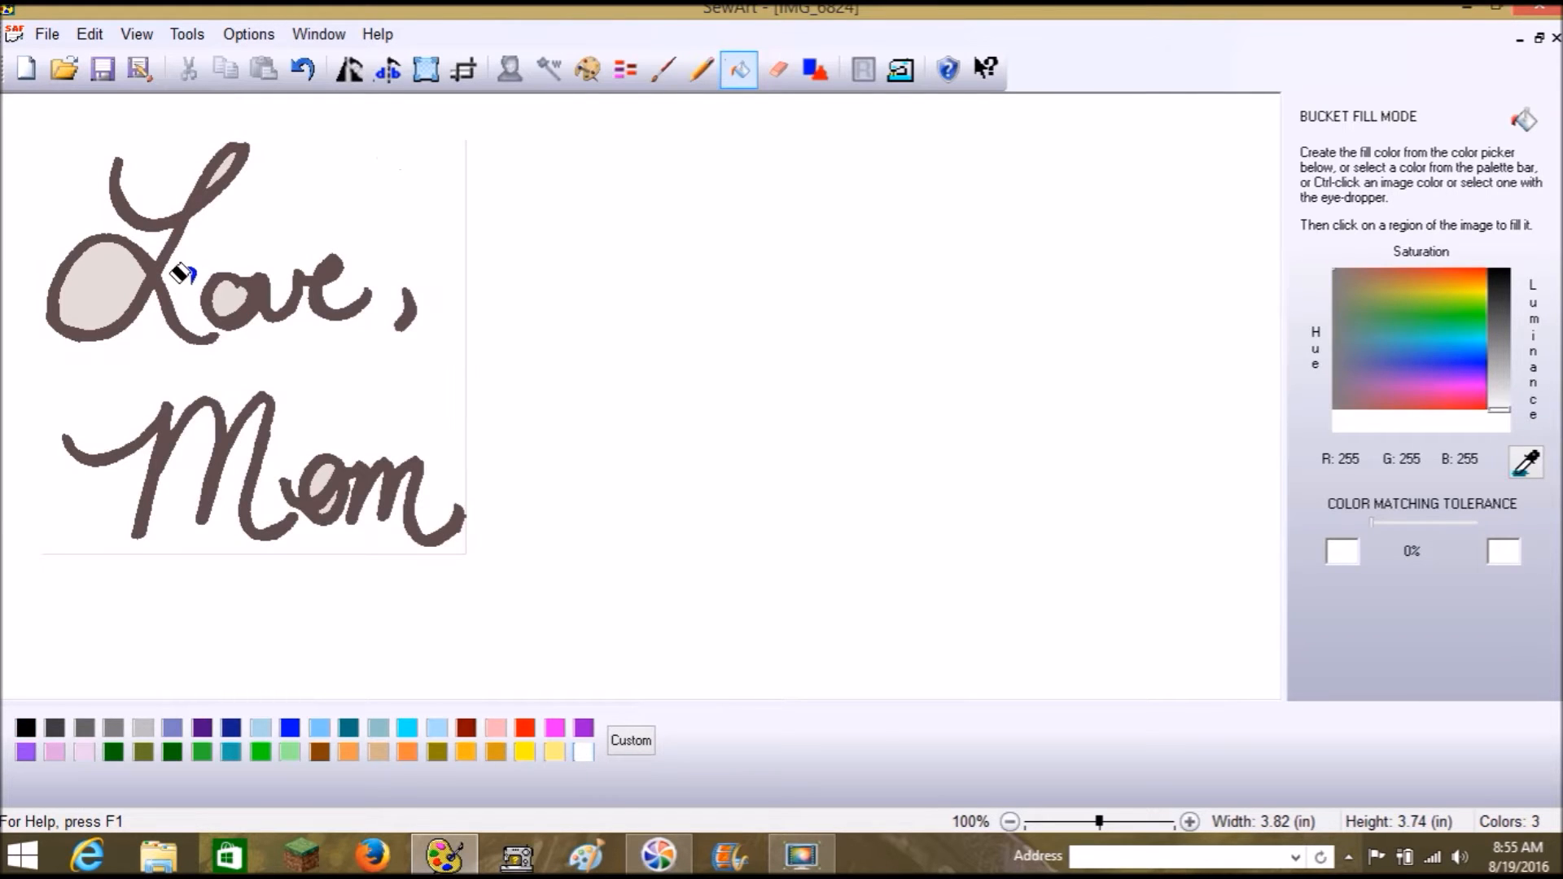
click(93, 291)
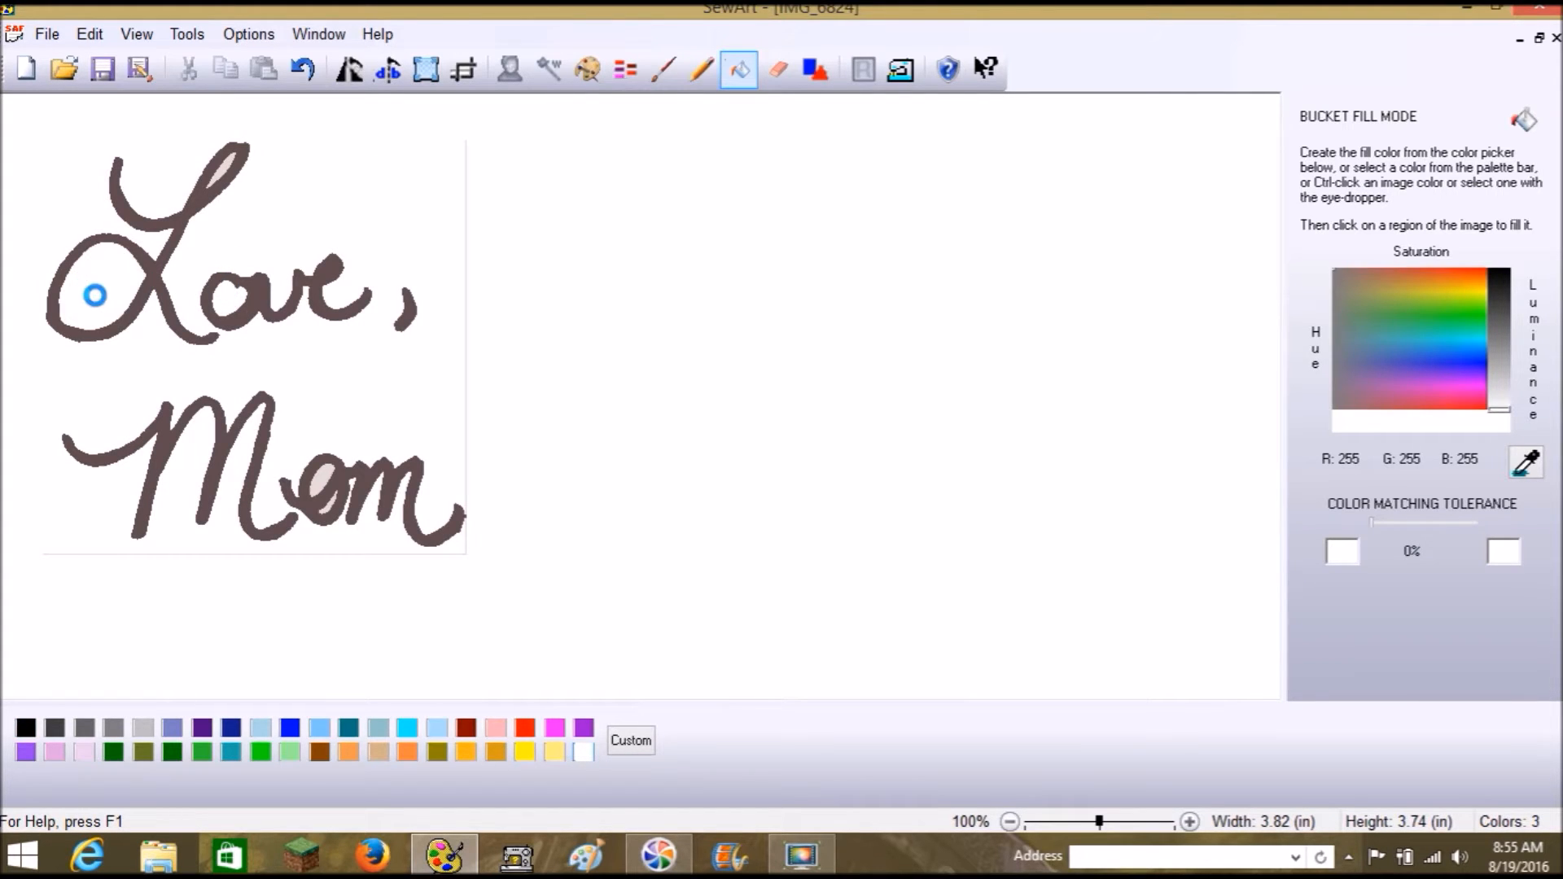
click(317, 474)
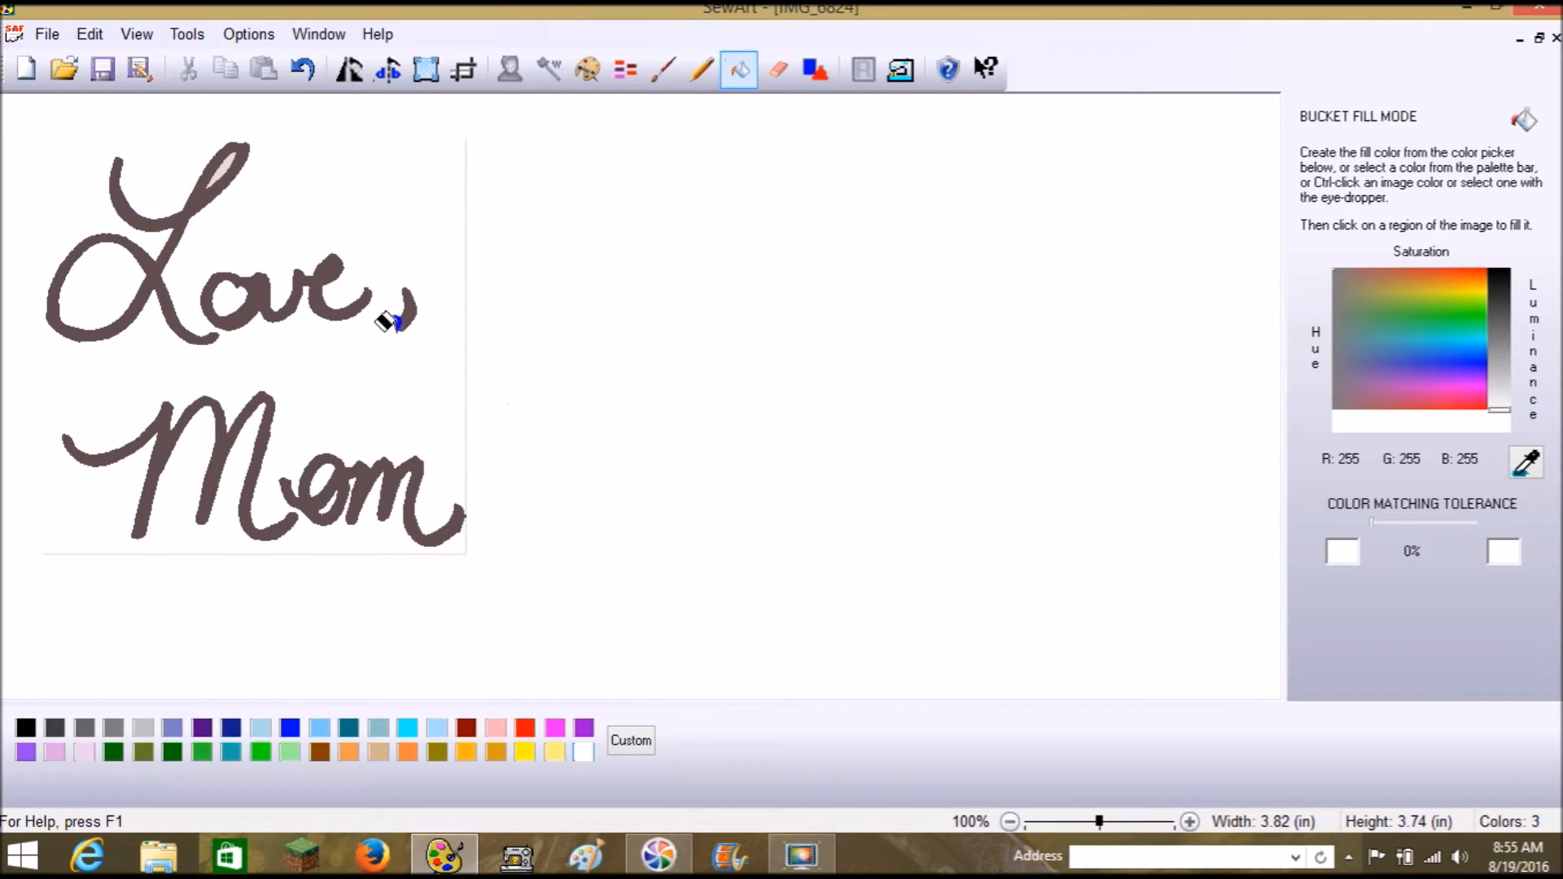
click(225, 156)
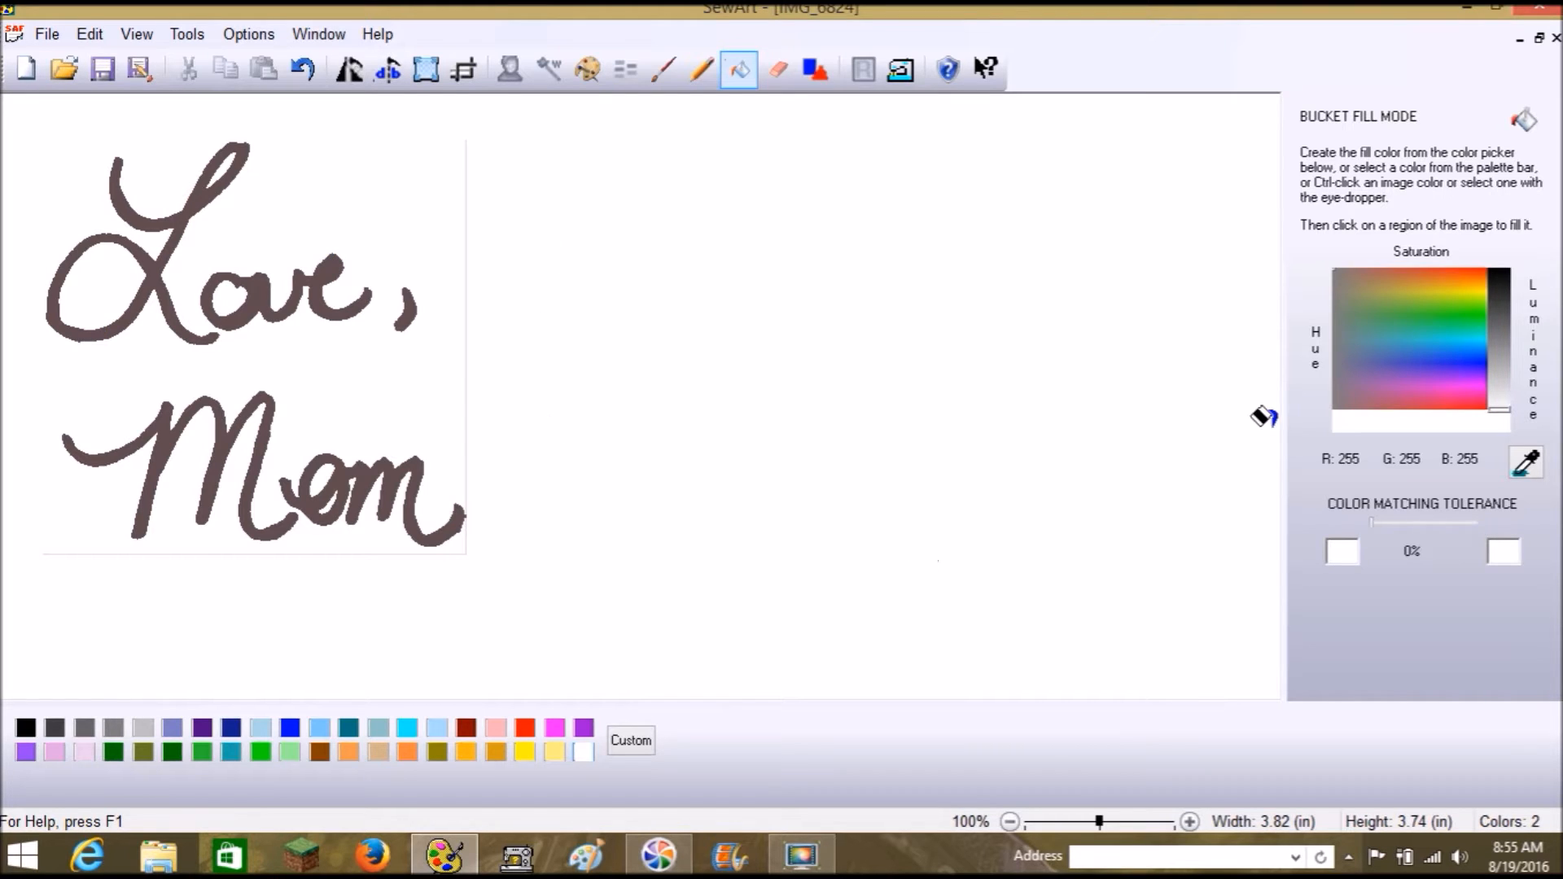
Paint a small white opening inside the loop of the "e" in "Love" with a freehand paint brush stroke
click(1124, 824)
click(1124, 824)
click(1124, 823)
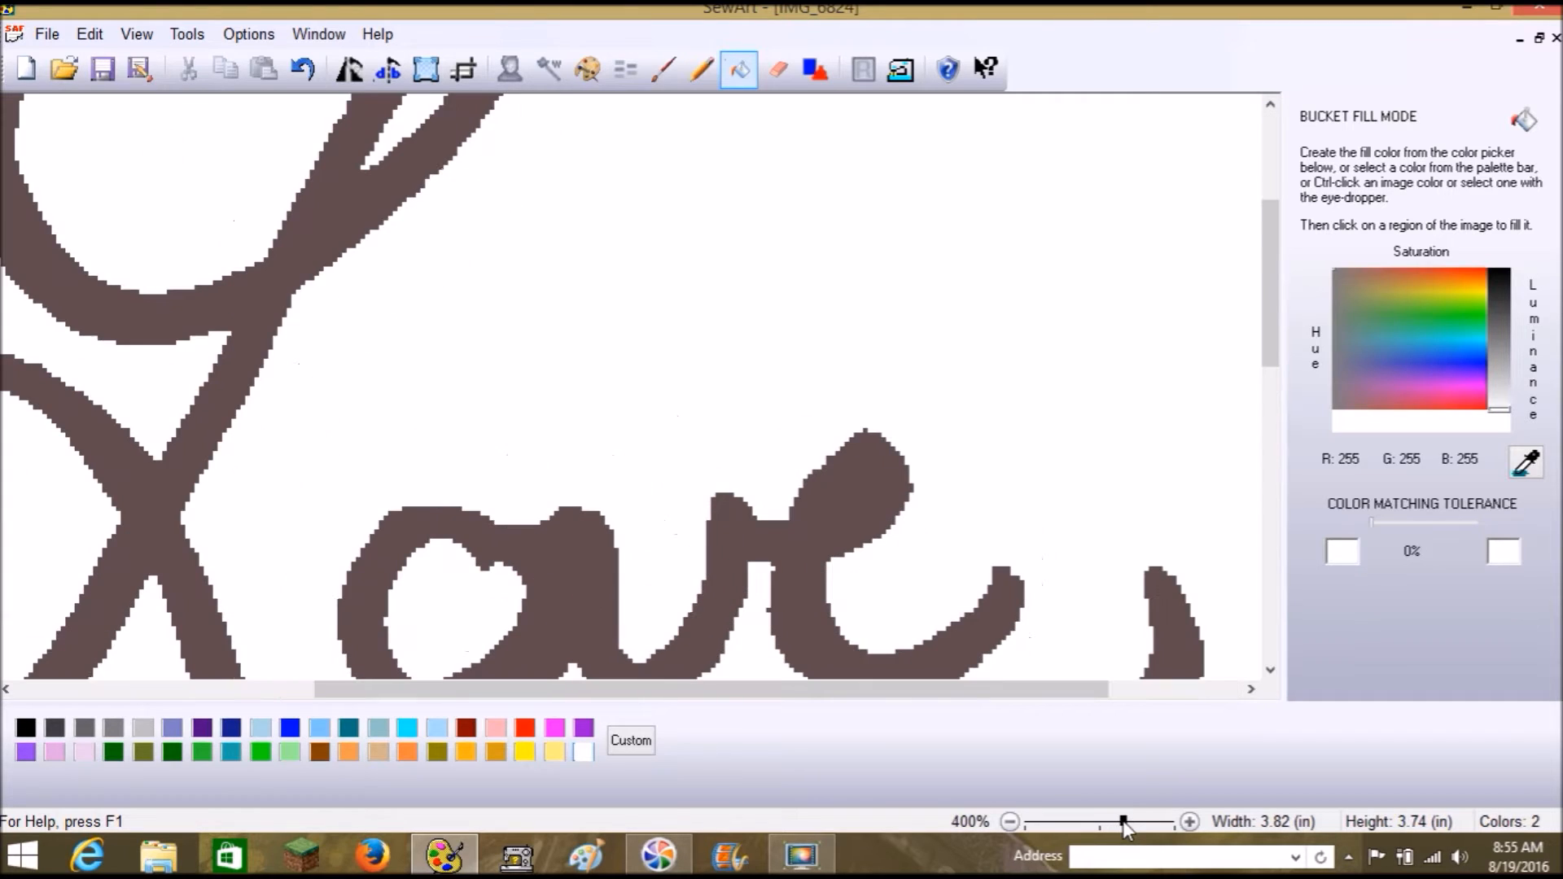
click(1149, 824)
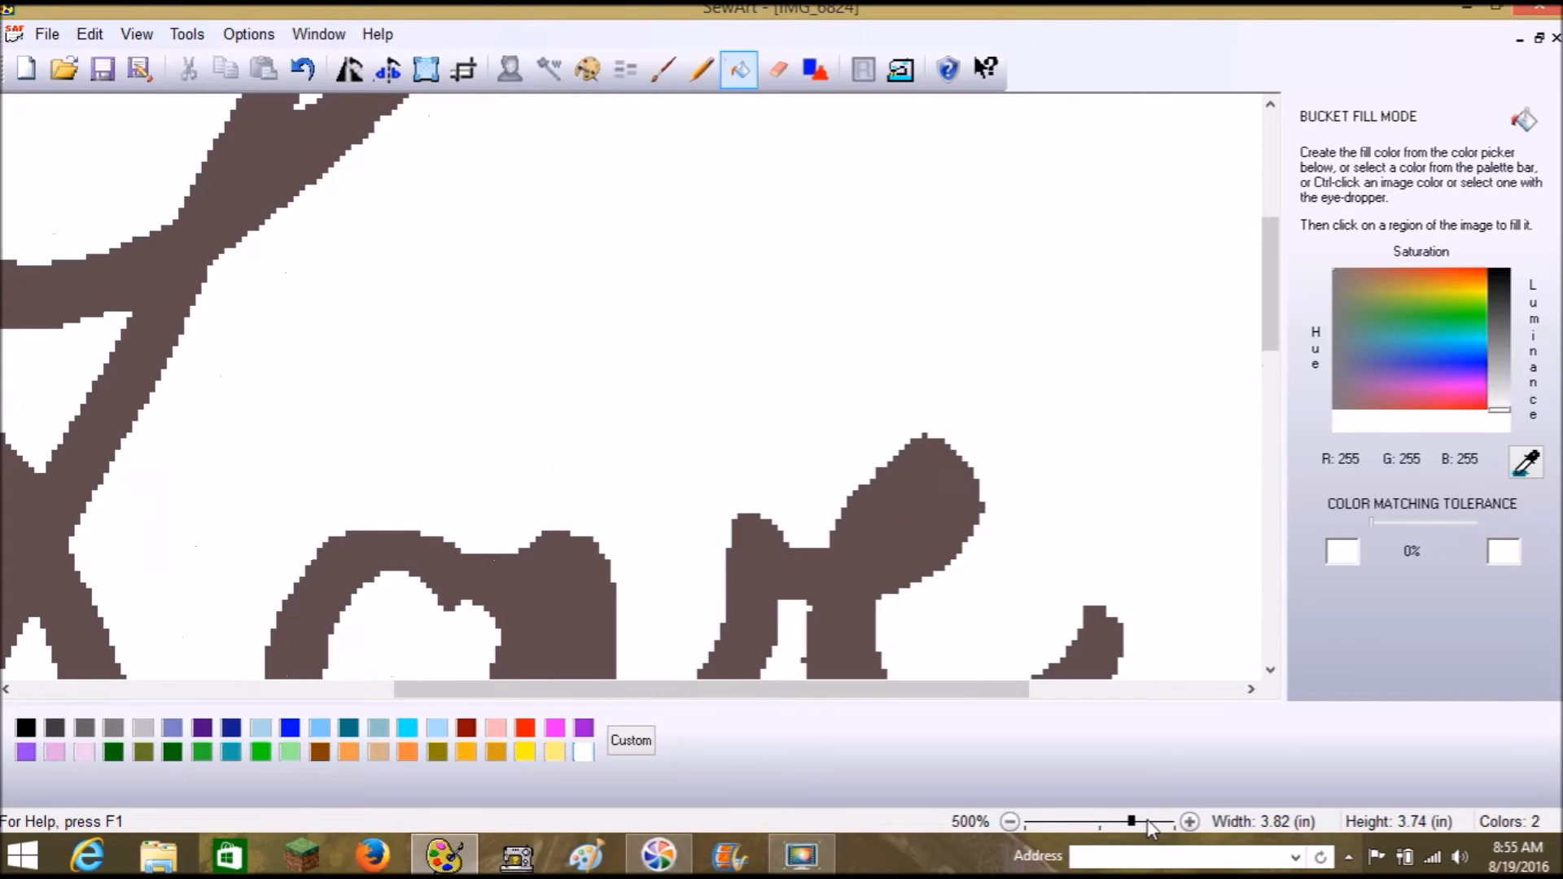
click(1161, 824)
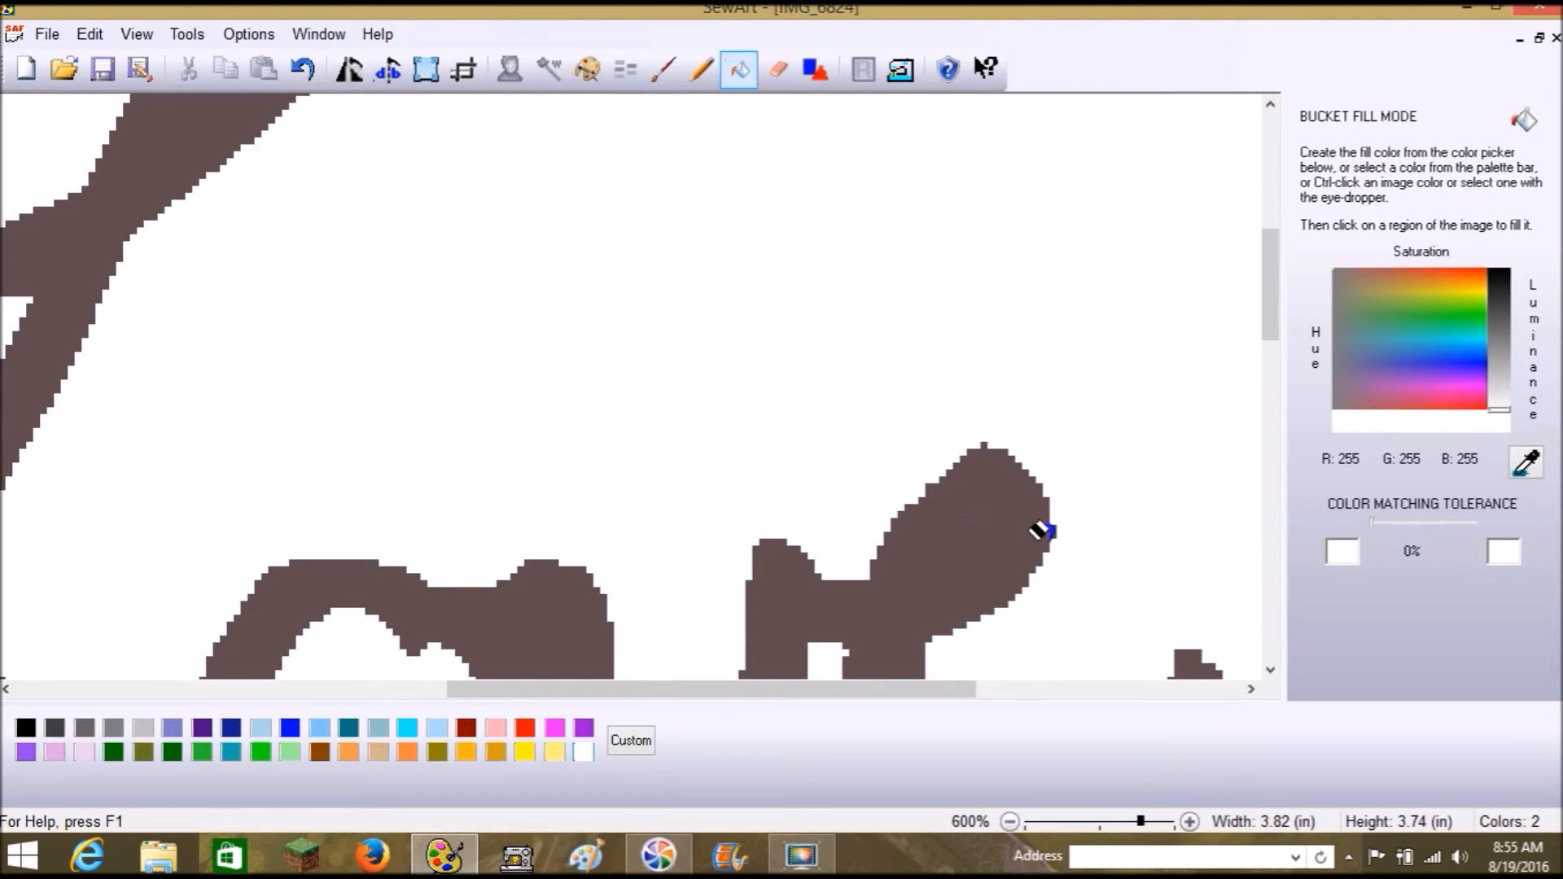
click(667, 72)
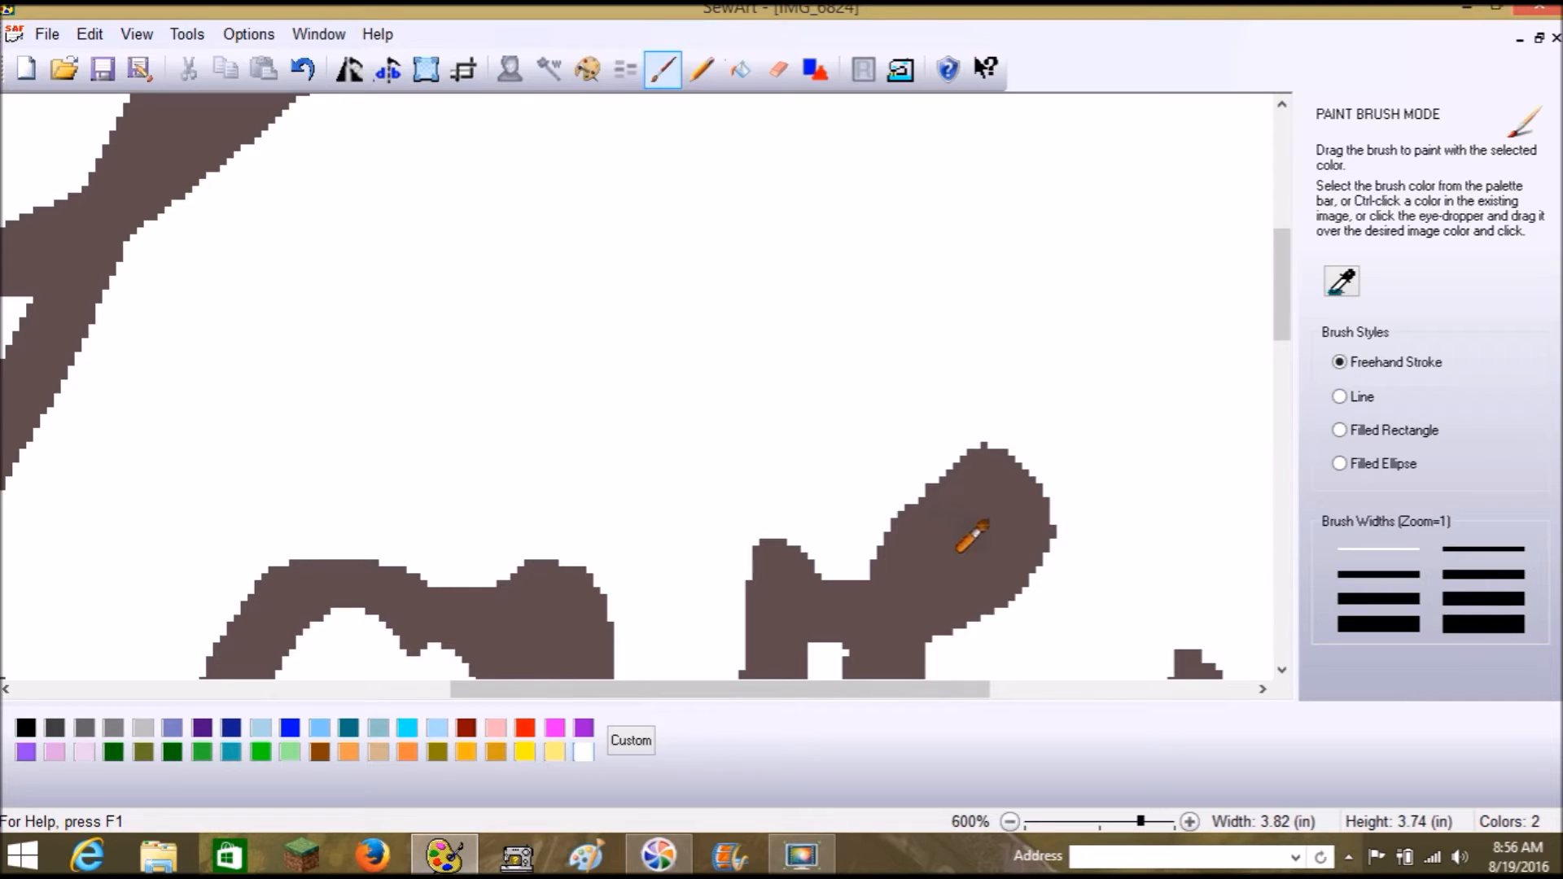
mouse_move(988, 517)
mouse_down()
mouse_move(927, 589)
mouse_move(926, 562)
mouse_move(969, 521)
mouse_up()
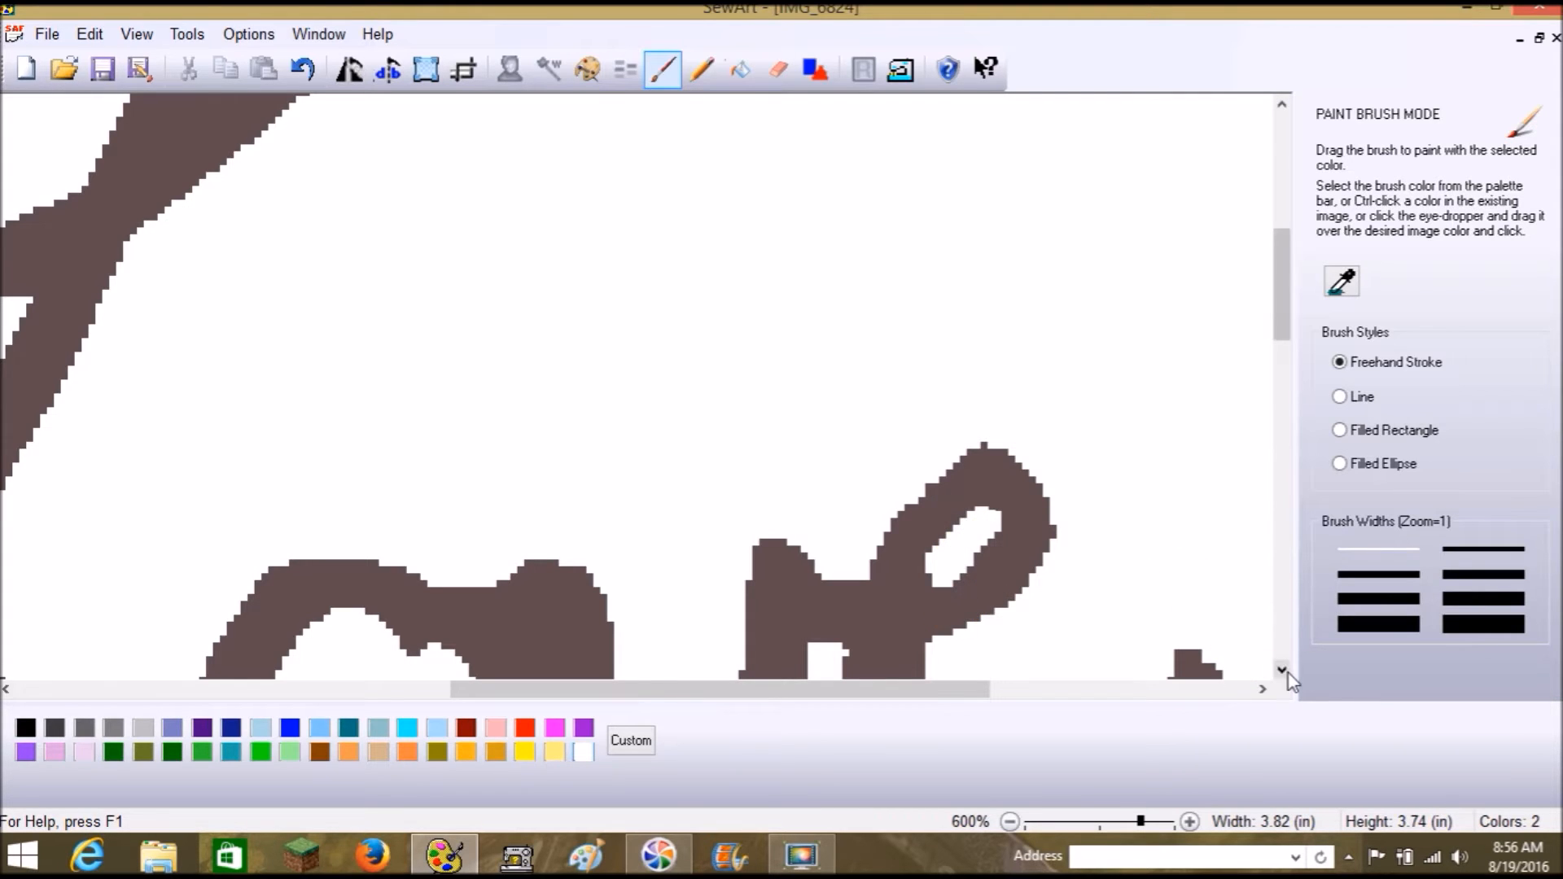
click(1284, 670)
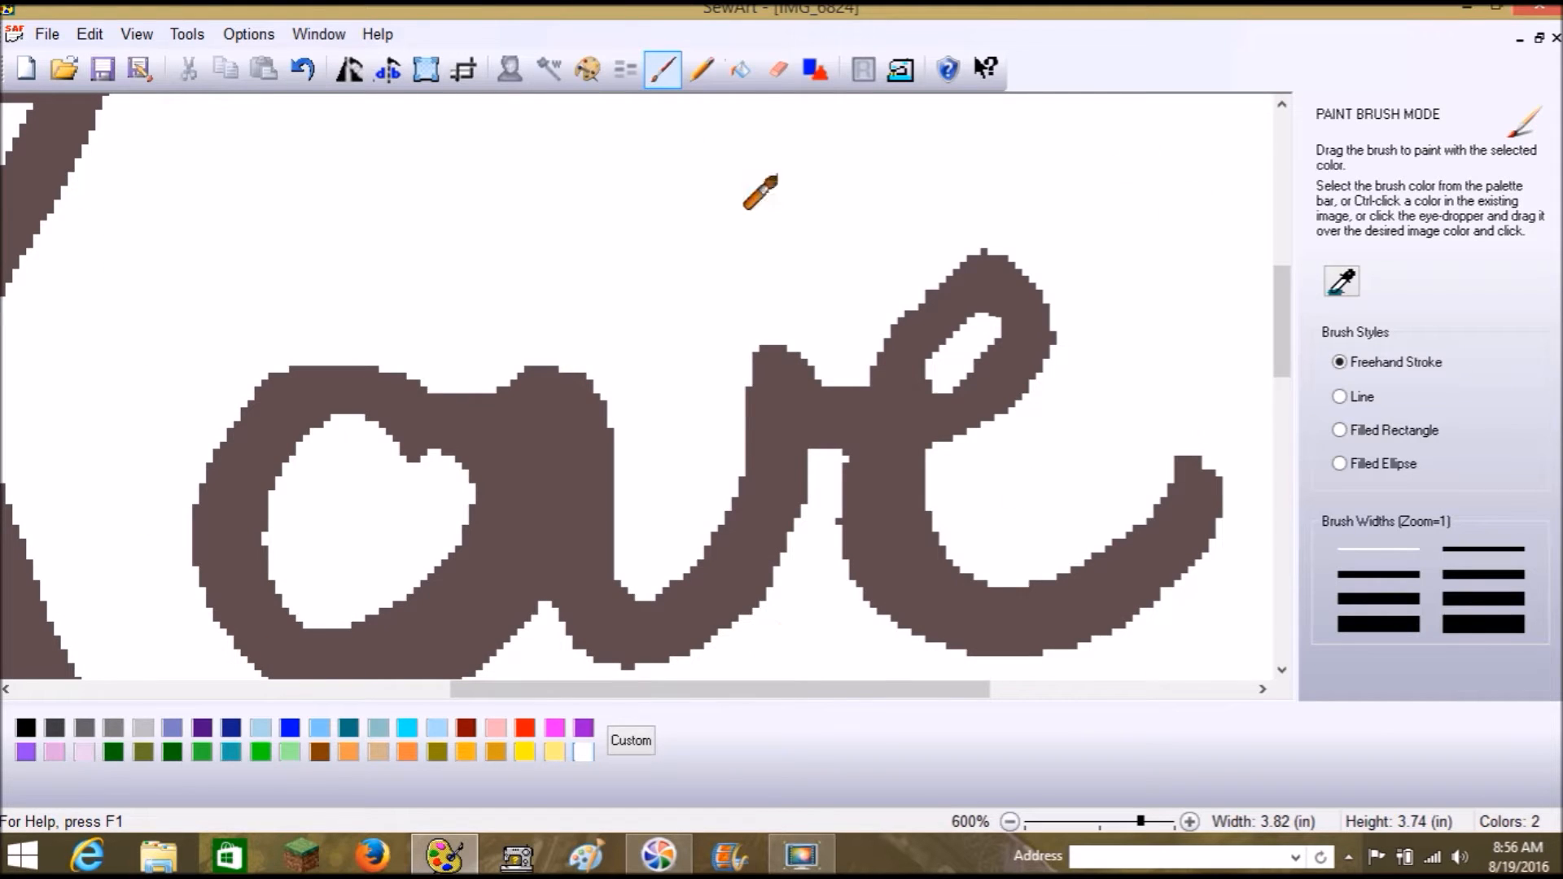
click(664, 71)
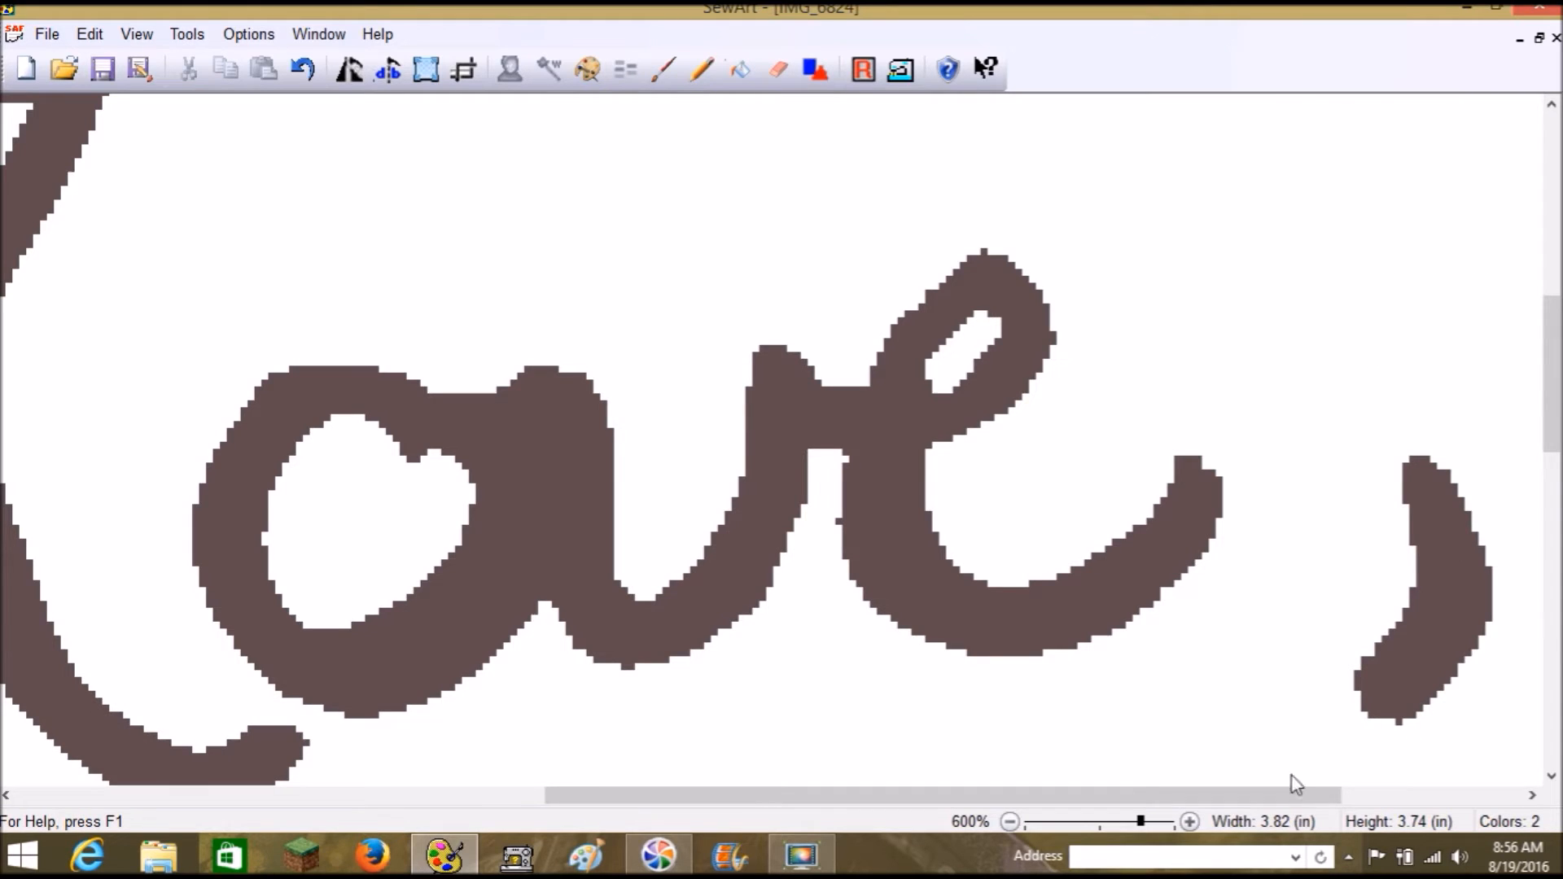
click(1065, 823)
click(1066, 823)
click(1066, 823)
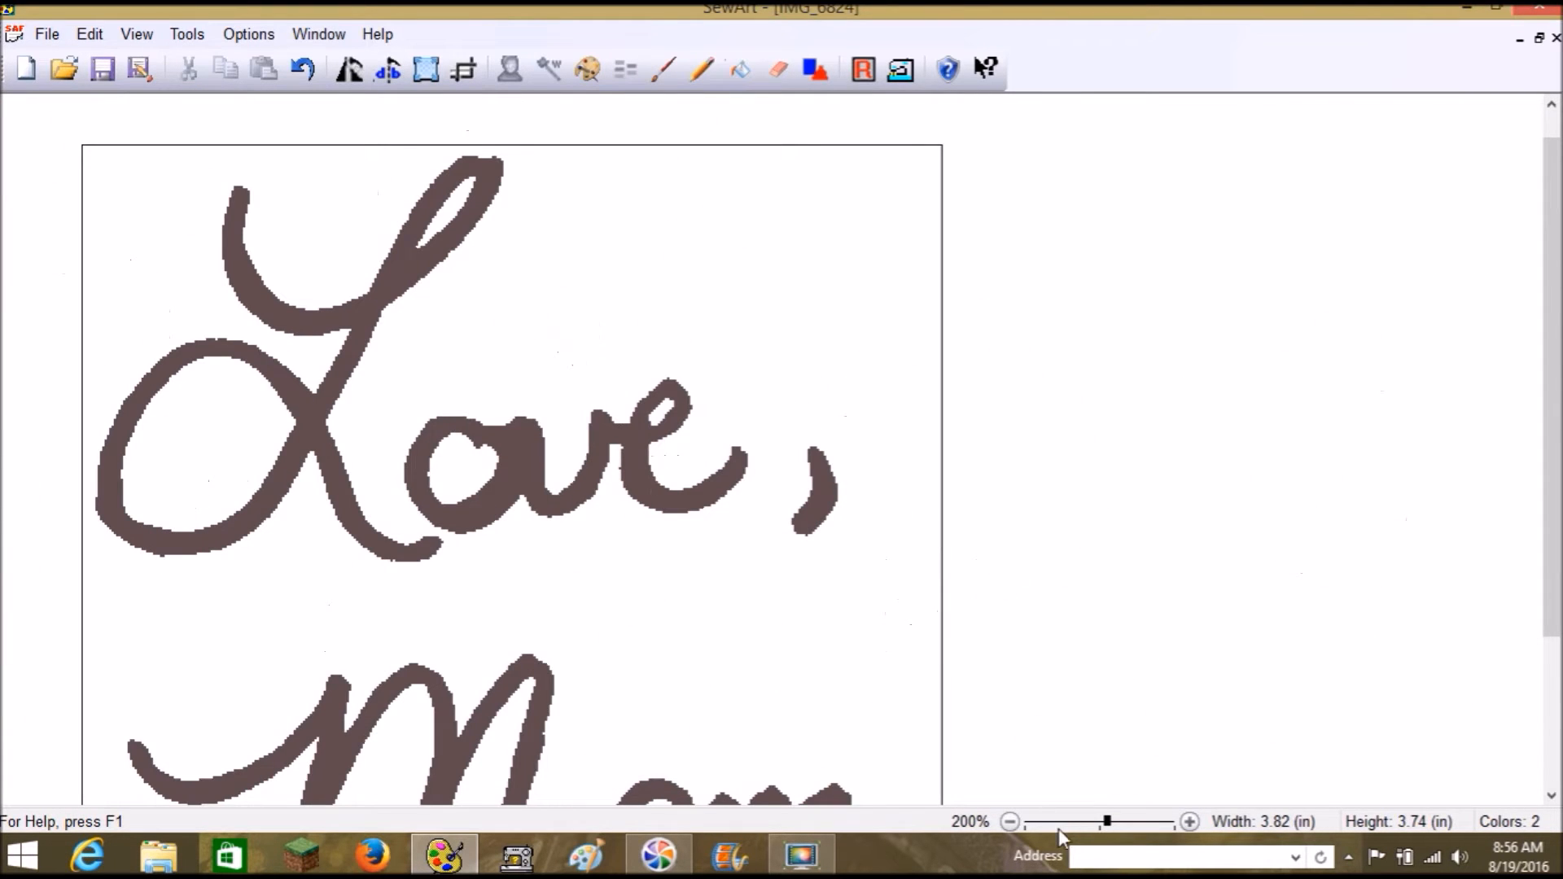
Switch to stitch mode to convert the whole "Love, Mom" image to stitches
click(1010, 822)
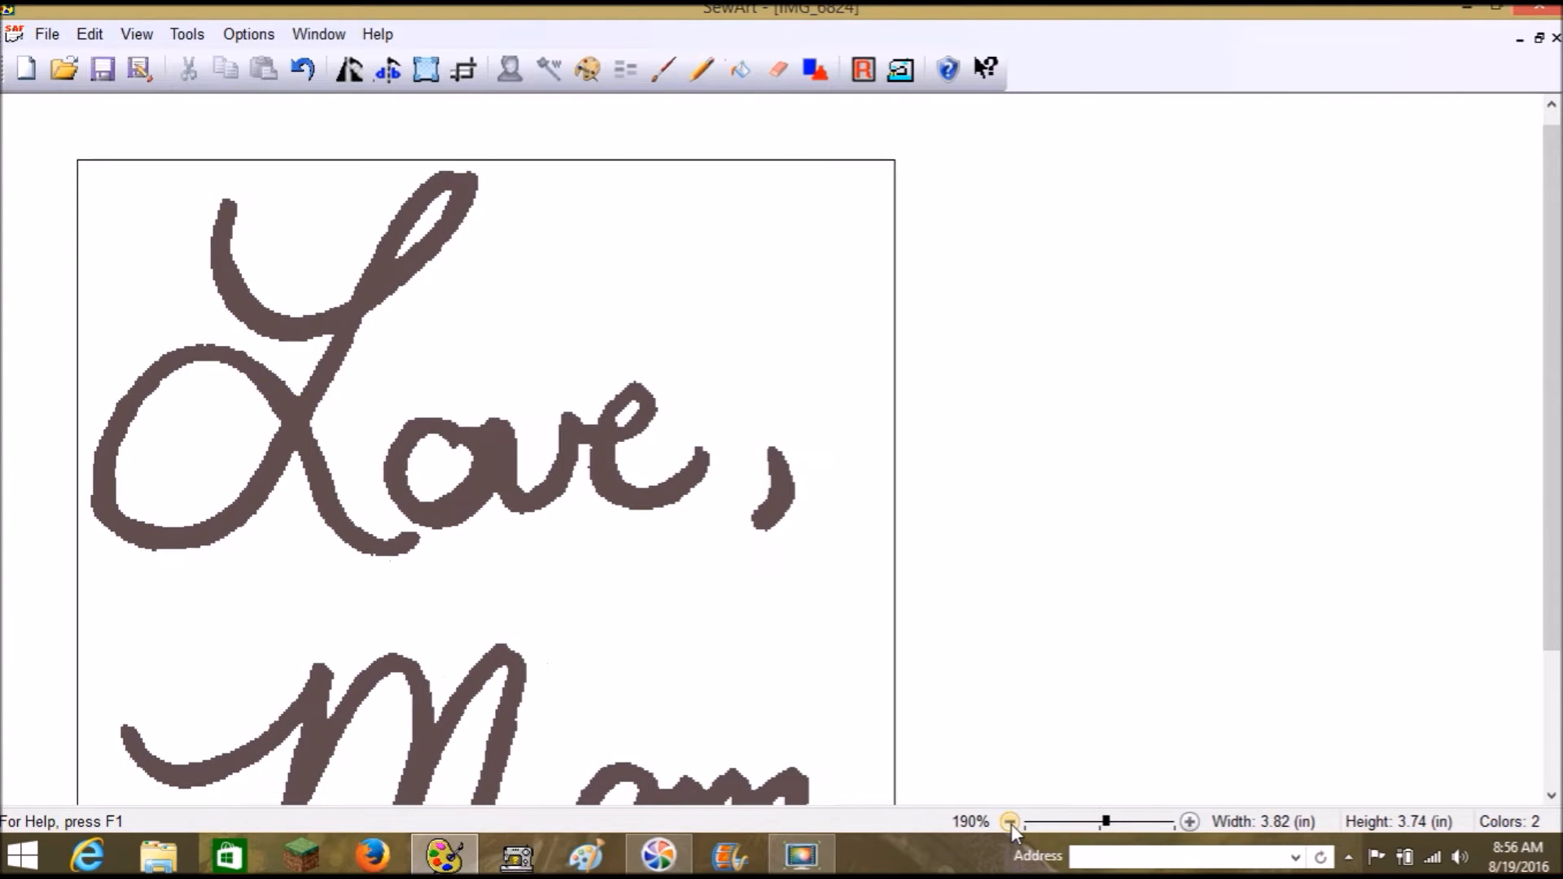
click(1011, 824)
click(1056, 821)
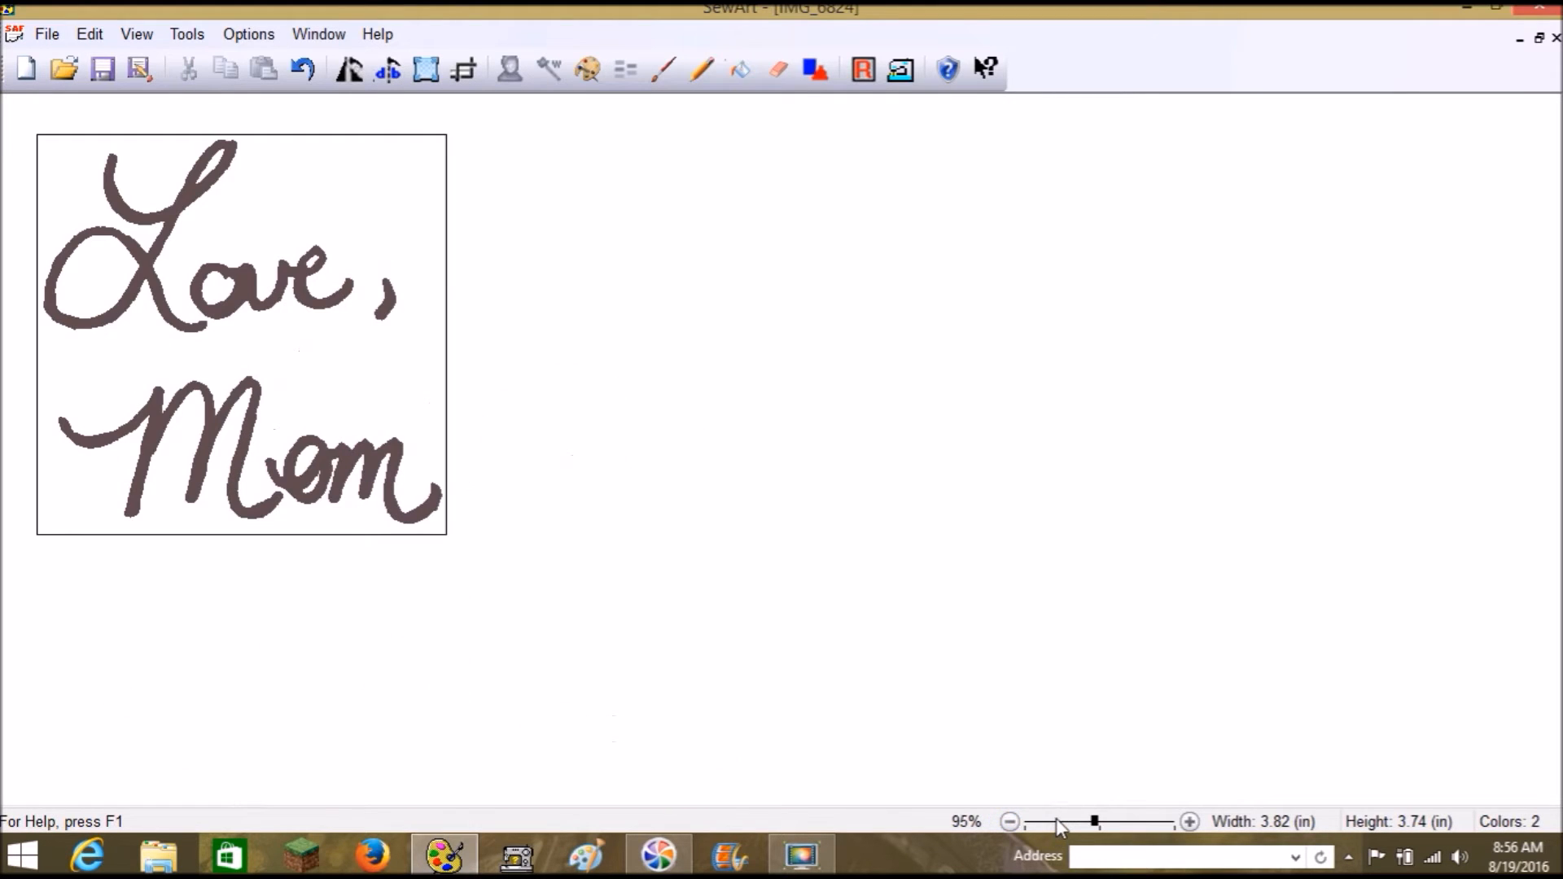
click(1189, 823)
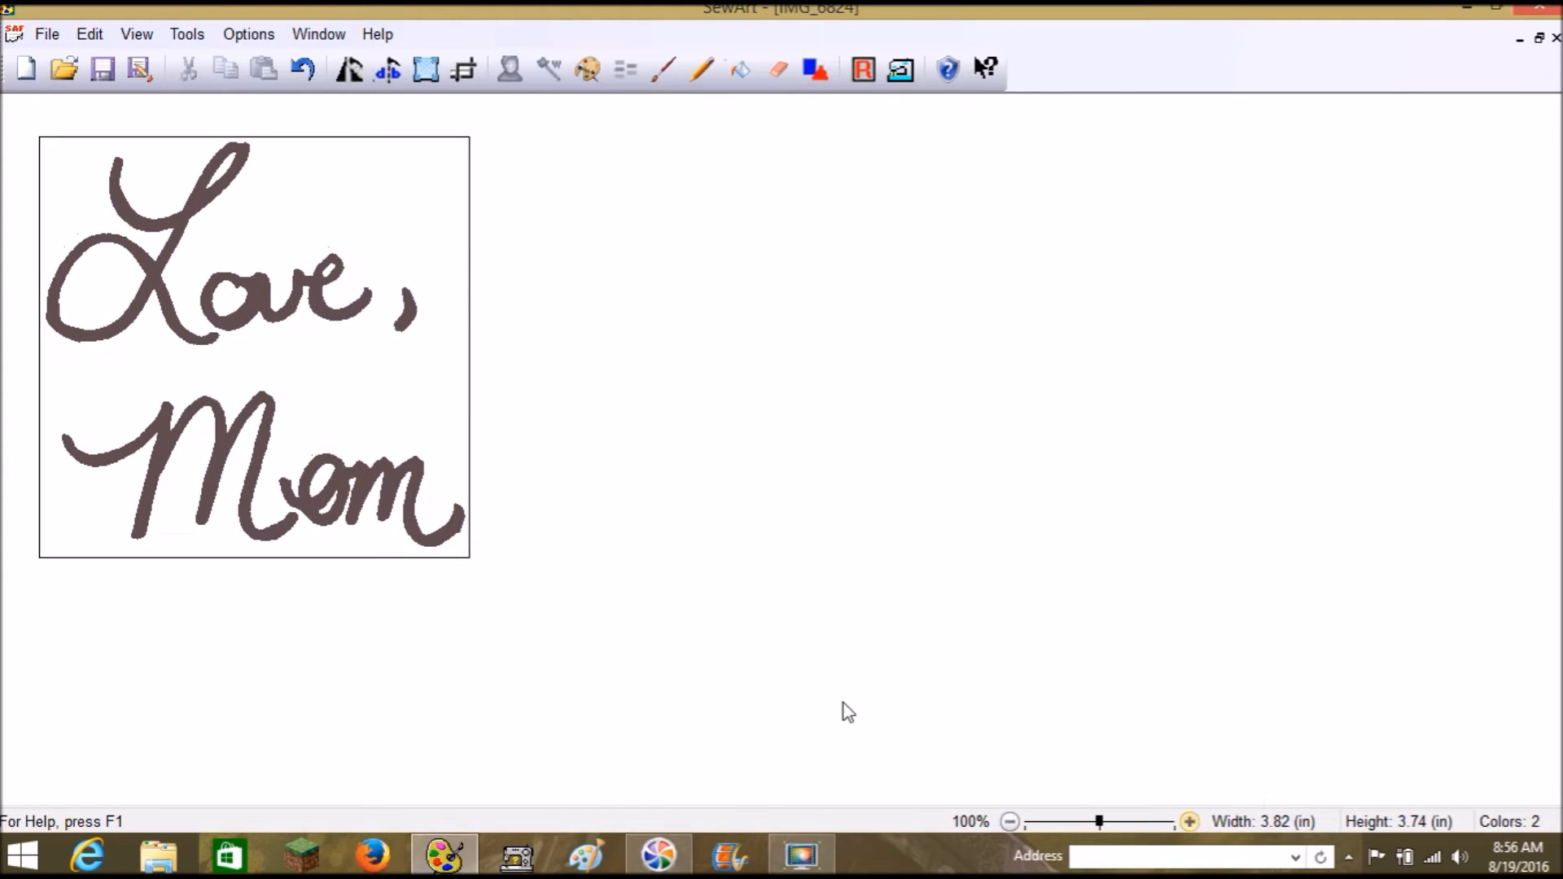
click(900, 70)
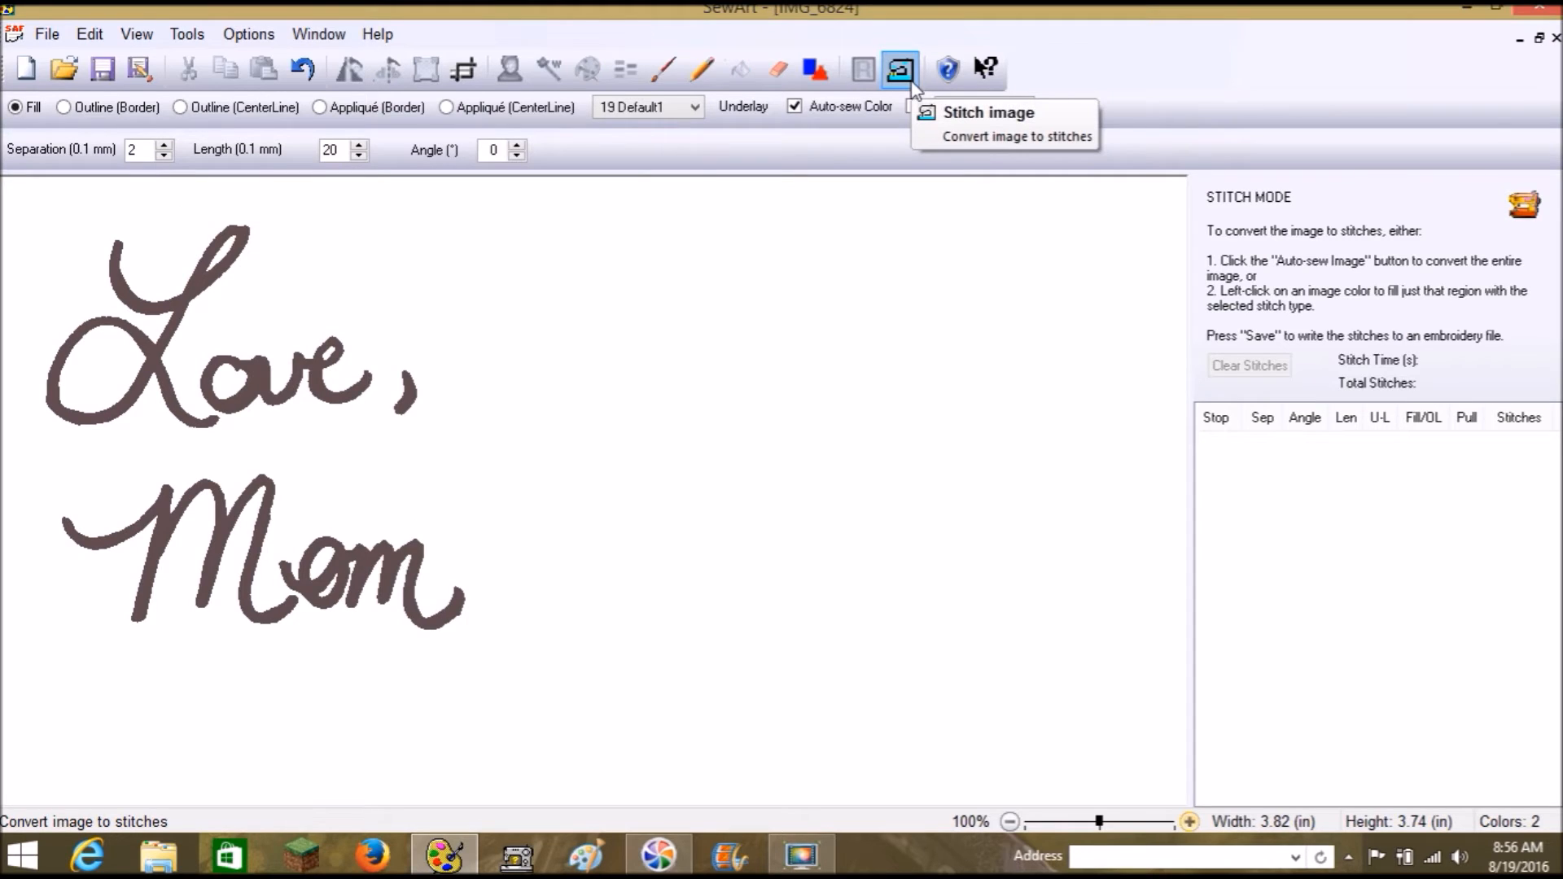
Stitch the letter "L" as an Outline (Border) in Bean stitch with height 2 and length 15, and preview its stitches
click(94, 104)
click(99, 105)
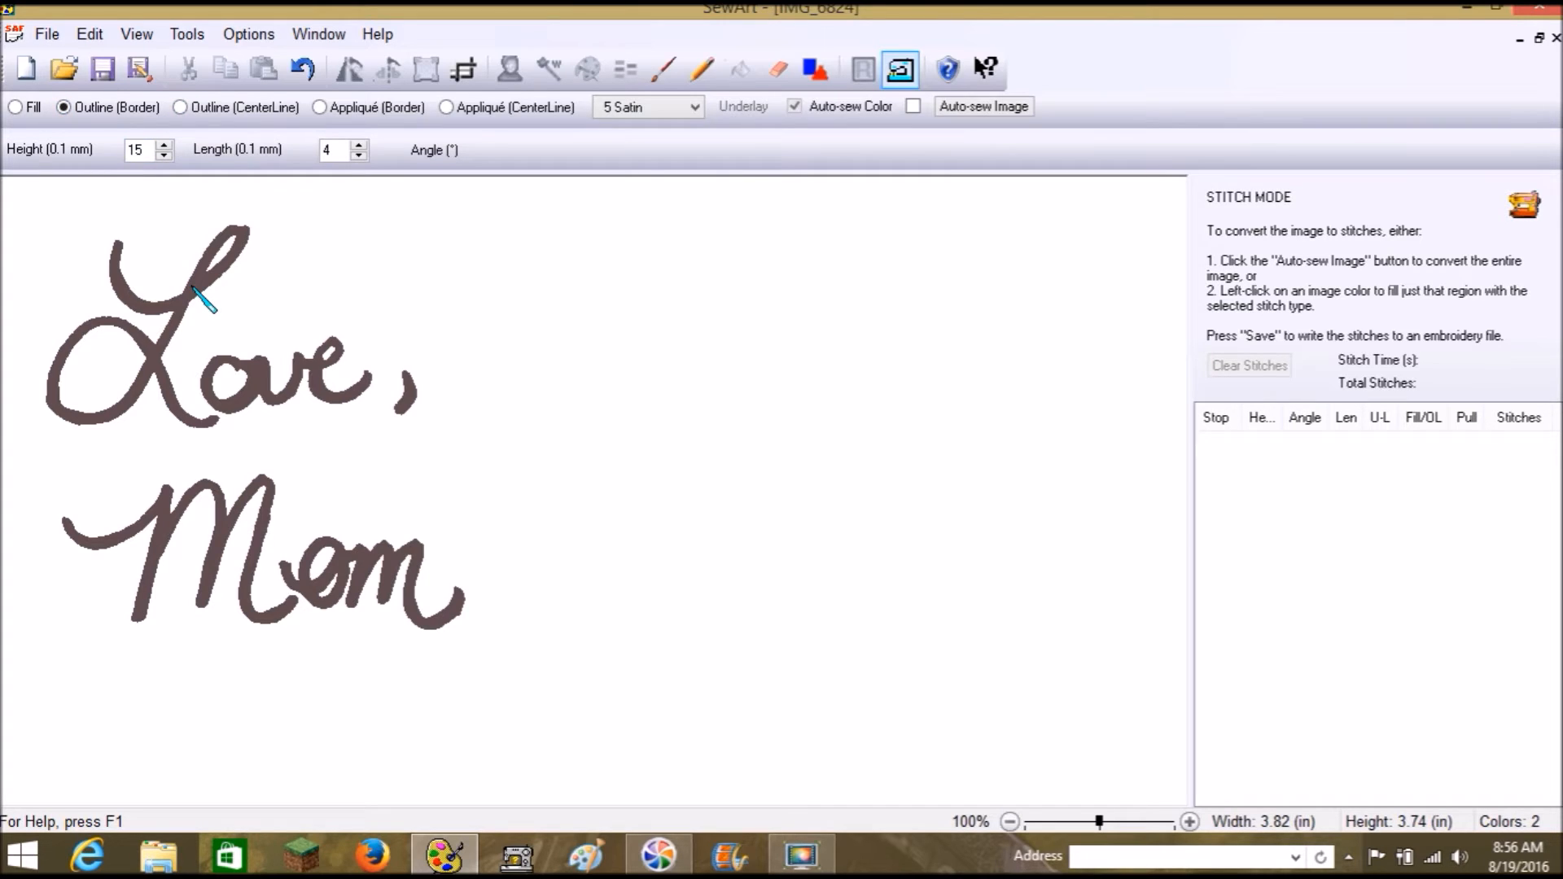
click(639, 110)
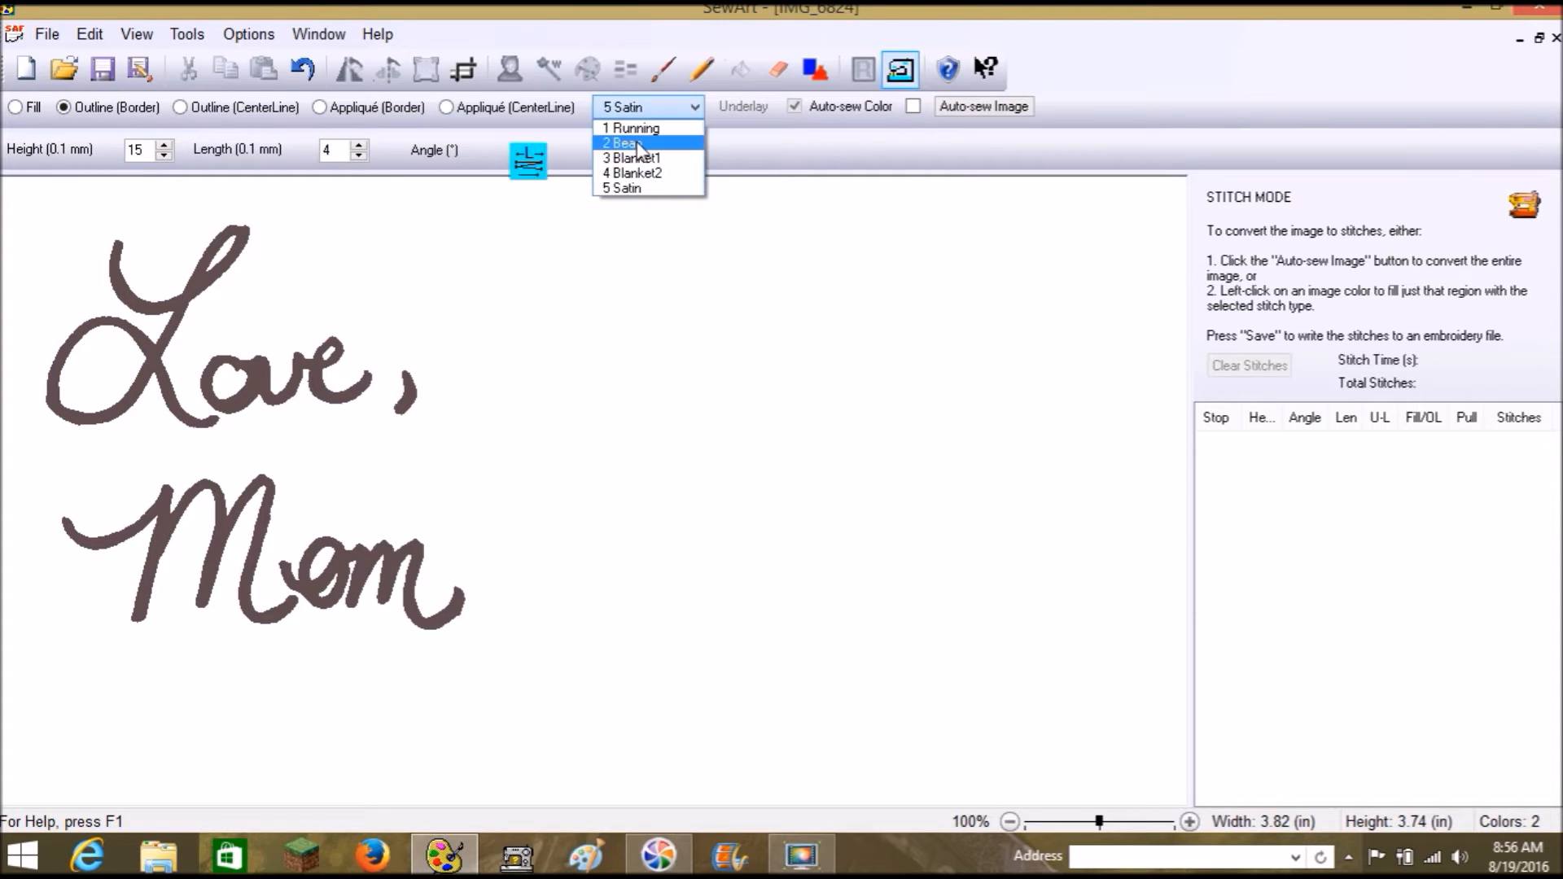
click(636, 143)
drag(151, 151, 122, 146)
text(2)
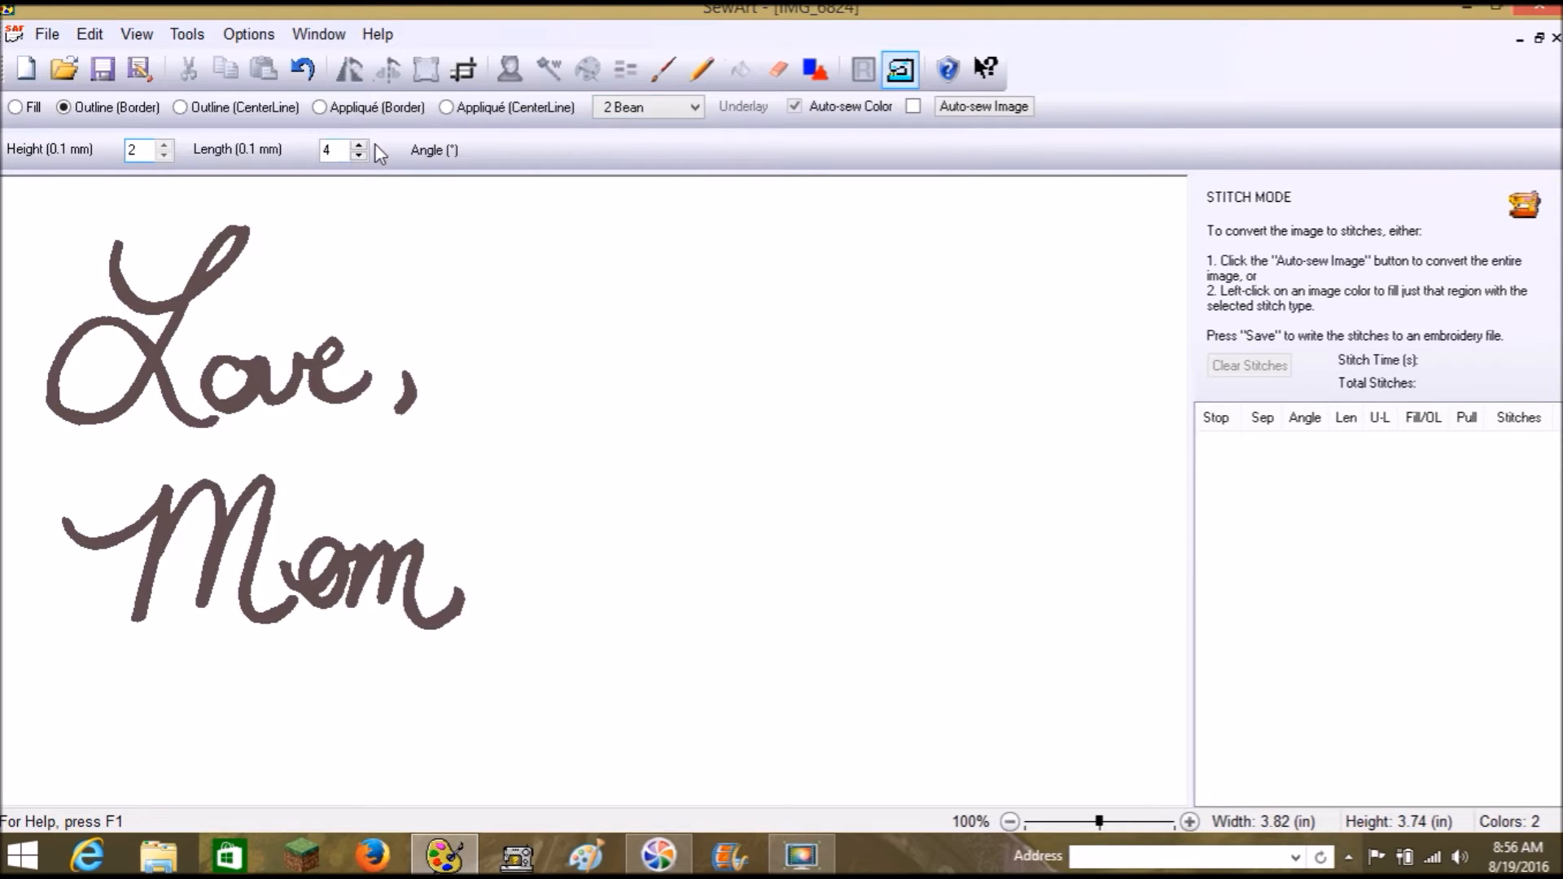
drag(337, 151, 321, 151)
text(35)
drag(331, 150, 325, 153)
click(189, 291)
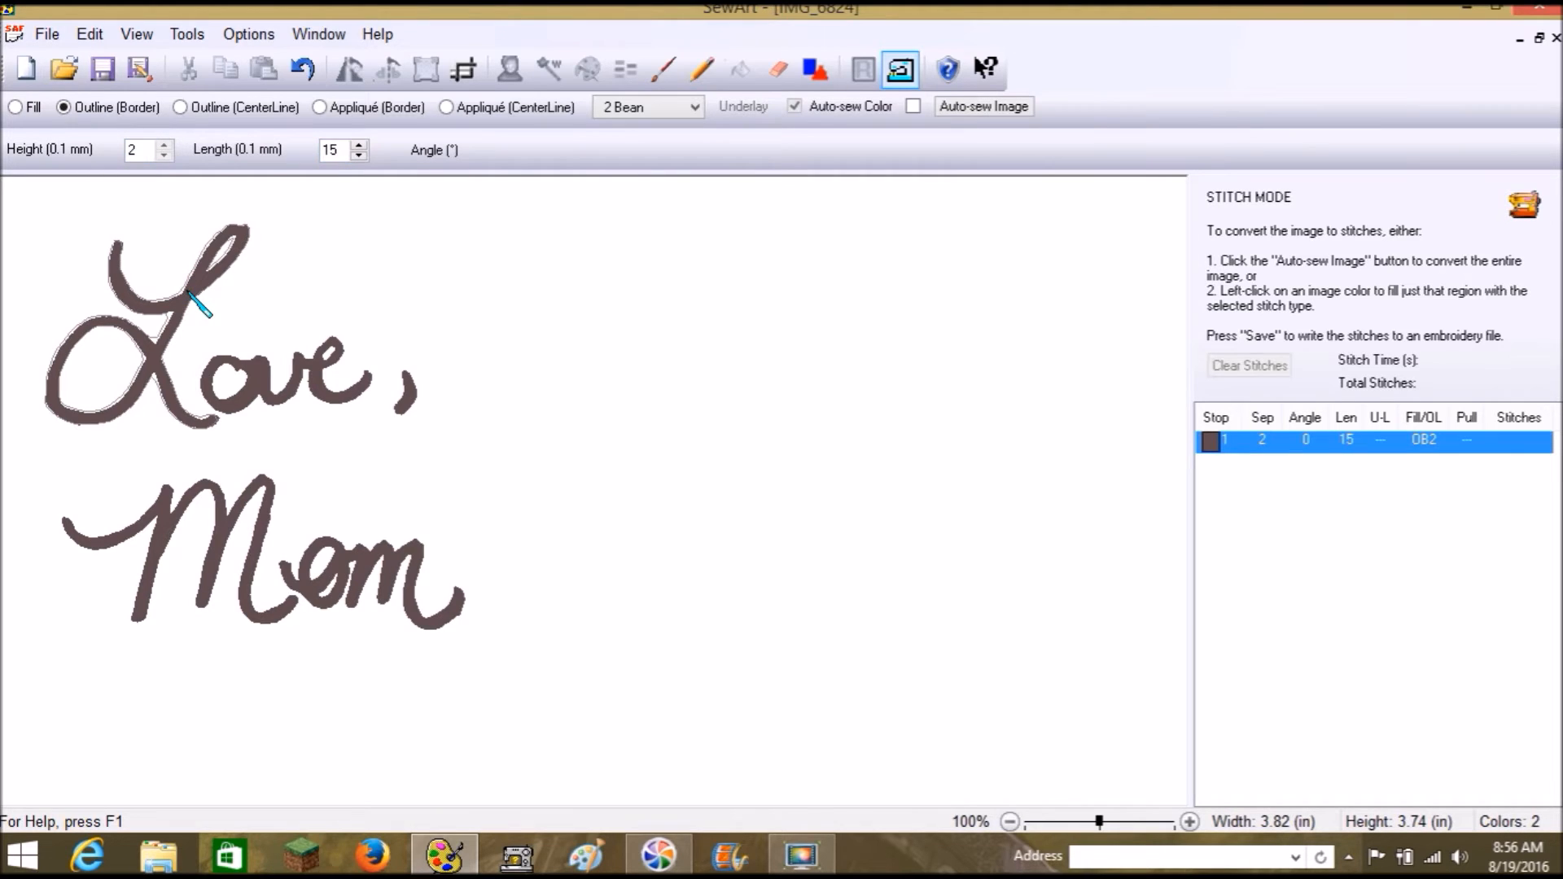
right_click(1221, 448)
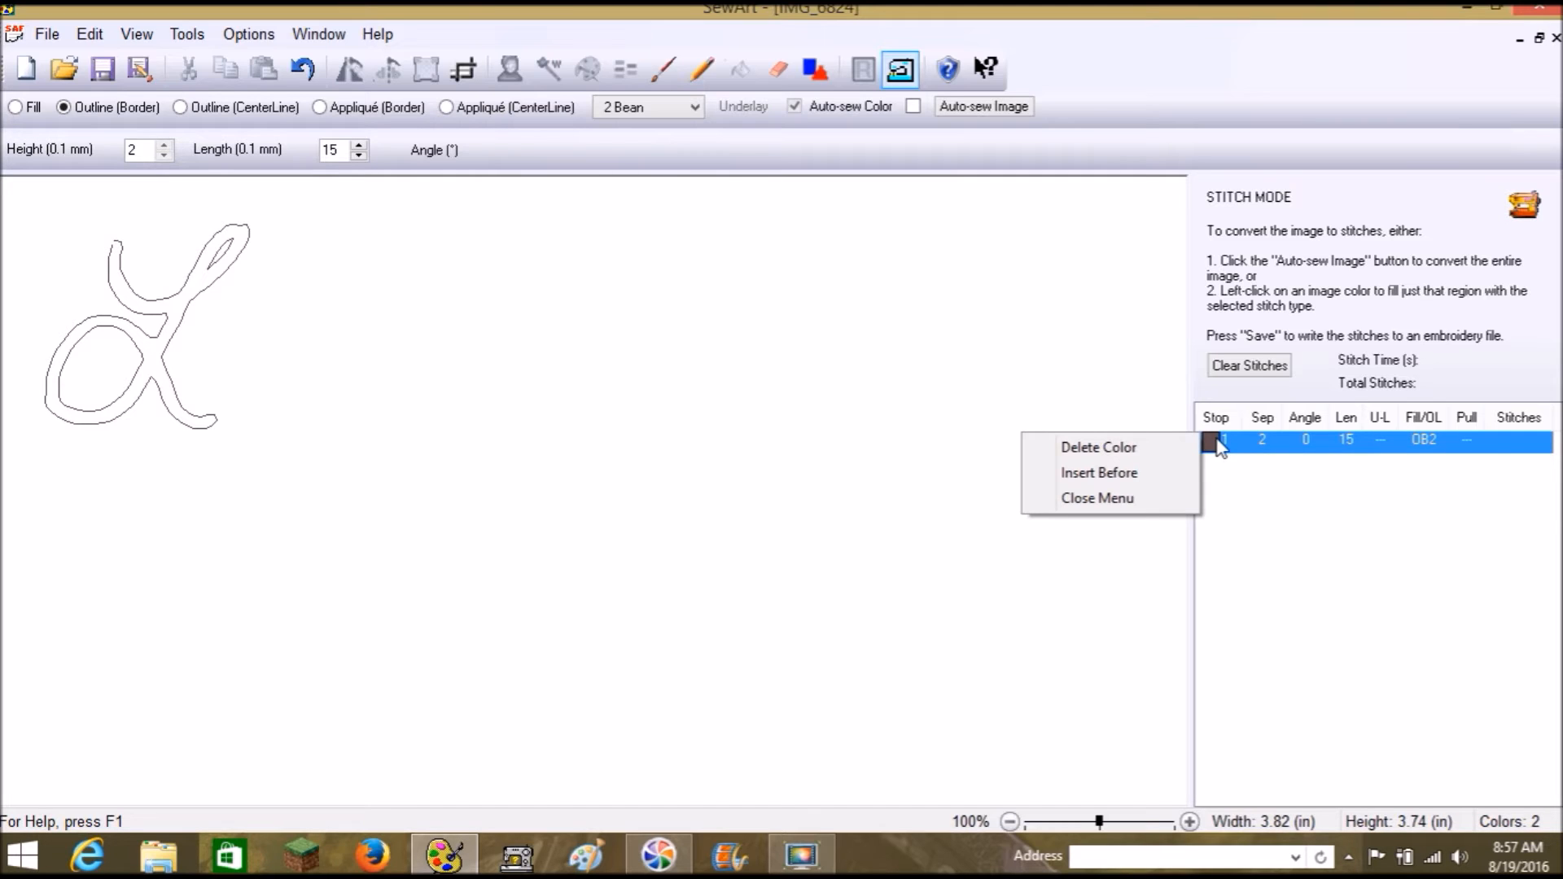
click(1136, 506)
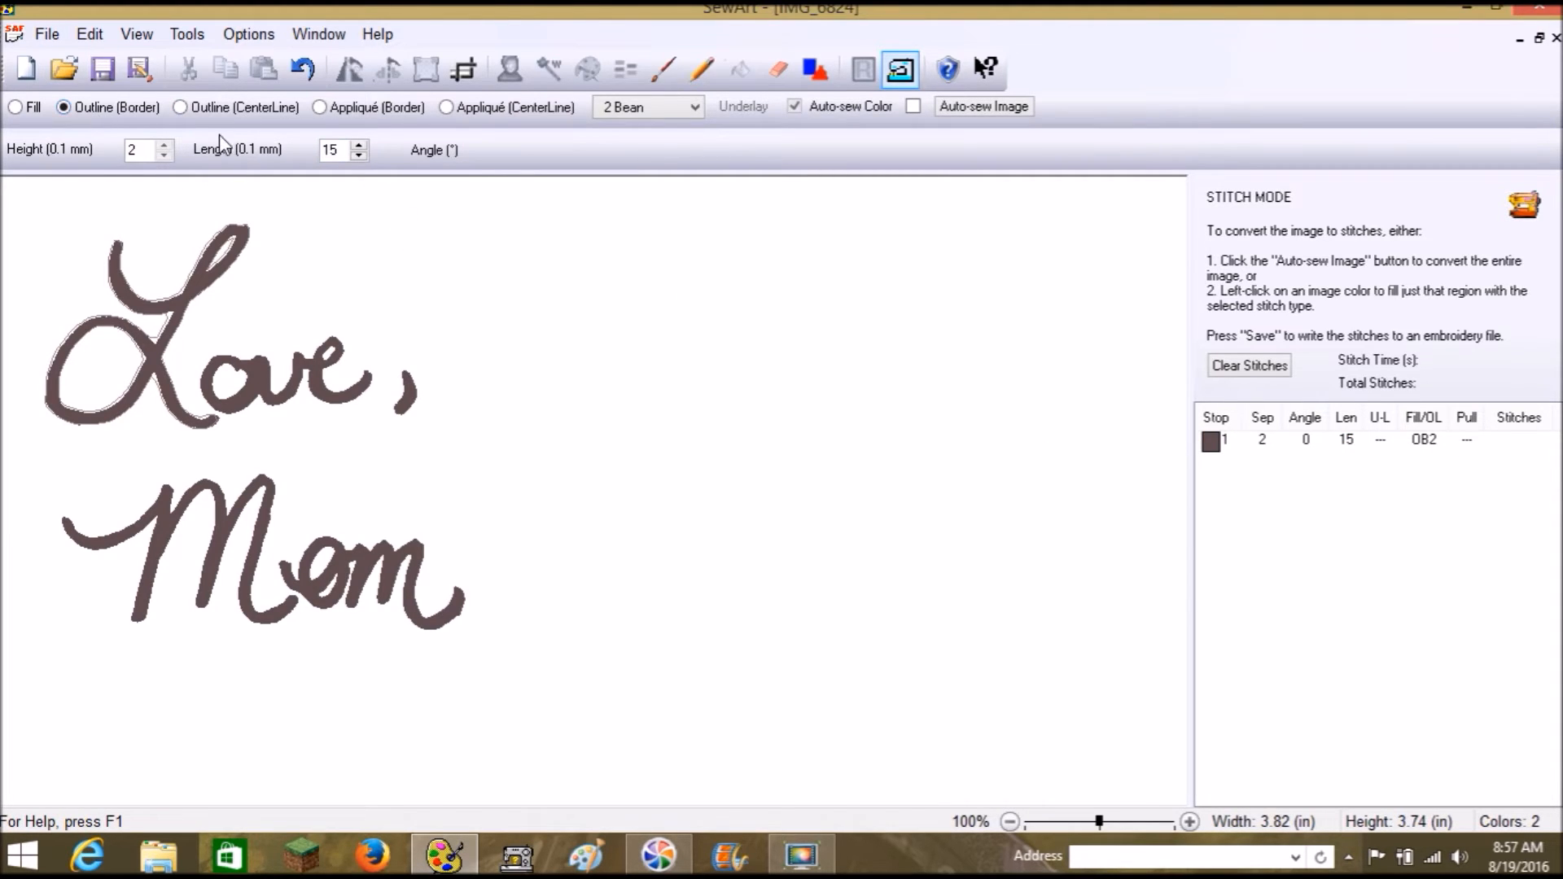
Set the stitch type to Outline (CenterLine) with height 35 and length 2, and delete the border stitches of the "L"
click(192, 108)
click(696, 107)
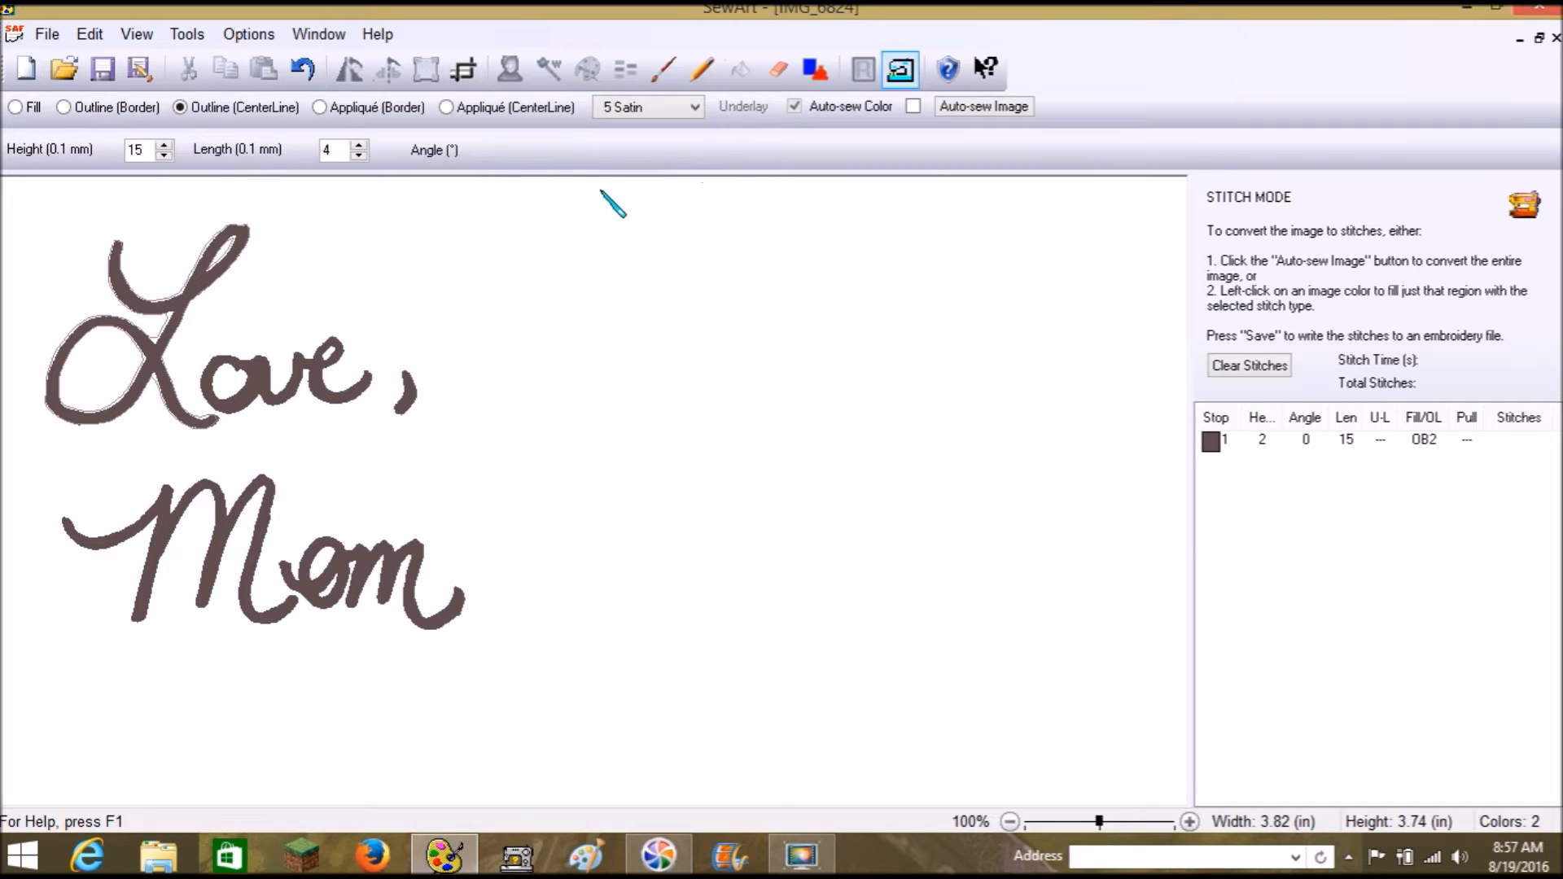
drag(144, 152, 116, 151)
drag(339, 145, 300, 147)
text(2)
right_click(1211, 442)
click(1095, 447)
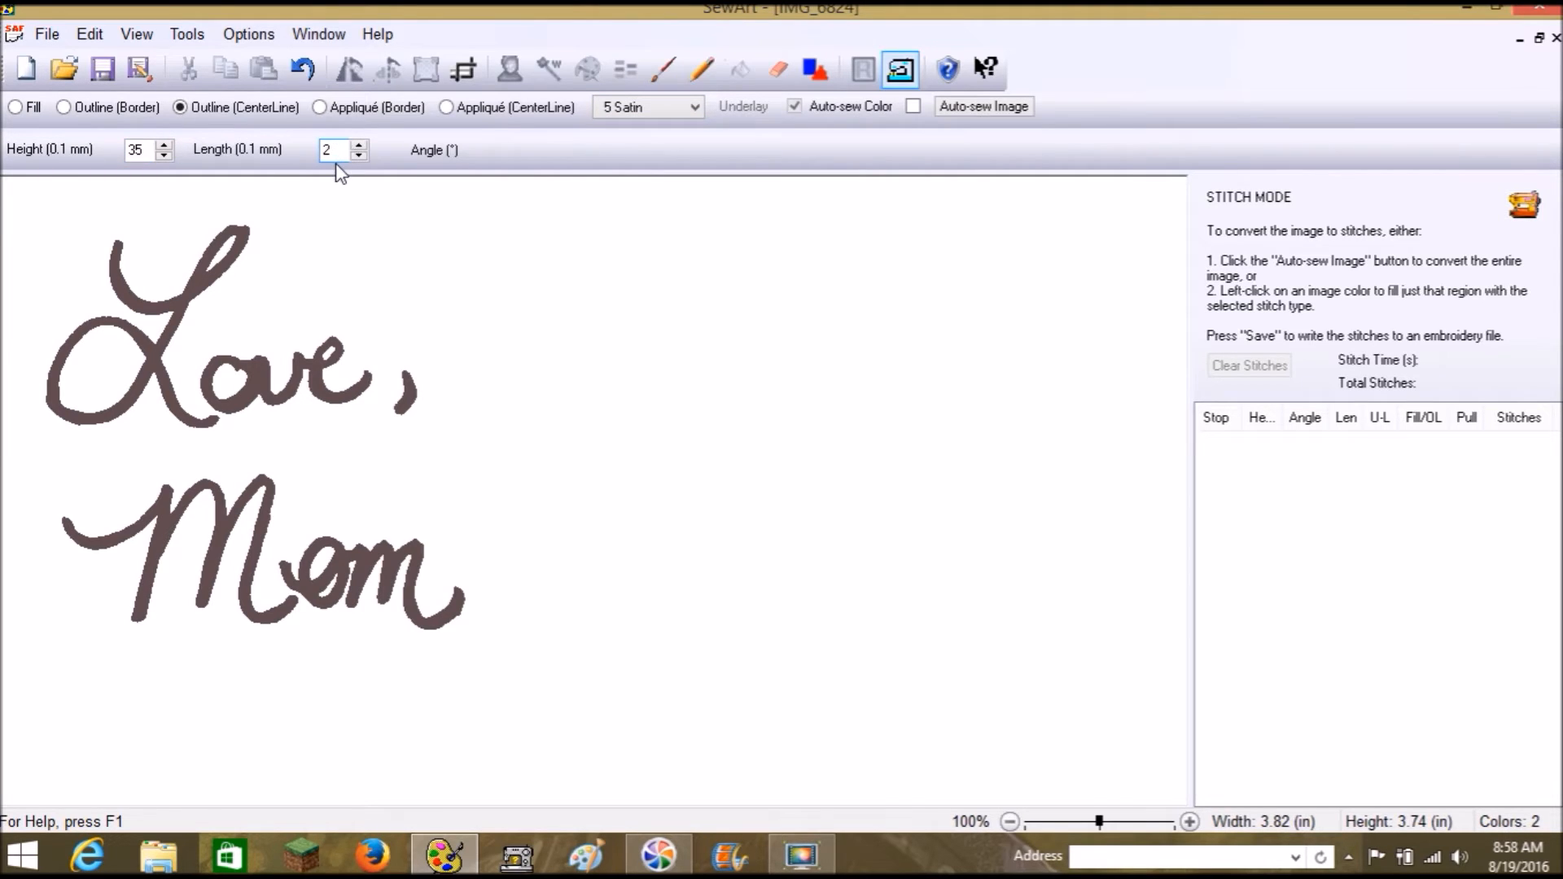
Stitch the letter "L" along its centerline with the Satin stitch
click(655, 112)
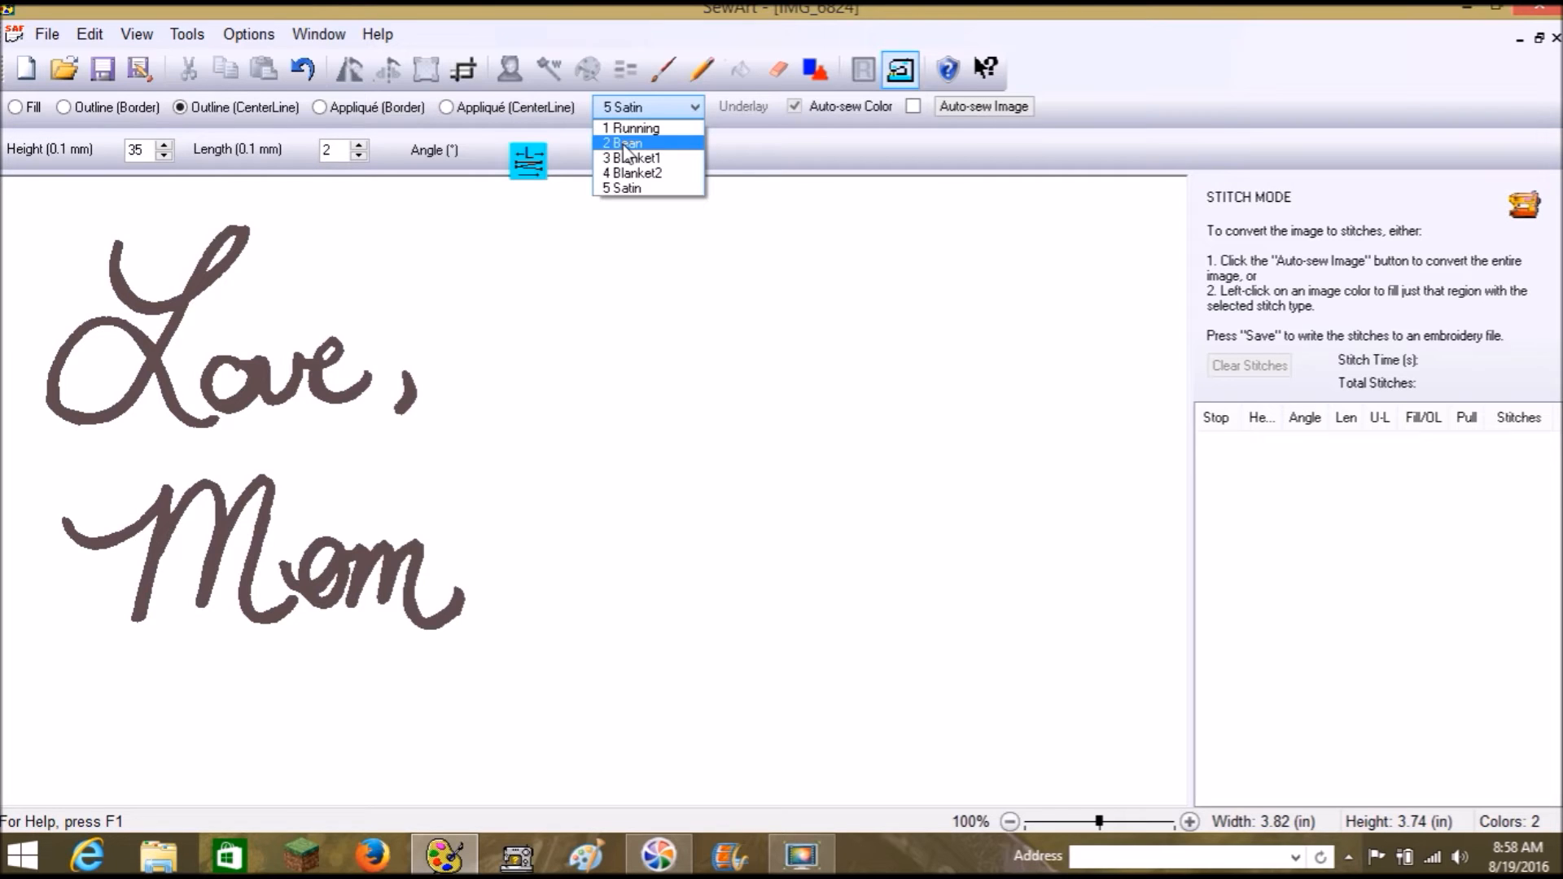
click(625, 190)
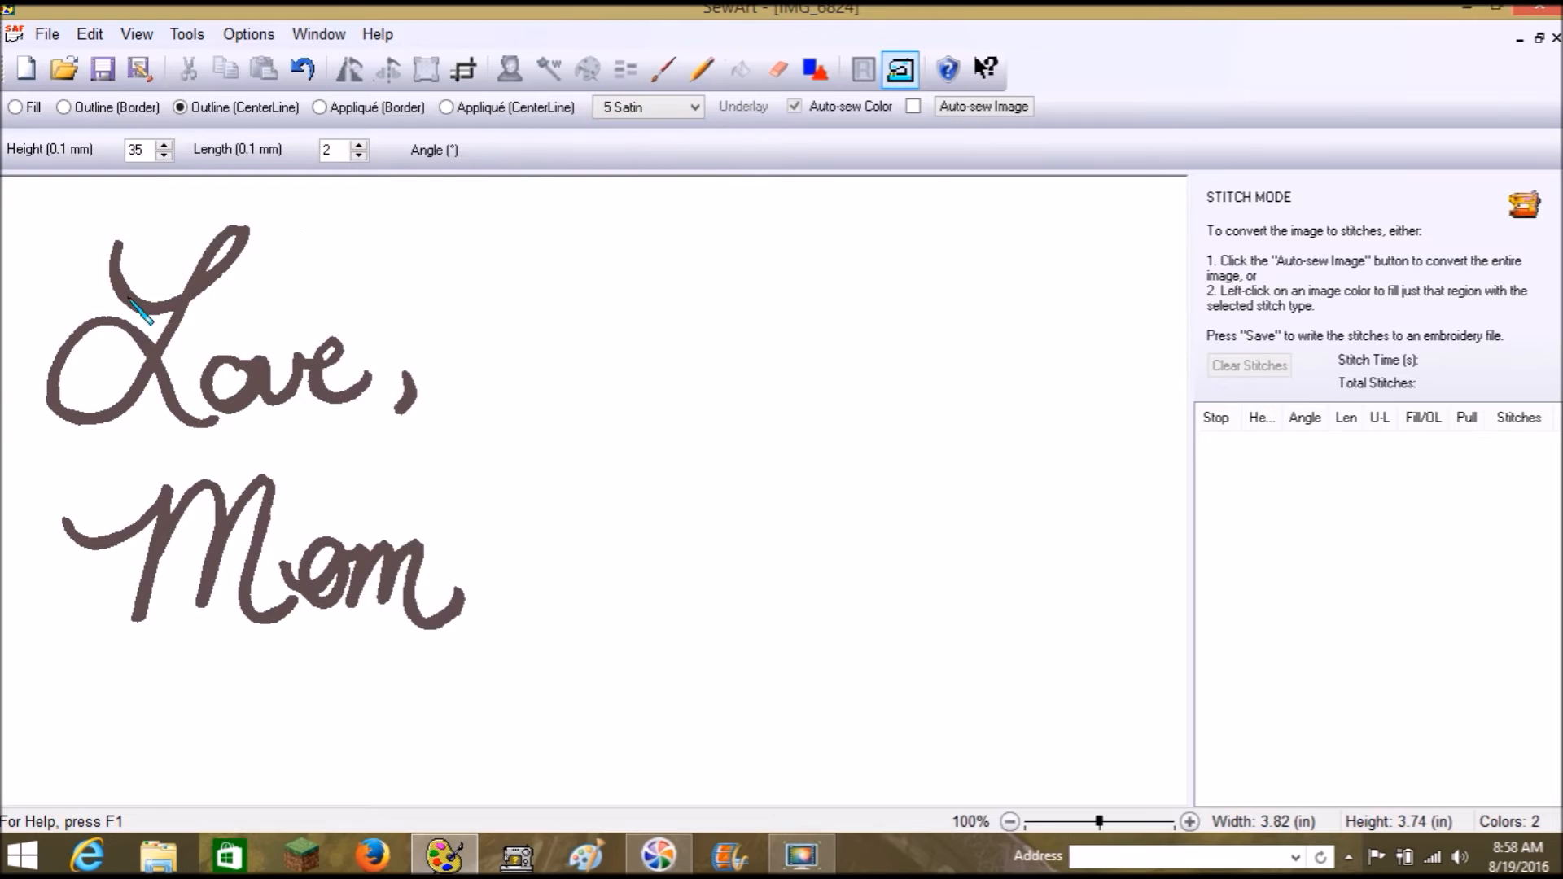
click(118, 286)
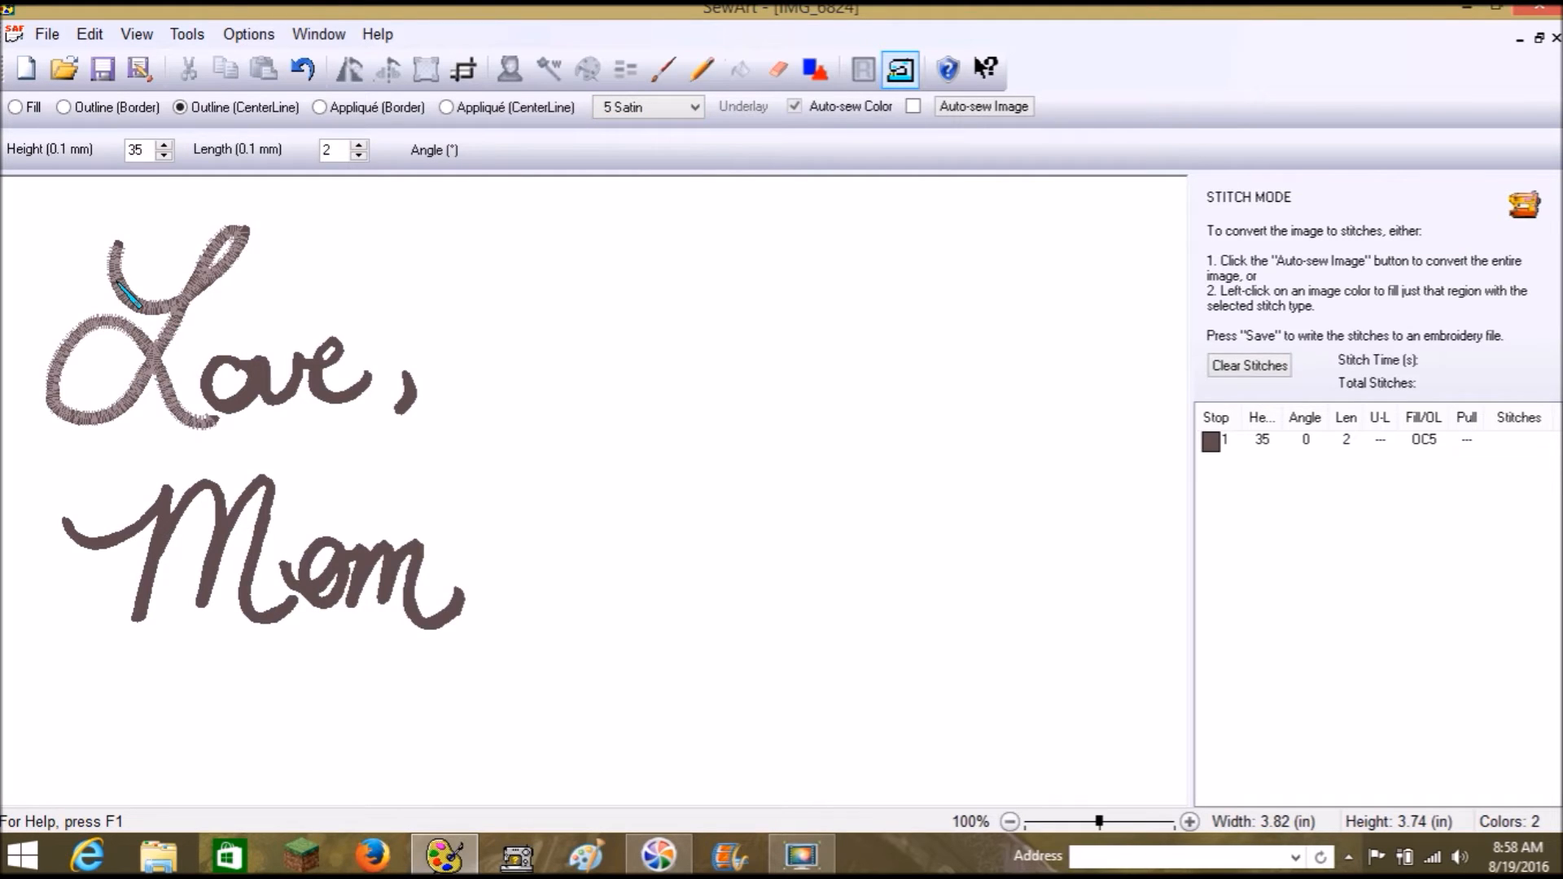
Preview the satin stitches of the "L" up close, and clear all stitches from the list
right_click(1207, 443)
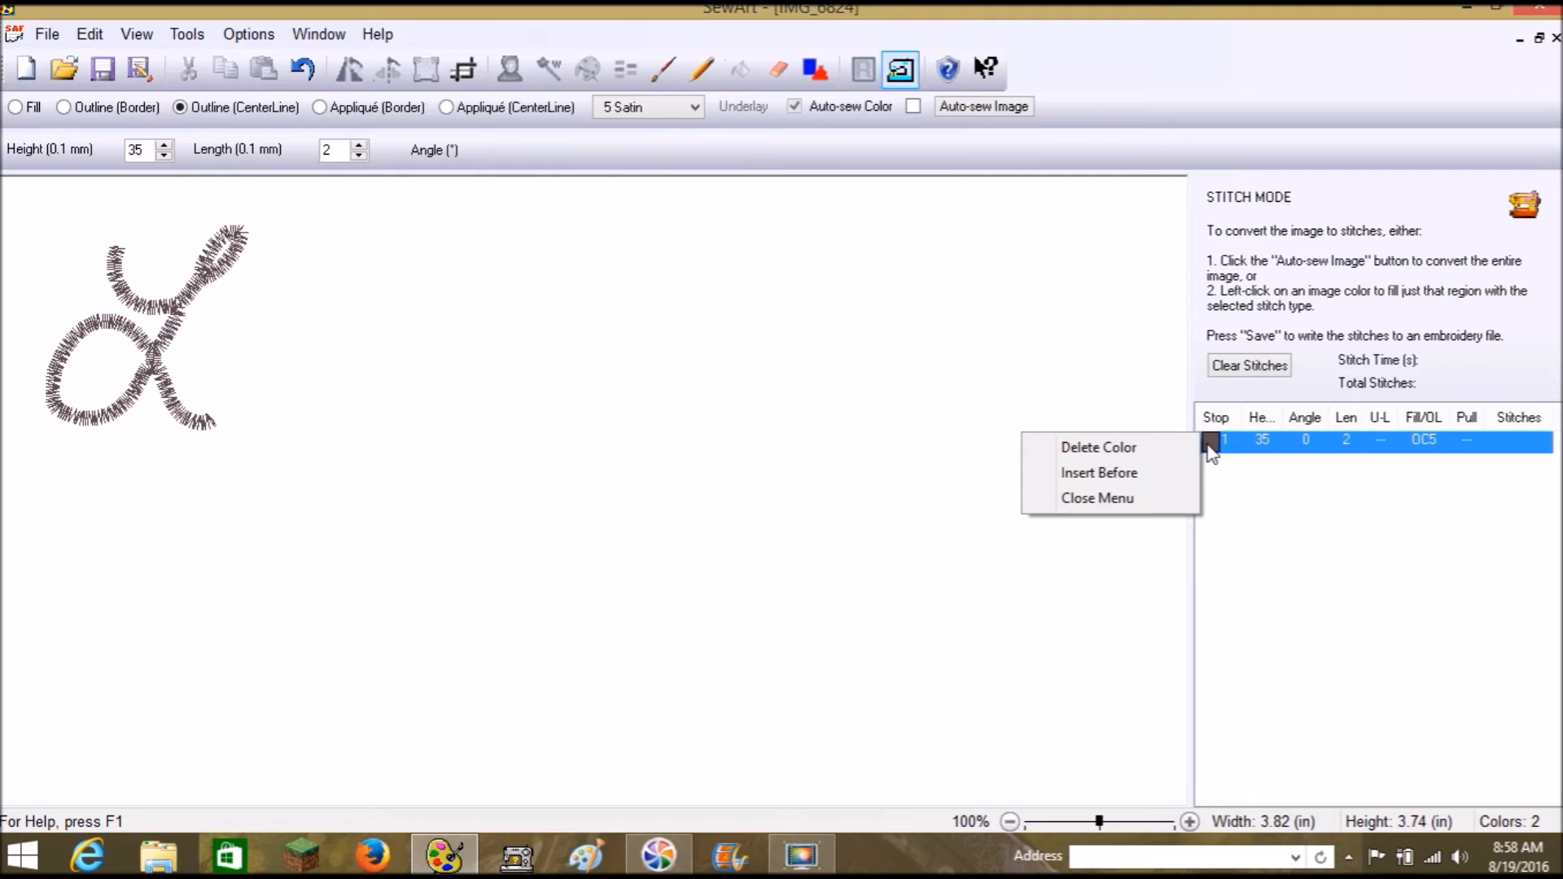
click(1164, 824)
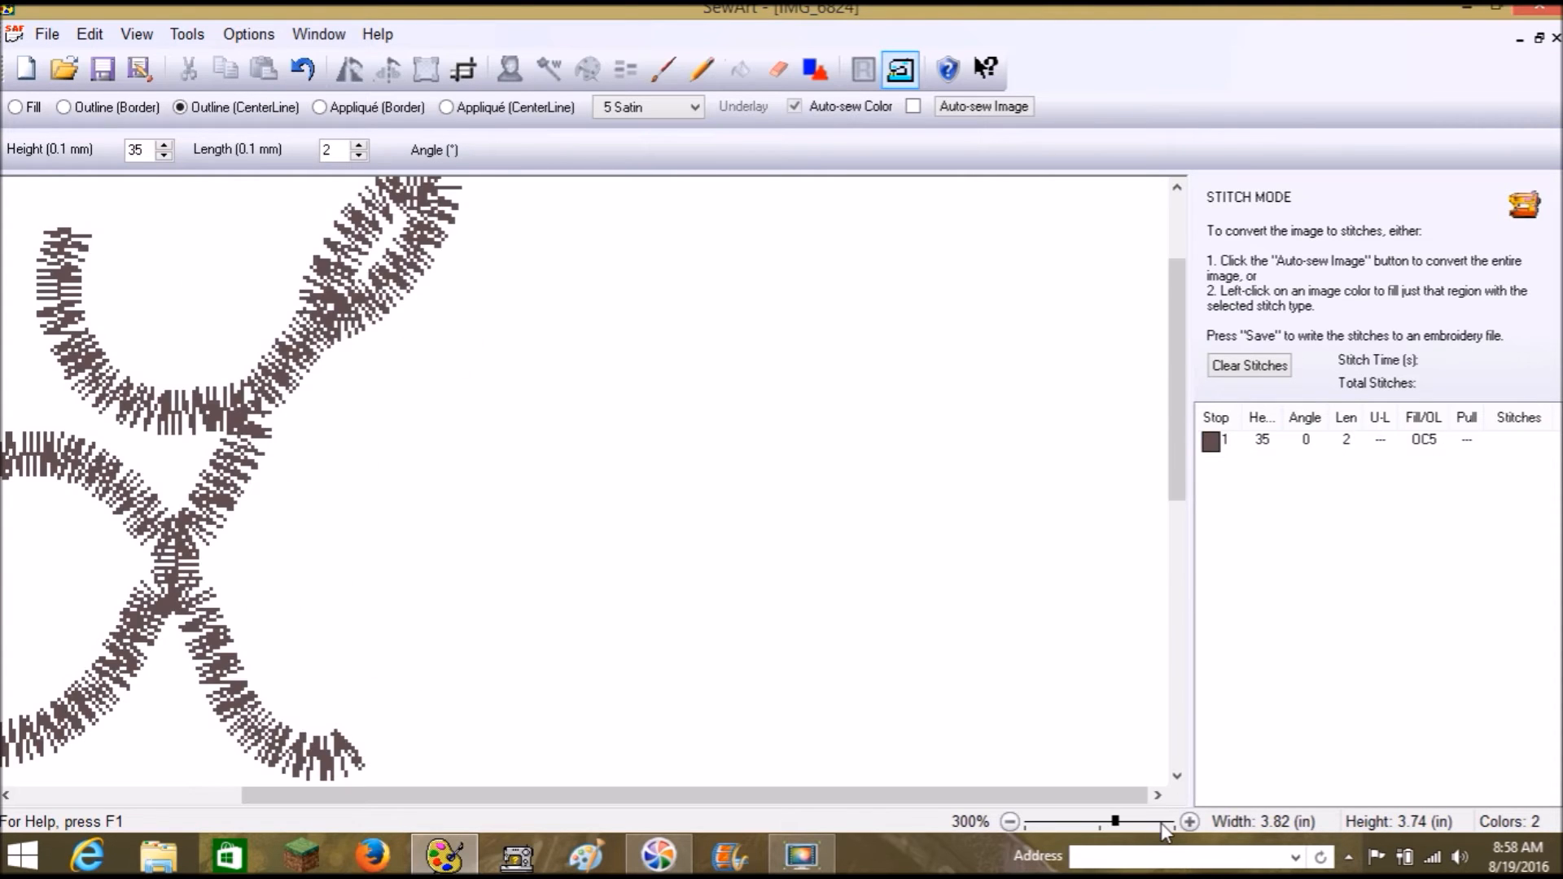
click(1074, 822)
click(1074, 824)
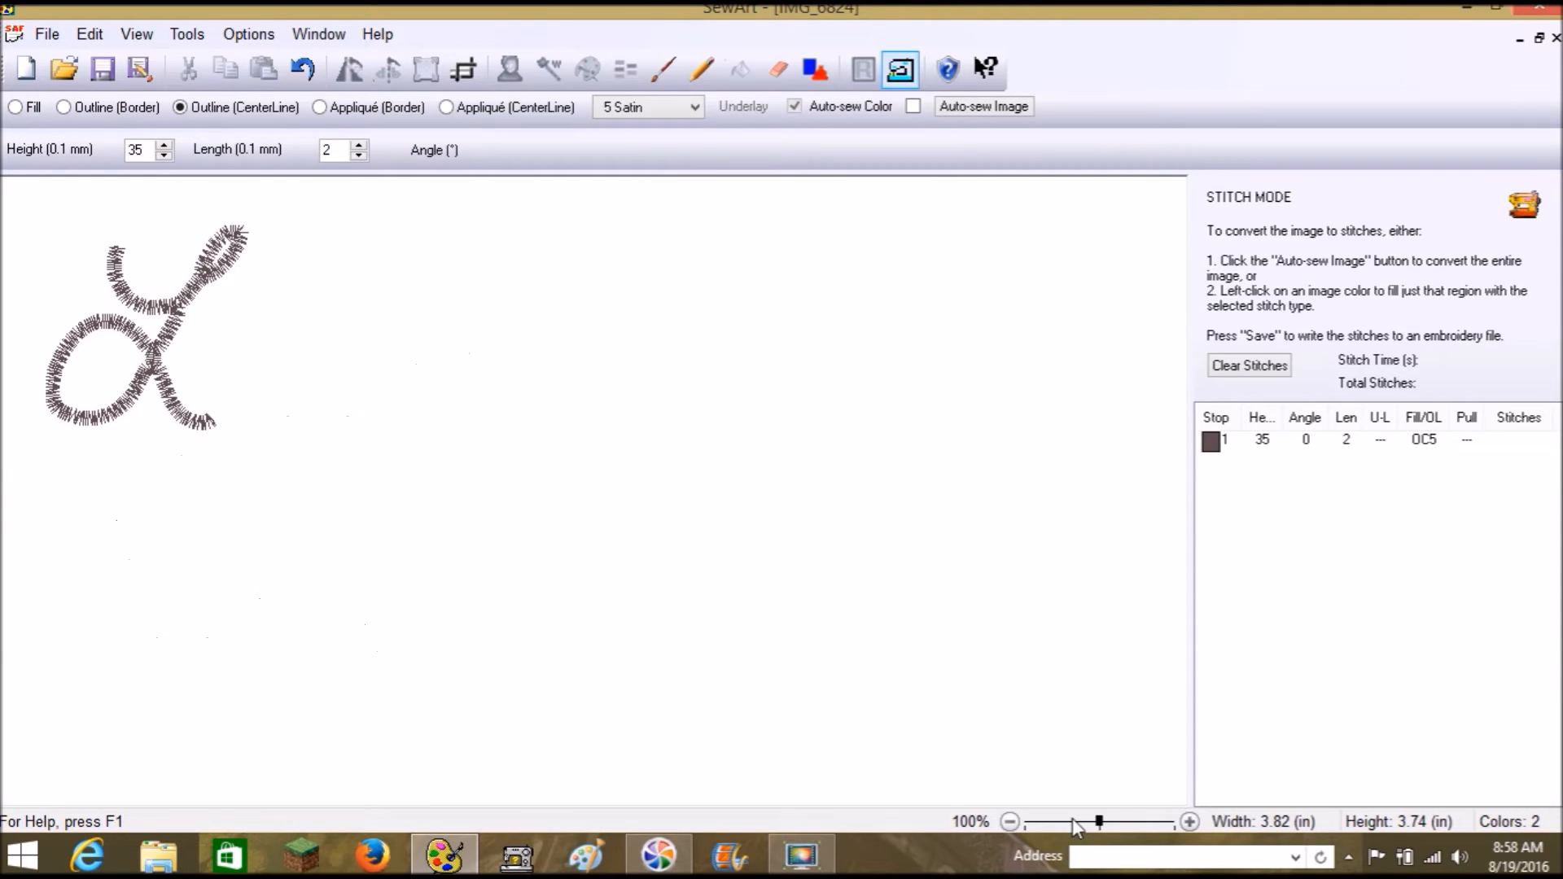
click(1148, 824)
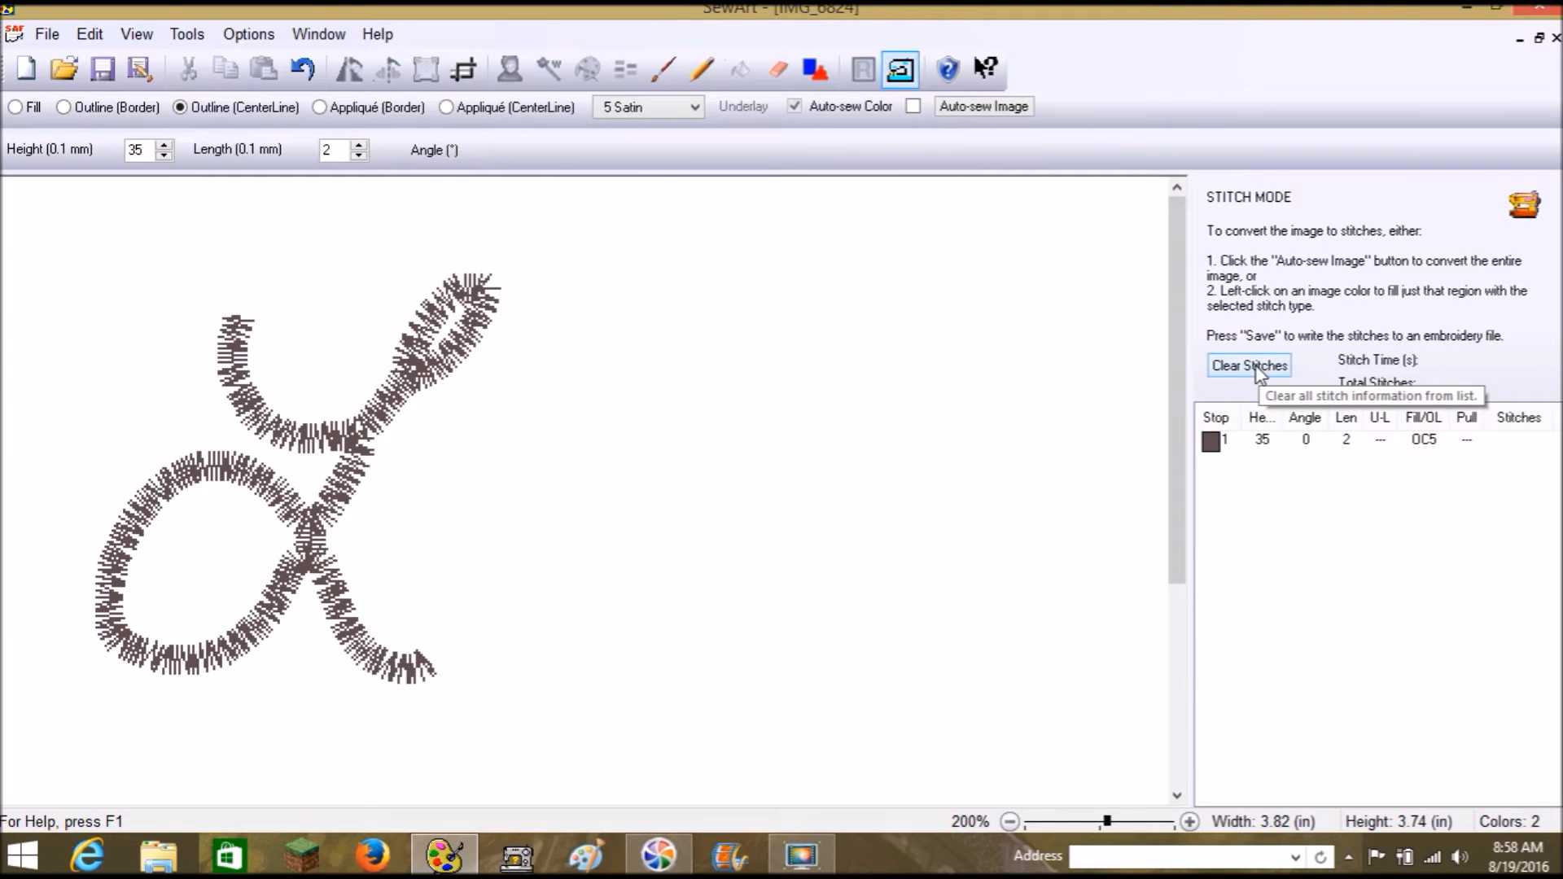
right_click(1217, 444)
click(1155, 500)
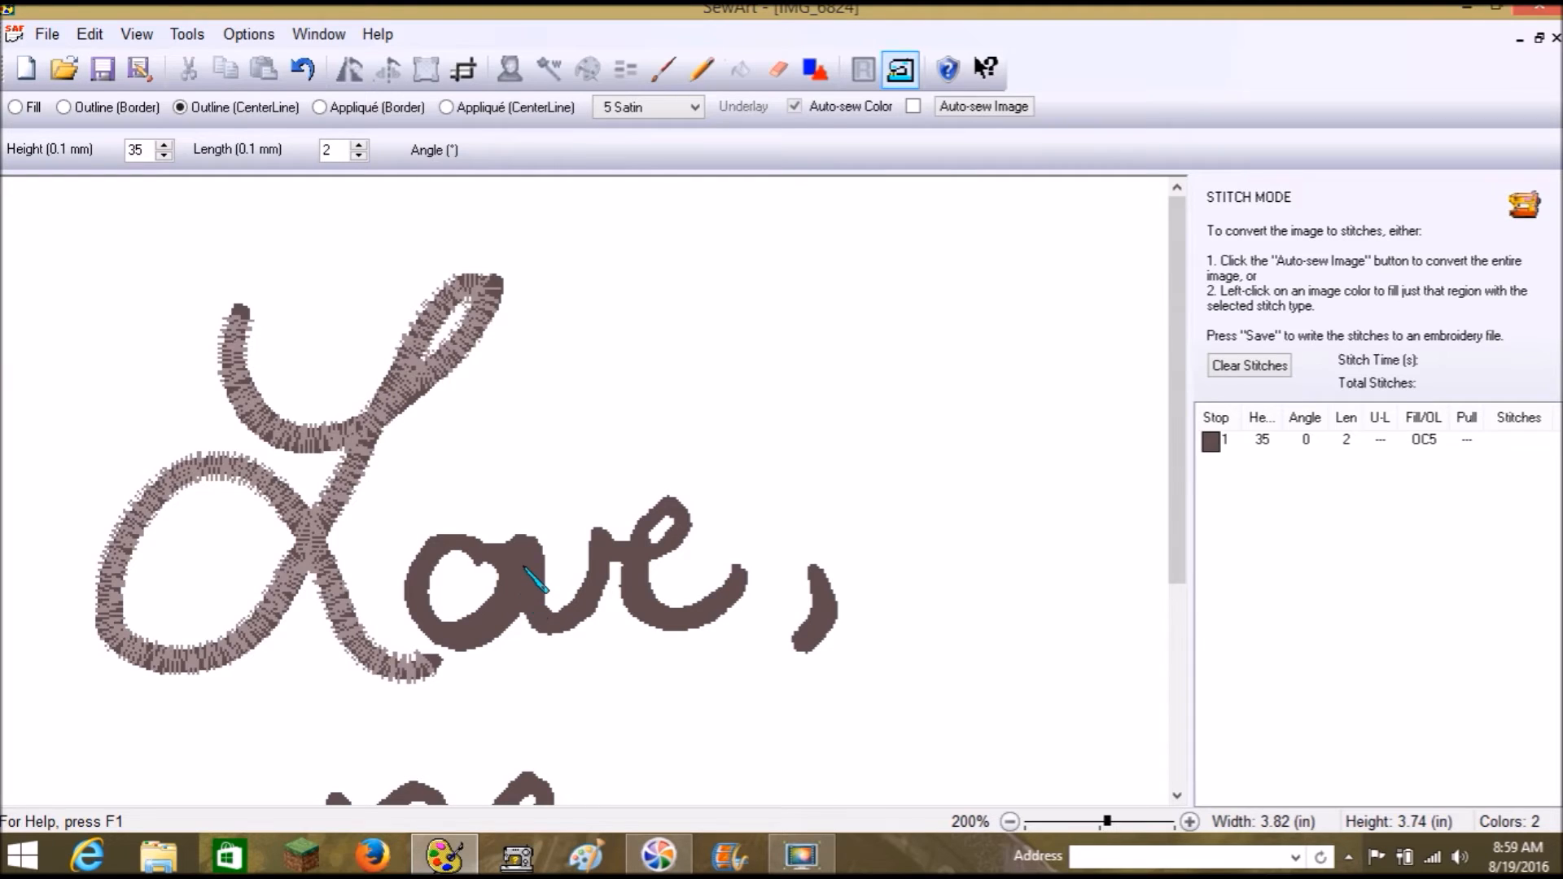
click(1261, 367)
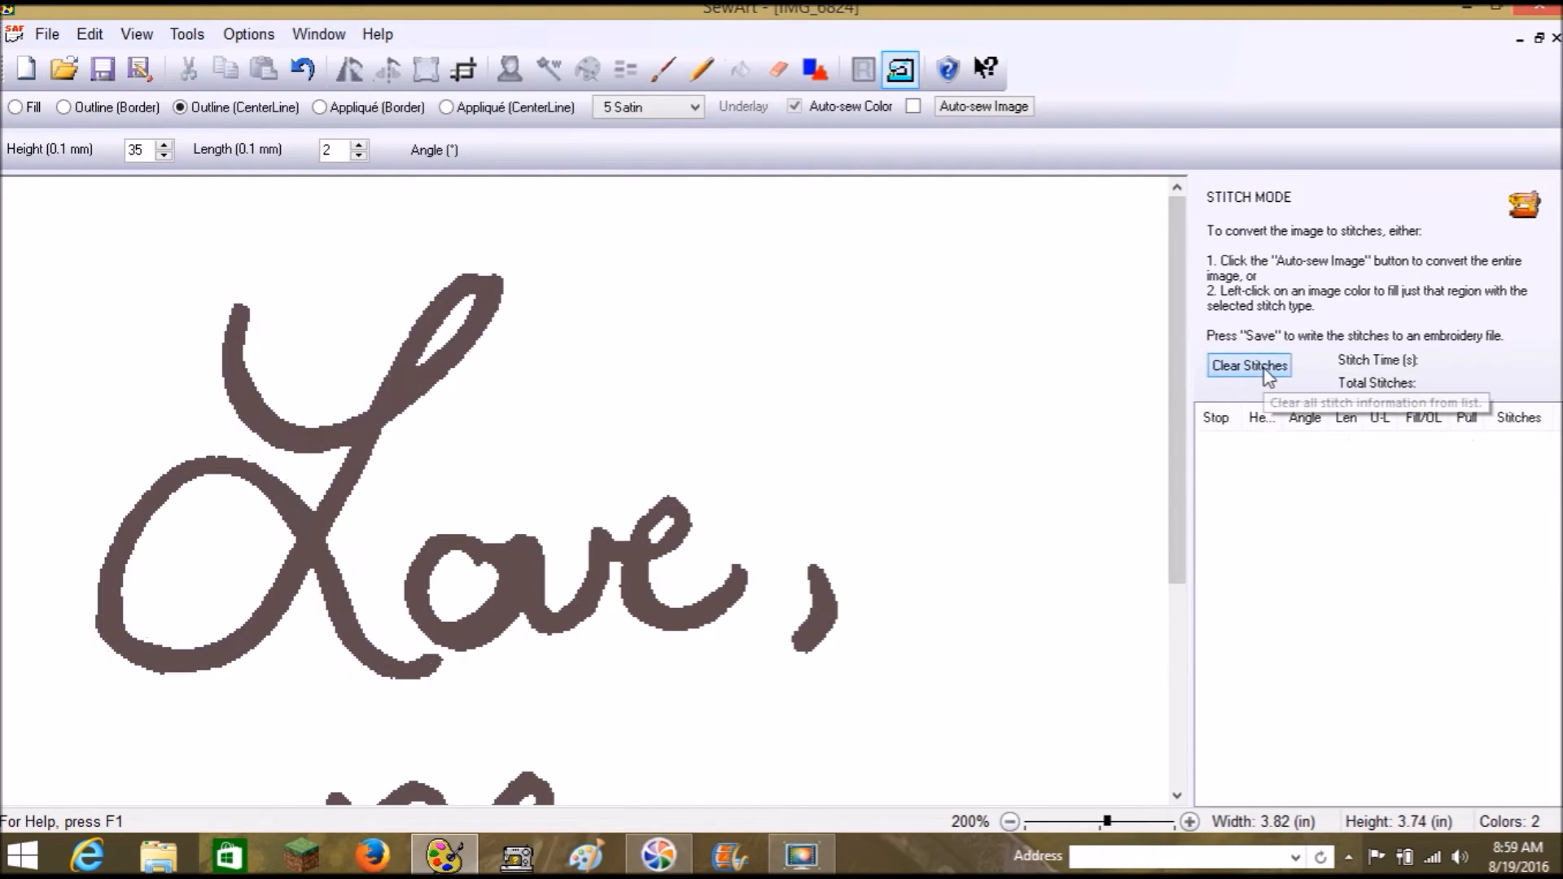
Leave stitch mode and paint white freehand strokes to open a narrow gap between the "o" and "v" and round out the inside of the "o"
click(899, 69)
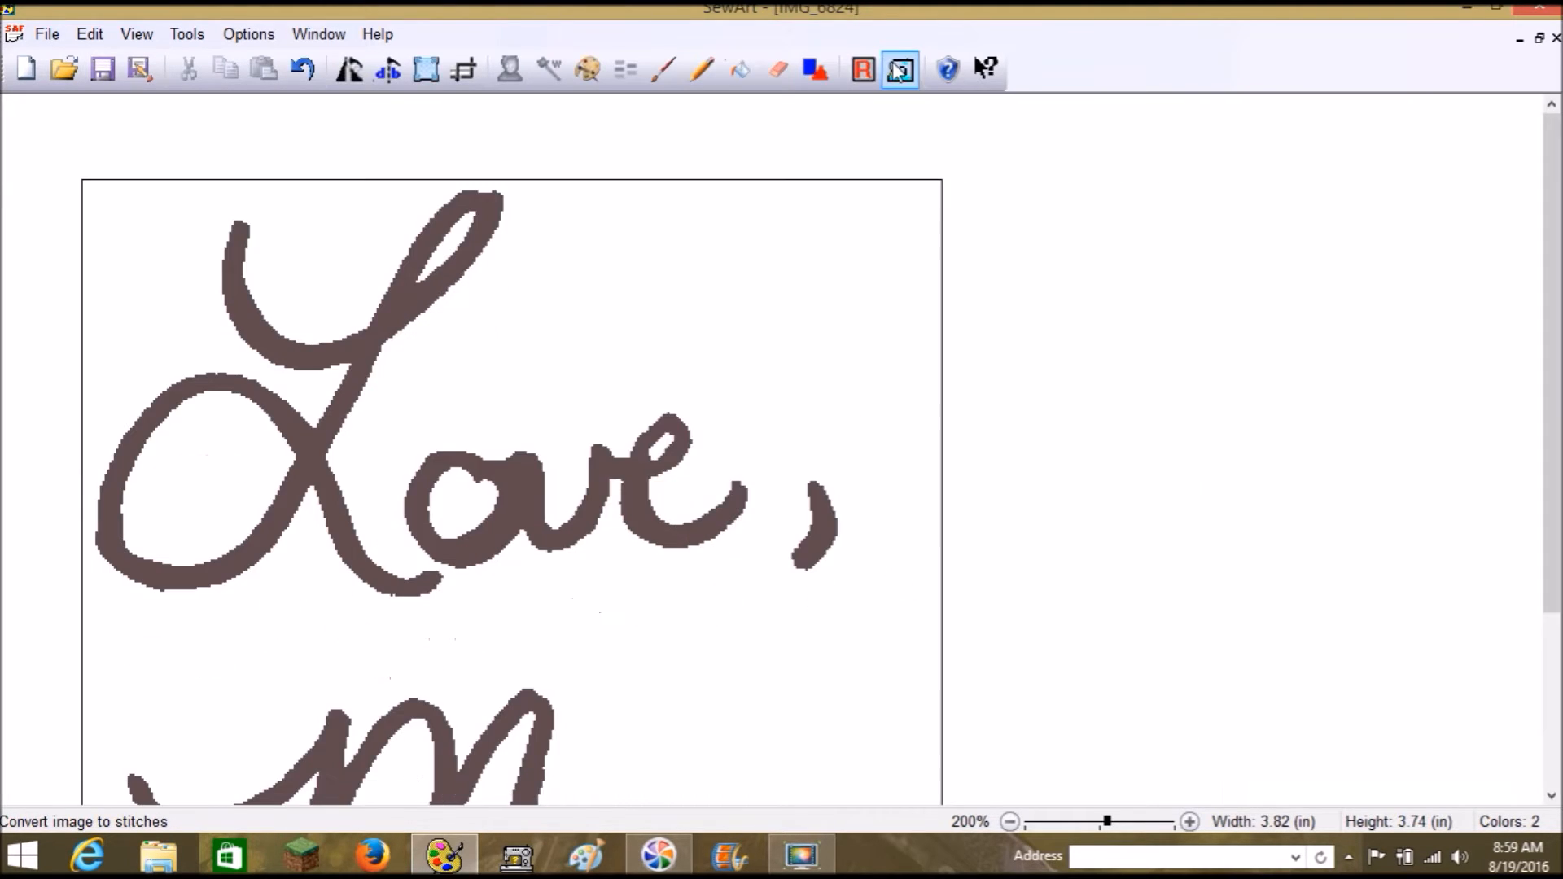
click(667, 69)
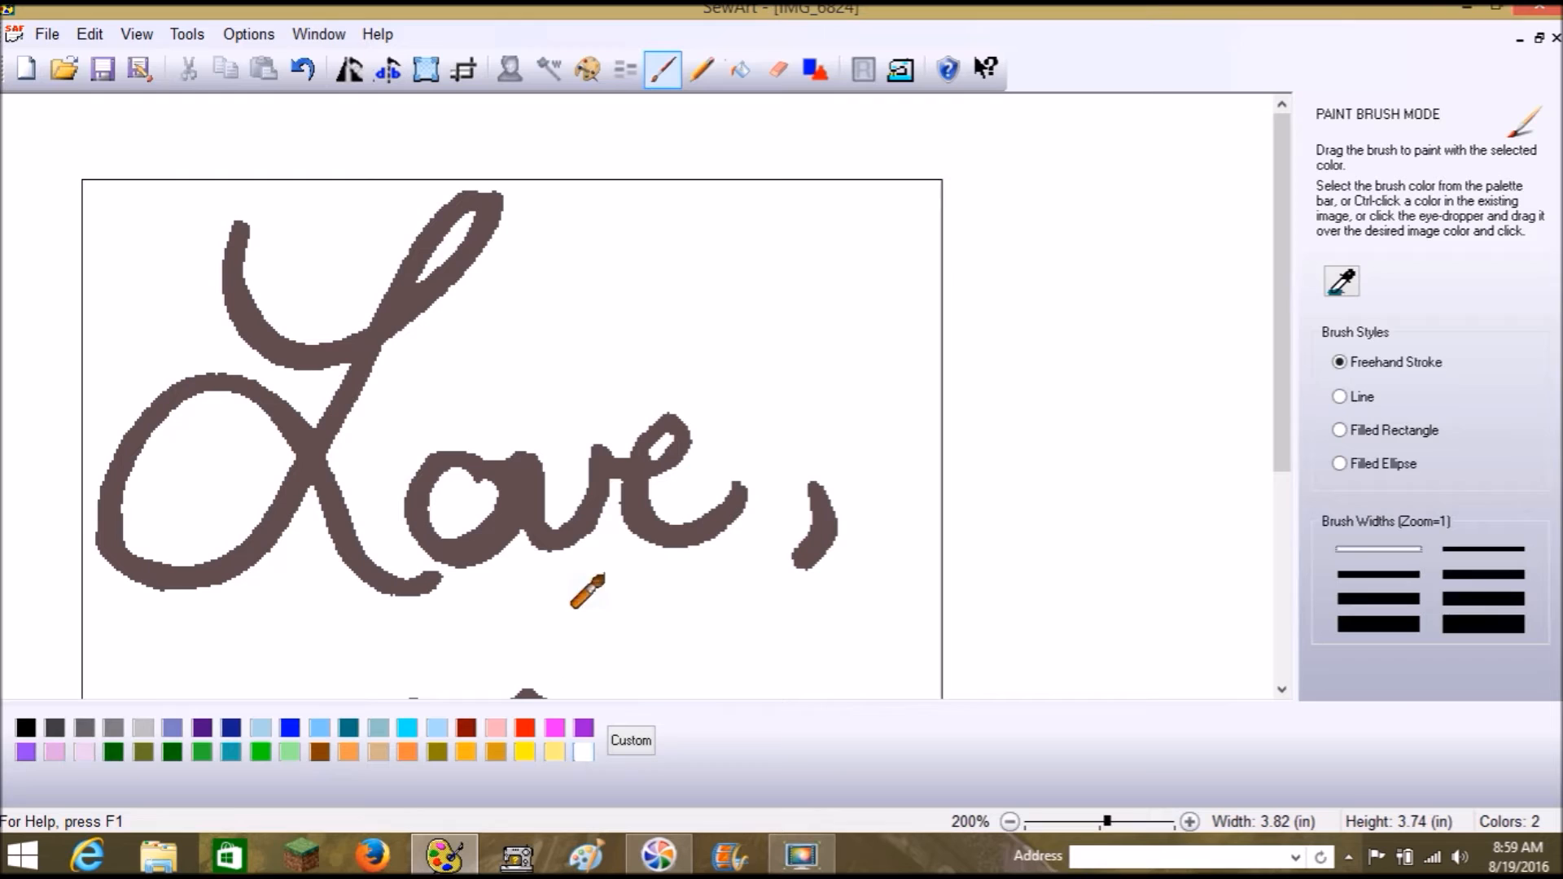
click(1130, 823)
click(1147, 822)
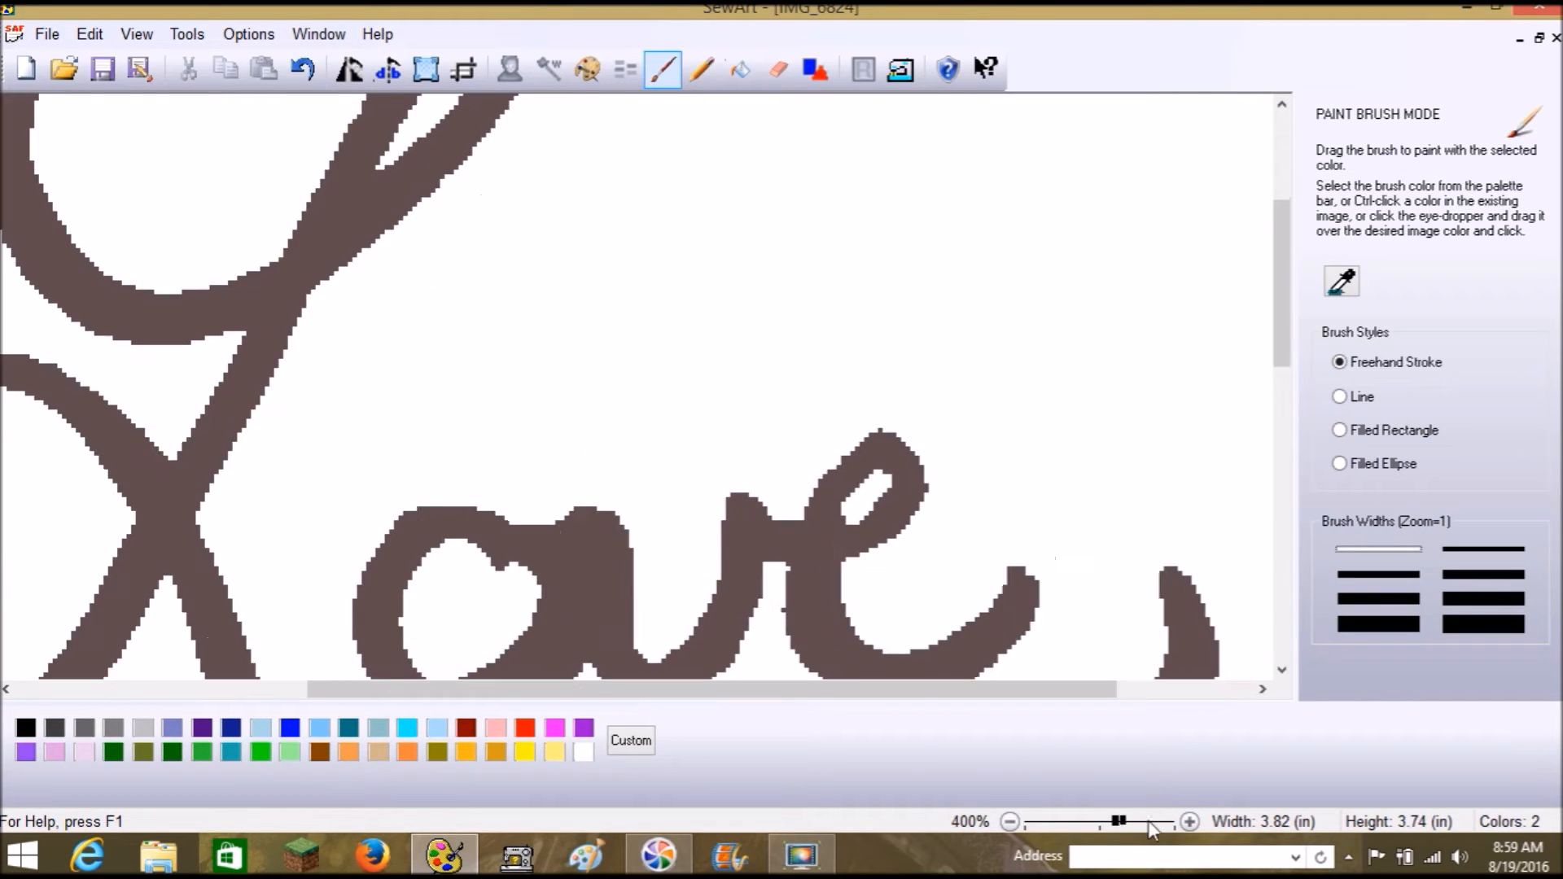
click(1282, 670)
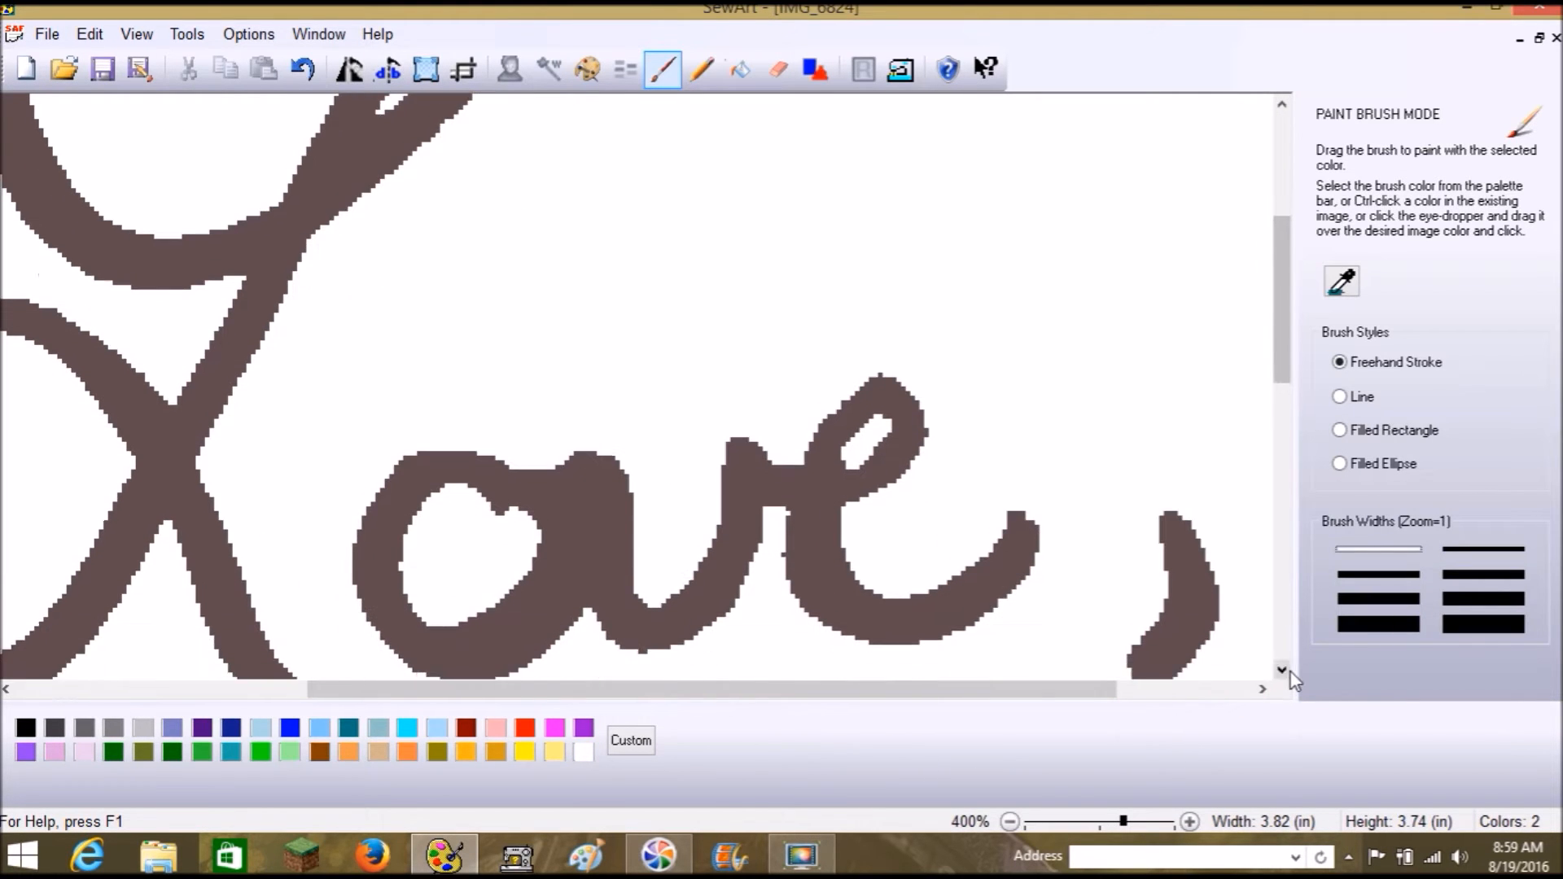
mouse_move(589, 586)
mouse_down()
mouse_move(569, 447)
mouse_move(581, 568)
mouse_up()
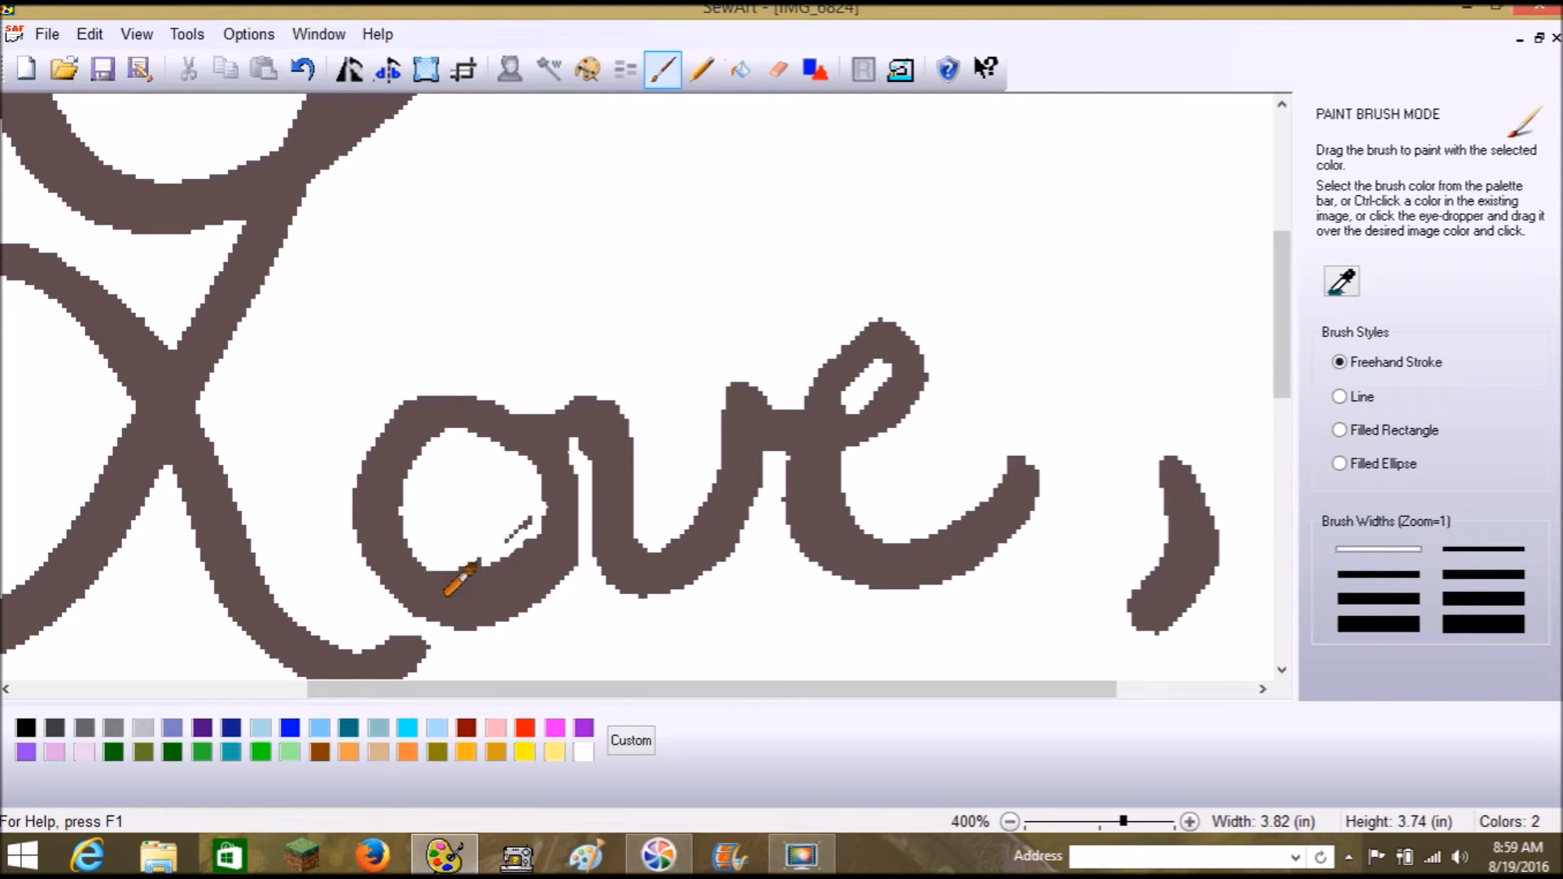
mouse_move(451, 564)
mouse_down()
mouse_move(511, 550)
mouse_move(511, 549)
mouse_up()
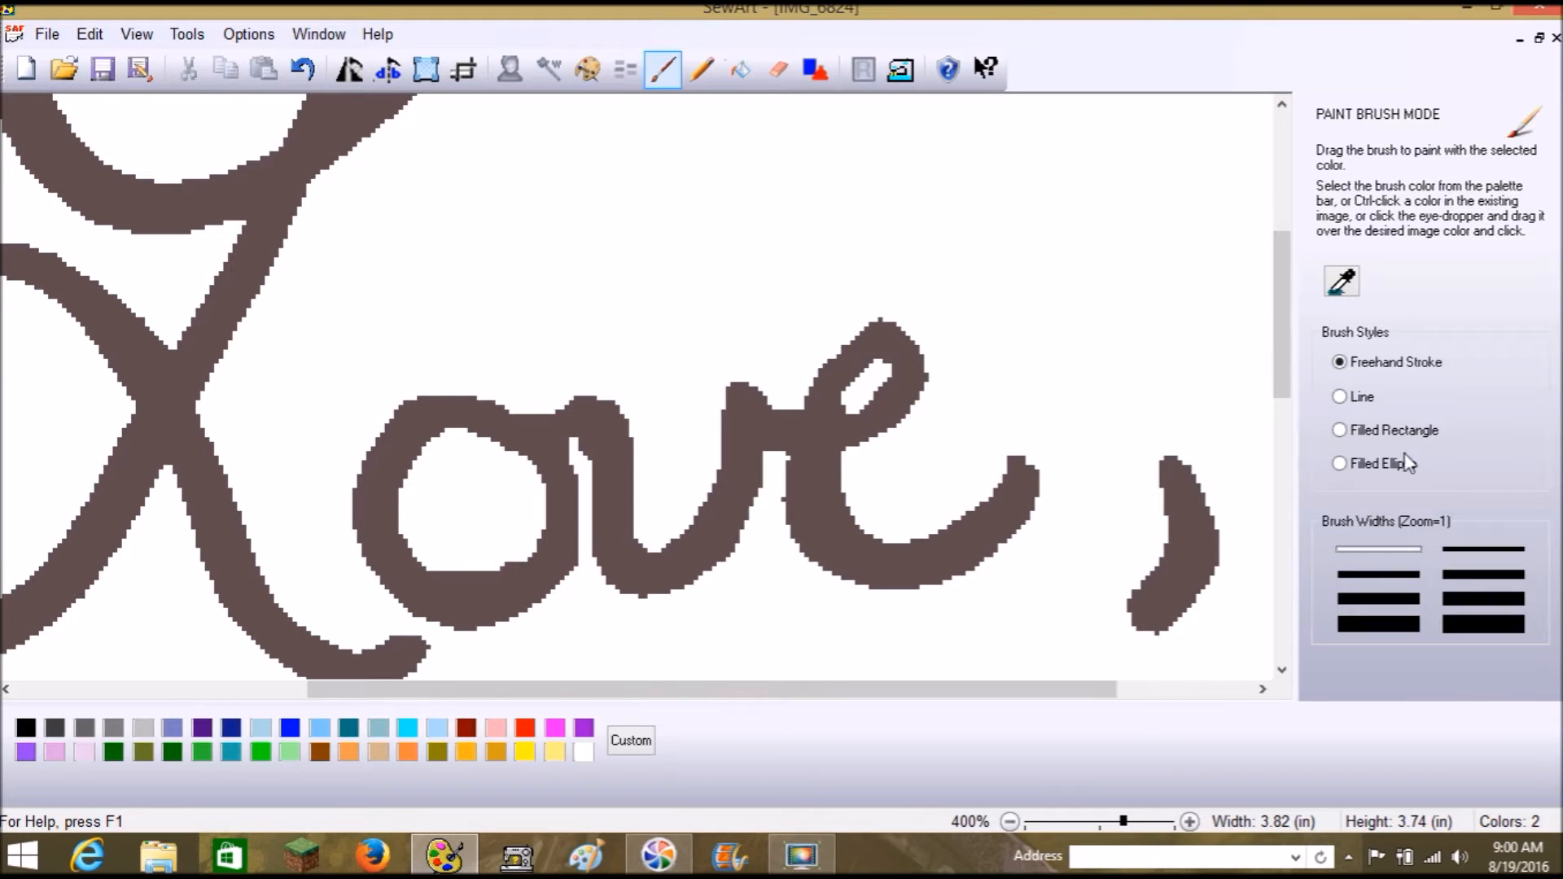
click(696, 67)
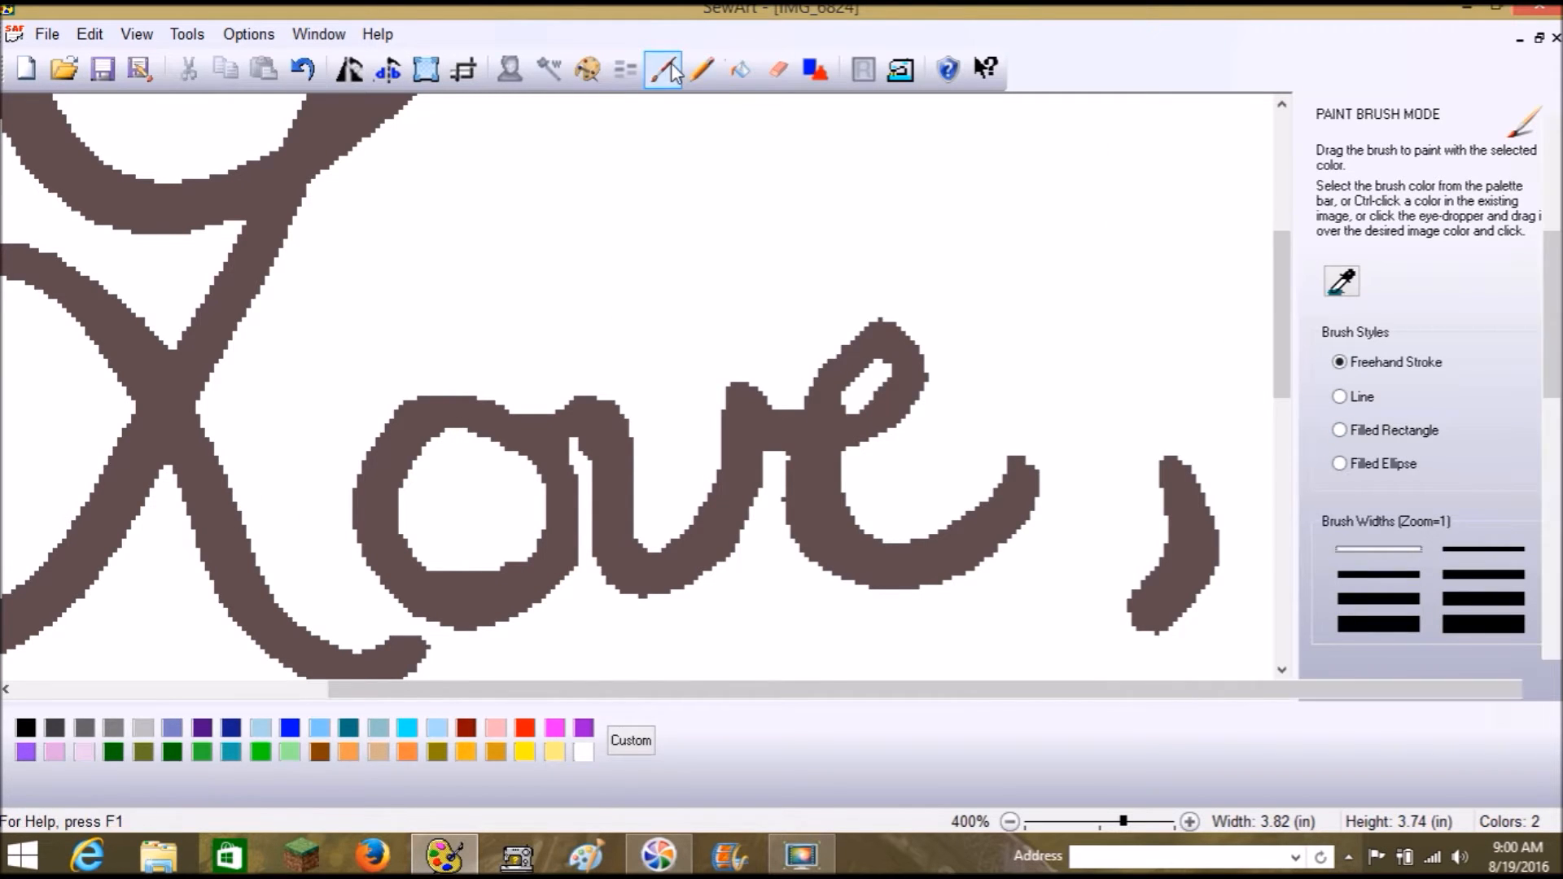
mouse_move(1554, 348)
mouse_down()
mouse_move(1555, 635)
mouse_move(1549, 282)
mouse_move(1548, 435)
mouse_move(1548, 379)
mouse_up()
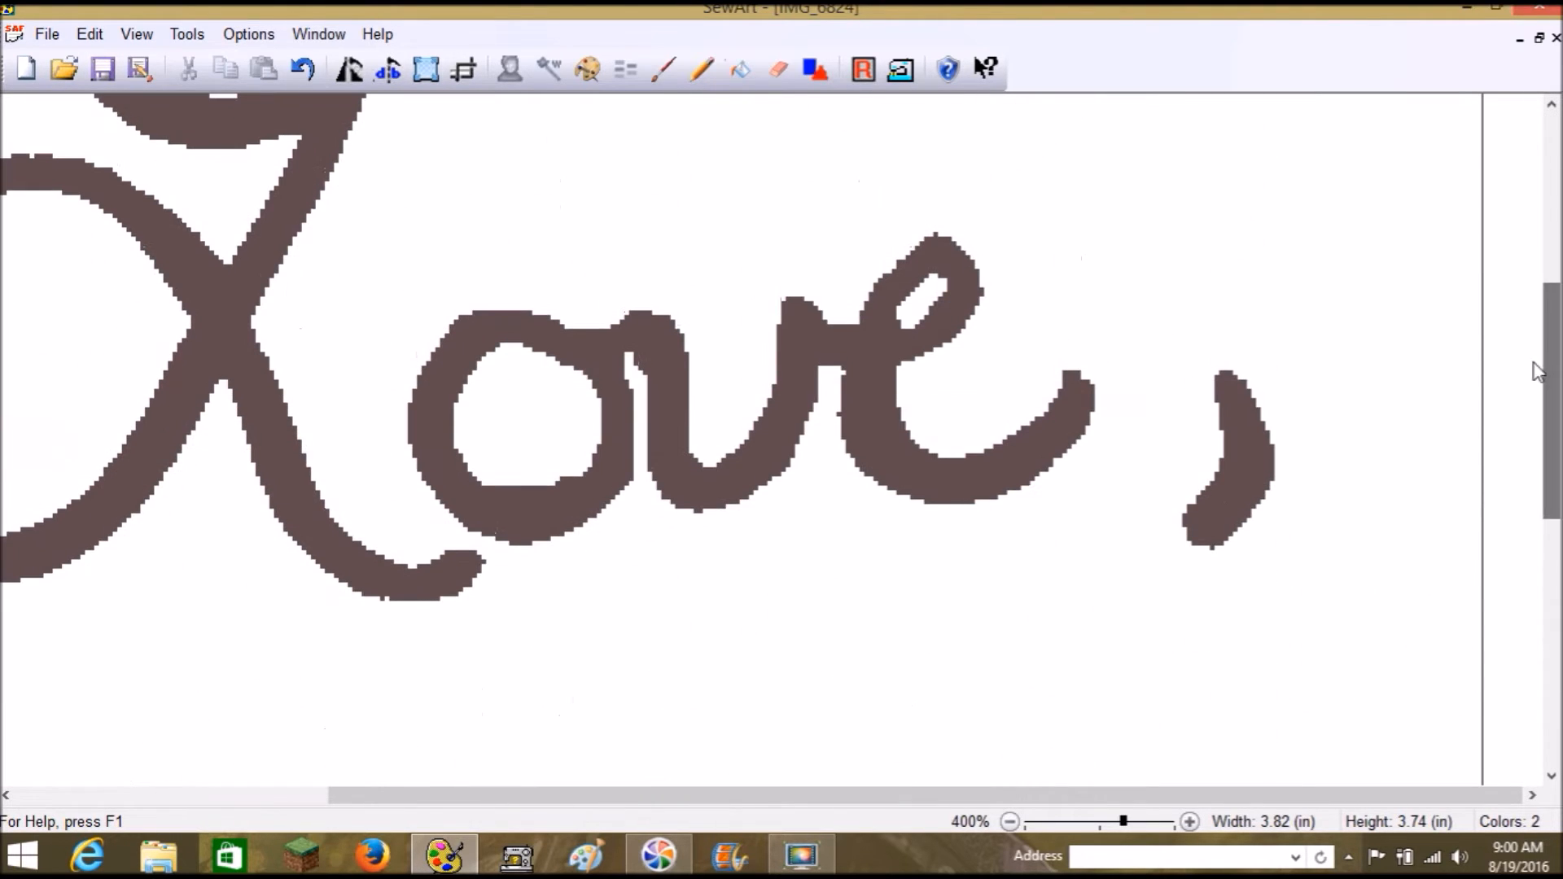
Return to stitch mode and auto-sew the entire image, picking the white background as the transparency color
click(899, 69)
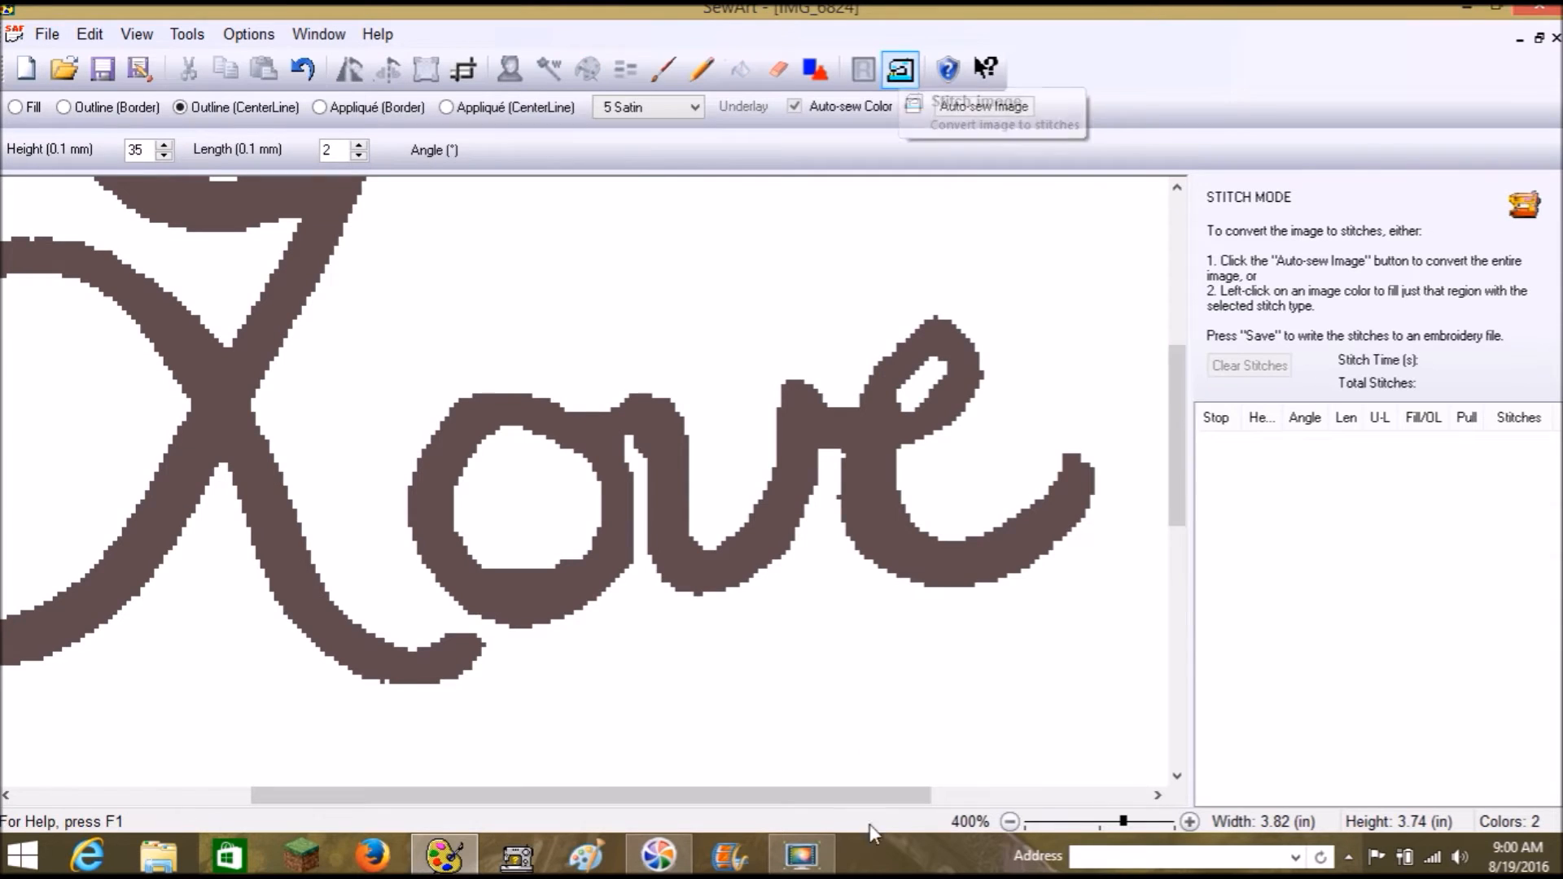
click(1050, 827)
click(1049, 827)
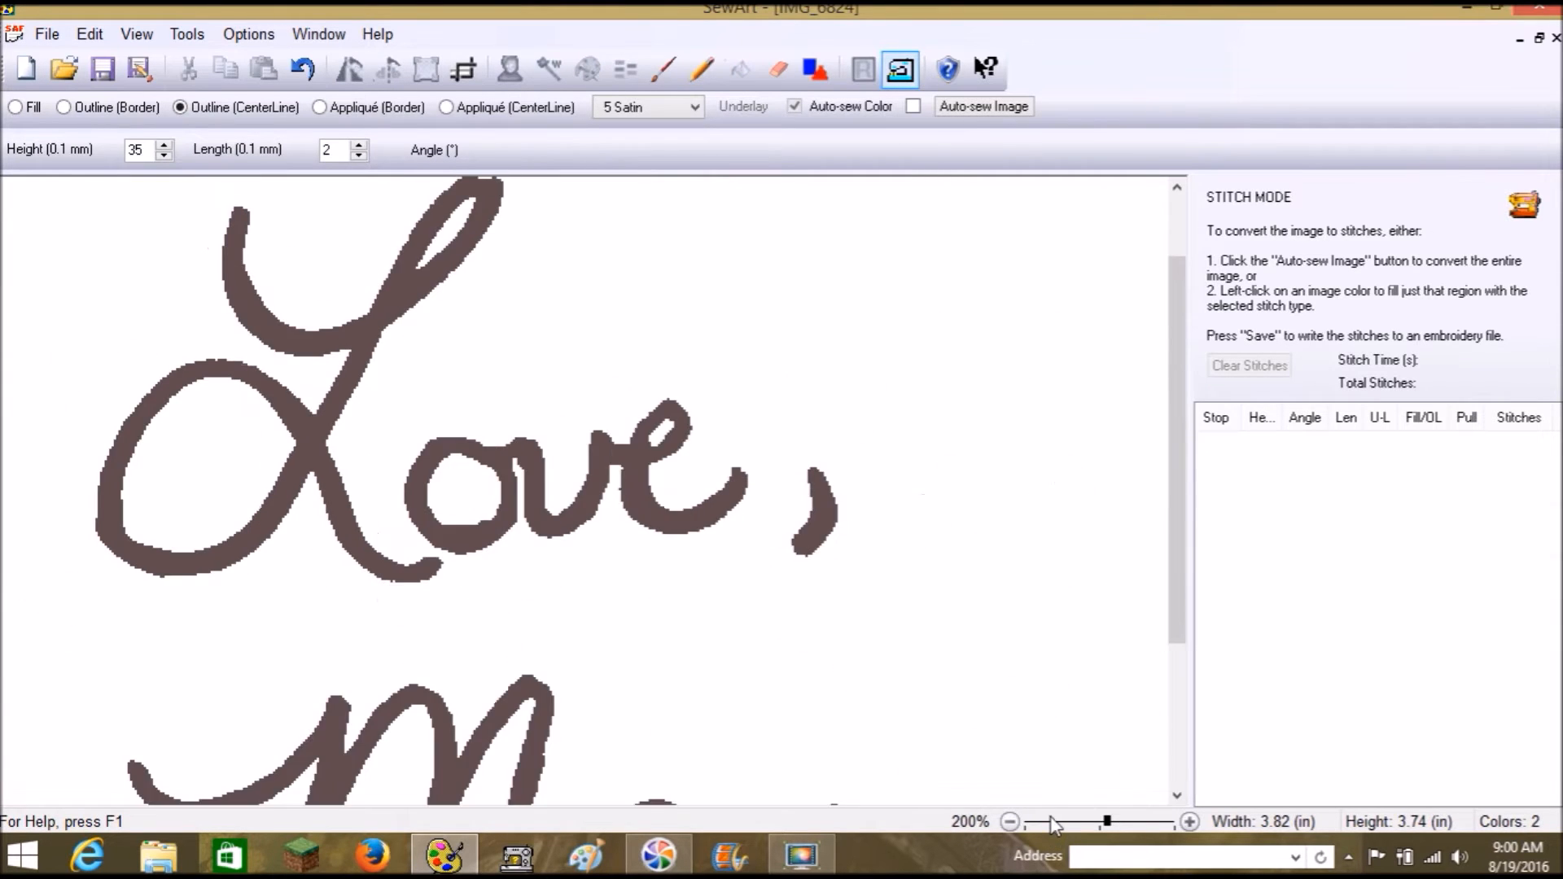
click(1050, 827)
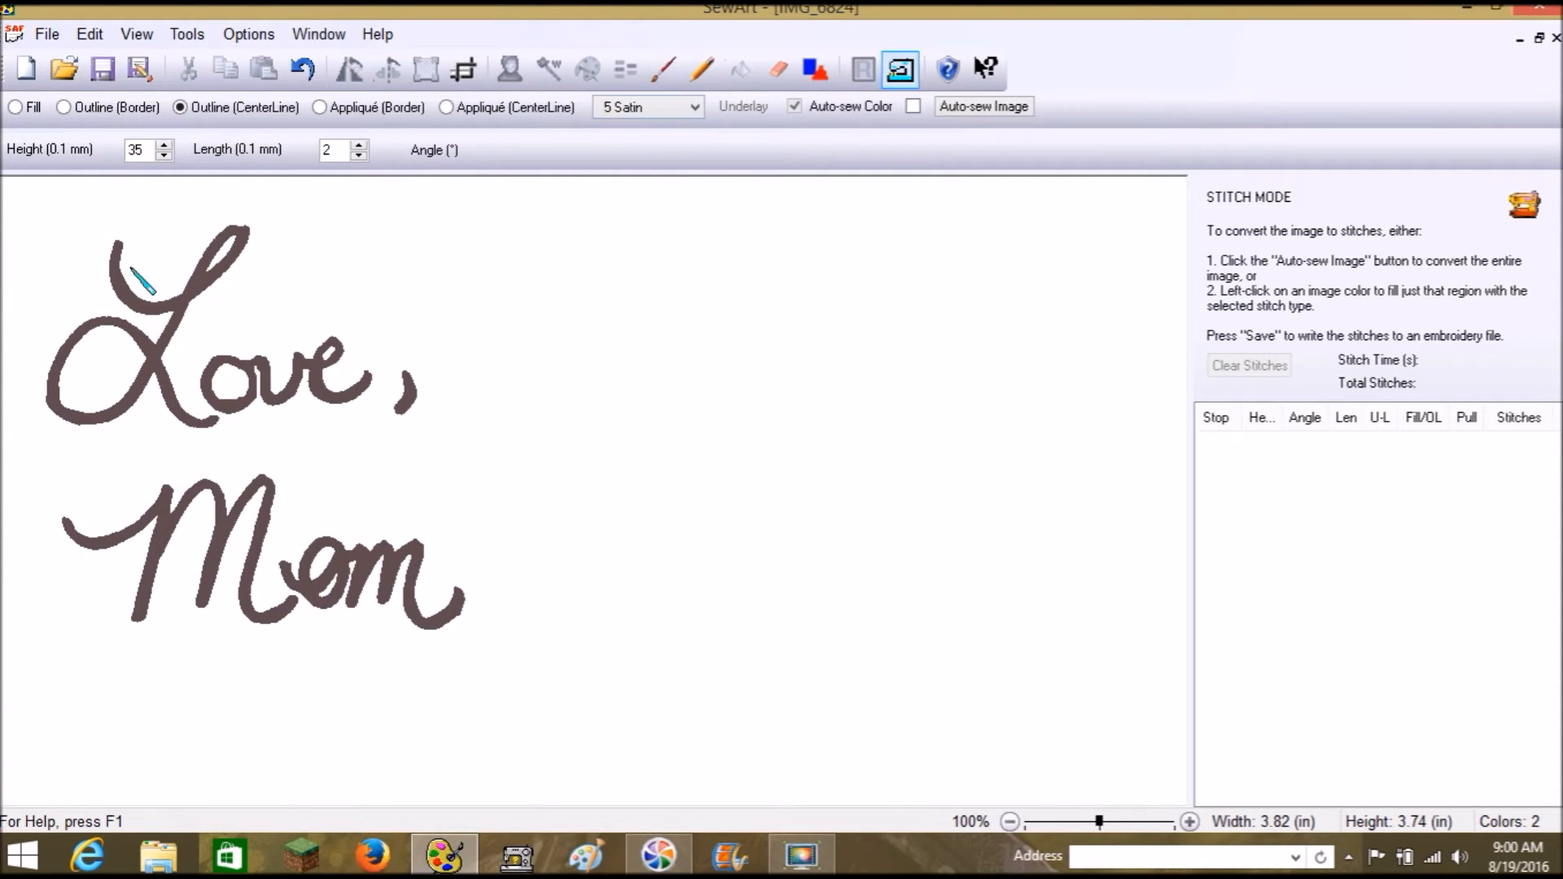
click(1006, 114)
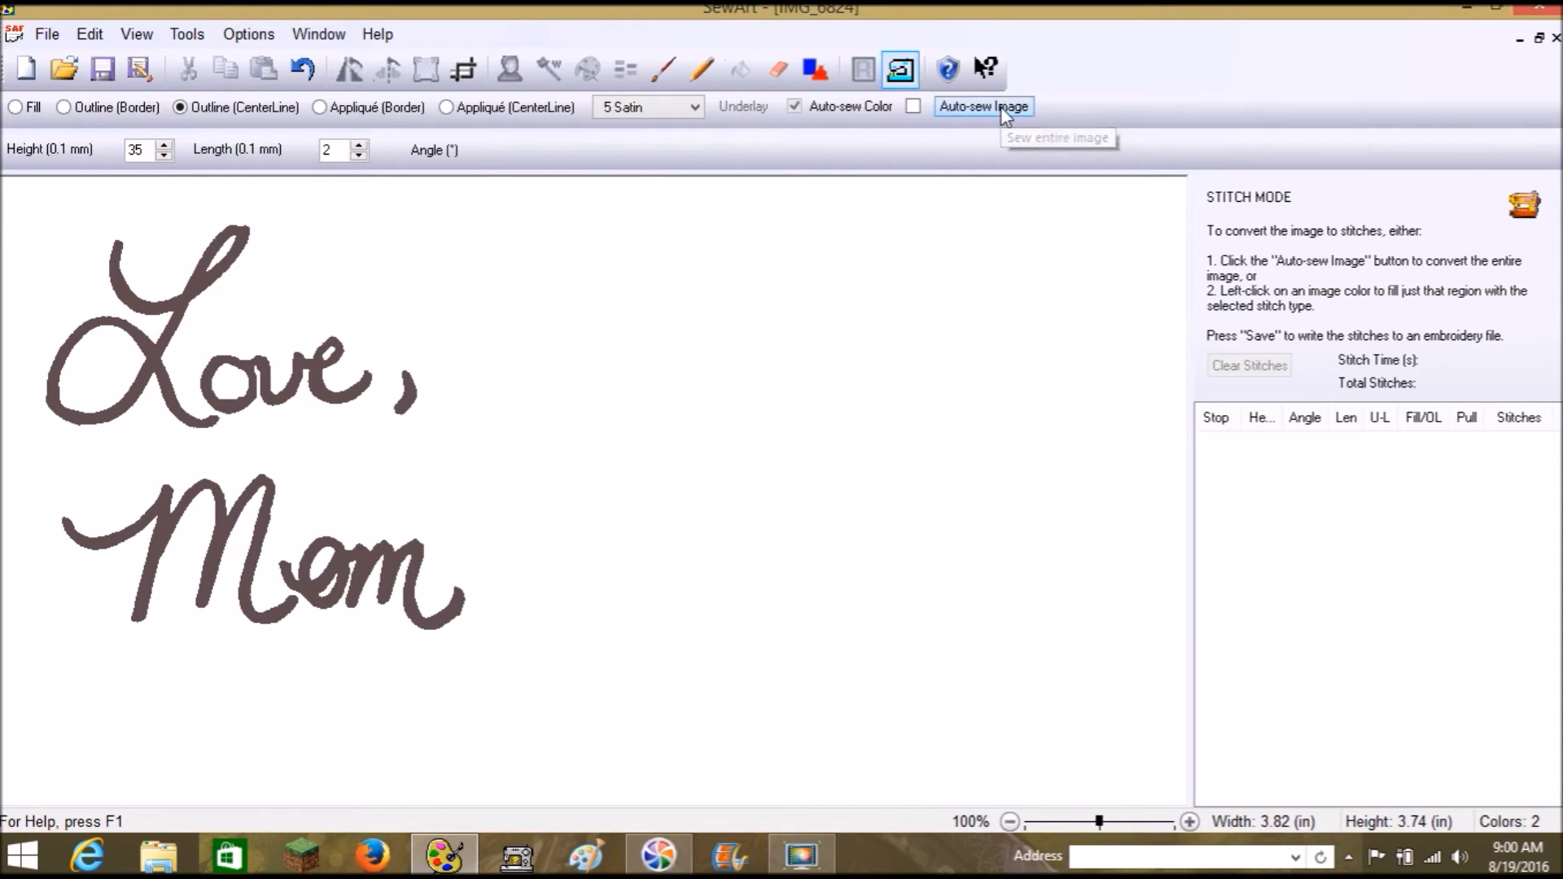
click(1009, 133)
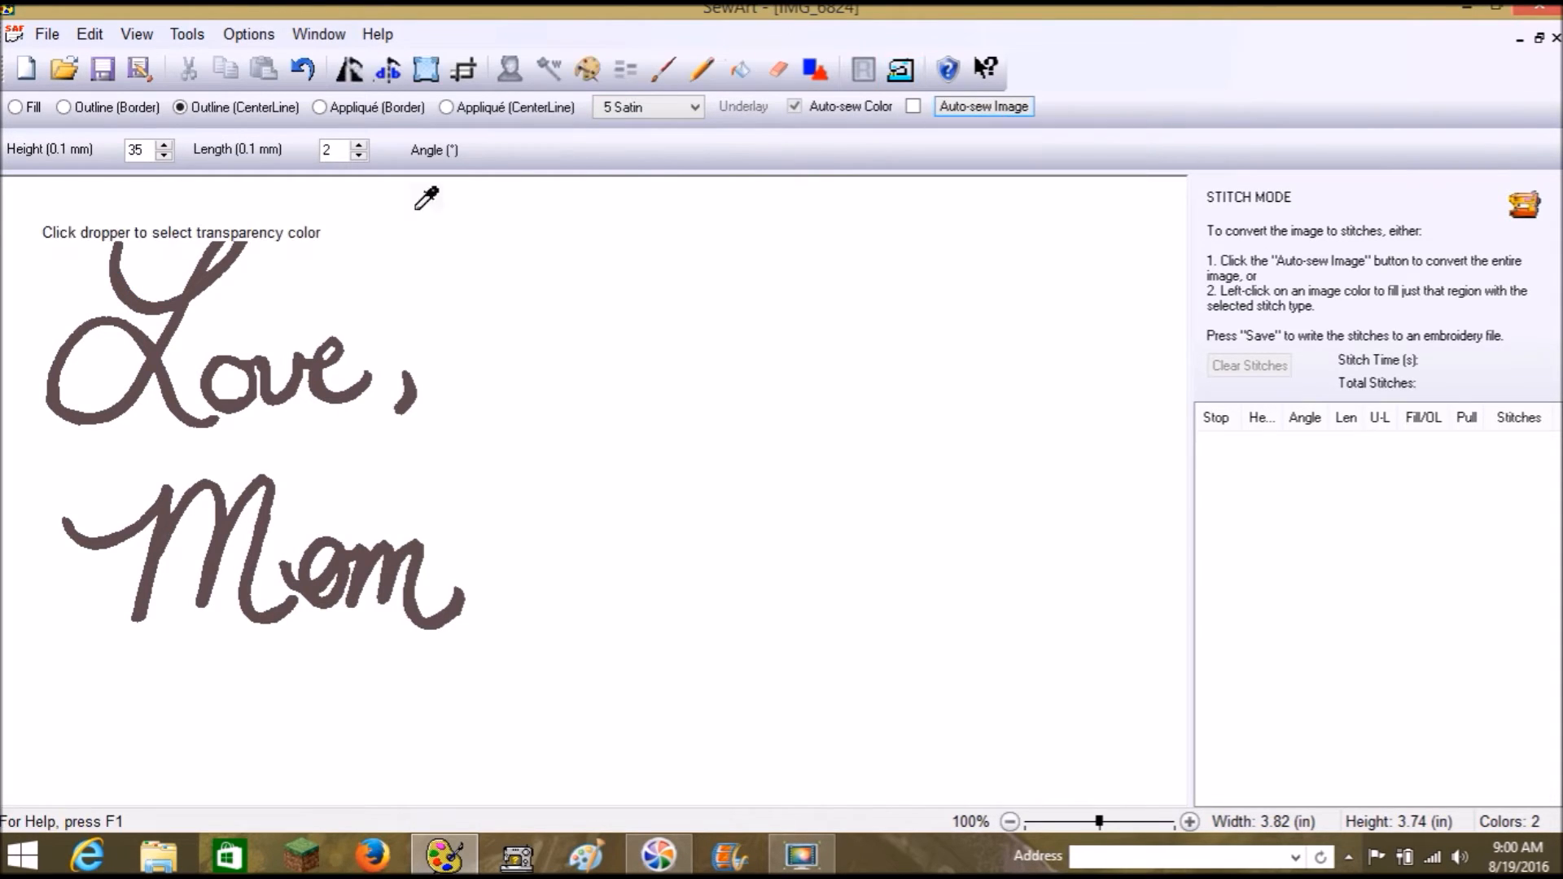
click(277, 315)
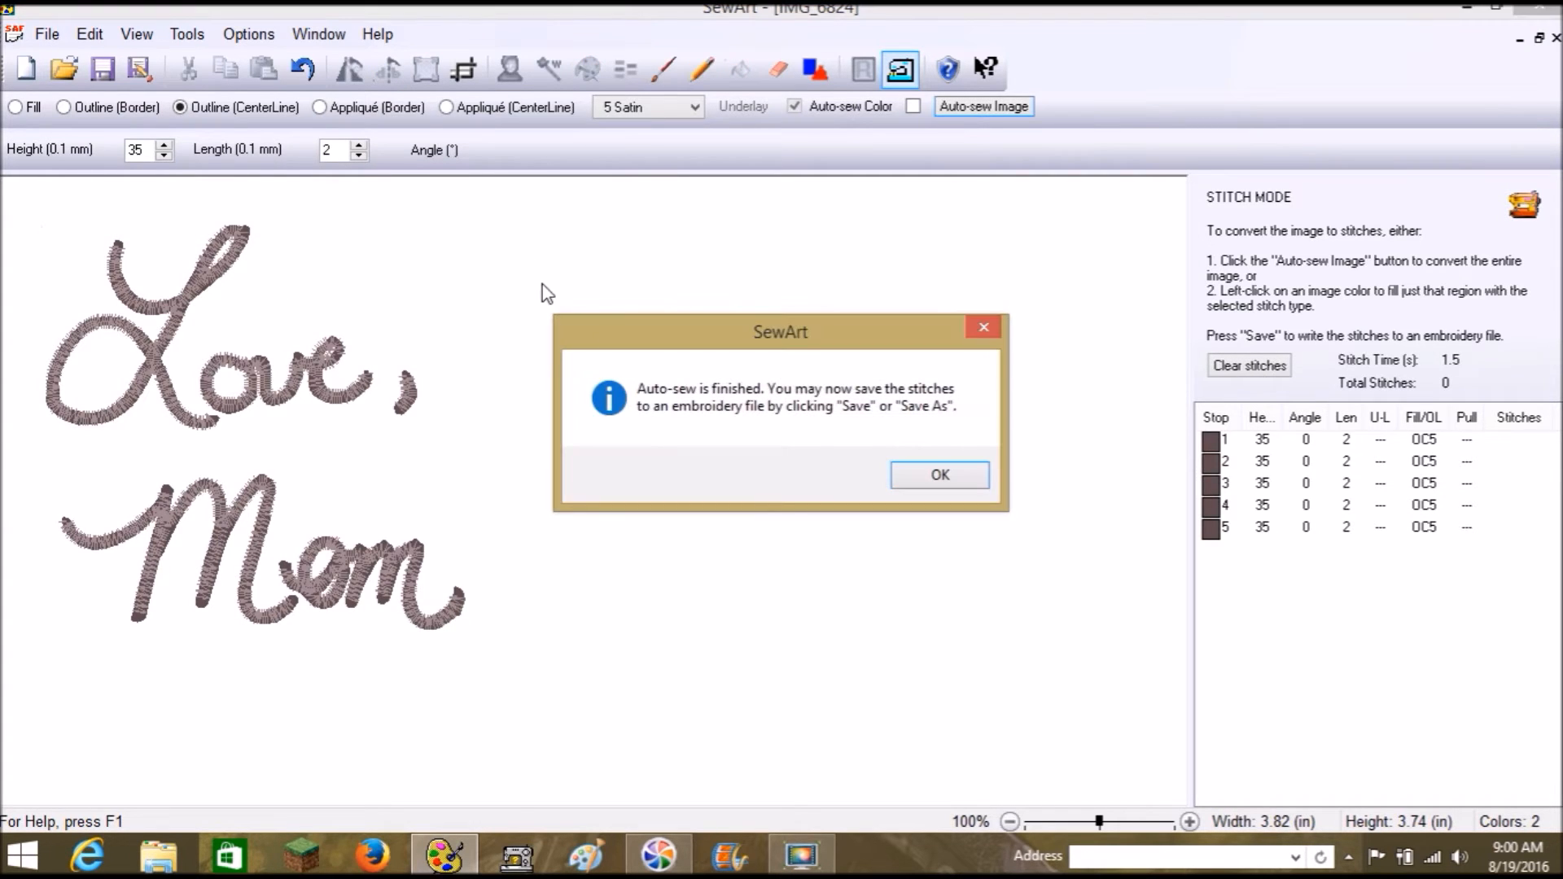
Close the auto-sew notice and preview the stitches of each of the five stops individually
click(936, 469)
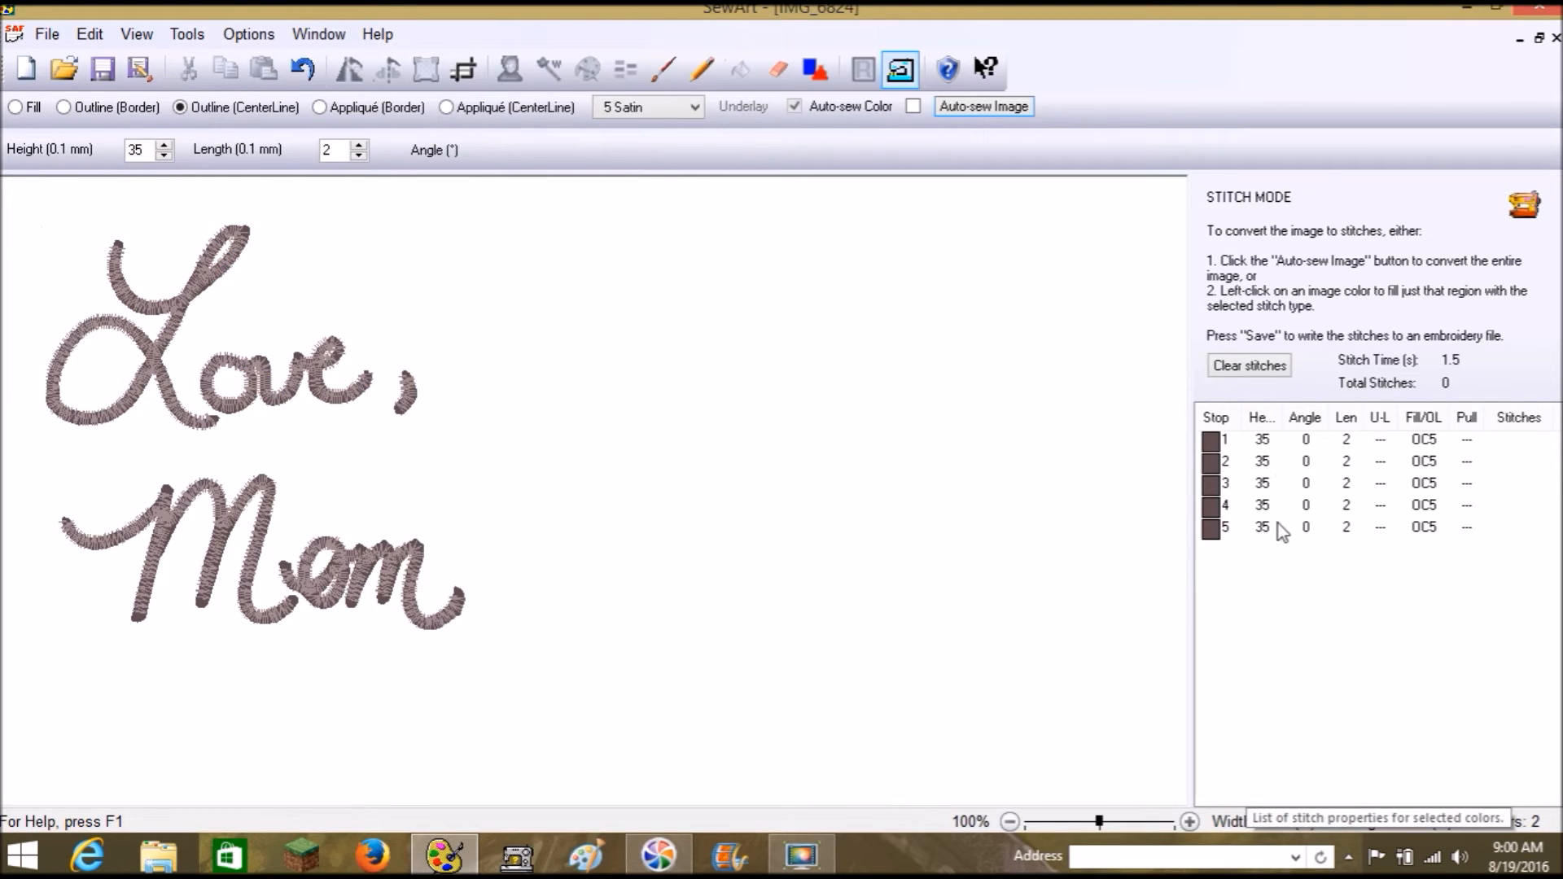
right_click(1211, 444)
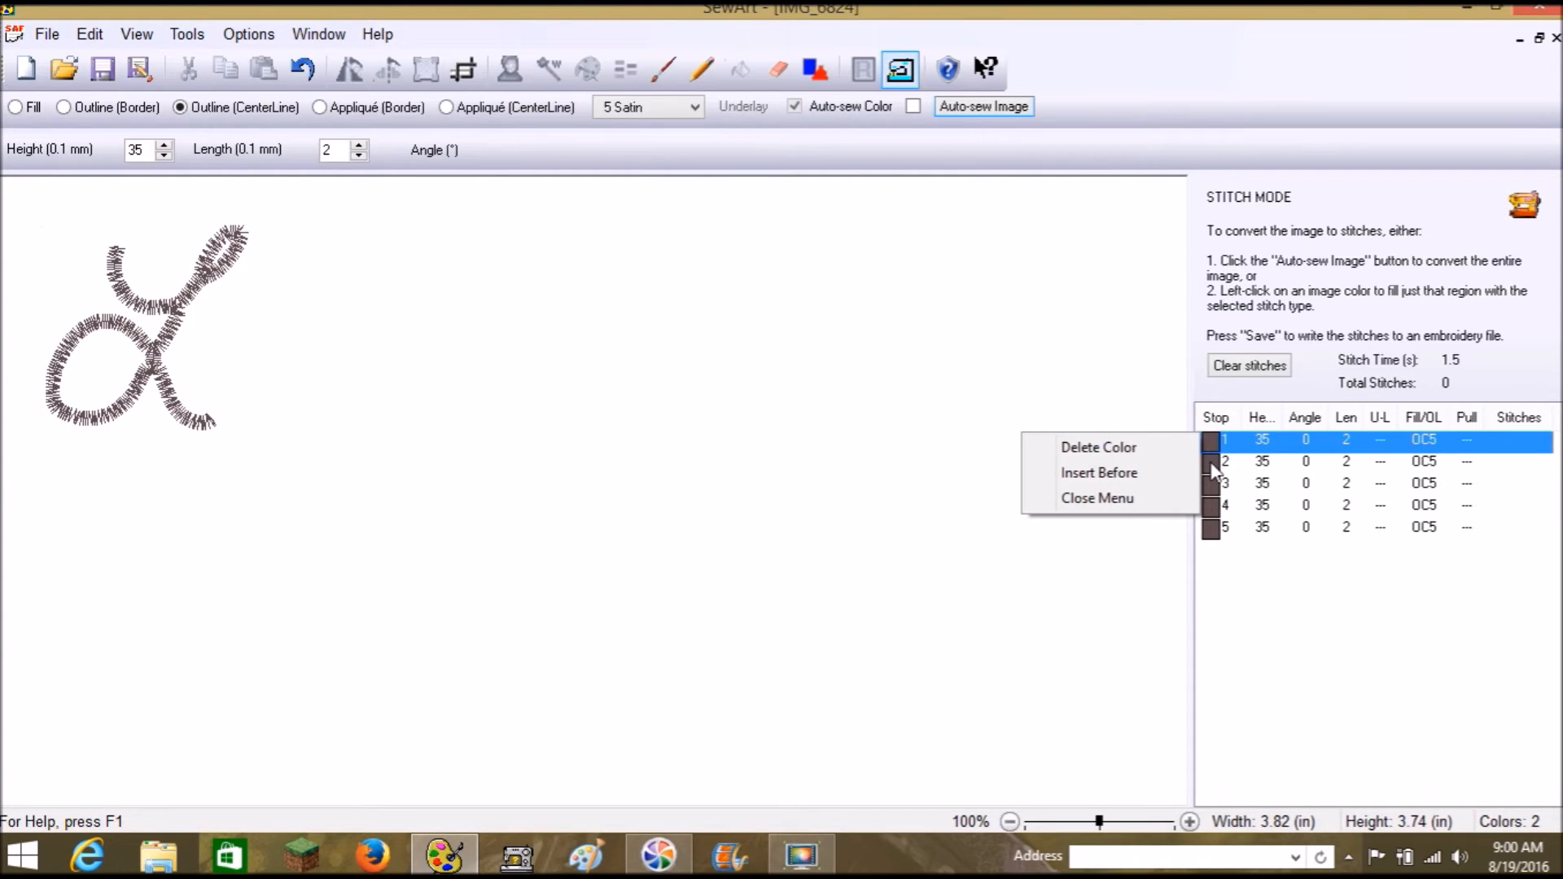
right_click(1213, 466)
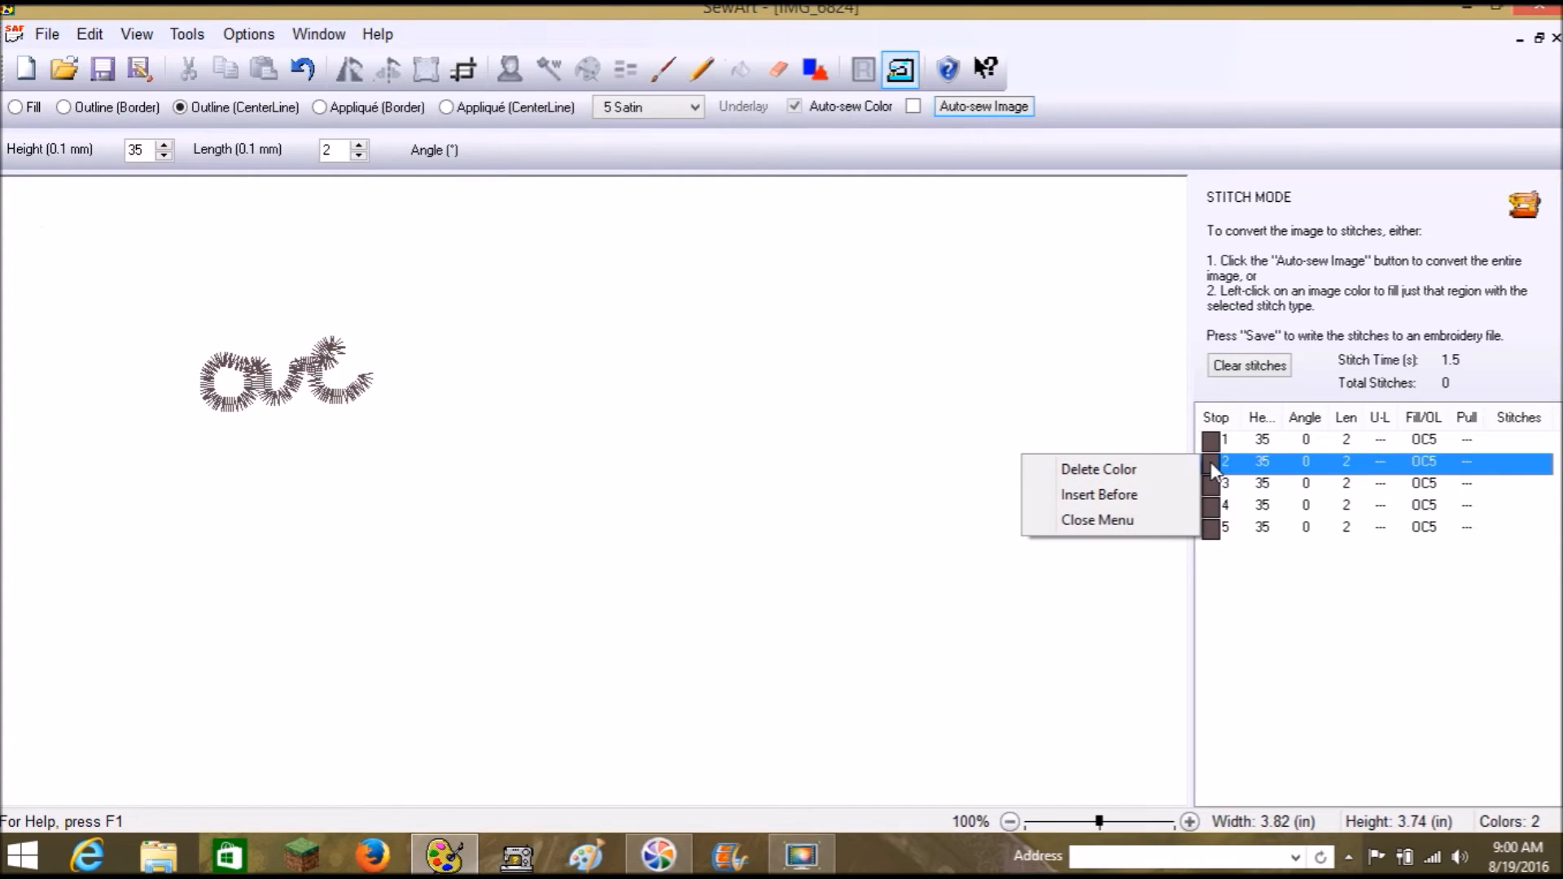
right_click(1214, 487)
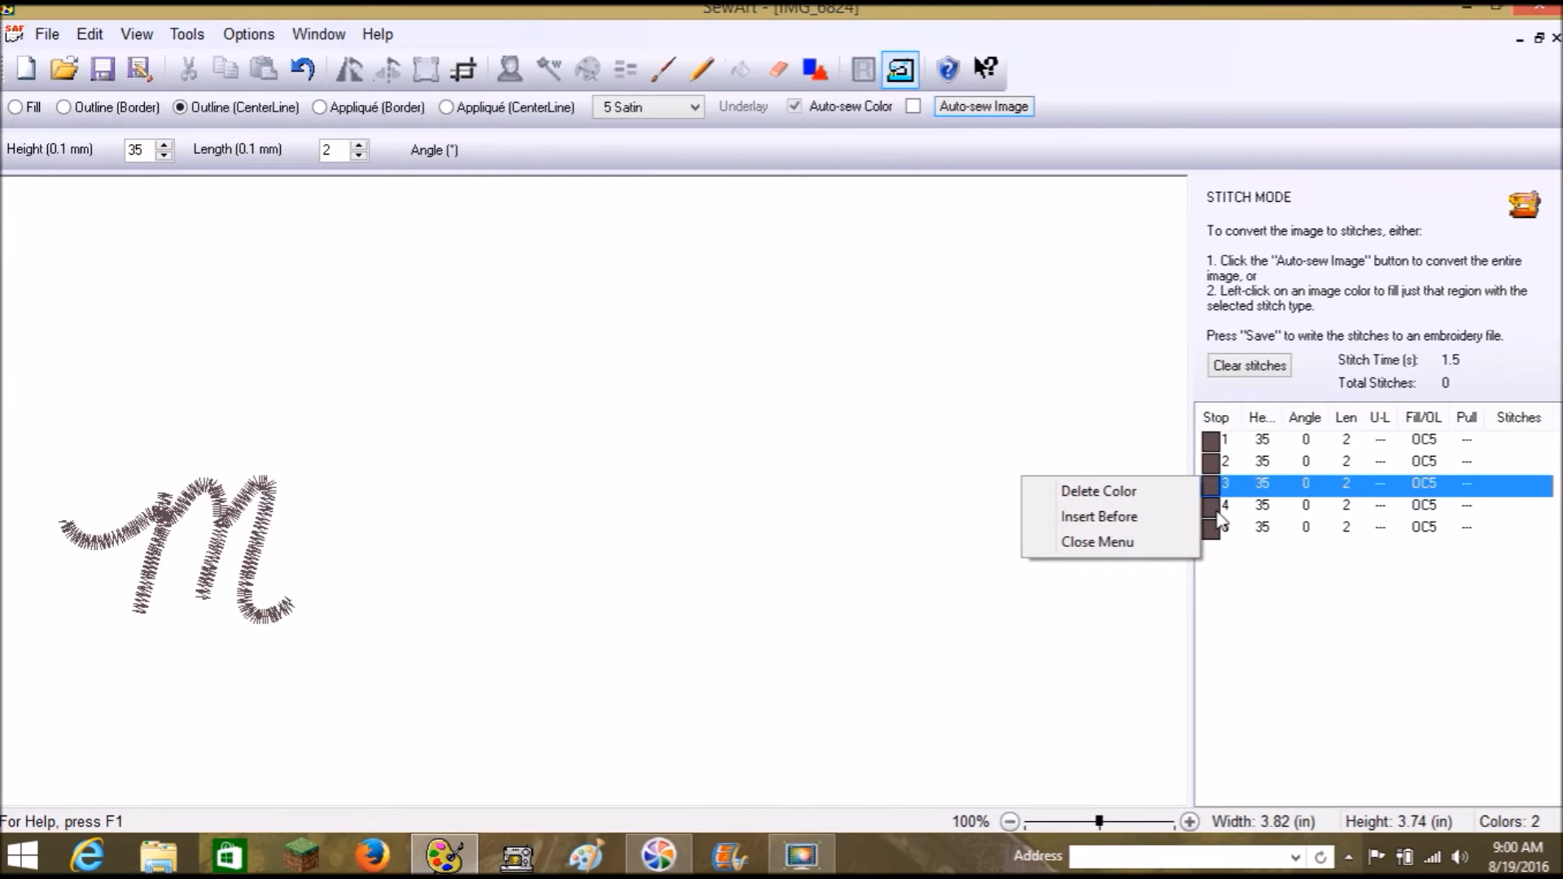
right_click(1219, 509)
right_click(1213, 530)
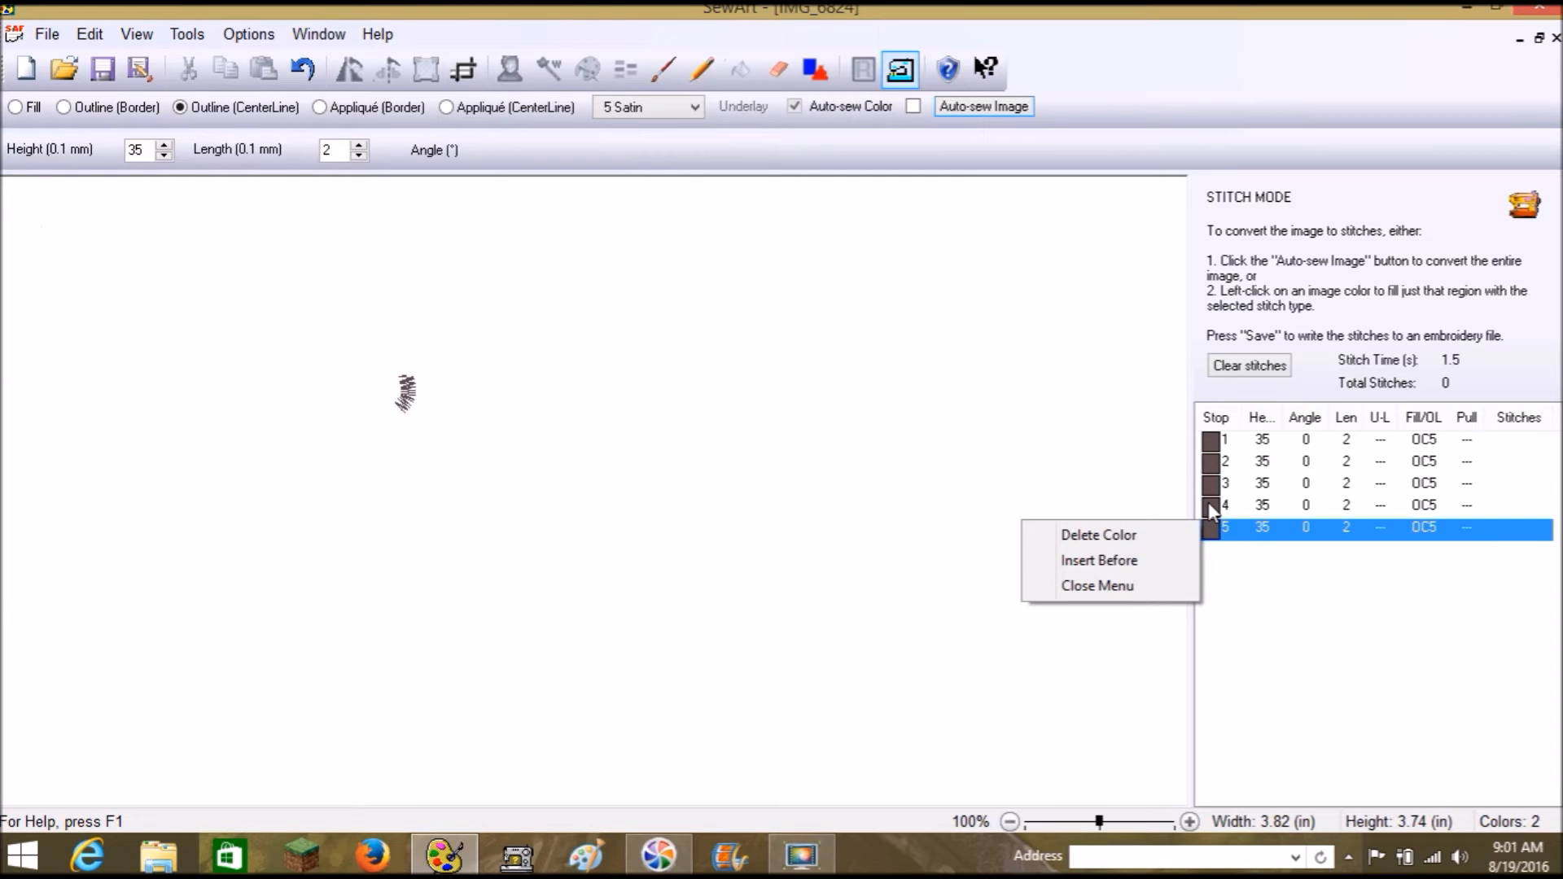
click(1144, 585)
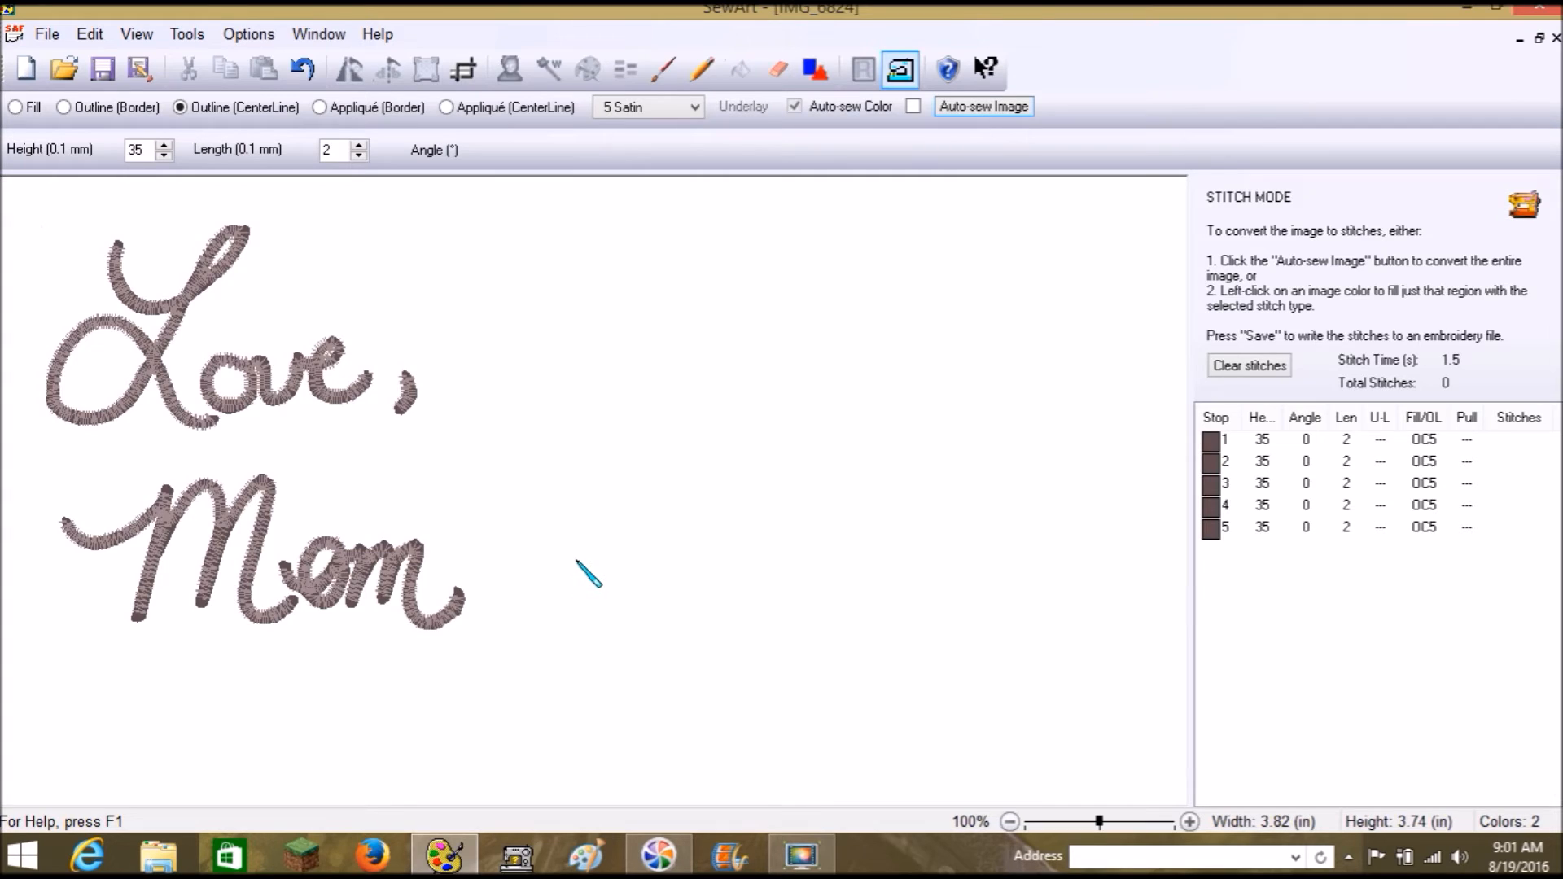
Clear the auto-sewn stitches and stitch the "L", the "ove", the comma and the "om" one after another
click(1254, 368)
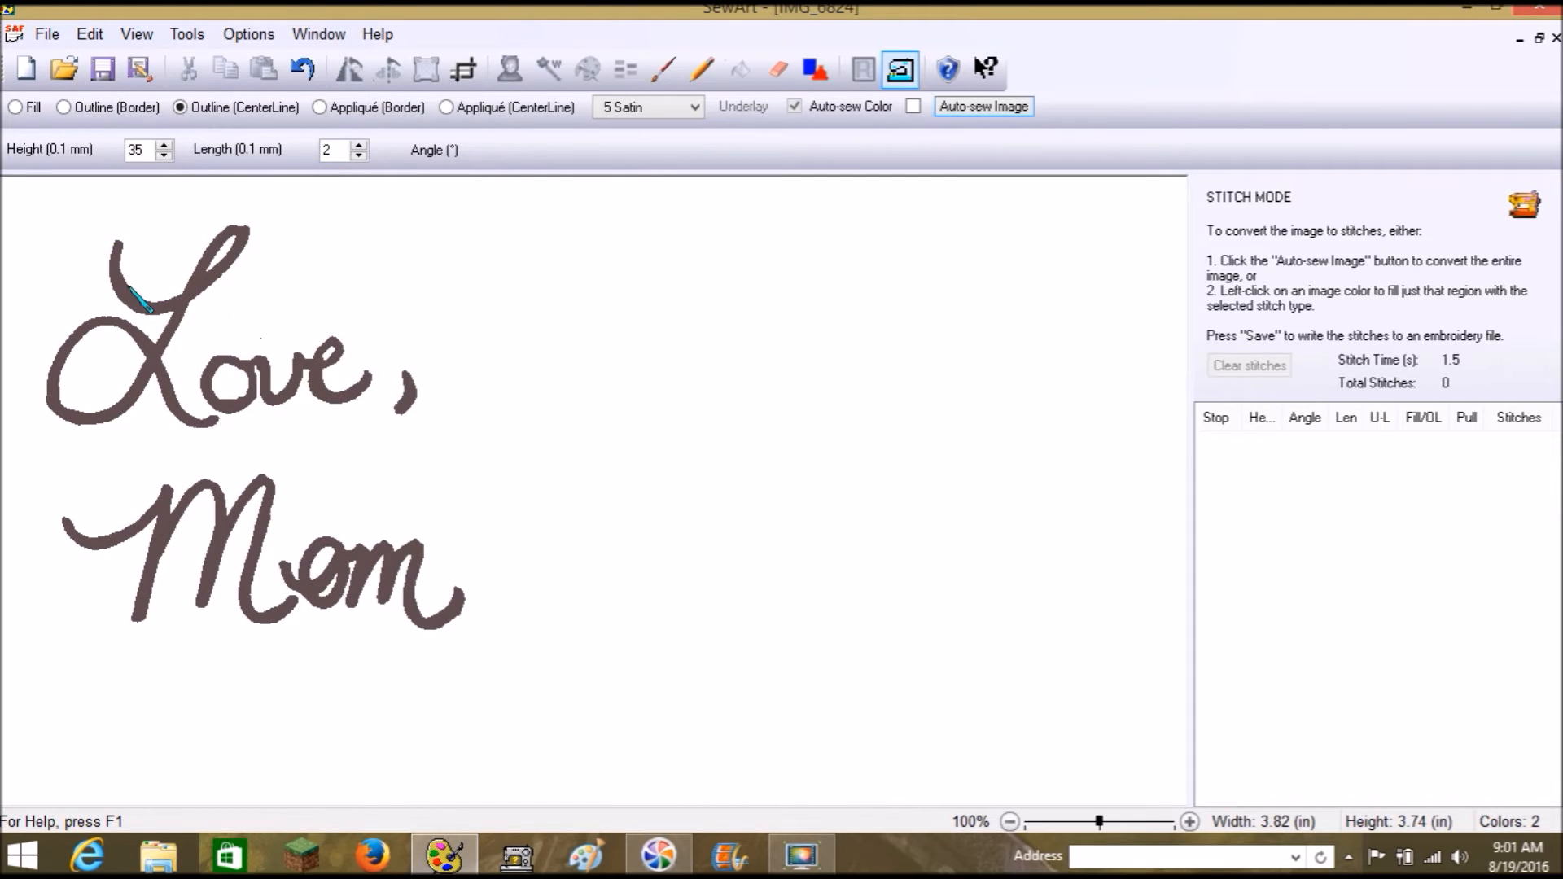
click(130, 301)
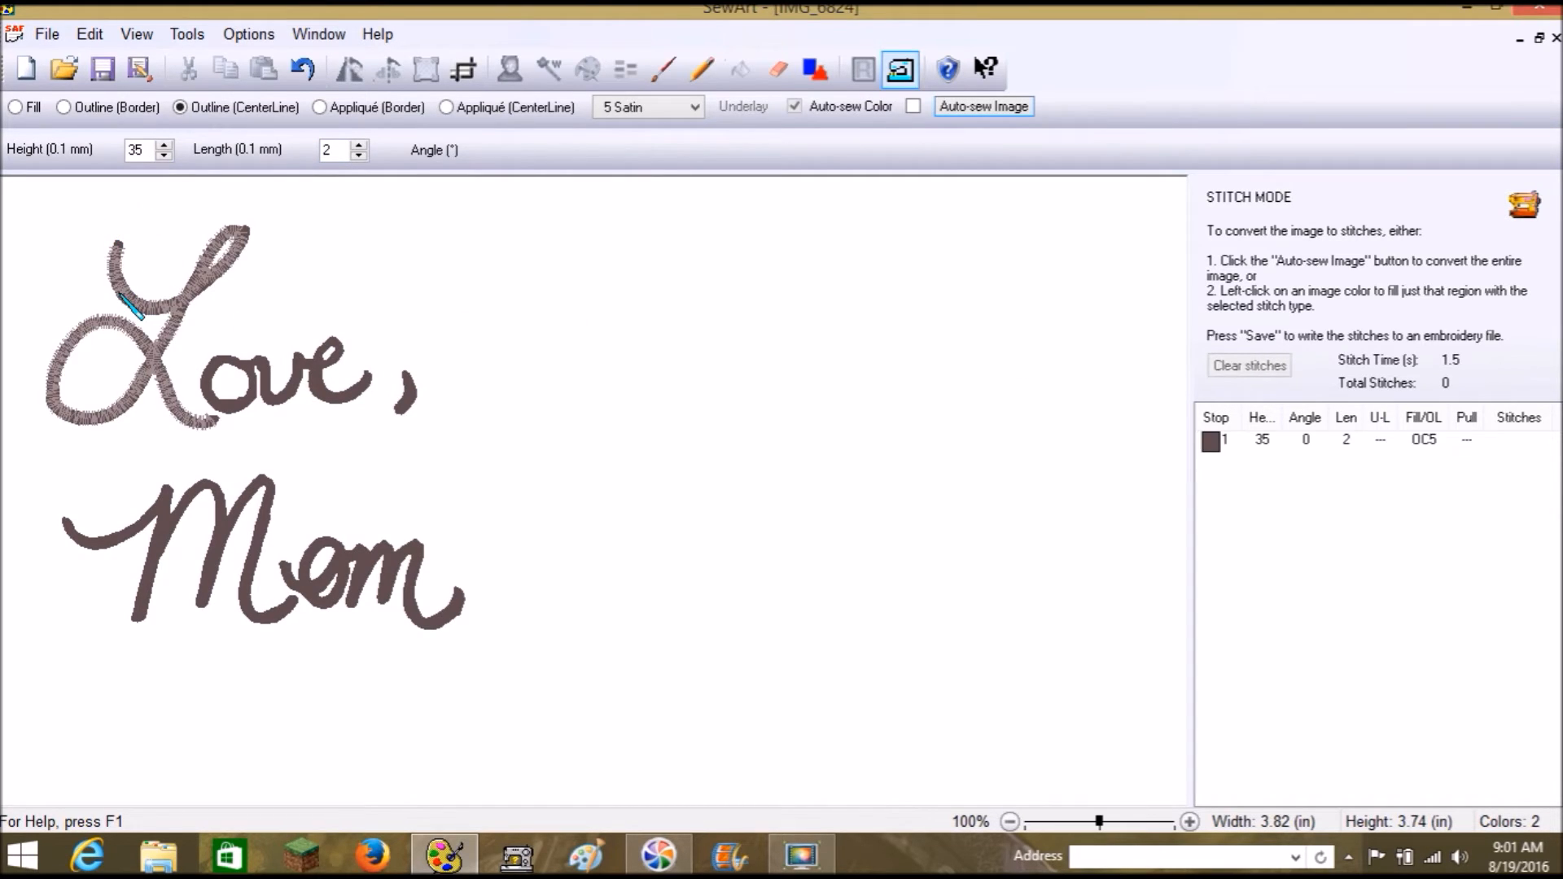
click(230, 359)
click(404, 390)
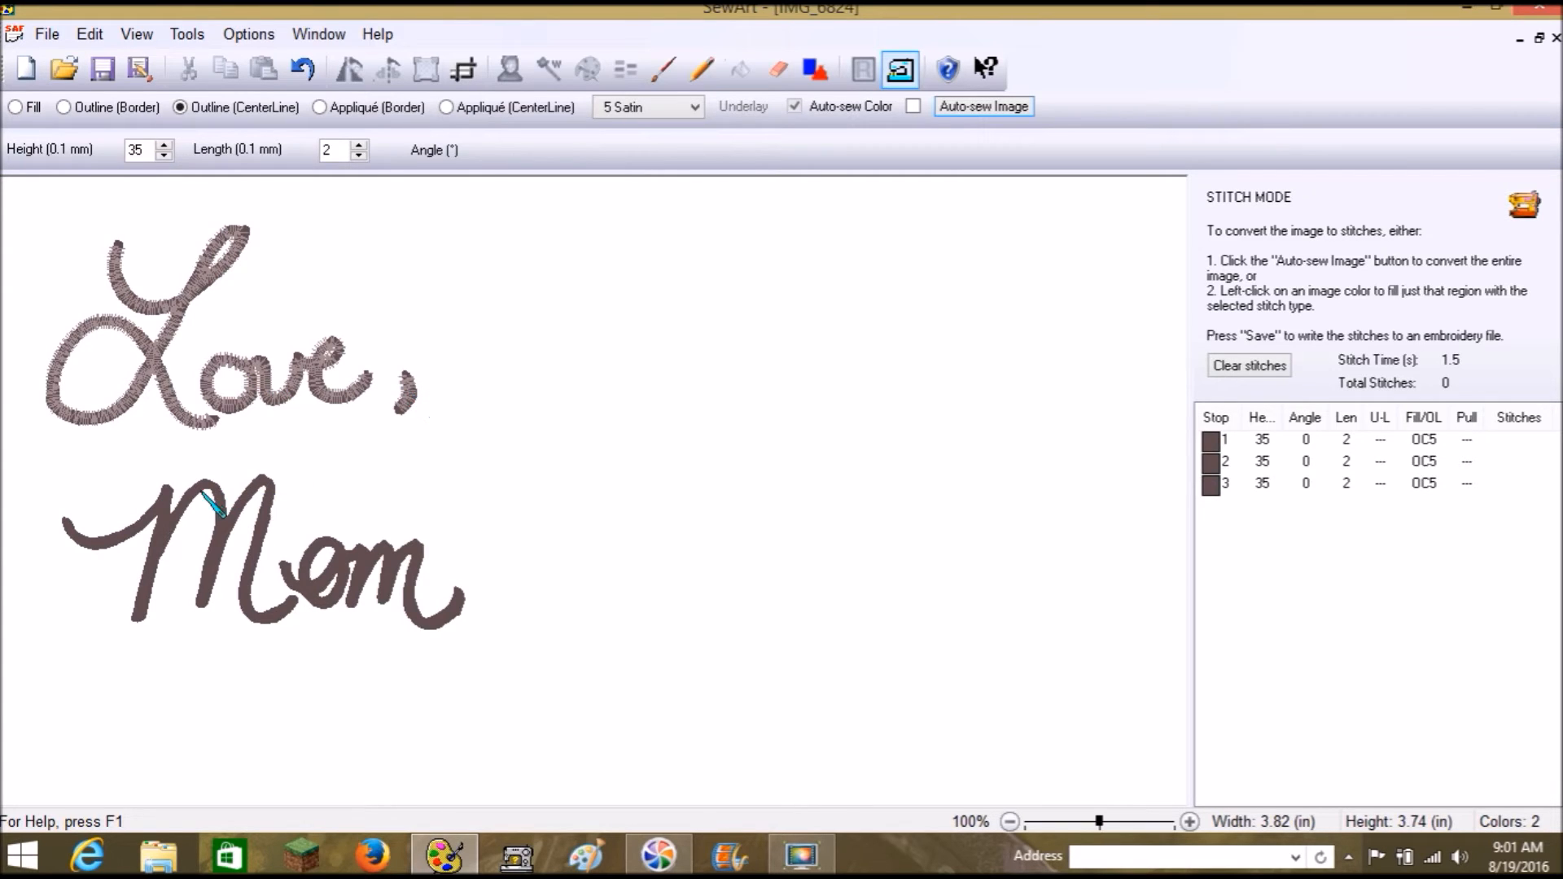
click(446, 603)
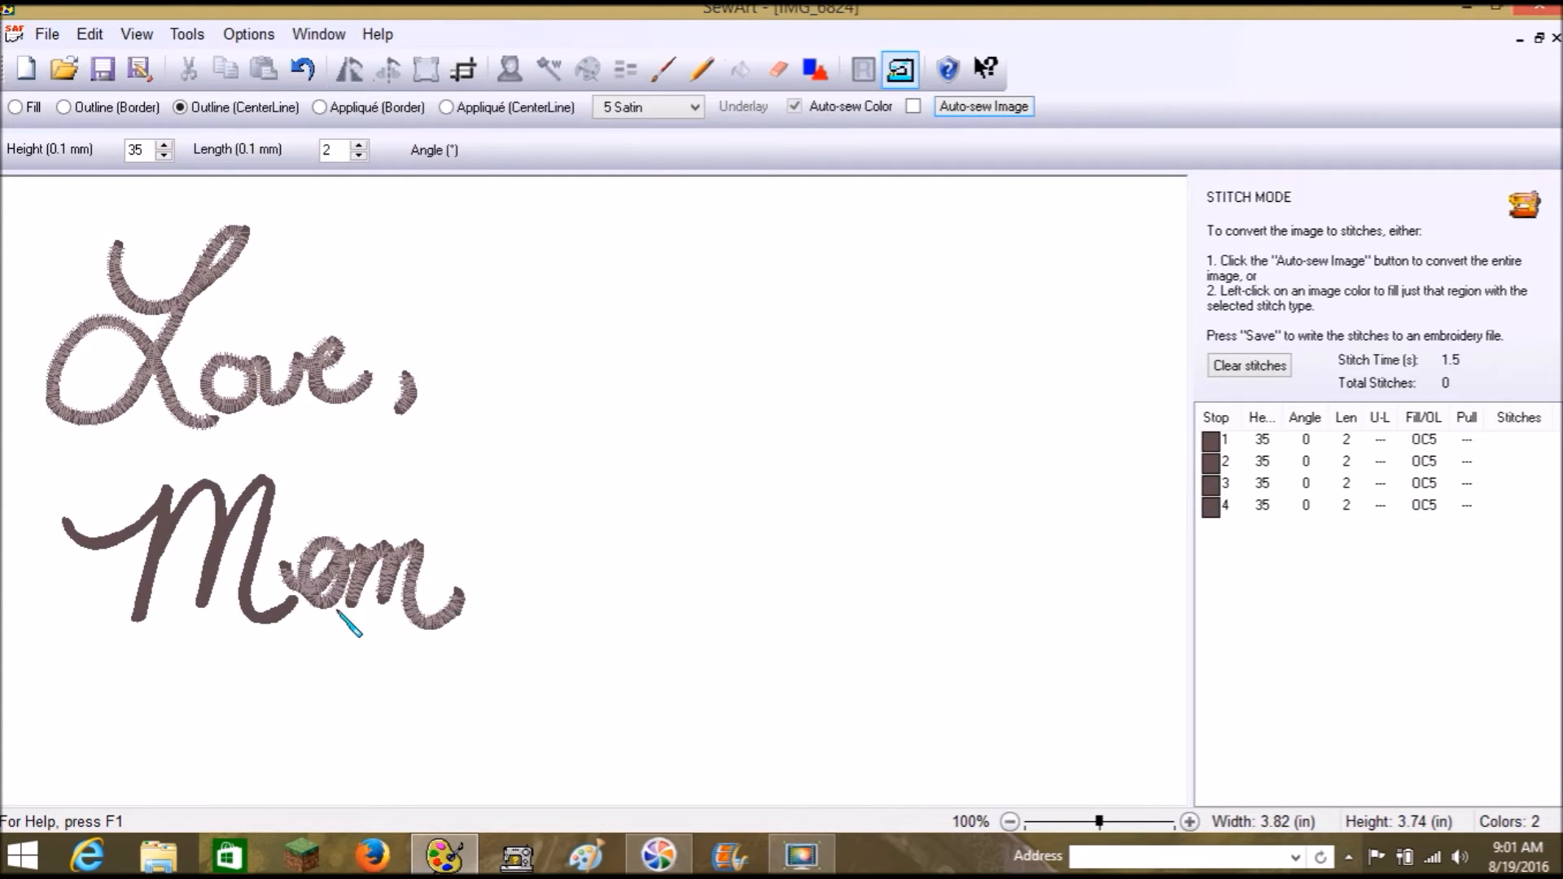
Stitch the "M" and delete the accidental white background stop from the stitch list
click(280, 606)
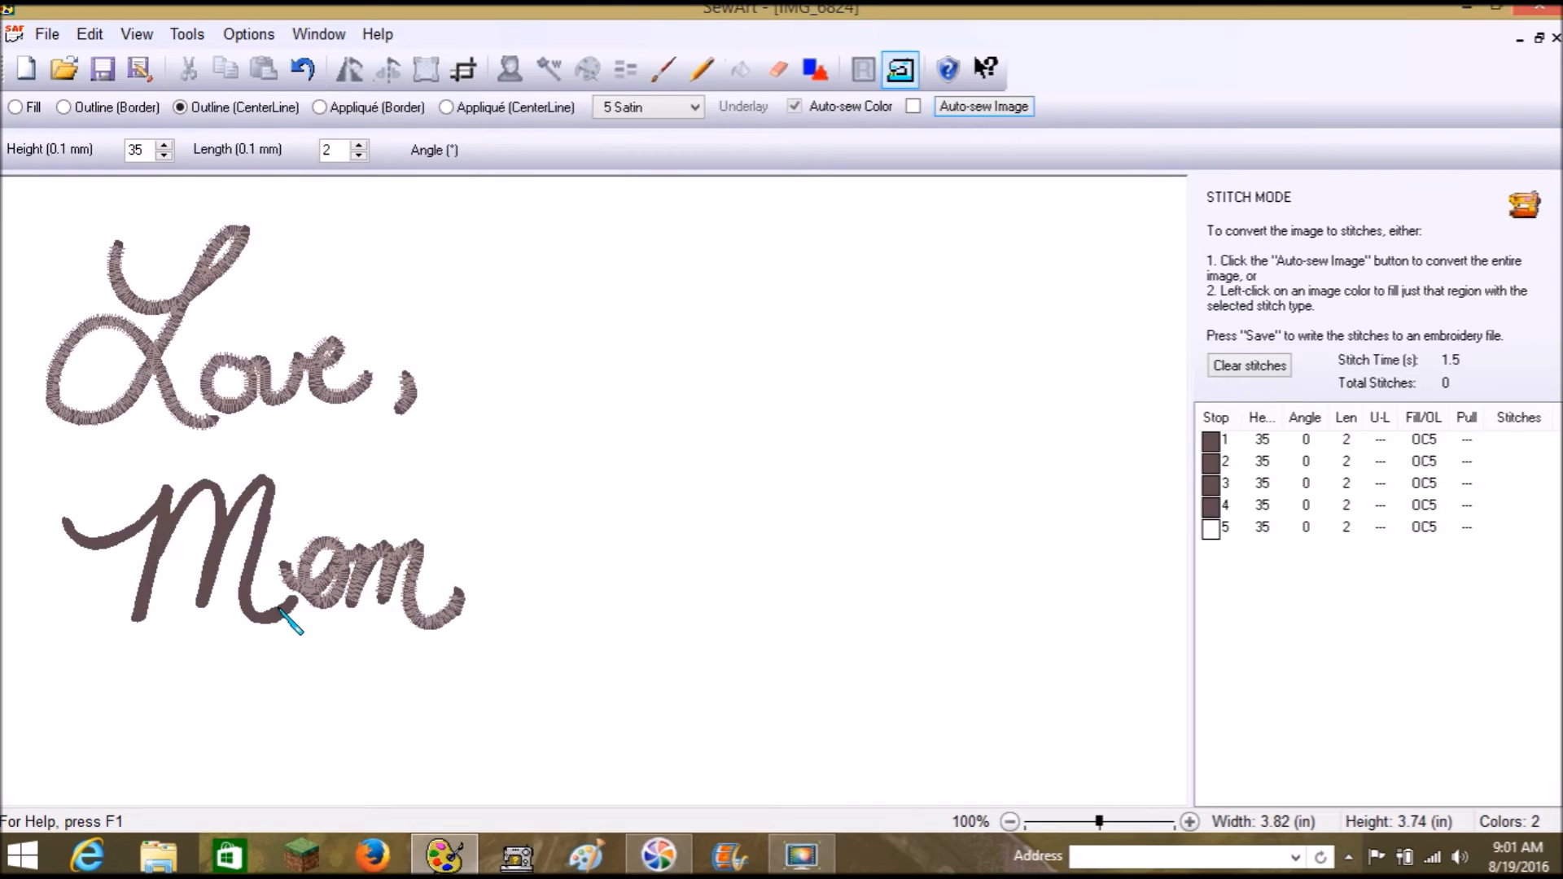
click(274, 604)
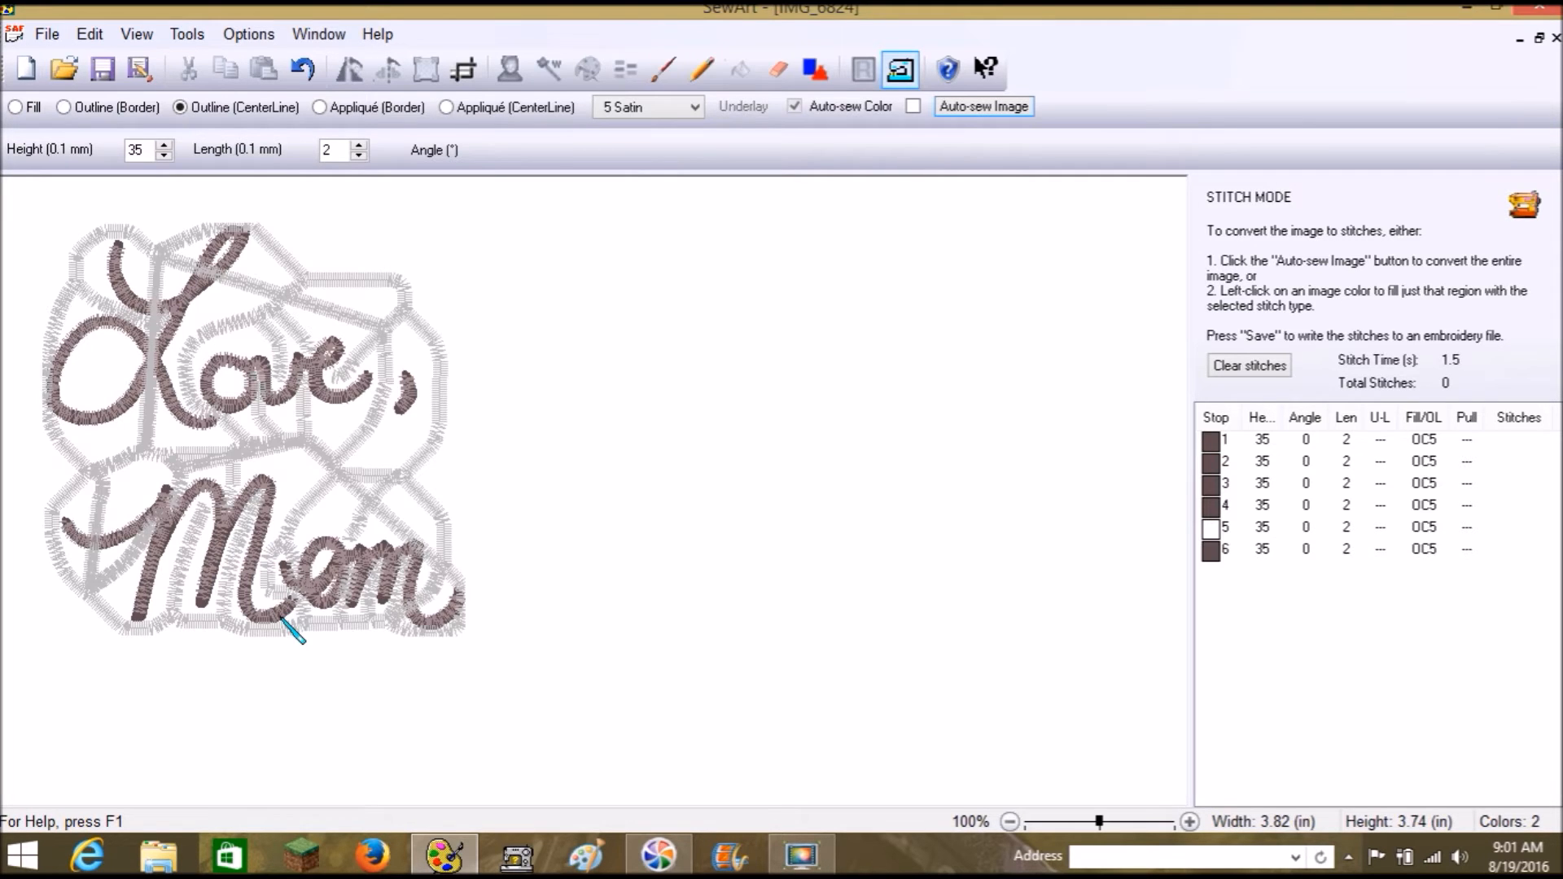
right_click(1207, 530)
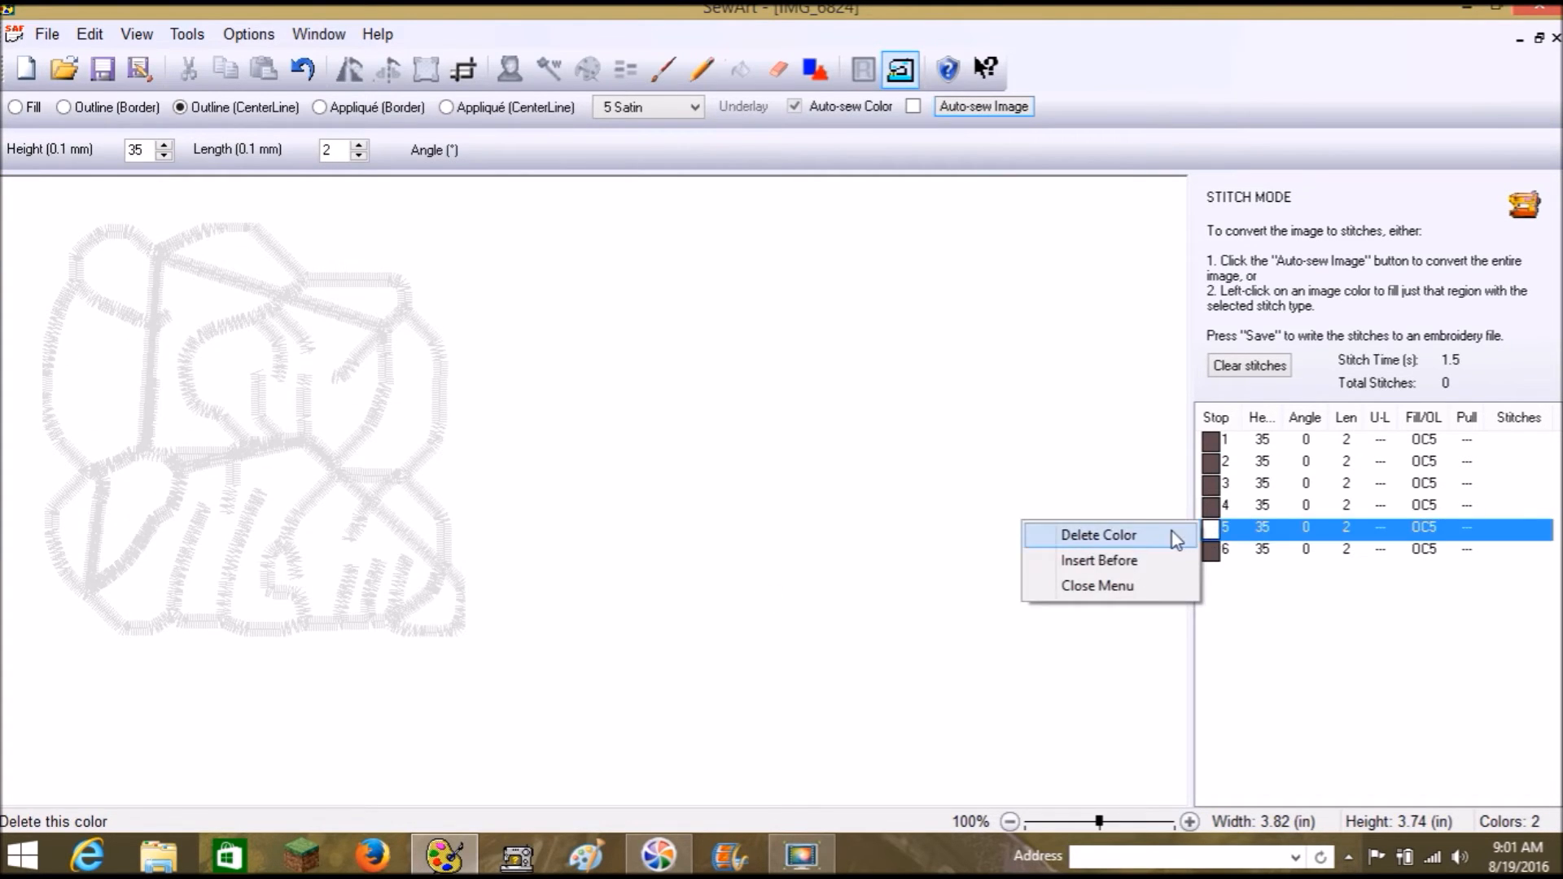
click(1177, 533)
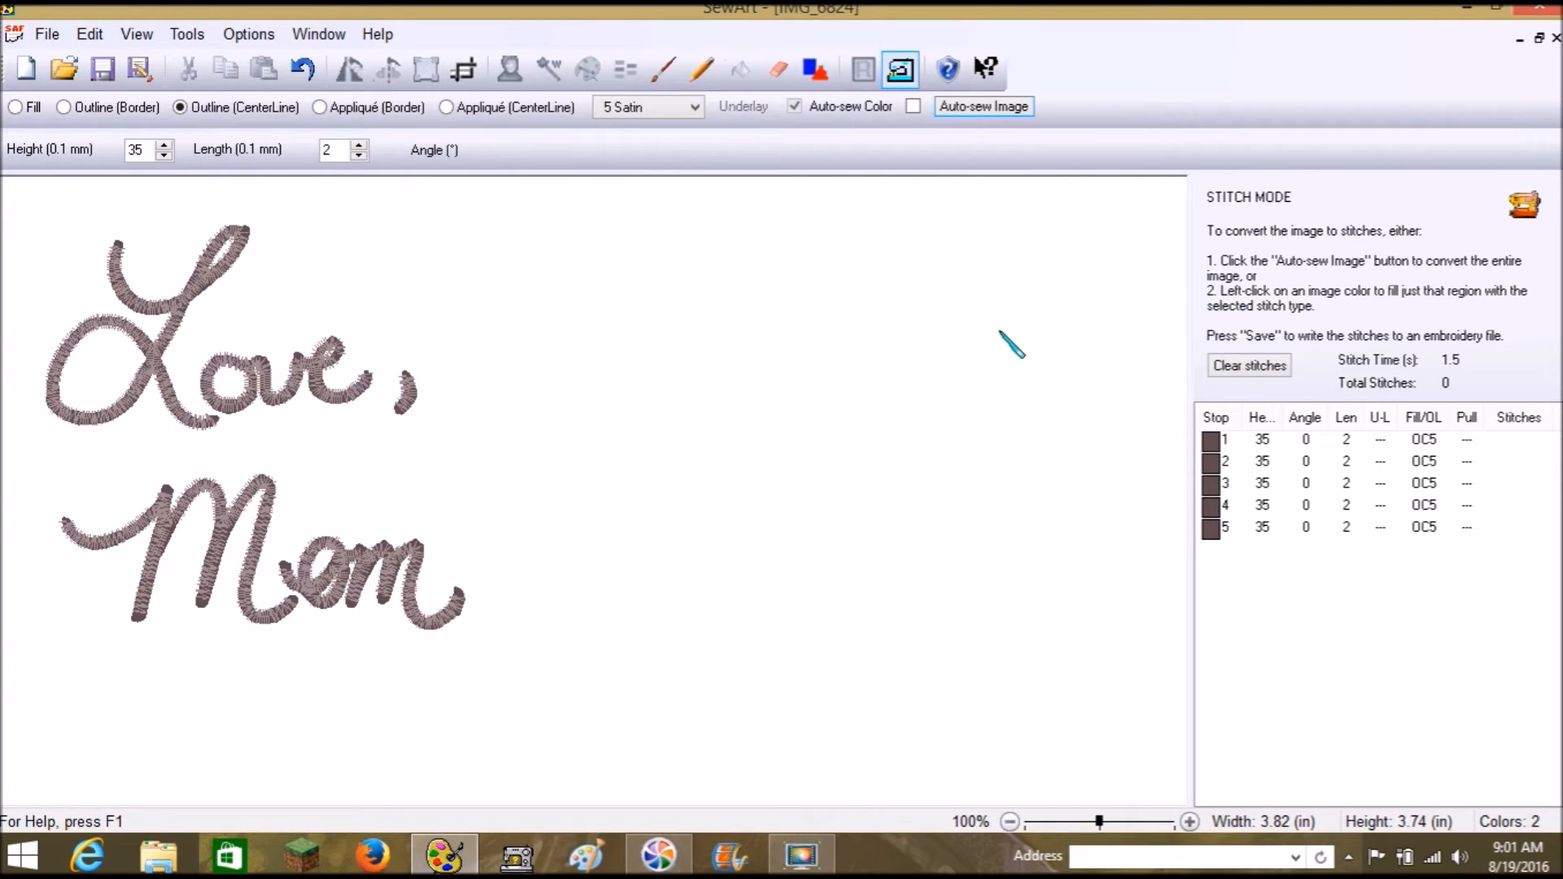
Start saving the design, skipping the image file and keeping Brildor PB as the thread brand for the color file
click(61, 43)
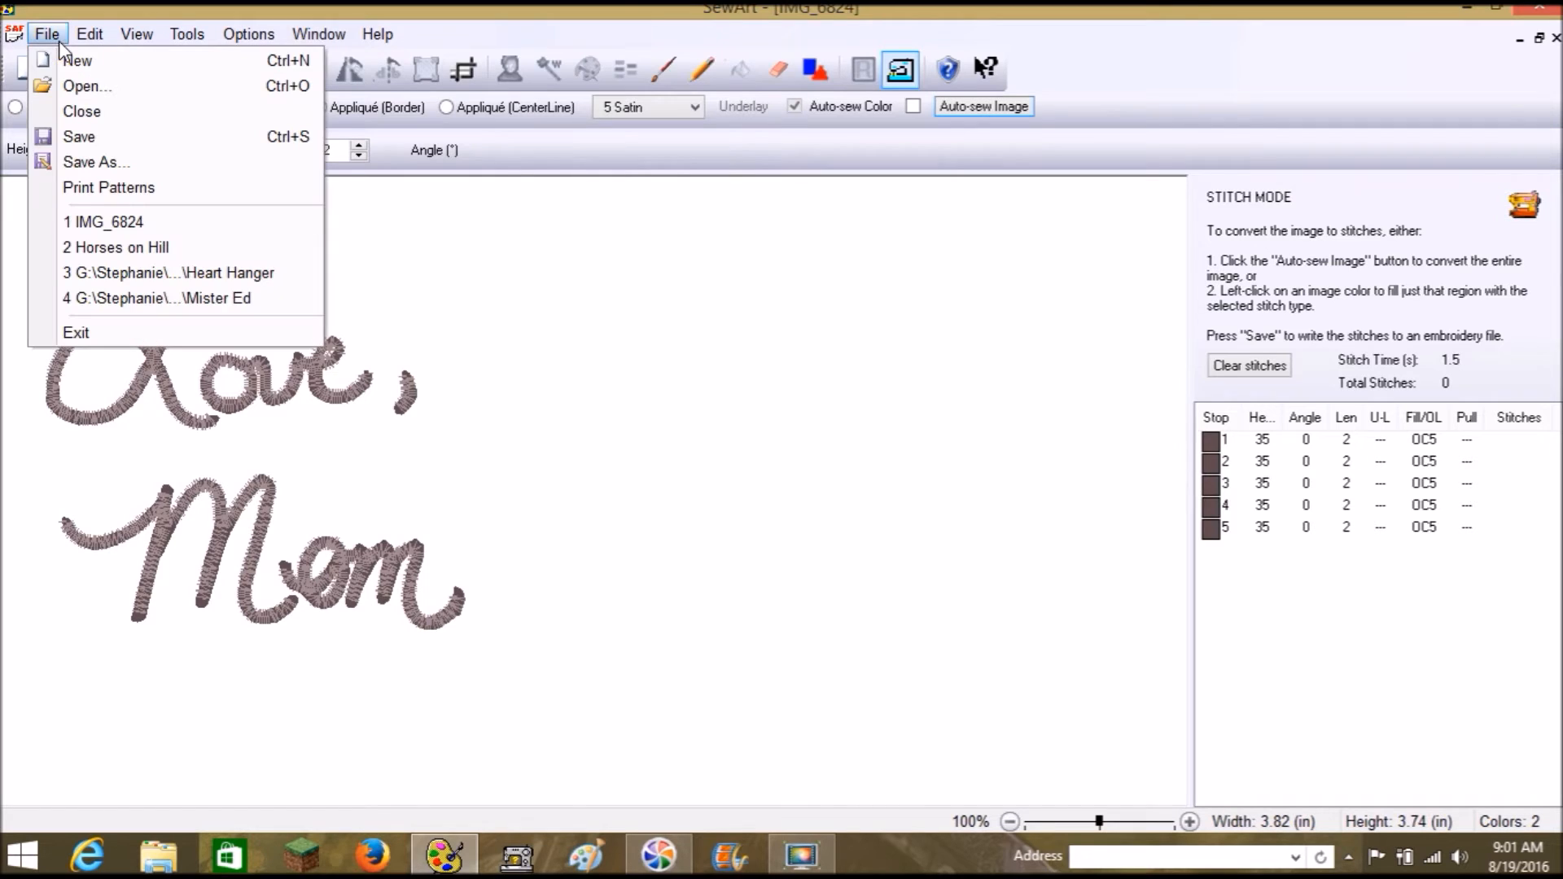
click(111, 157)
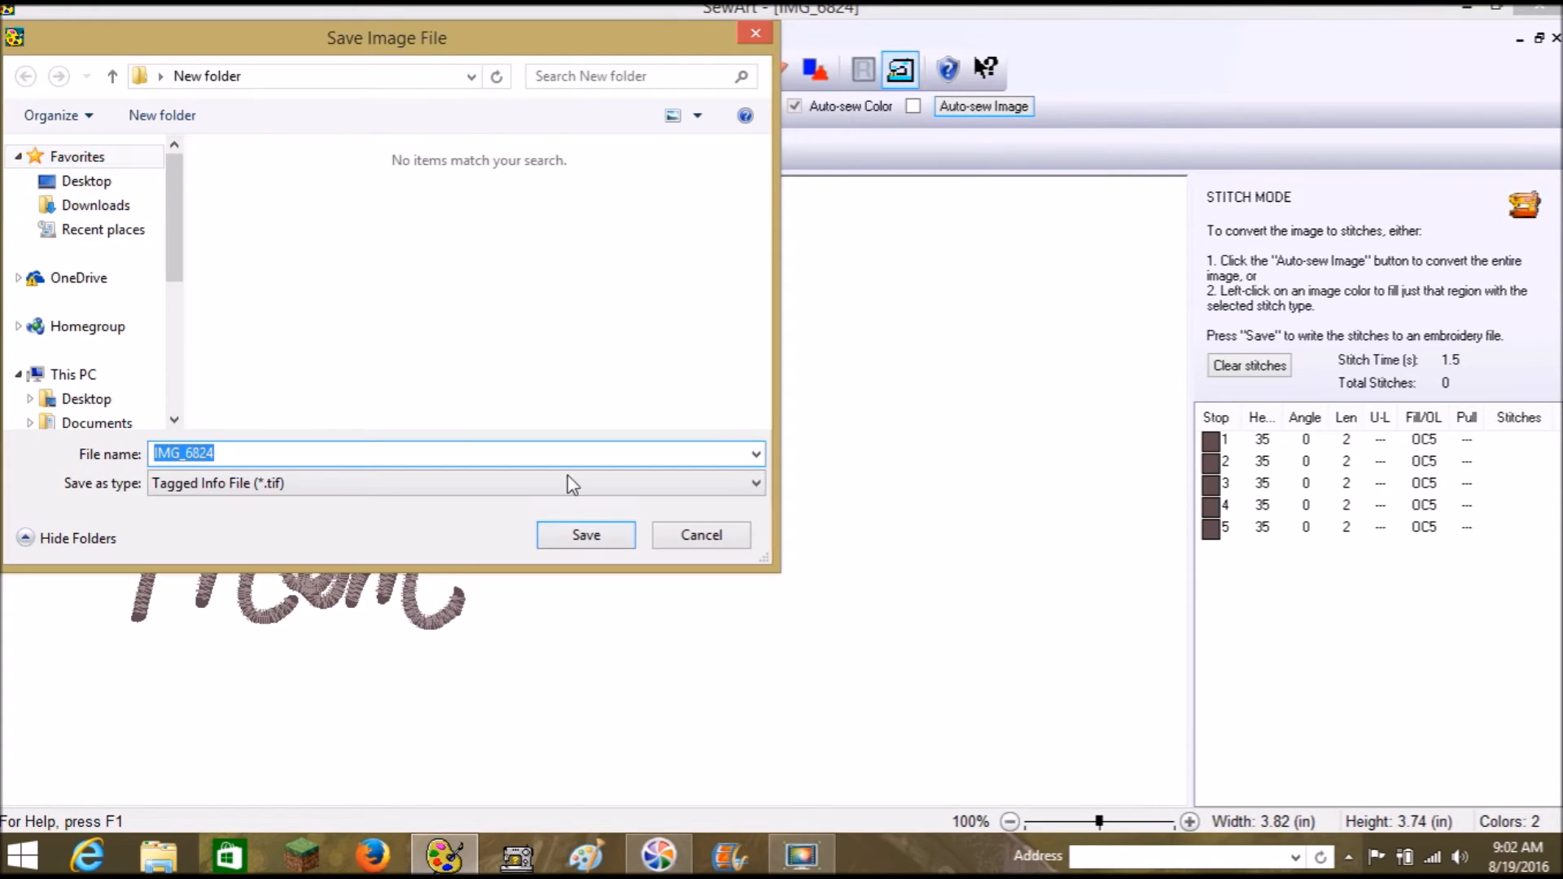
click(687, 541)
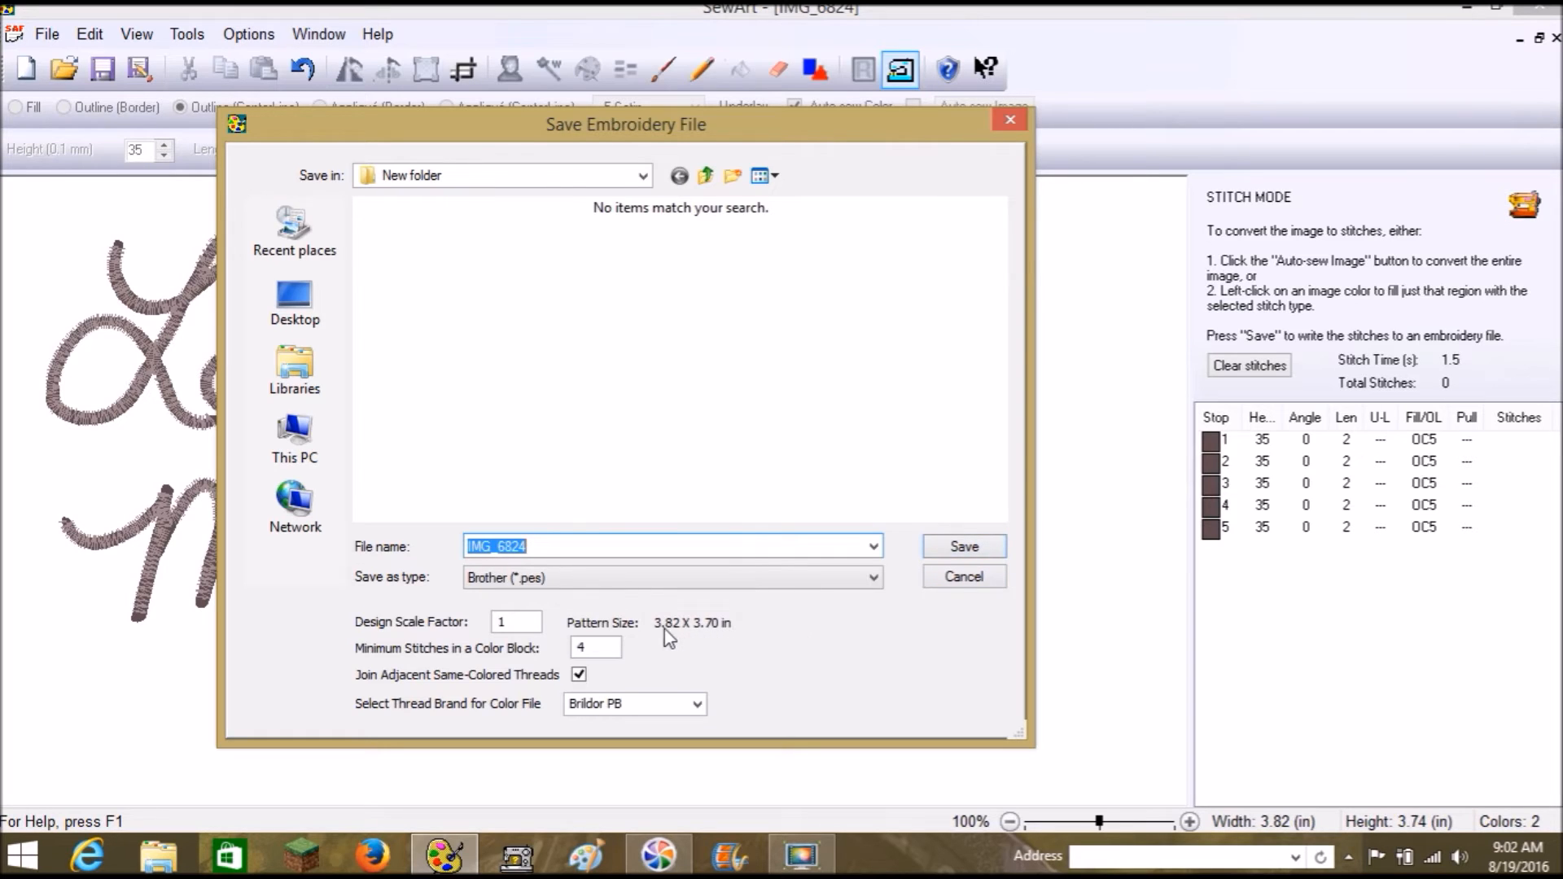
click(698, 705)
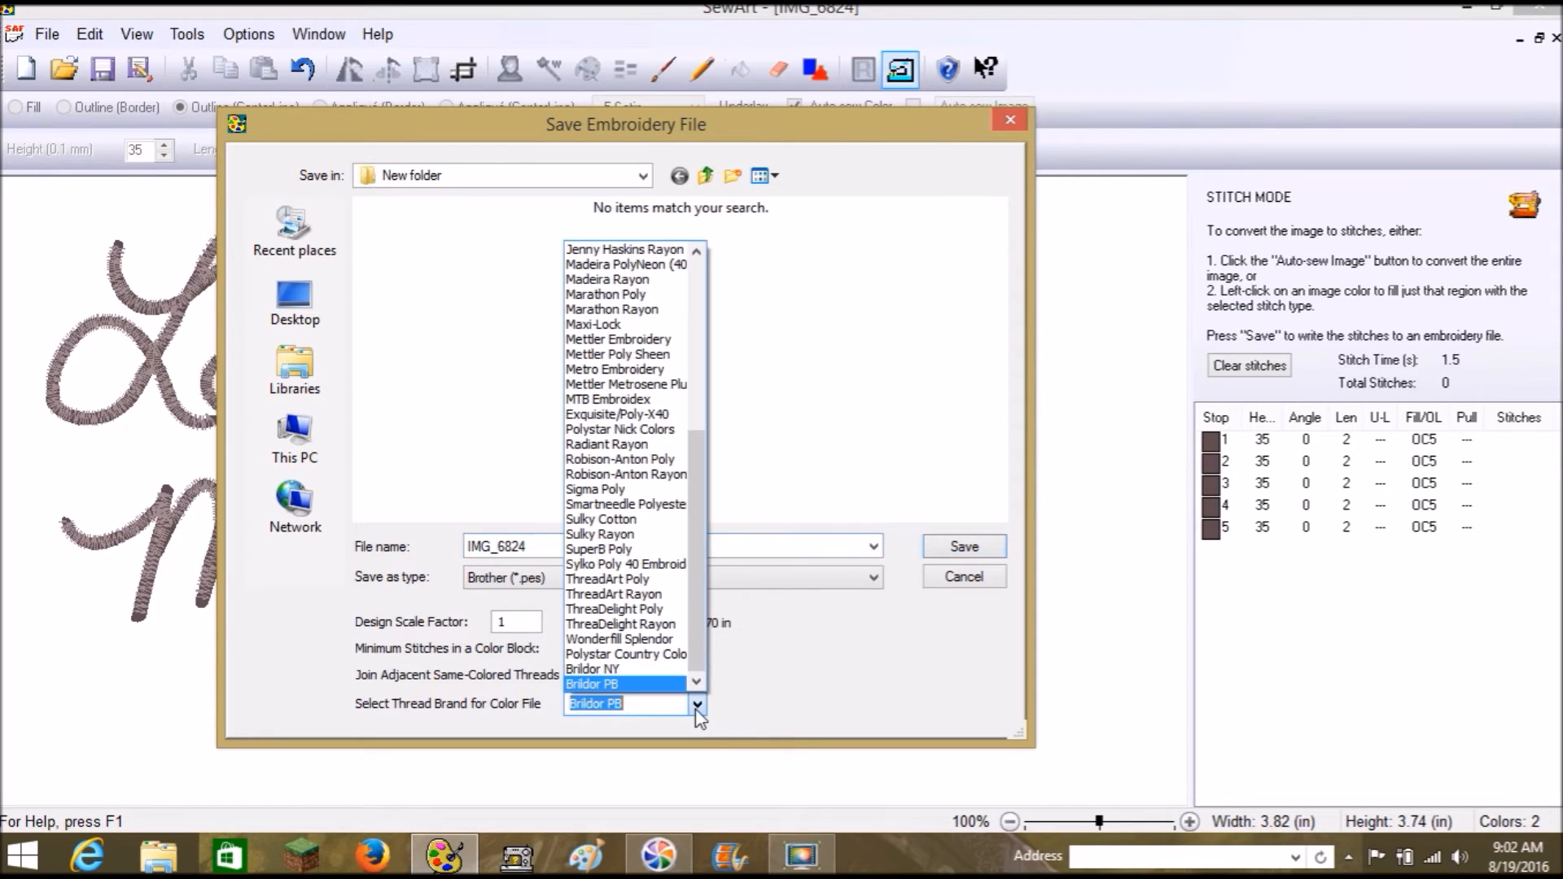
click(696, 705)
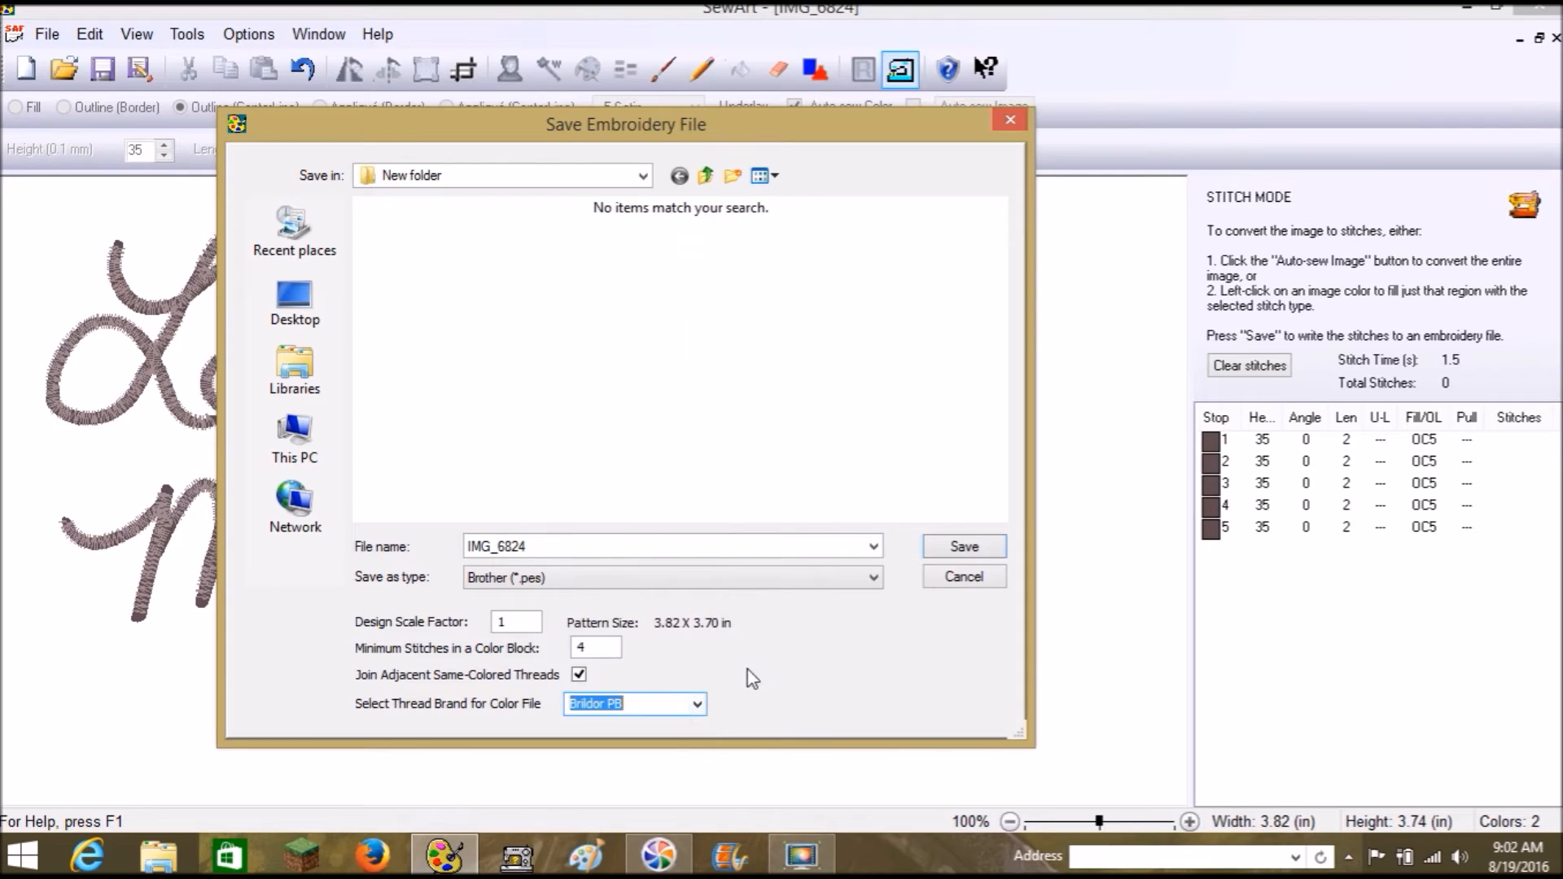
click(639, 705)
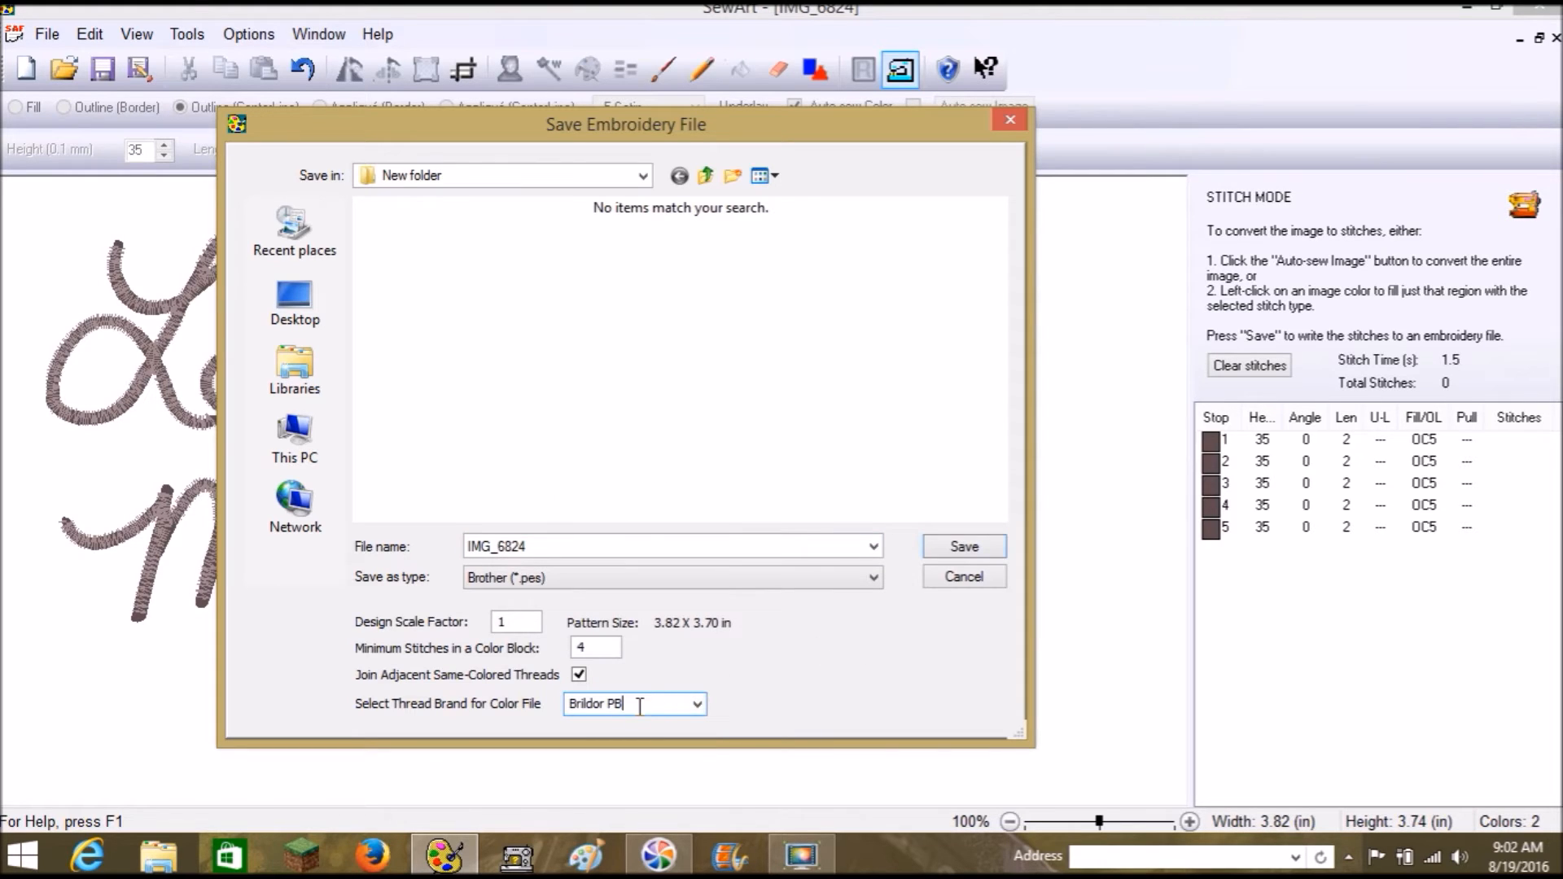
Save the embroidery file in Brother (*.pes) format as "Love Mom Self Handwriting"
click(955, 550)
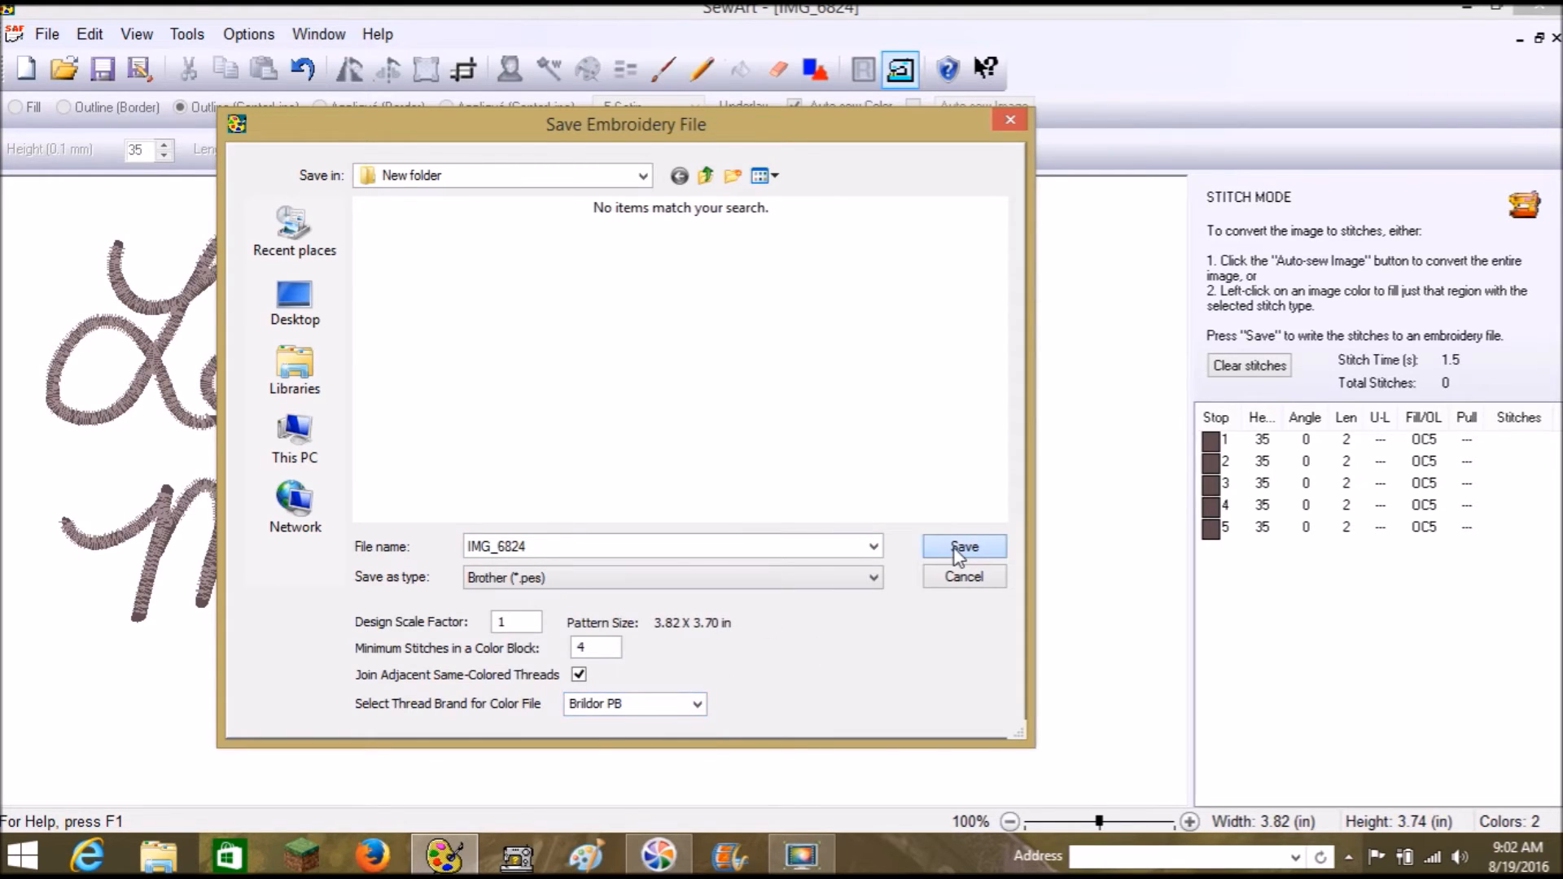
drag(547, 544, 418, 544)
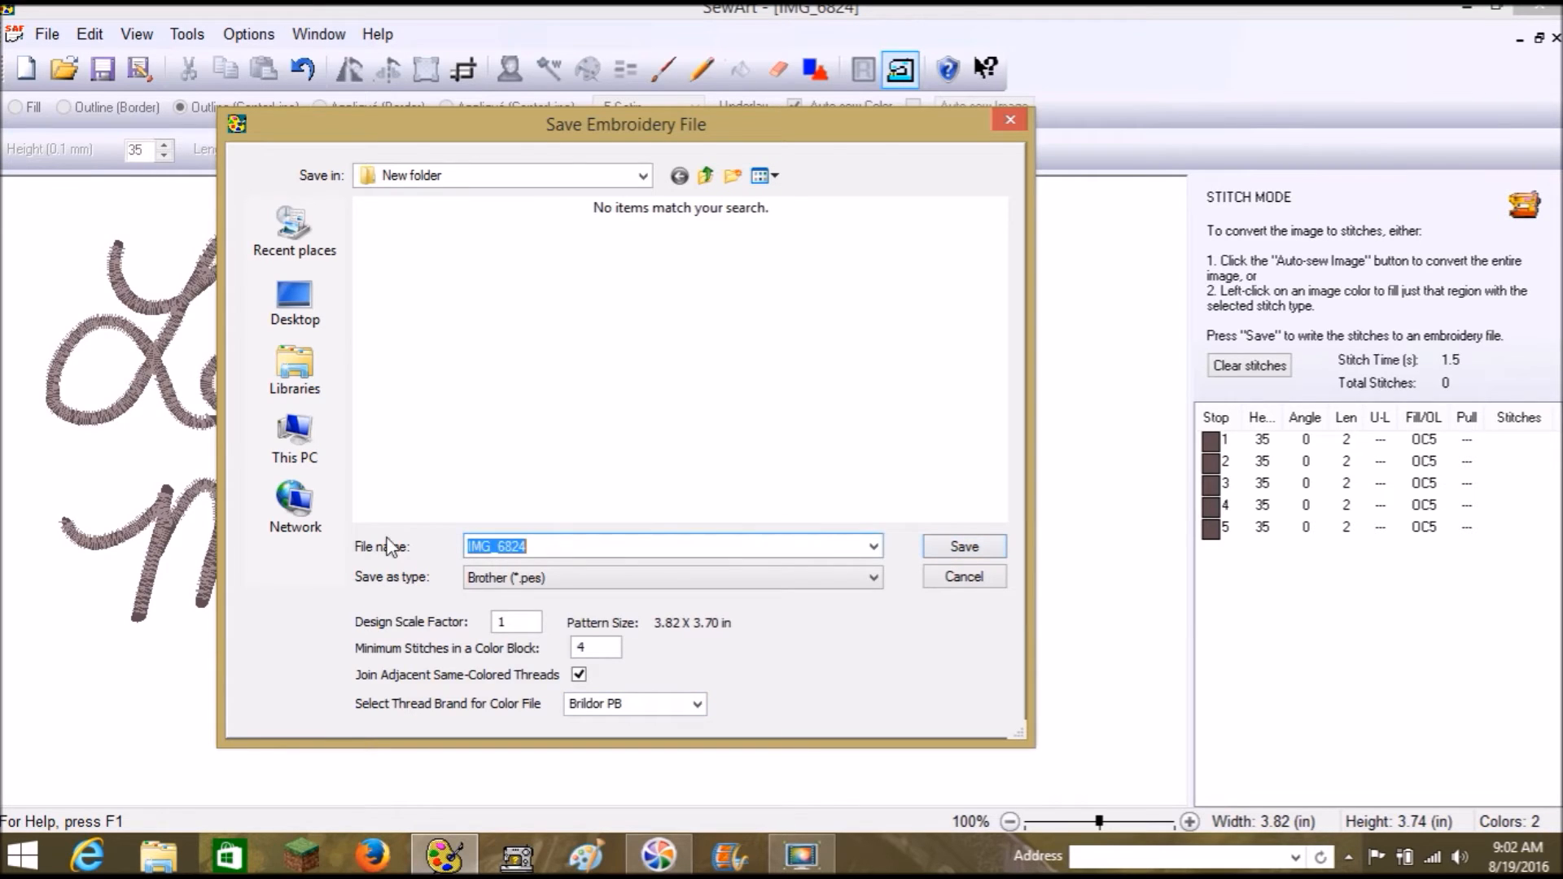
text(Love Mom Self)
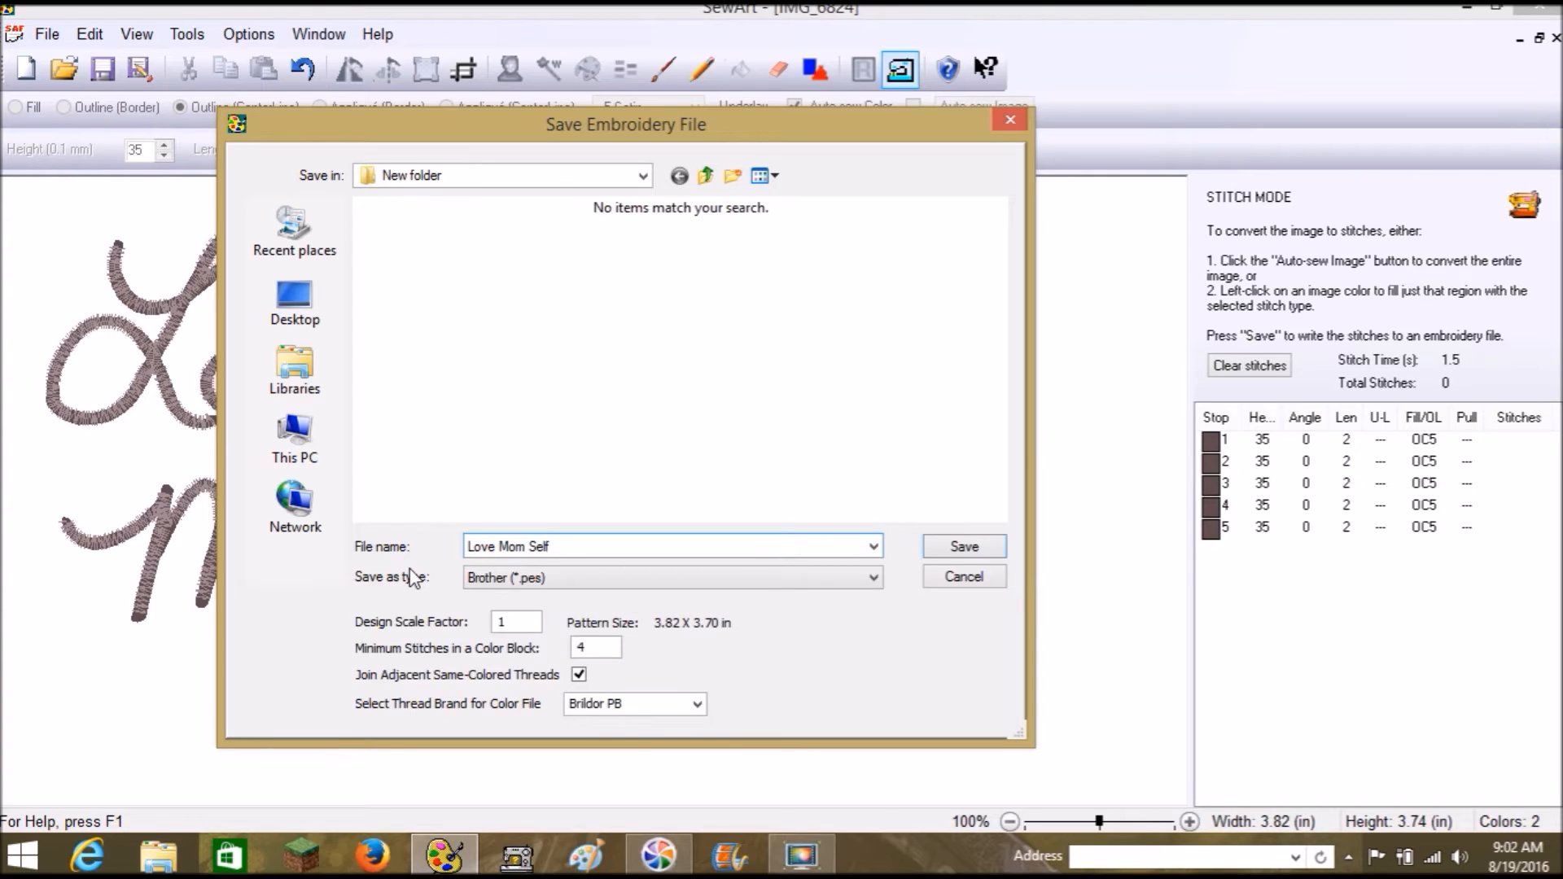
text( Handwriting)
click(949, 551)
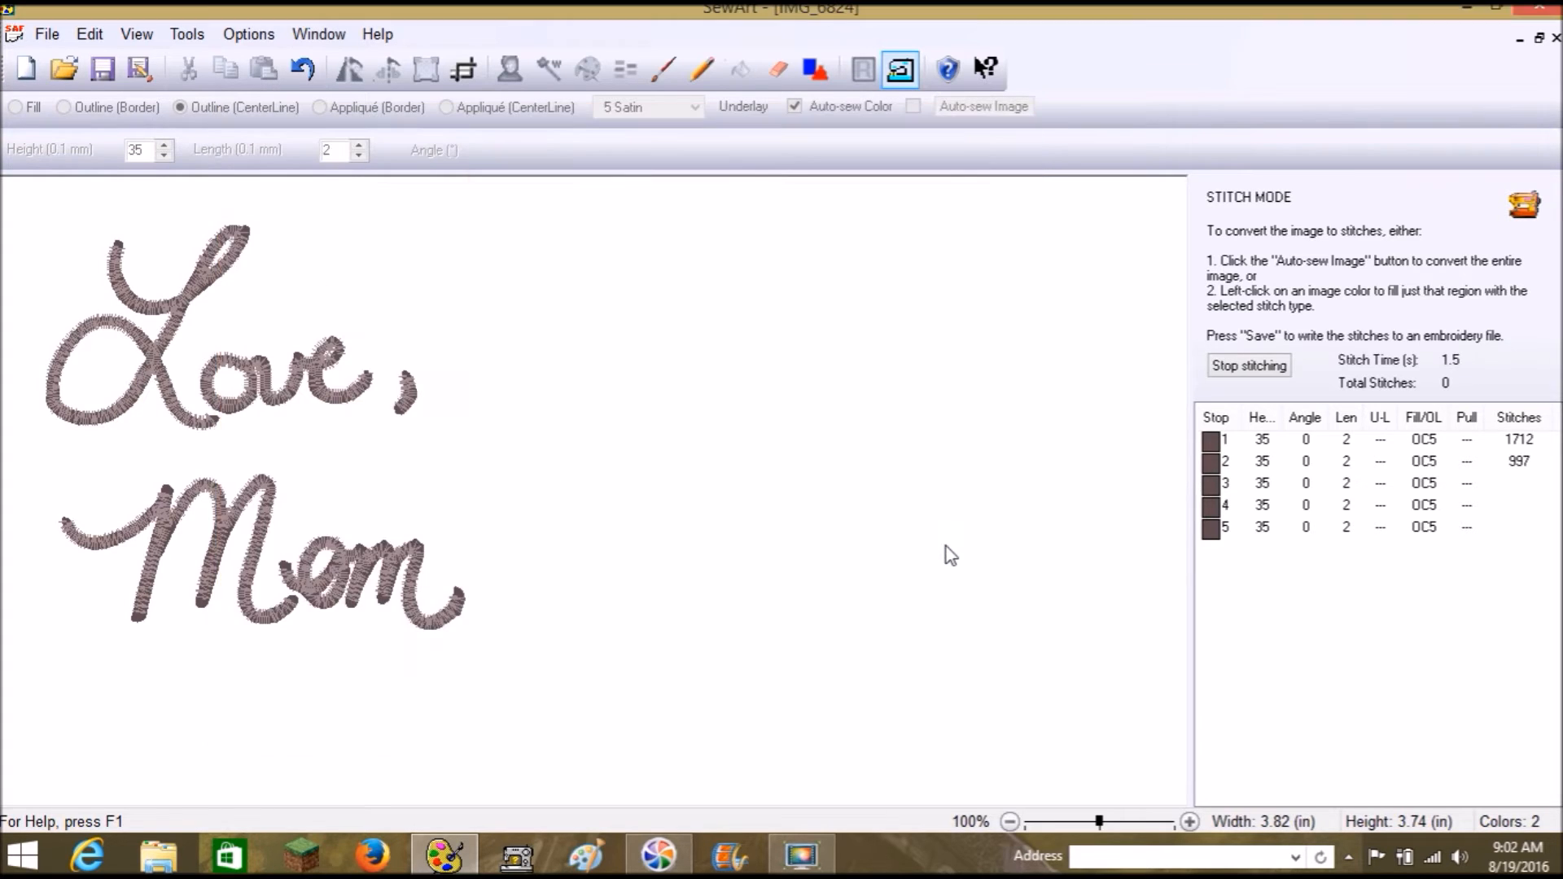
click(958, 478)
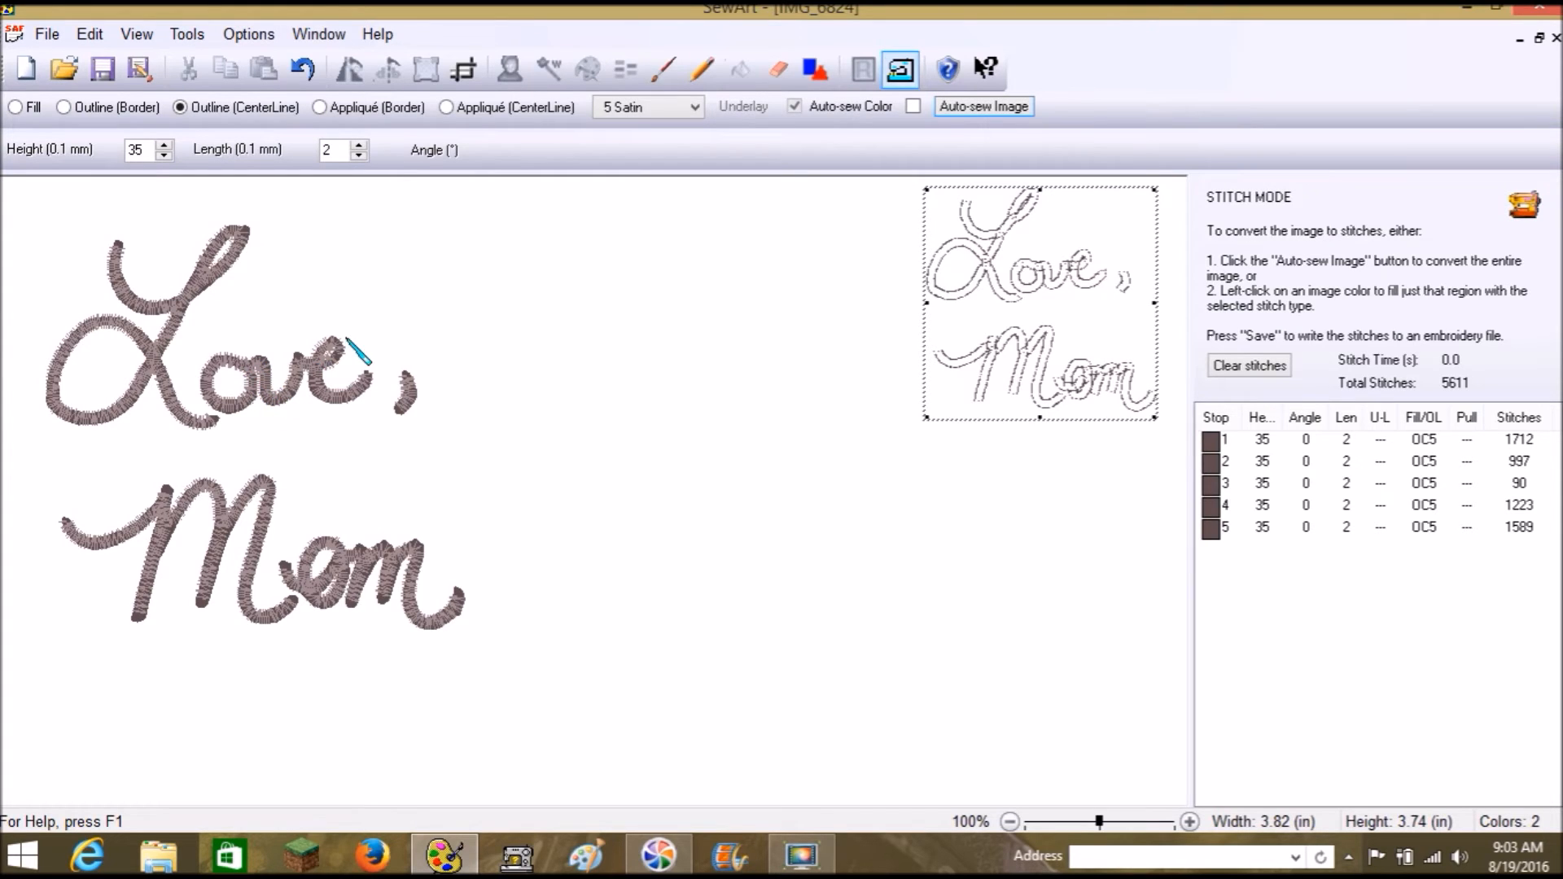
Set the satin stitch height to 50 and restitch all parts of "Love, Mom" with it
click(163, 144)
click(164, 144)
click(163, 144)
click(164, 145)
click(144, 305)
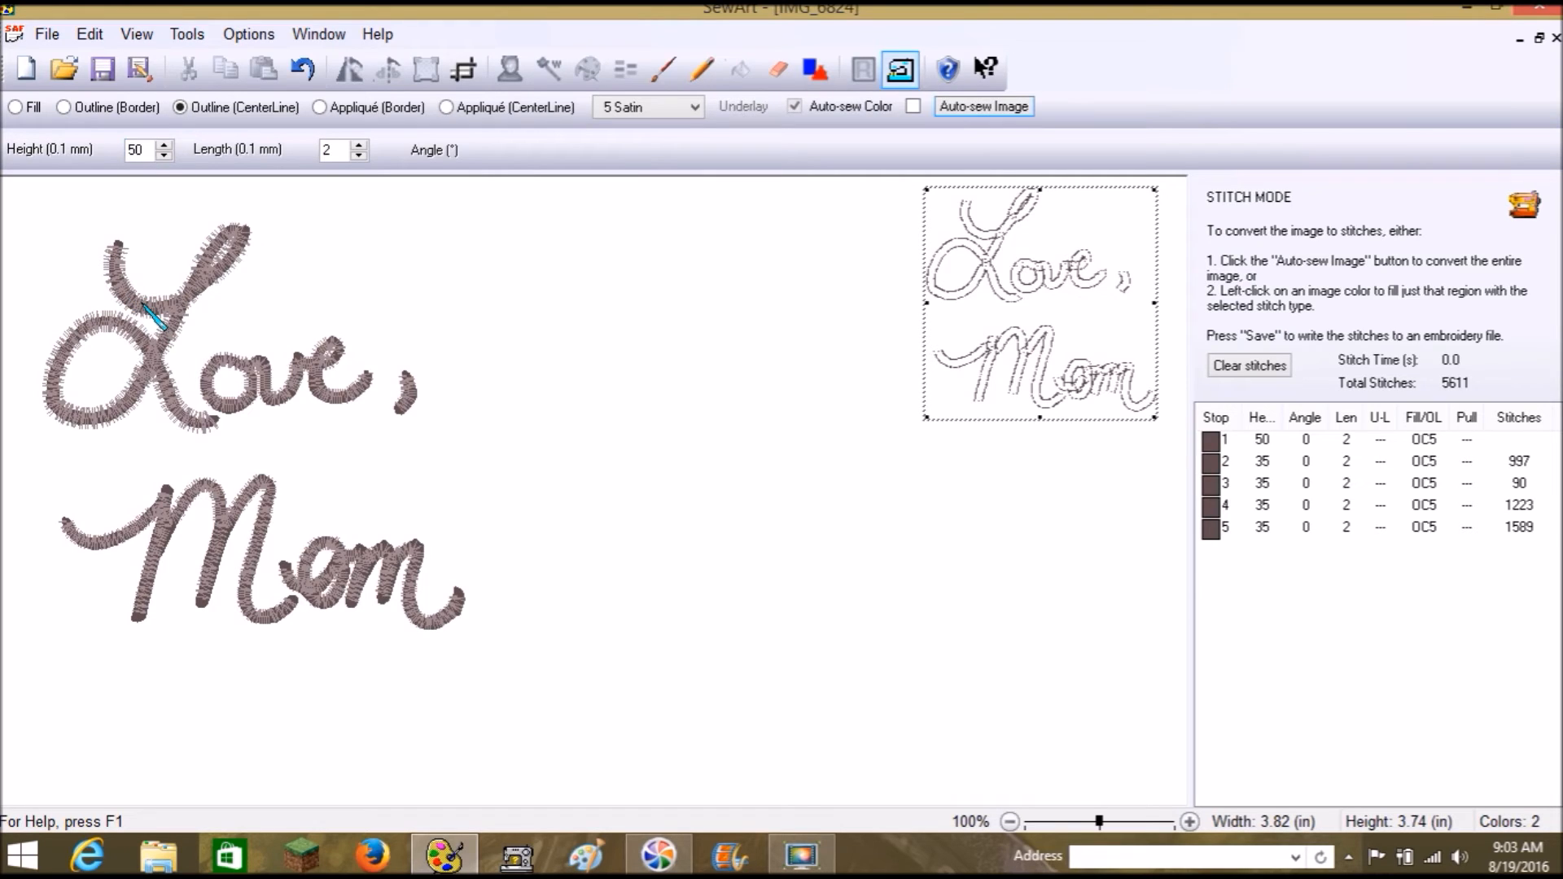
click(253, 372)
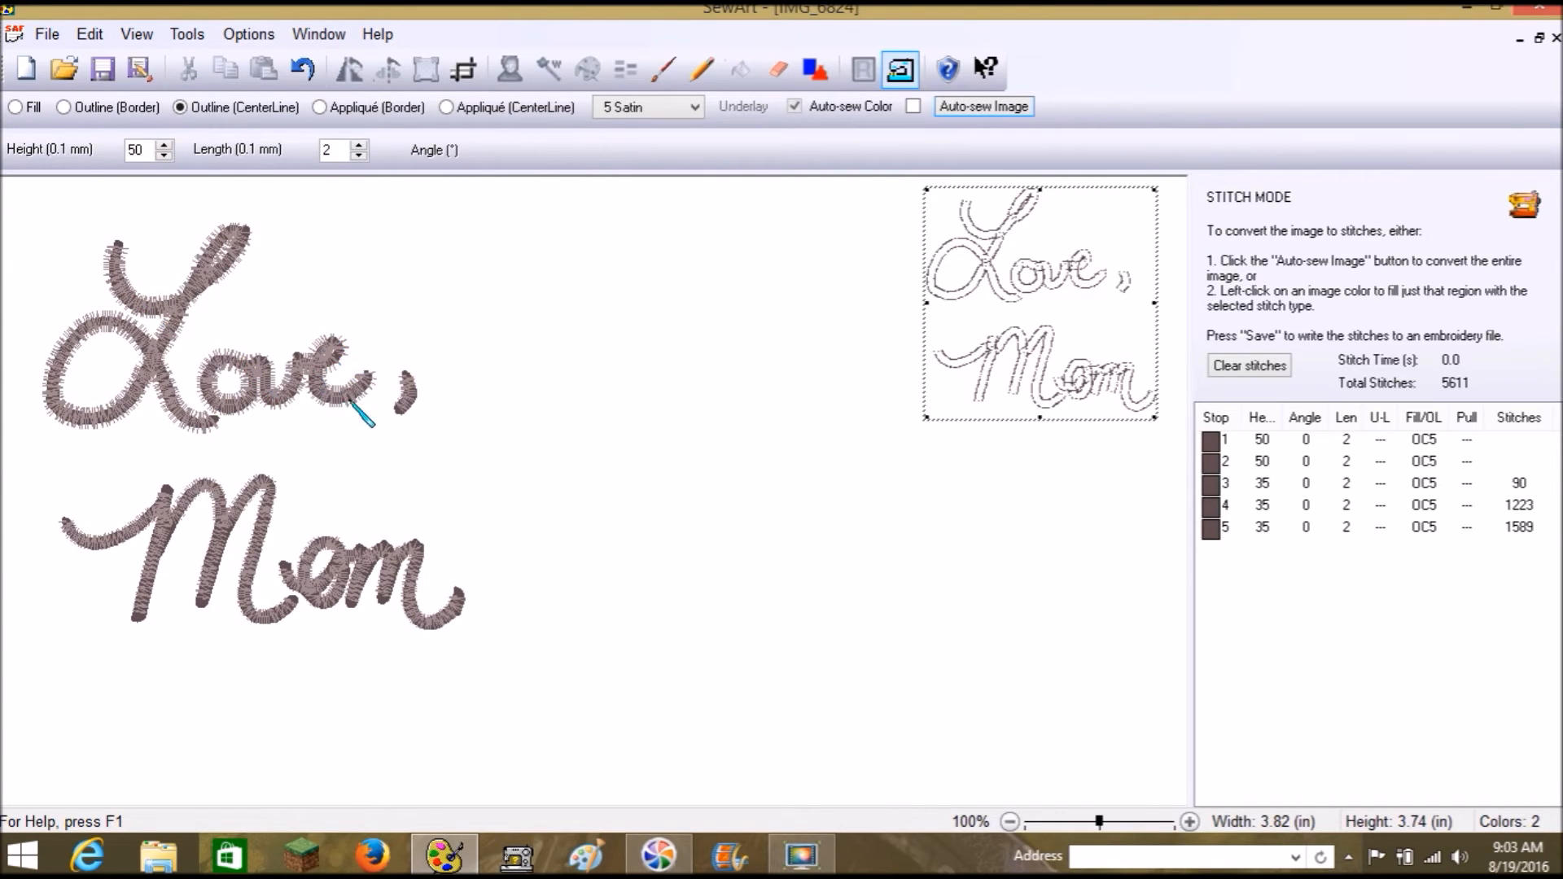
click(406, 397)
click(171, 530)
click(295, 582)
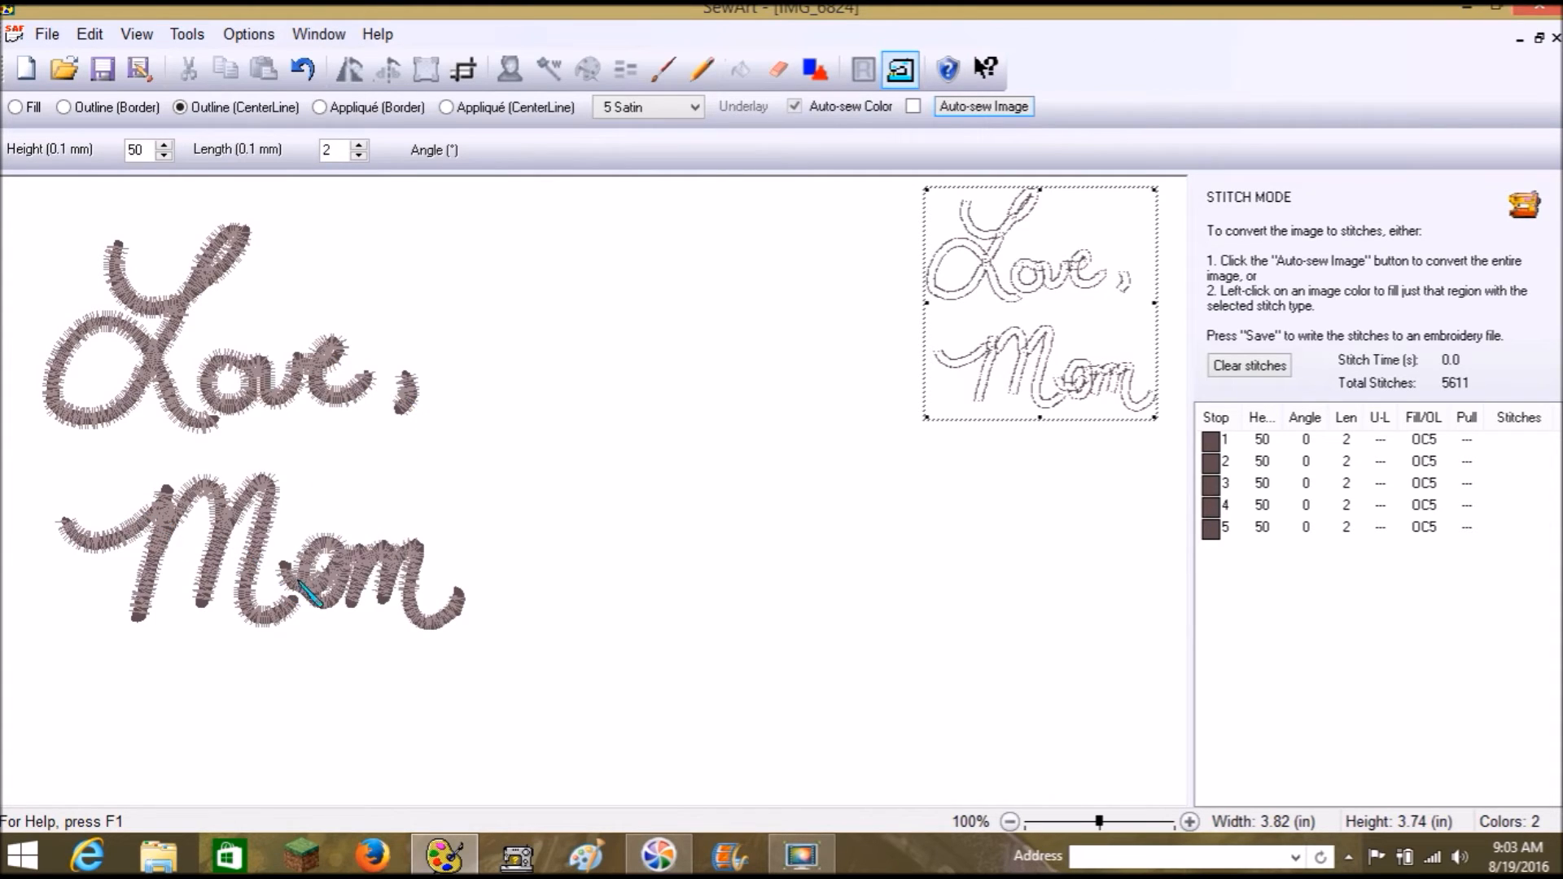
Clear all stitches, set the satin stitch height to 2, and stitch the "L" and the "ove"
click(1251, 368)
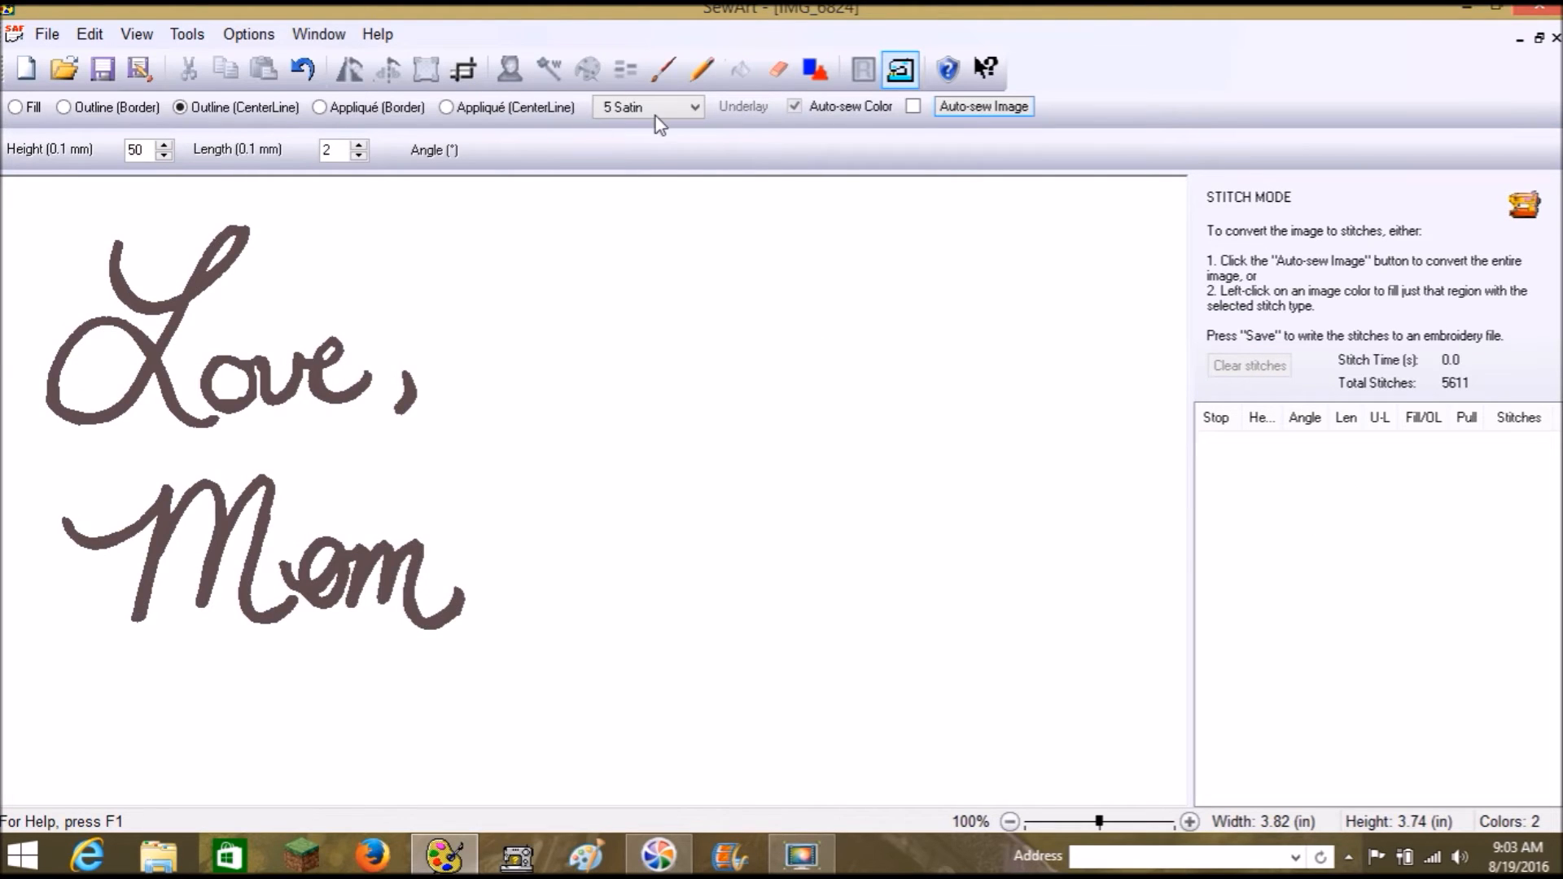
click(164, 156)
click(164, 155)
click(164, 156)
click(164, 157)
click(156, 308)
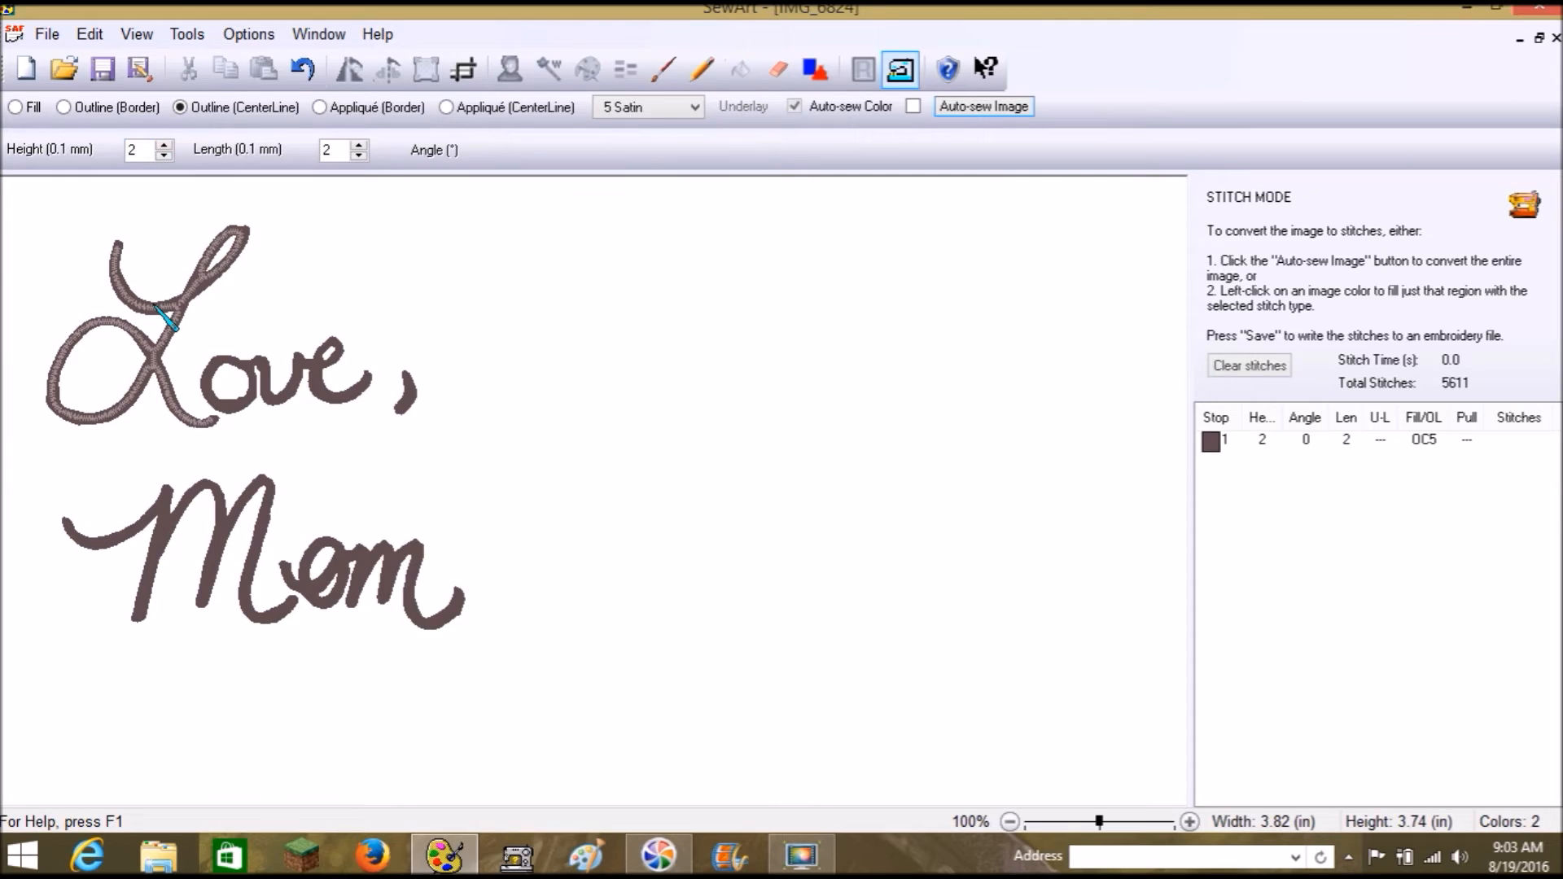
click(208, 375)
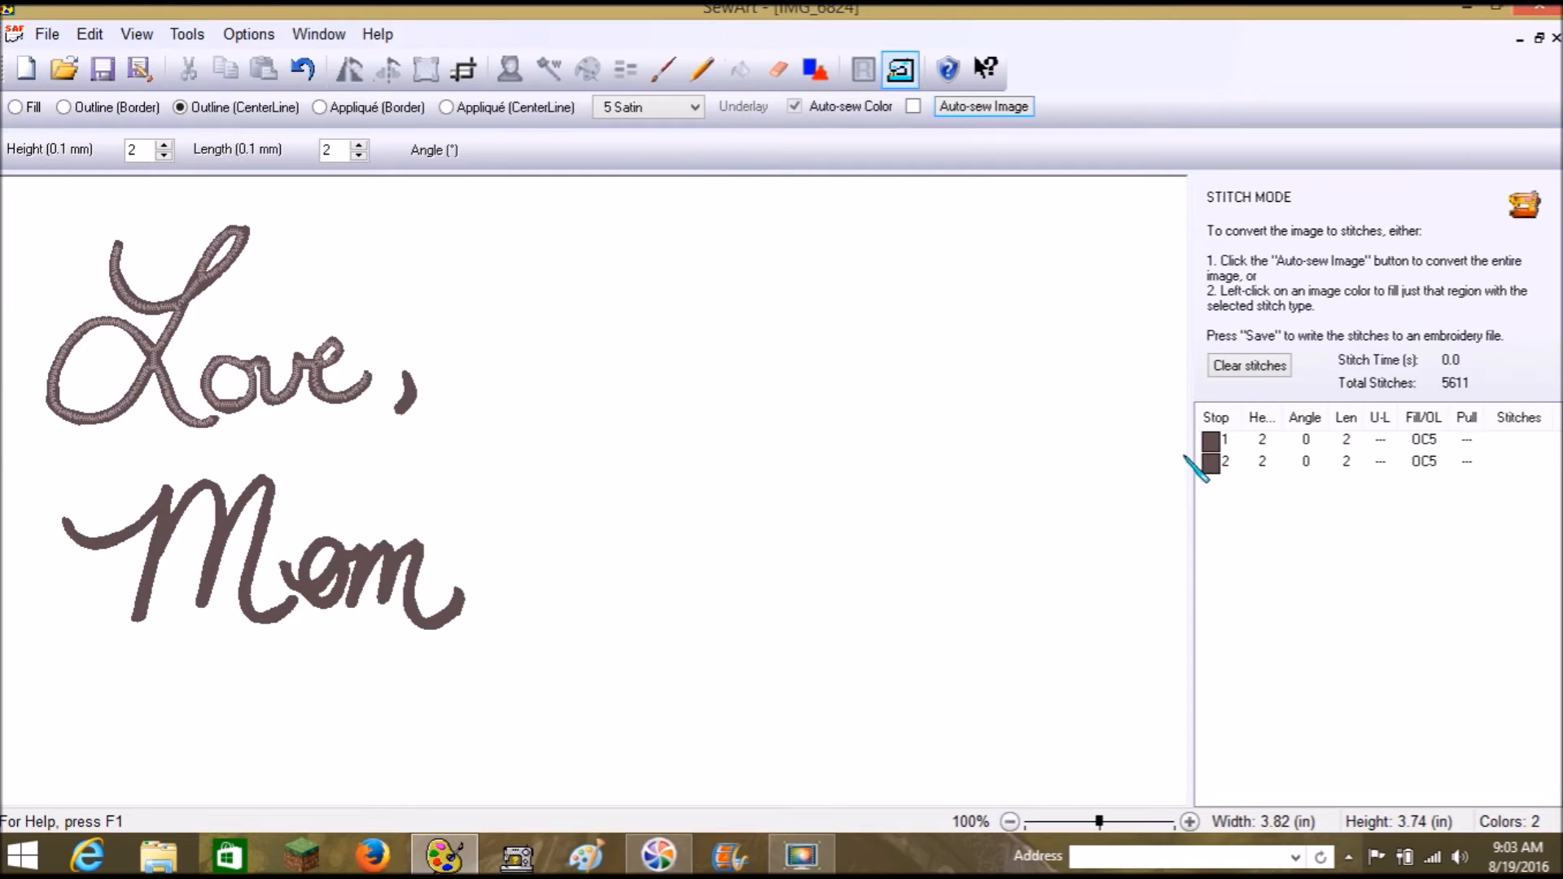
Preview the stitches of the "ove" on their own, and clear all stitches from the list
right_click(1212, 469)
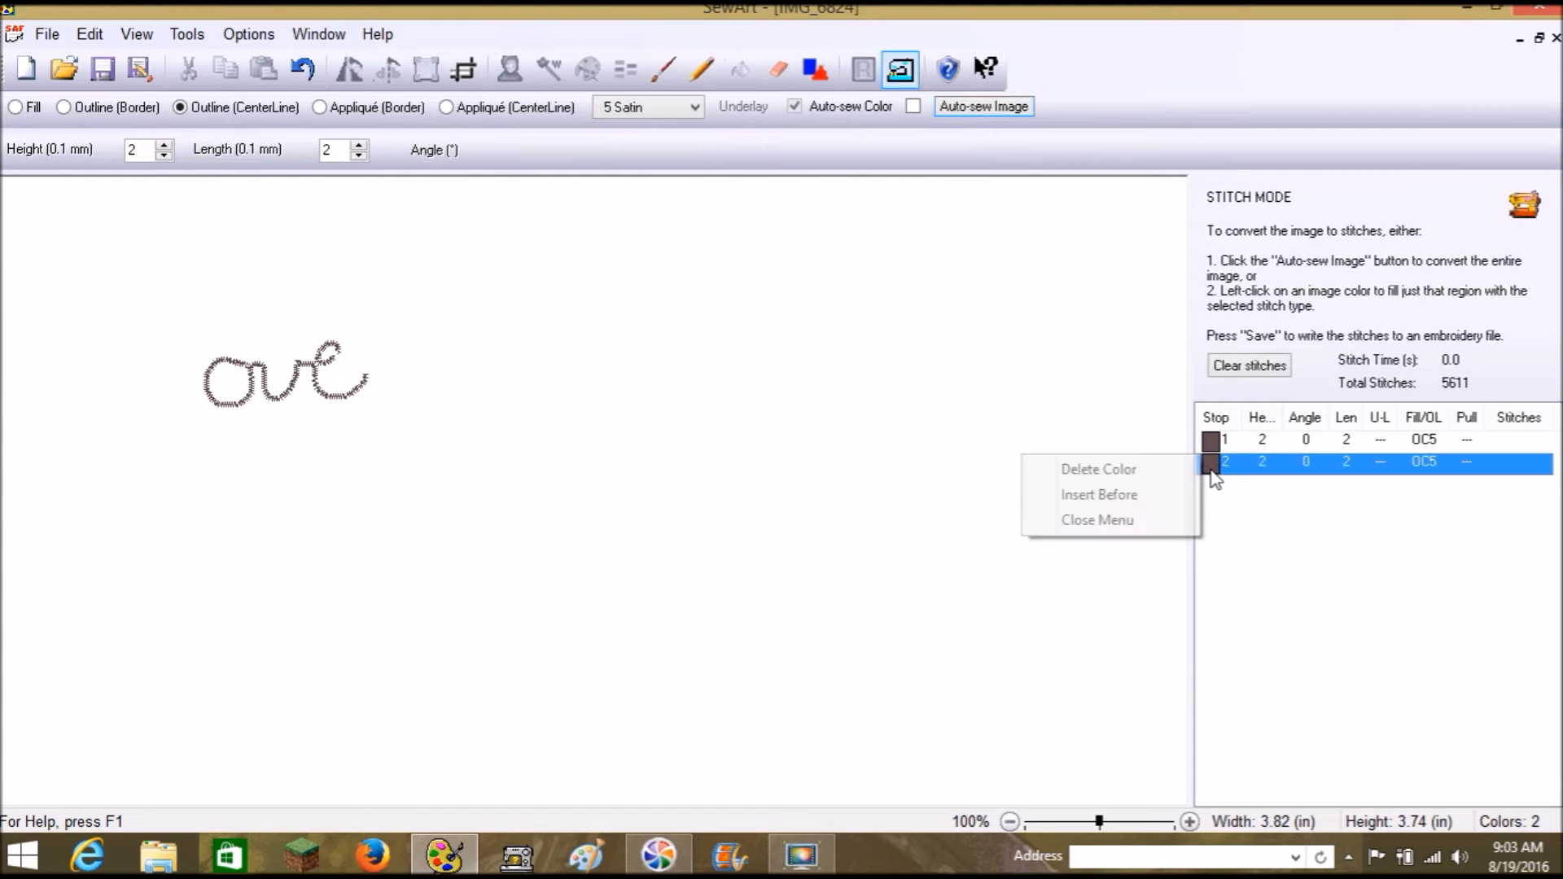
click(1175, 522)
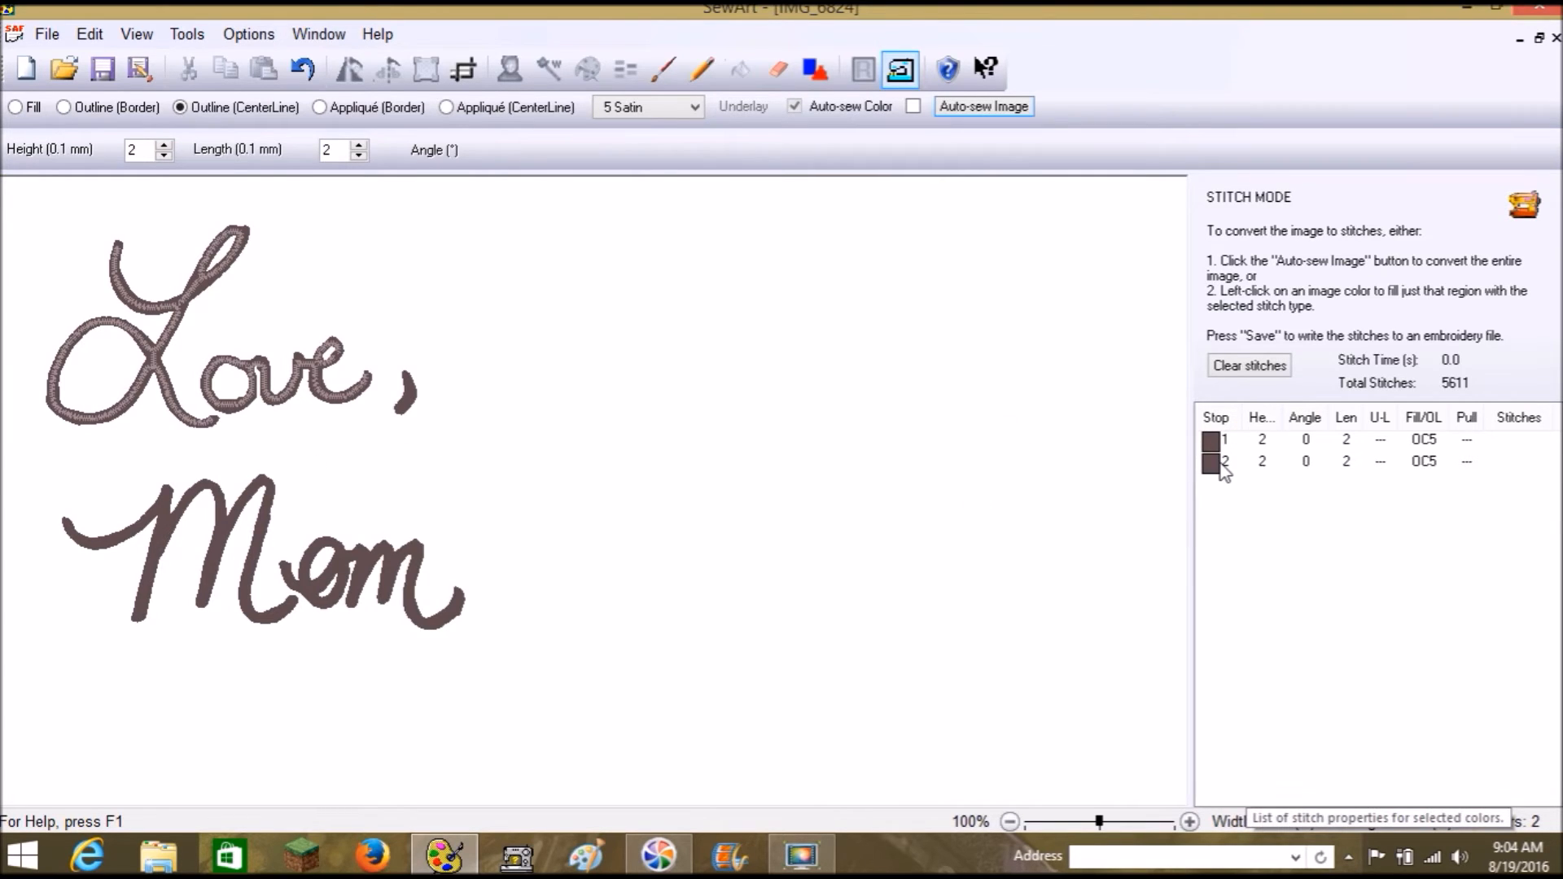
click(1259, 376)
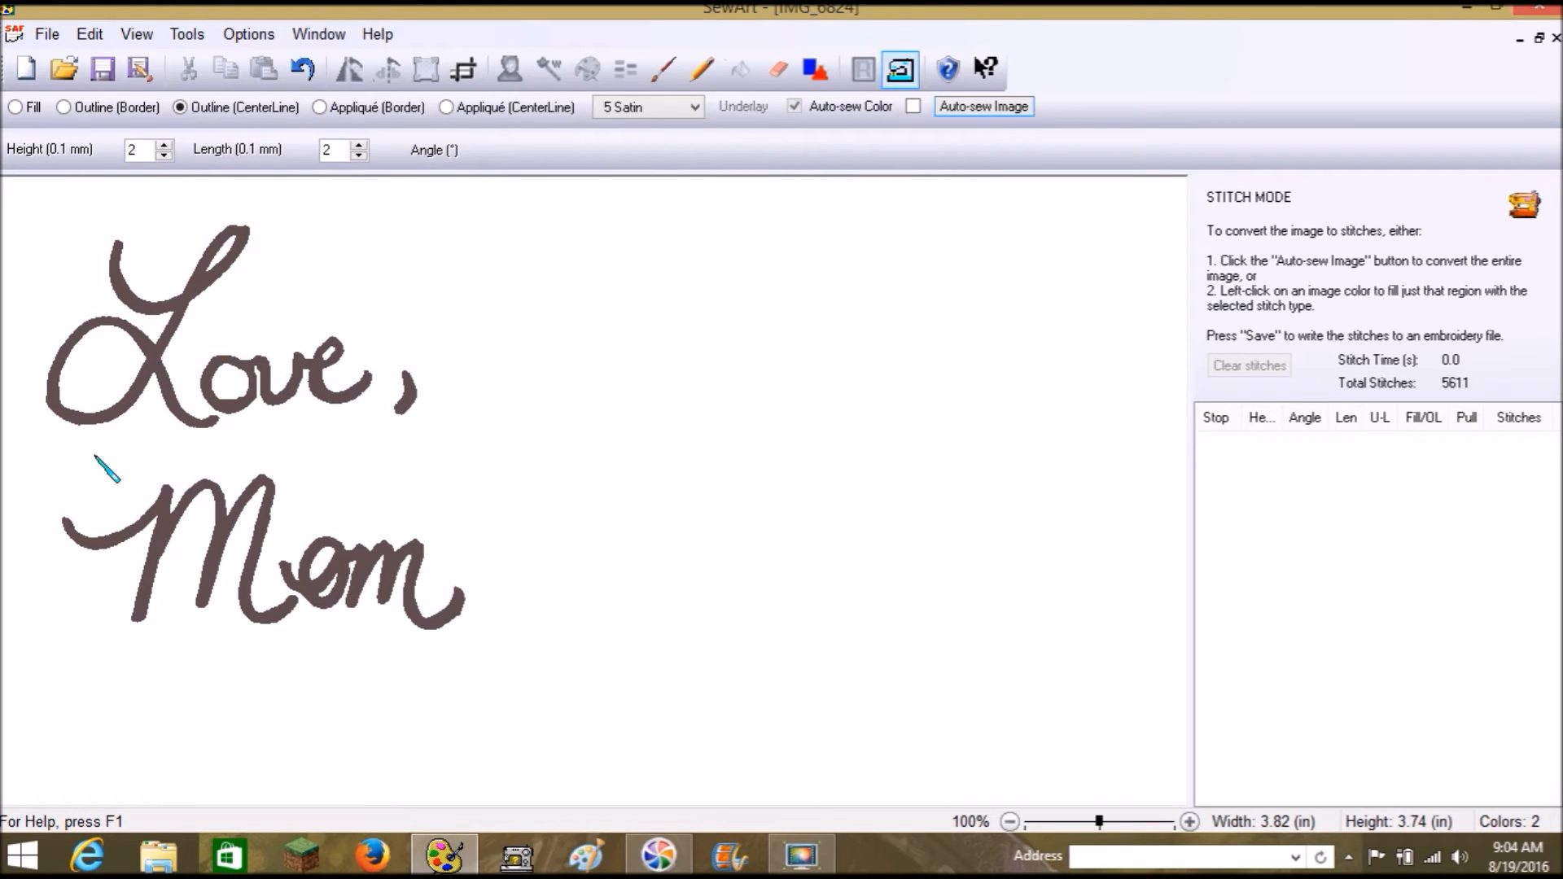
click(147, 159)
double_click(335, 152)
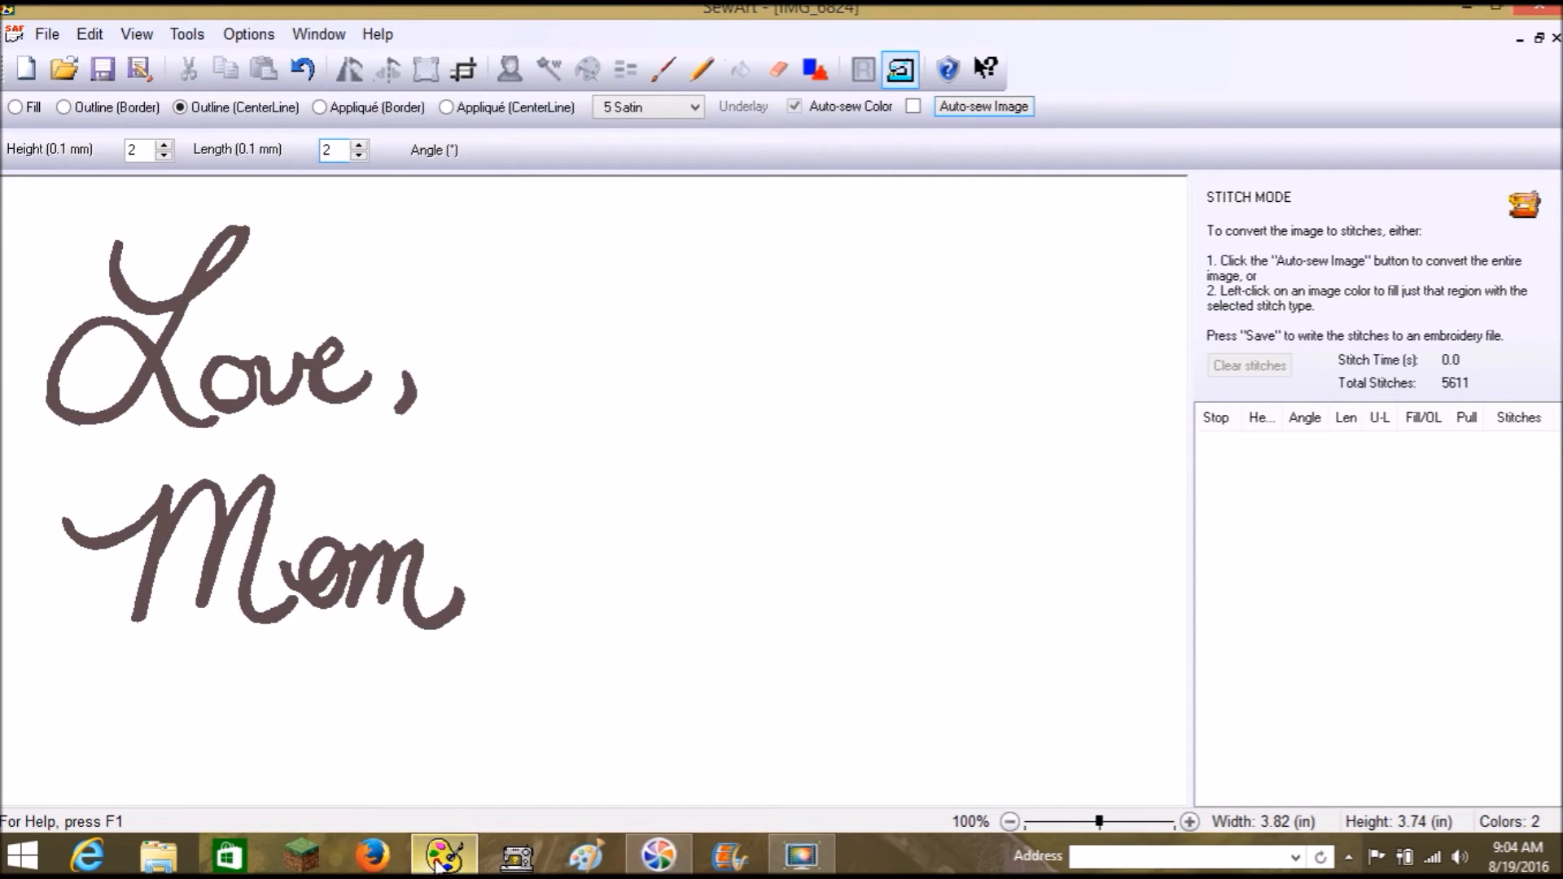
Start a new blank canvas and handwrite "Love," with "Mom" below it using a thick black freehand pencil
click(26, 71)
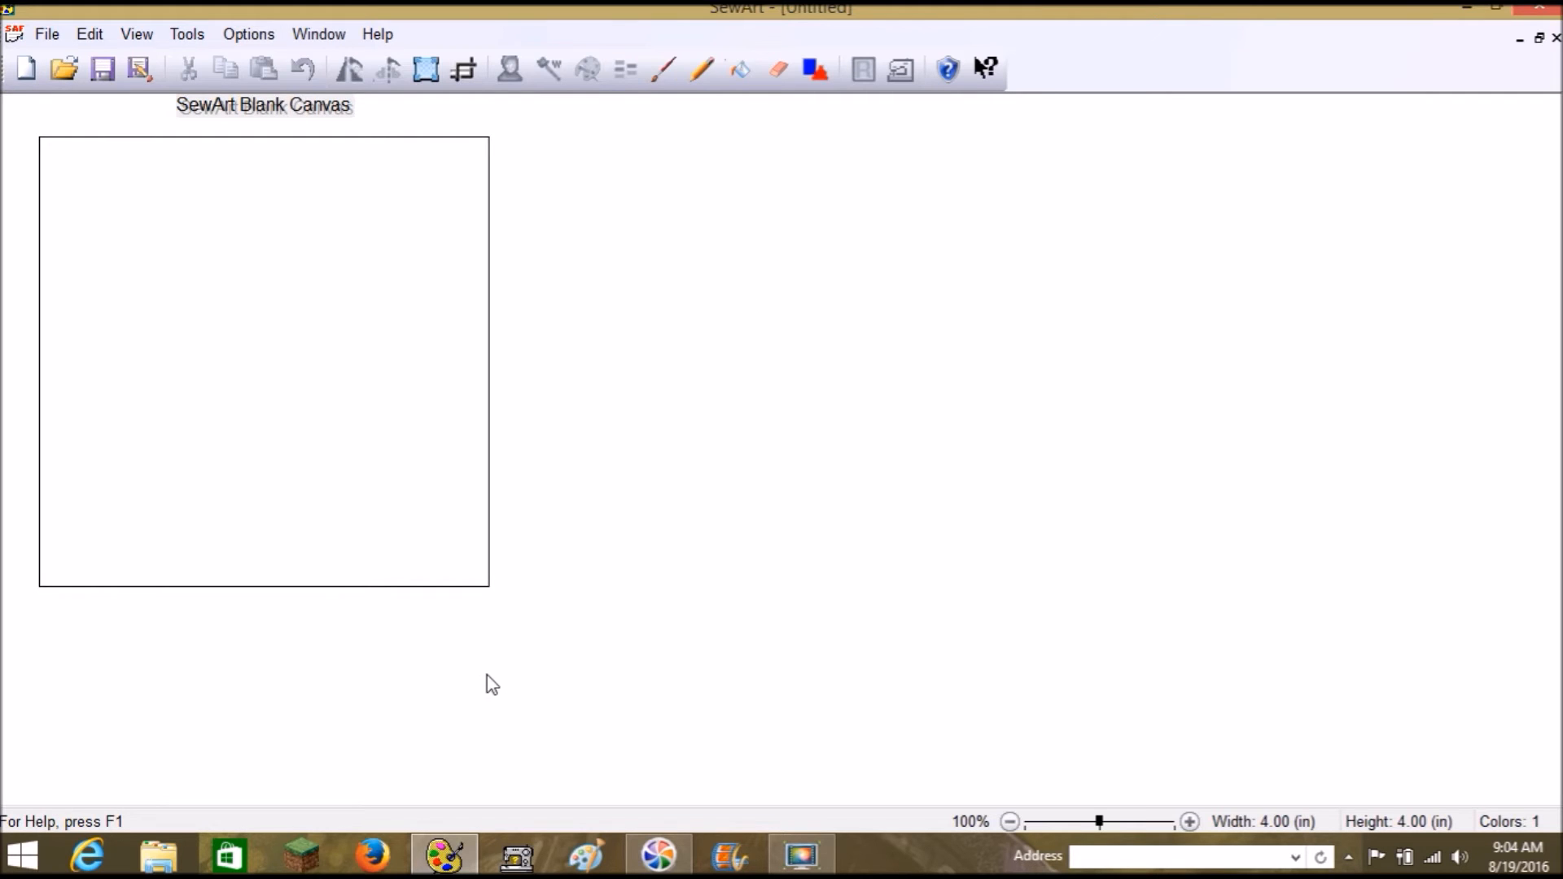
click(708, 61)
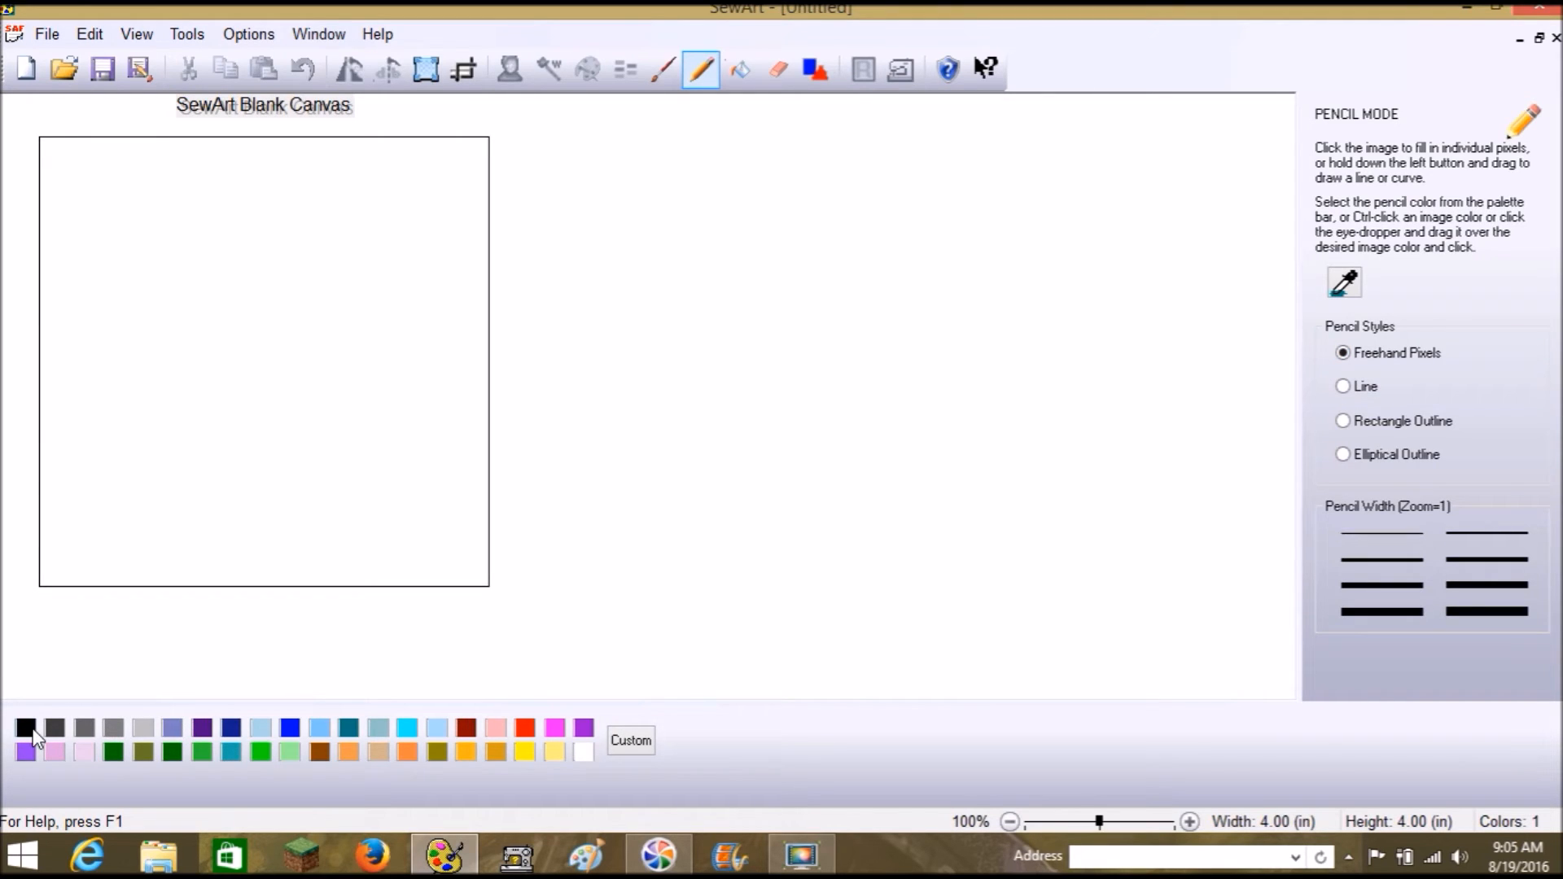
click(1464, 587)
mouse_move(100, 181)
mouse_down()
mouse_move(118, 214)
mouse_move(184, 239)
mouse_move(231, 193)
mouse_move(200, 179)
mouse_move(132, 308)
mouse_move(107, 320)
mouse_move(100, 263)
mouse_move(161, 355)
mouse_move(224, 354)
mouse_move(291, 280)
mouse_move(271, 266)
mouse_move(250, 311)
mouse_move(261, 340)
mouse_move(289, 325)
mouse_move(256, 353)
mouse_move(256, 323)
mouse_move(281, 308)
mouse_move(293, 358)
mouse_move(319, 311)
mouse_move(392, 277)
mouse_move(372, 271)
mouse_move(358, 302)
mouse_move(370, 329)
mouse_move(436, 319)
mouse_up()
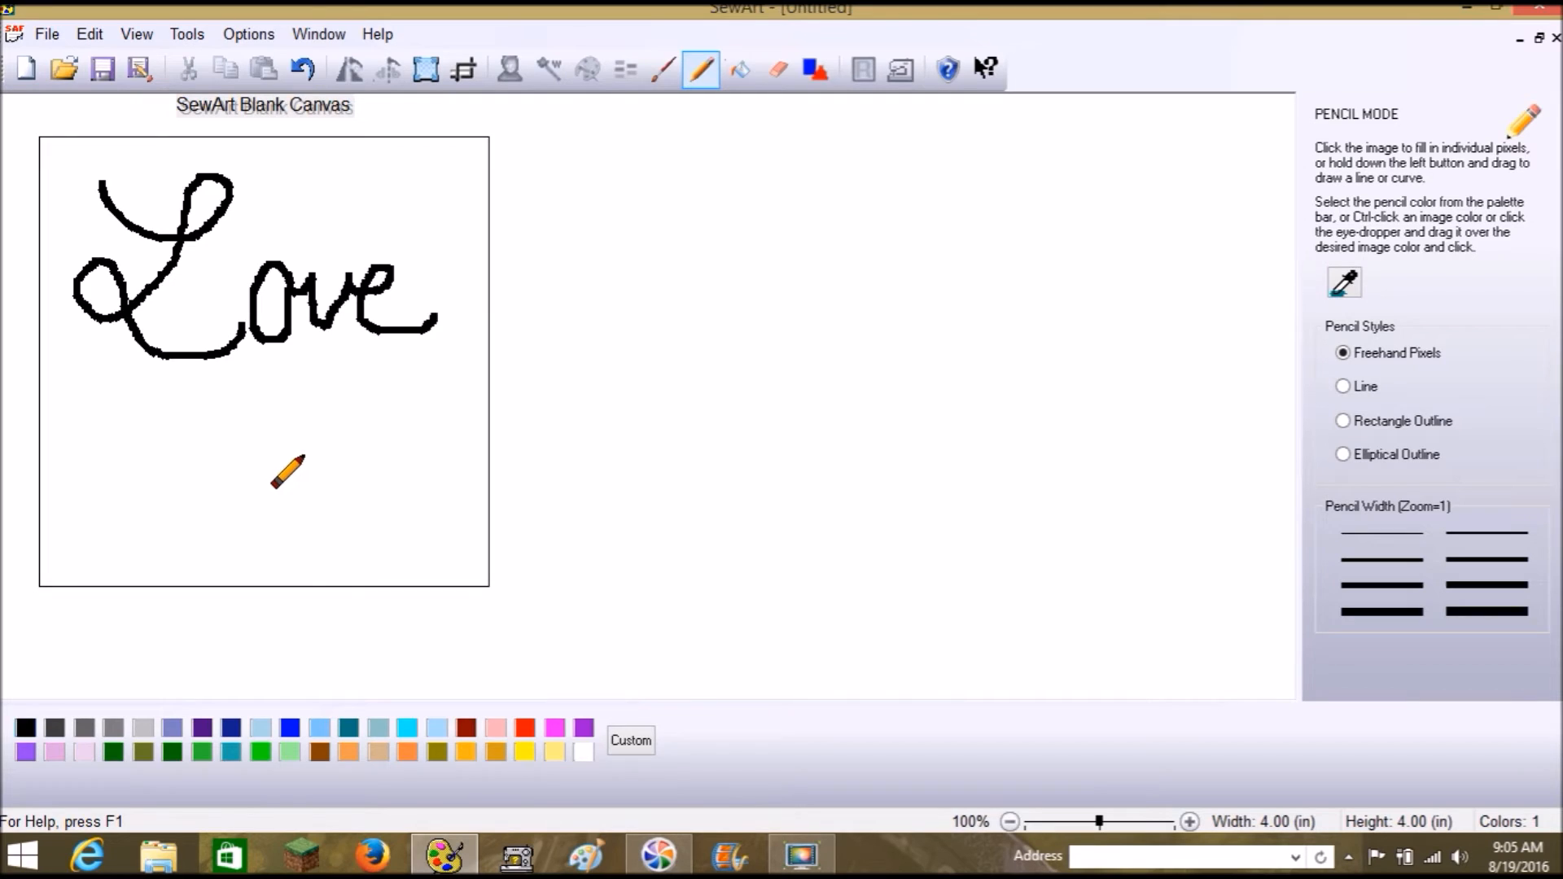
drag(467, 305, 457, 332)
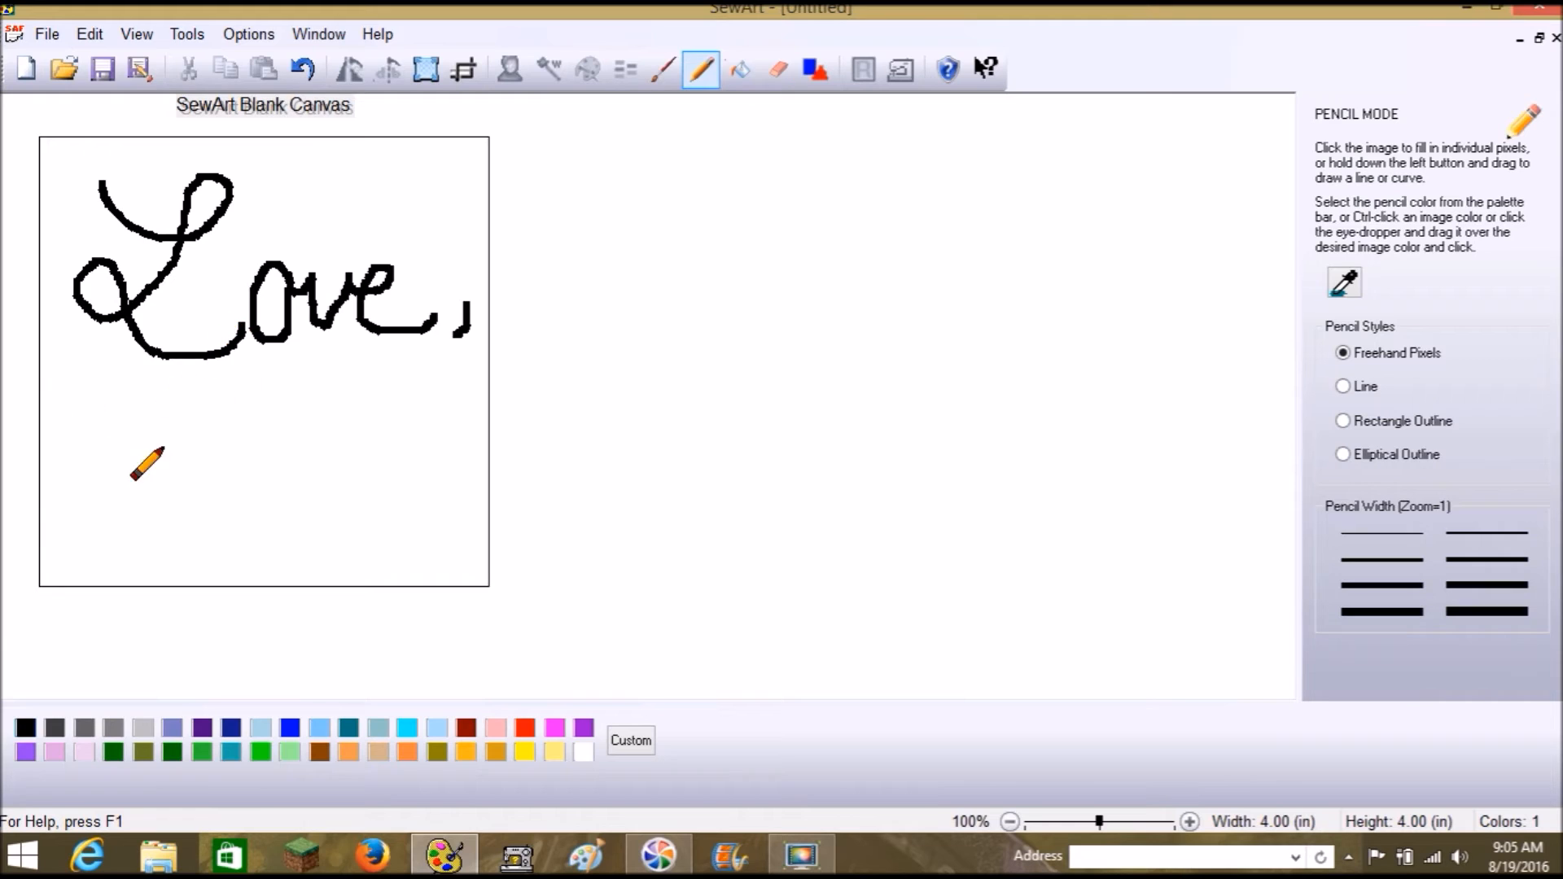
mouse_move(49, 433)
mouse_down()
mouse_move(104, 411)
mouse_move(81, 548)
mouse_move(114, 433)
mouse_move(173, 422)
mouse_move(167, 497)
mouse_move(193, 402)
mouse_move(228, 420)
mouse_move(230, 535)
mouse_move(275, 541)
mouse_move(303, 498)
mouse_move(306, 538)
mouse_move(368, 537)
mouse_move(354, 501)
mouse_move(304, 502)
mouse_move(384, 468)
mouse_move(393, 537)
mouse_move(414, 472)
mouse_move(429, 483)
mouse_move(425, 533)
mouse_move(455, 458)
mouse_move(484, 572)
mouse_up()
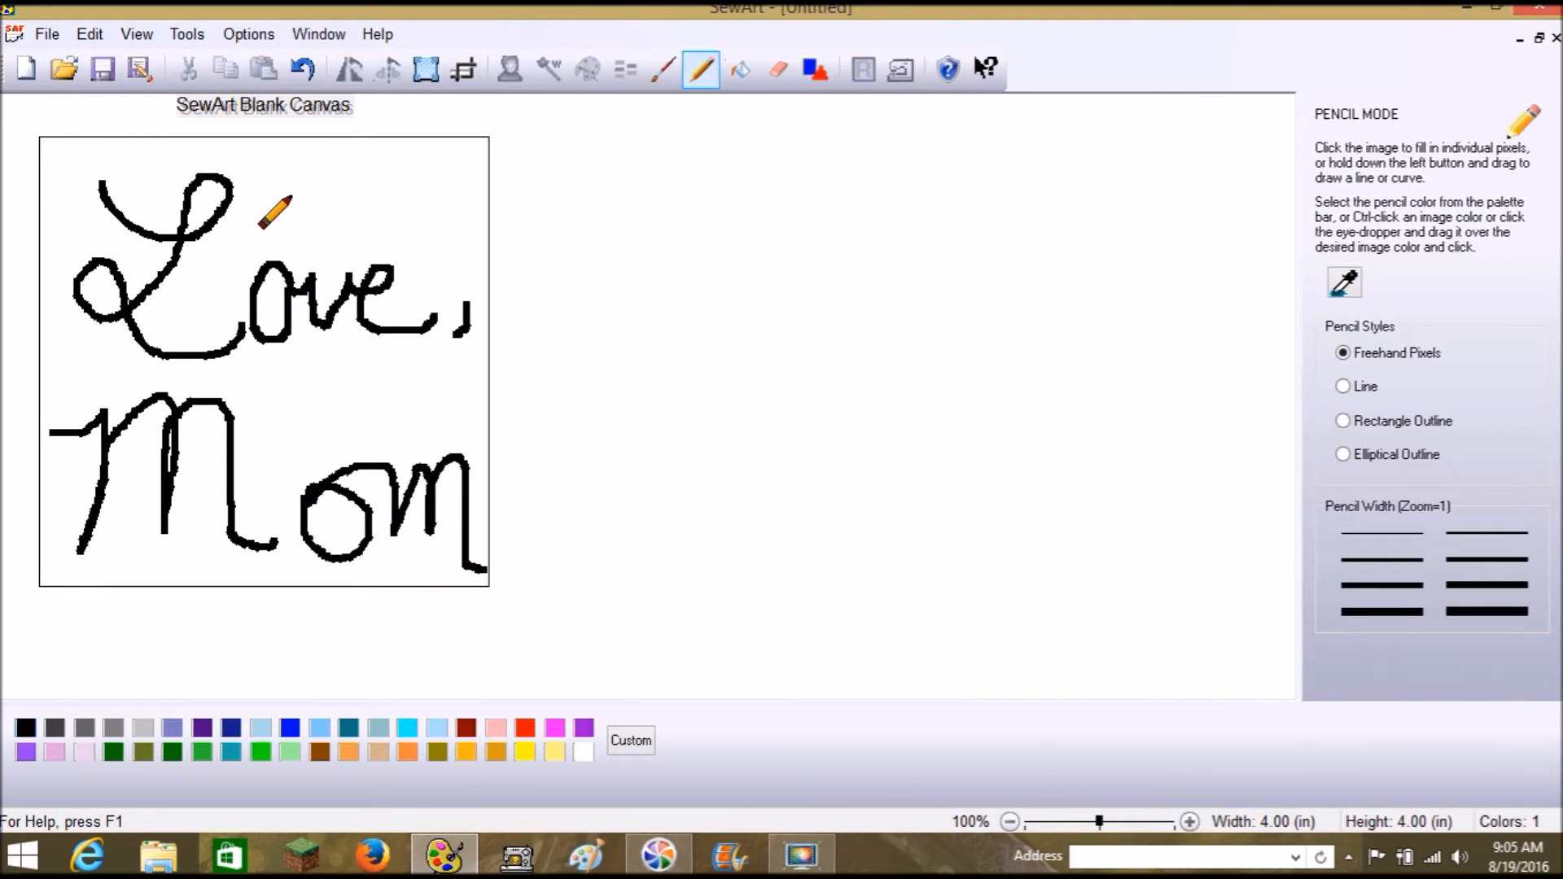
mouse_move(282, 172)
mouse_down()
mouse_move(280, 189)
mouse_move(313, 176)
mouse_move(276, 221)
mouse_move(265, 214)
mouse_move(283, 213)
mouse_move(312, 257)
mouse_move(329, 249)
mouse_up()
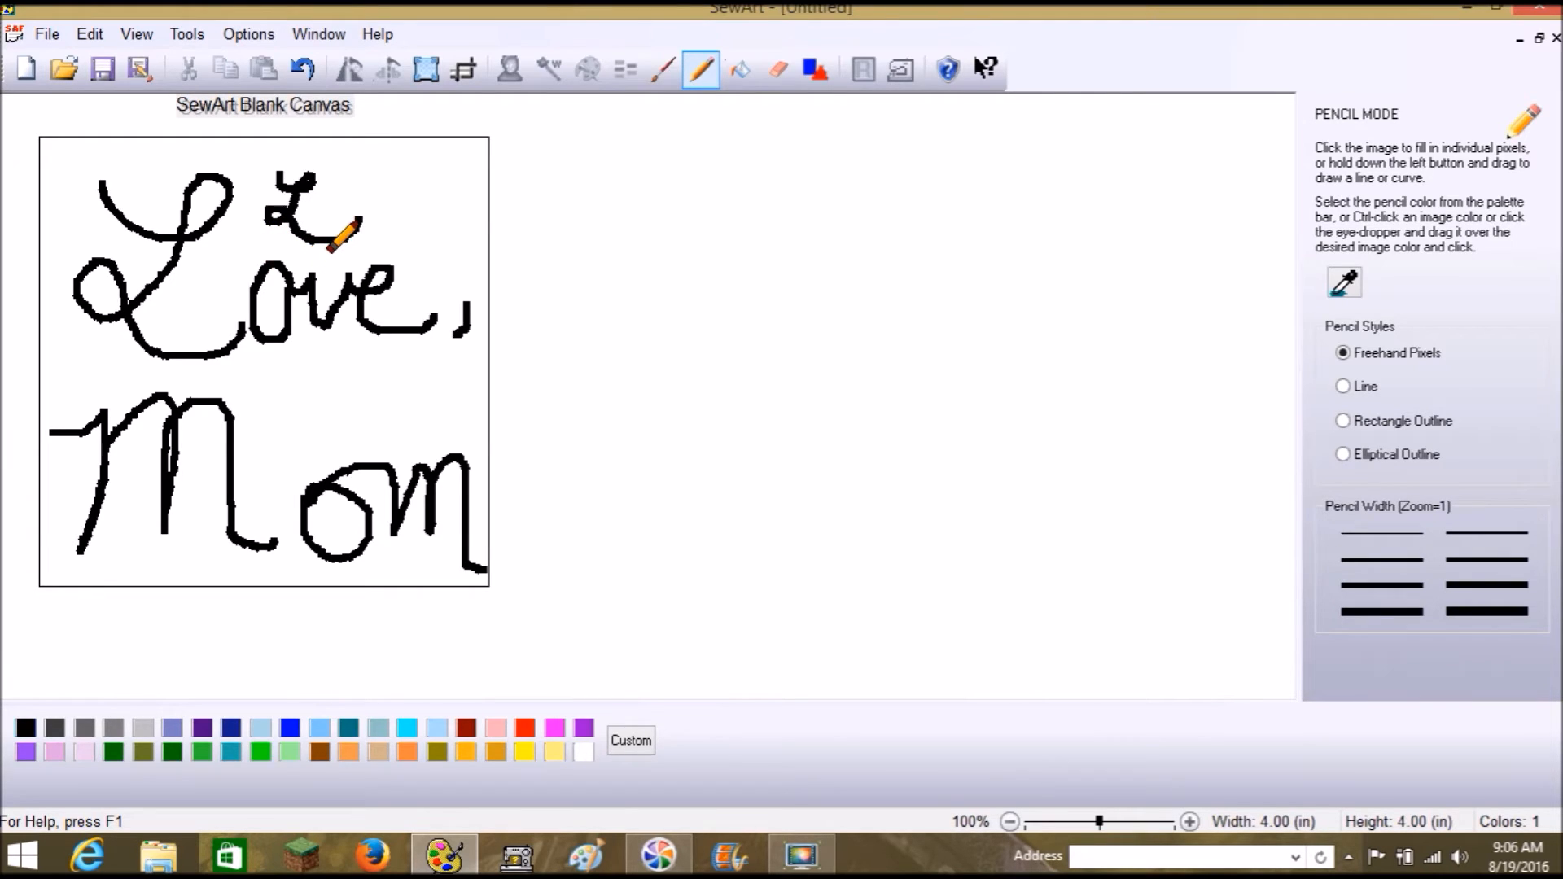
click(312, 80)
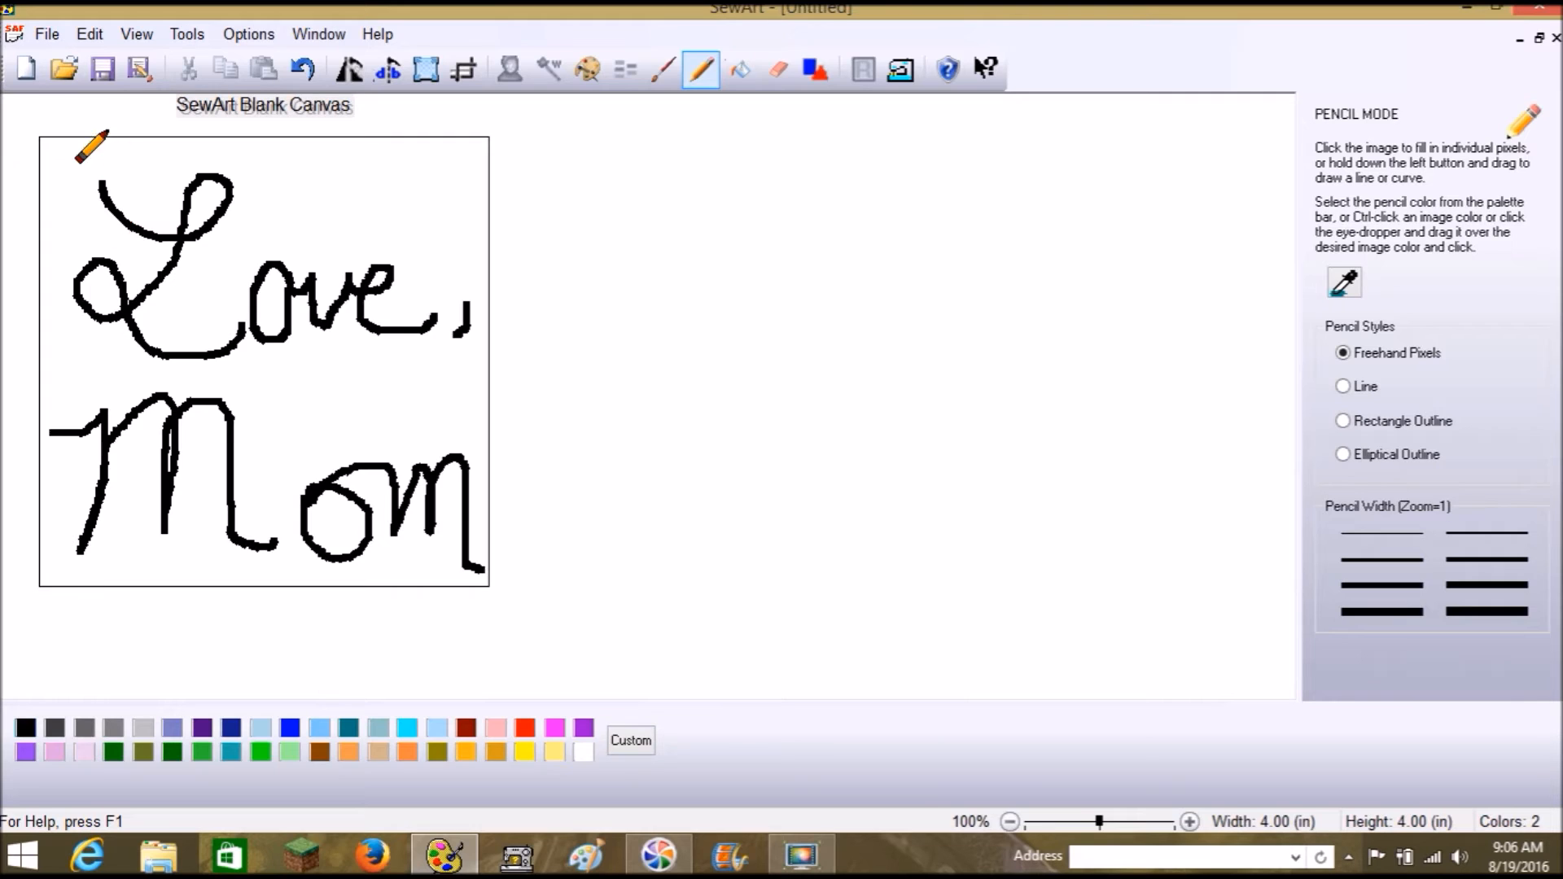
click(700, 71)
click(425, 69)
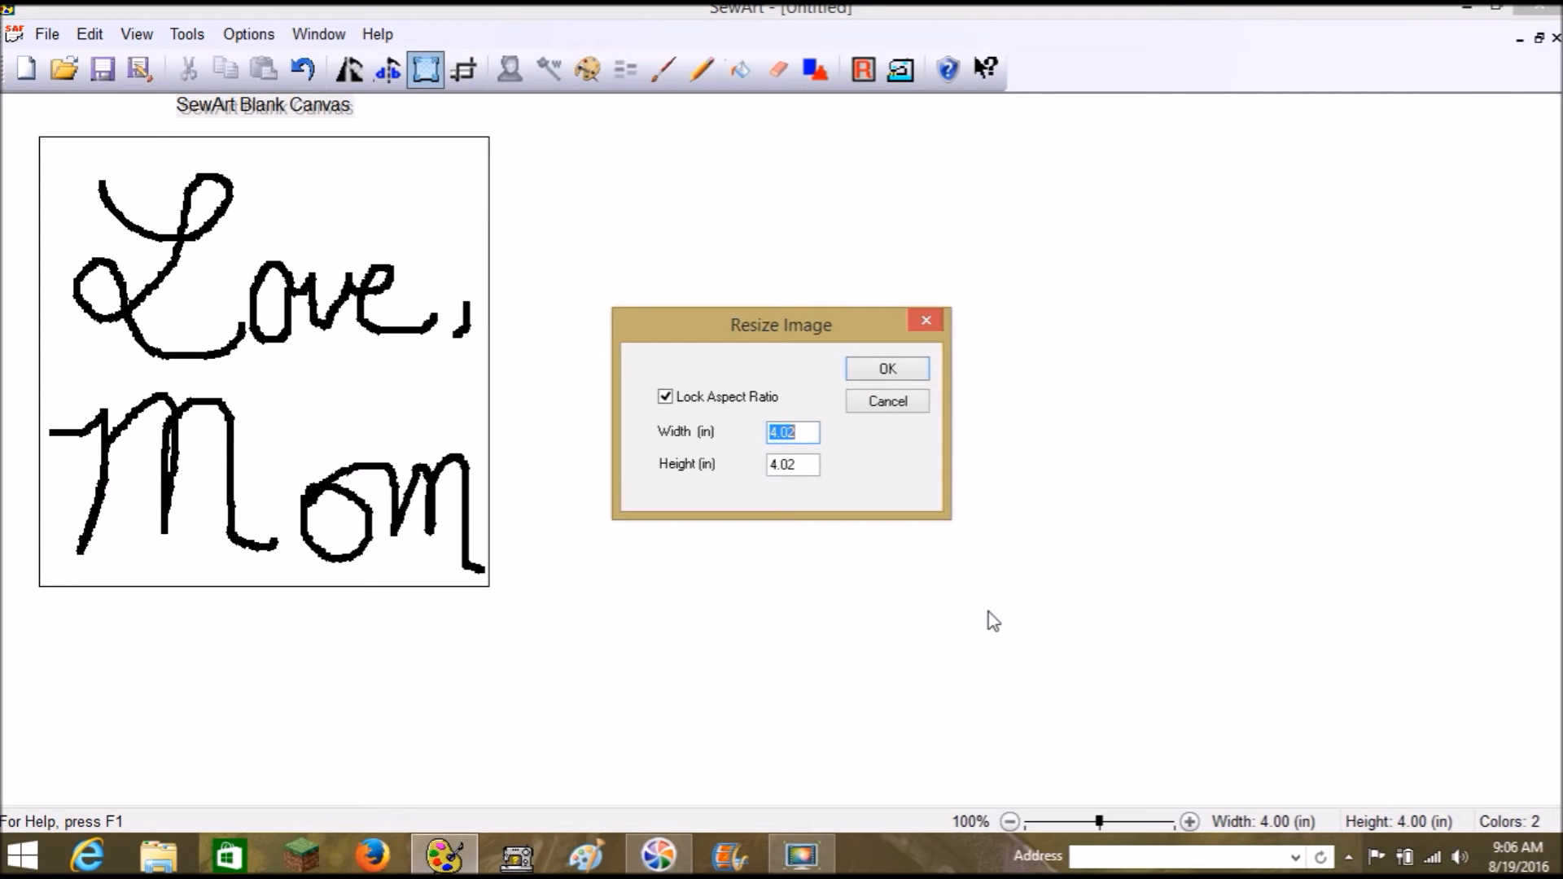
text(3)
click(885, 404)
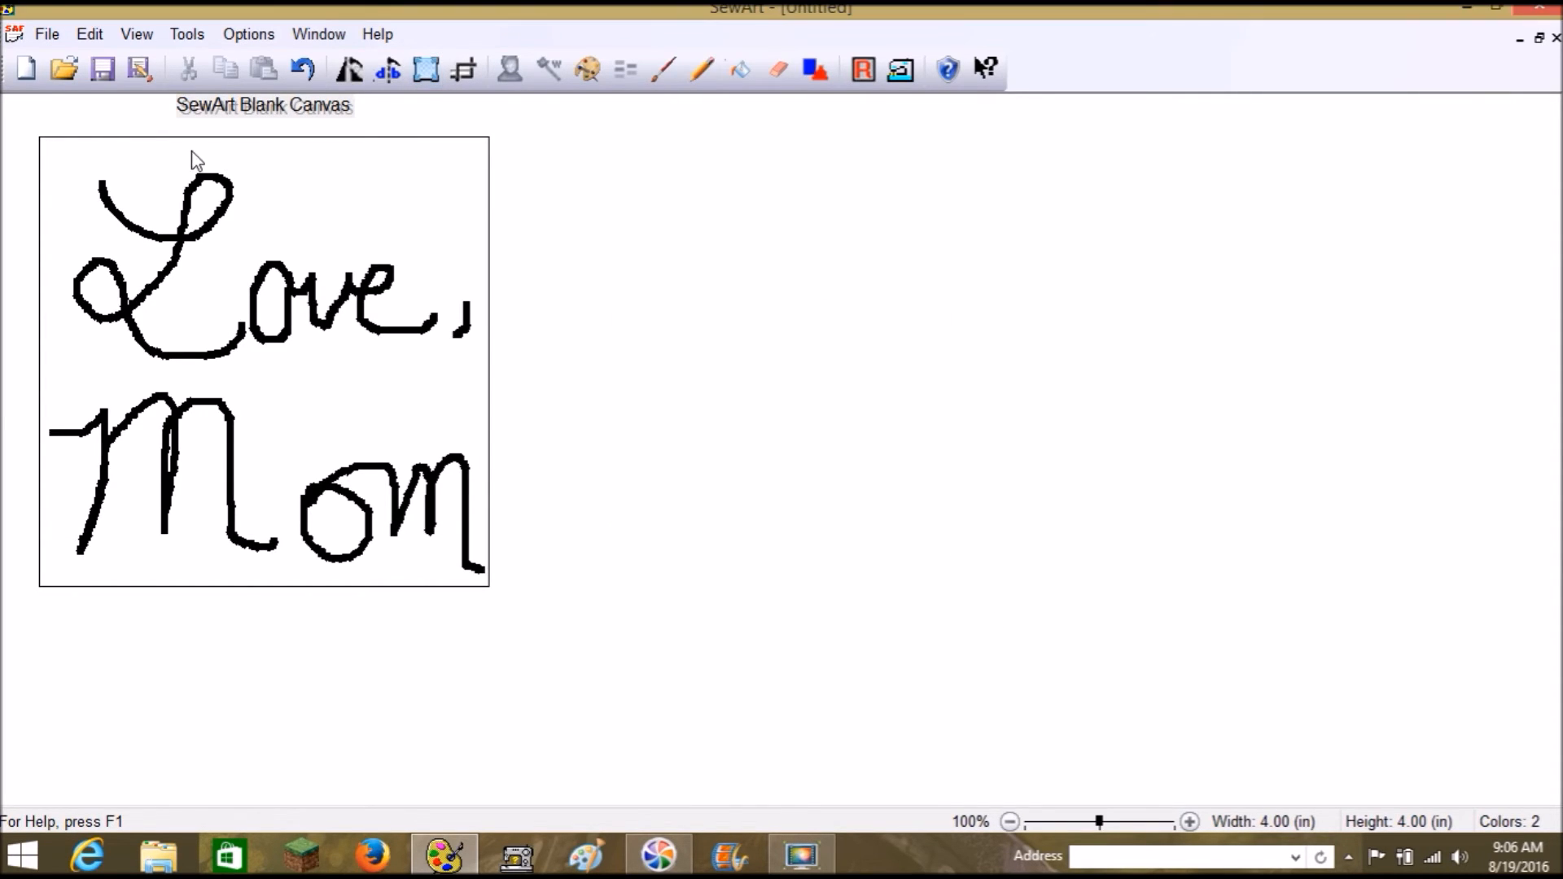
Crop the empty strip above the writing to a 3.99 x 3.73 in image, and resize it to 3.90 in wide with locked aspect ratio
click(464, 69)
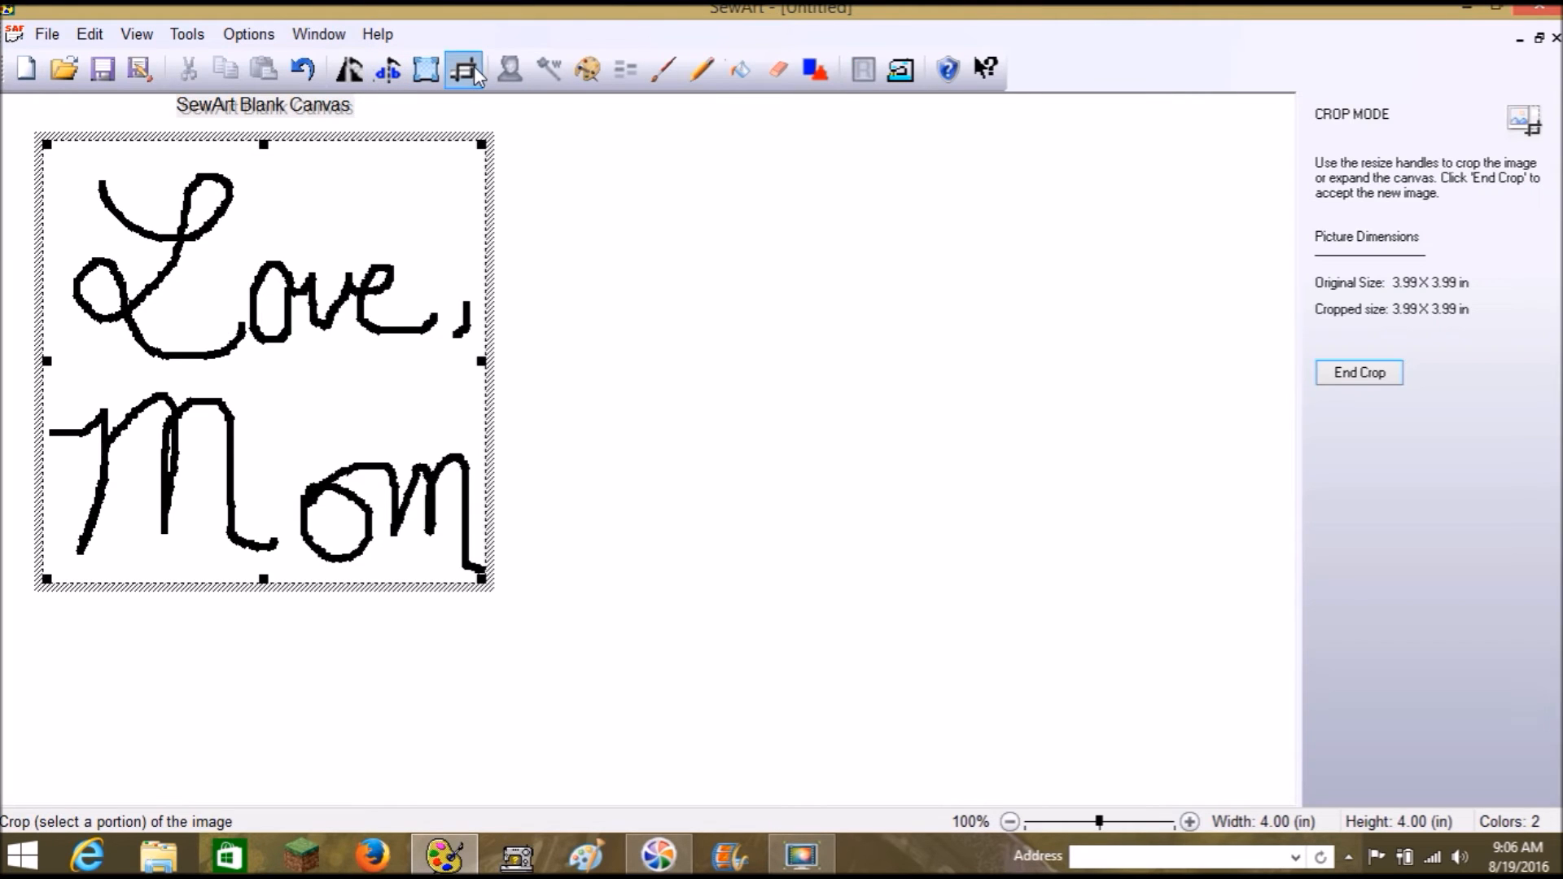
drag(261, 147, 264, 175)
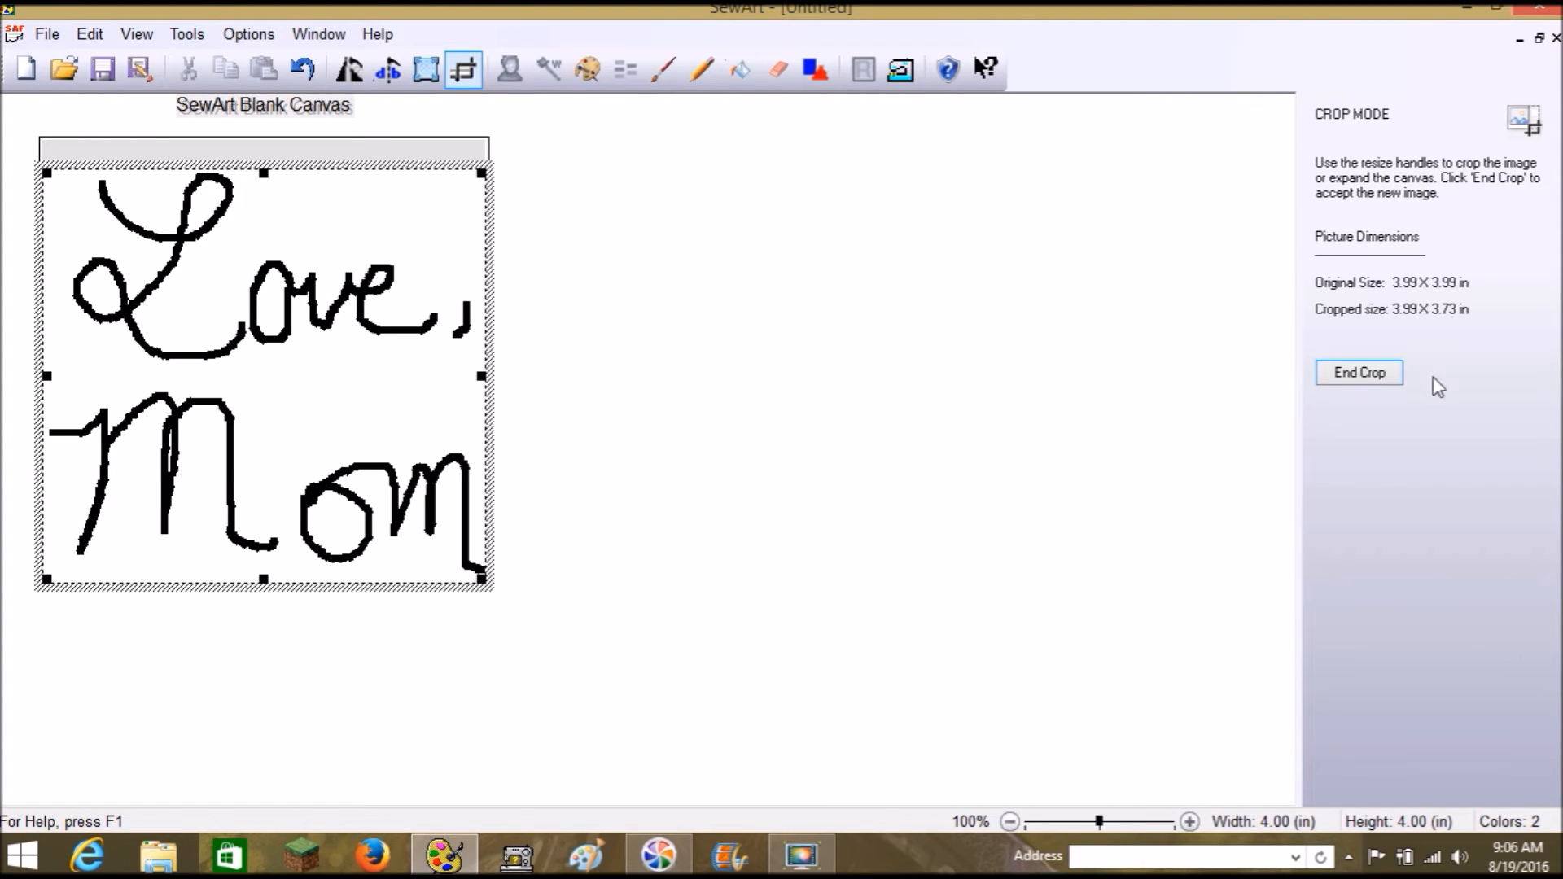
click(1358, 373)
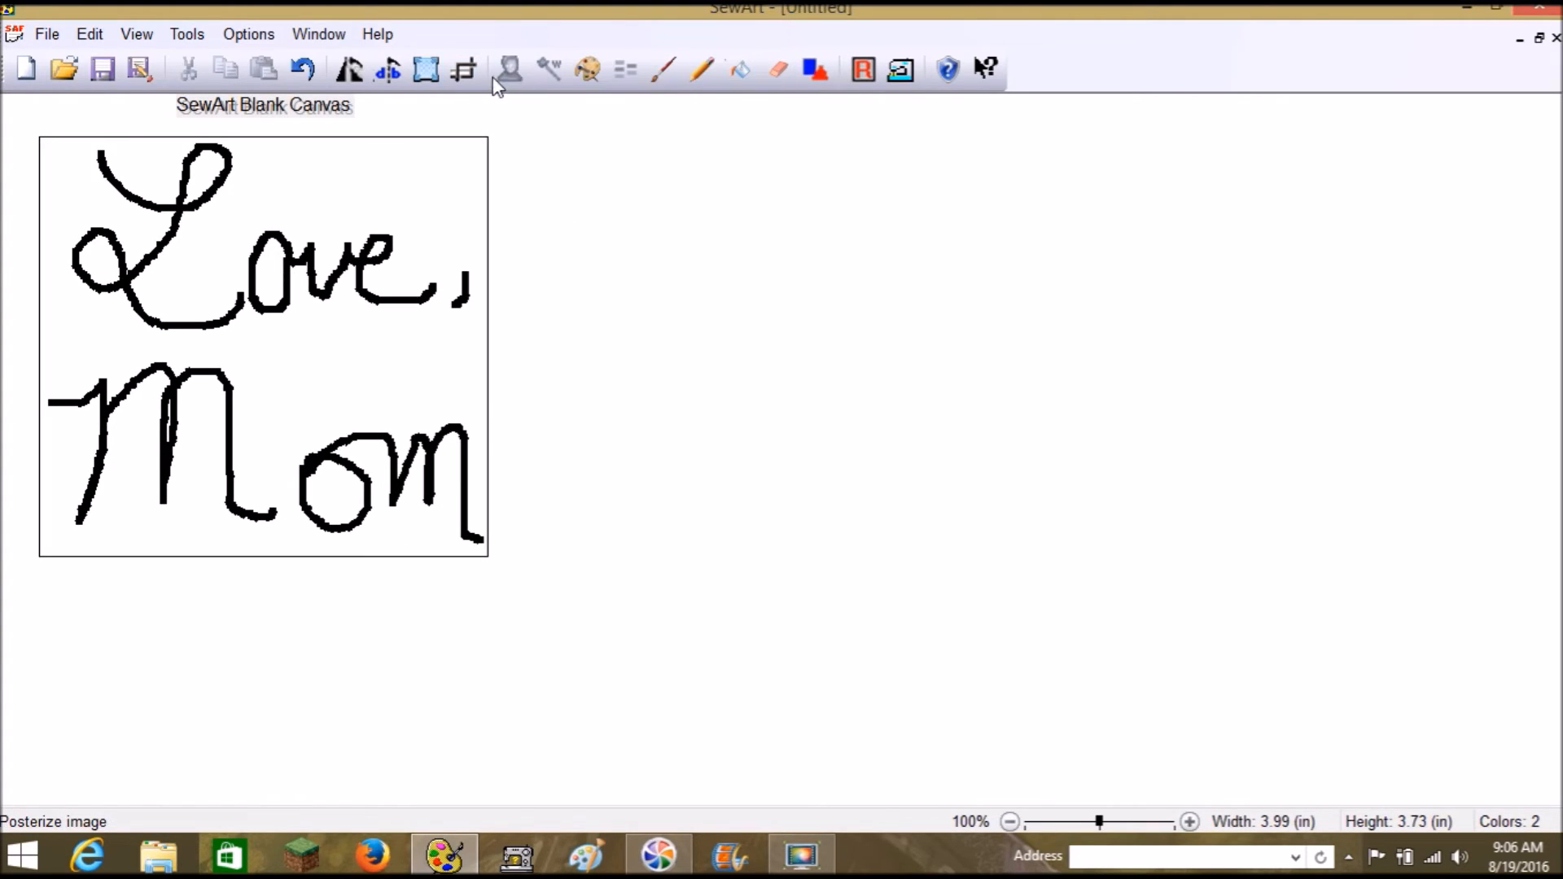
click(426, 71)
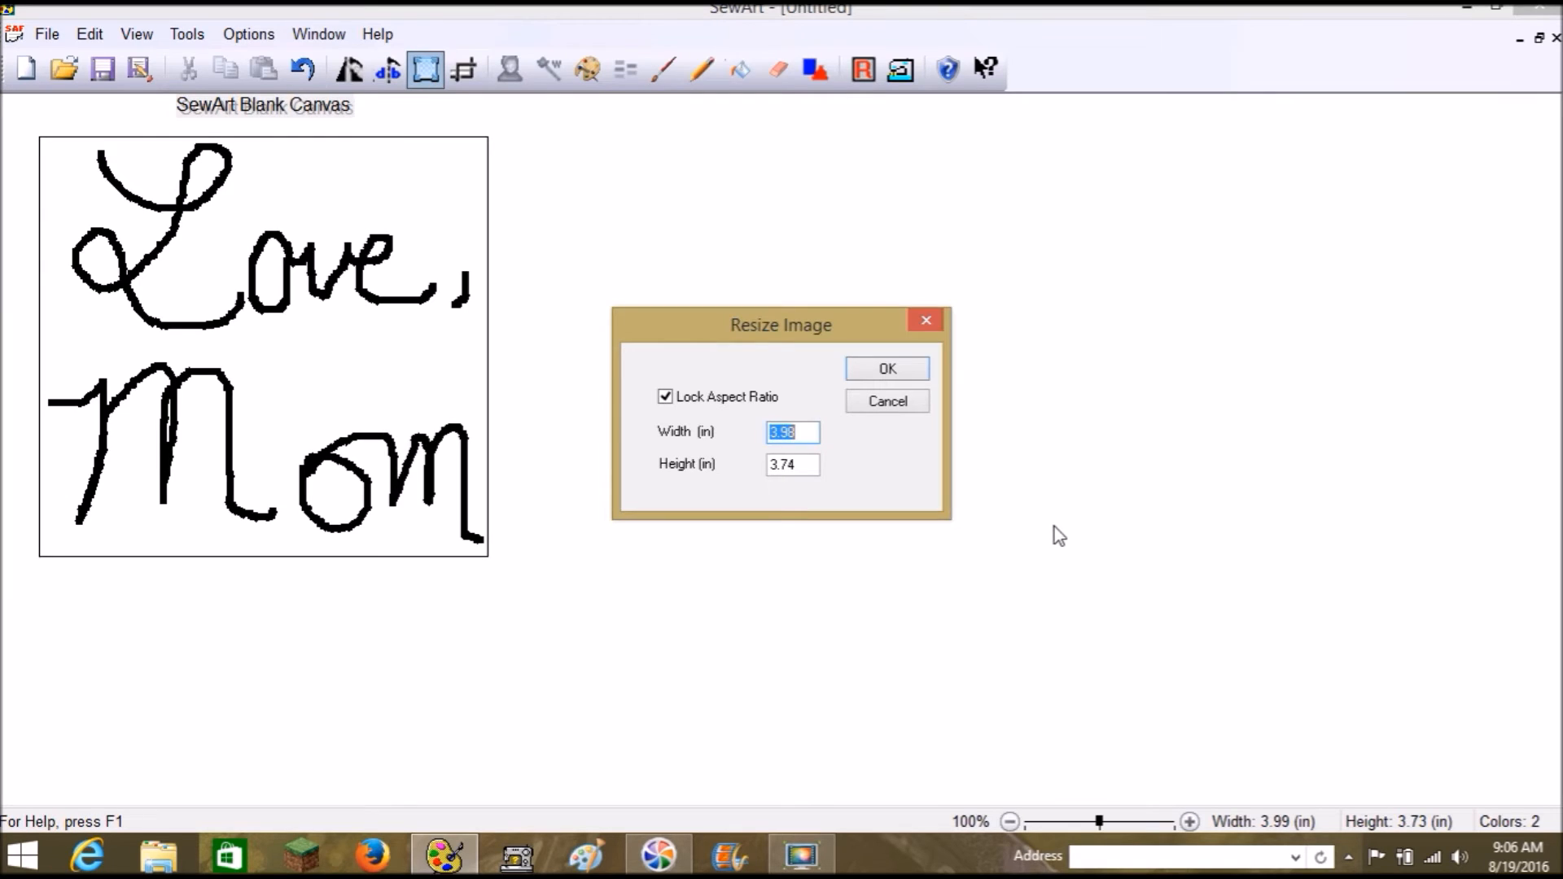
text(3.90)
click(863, 373)
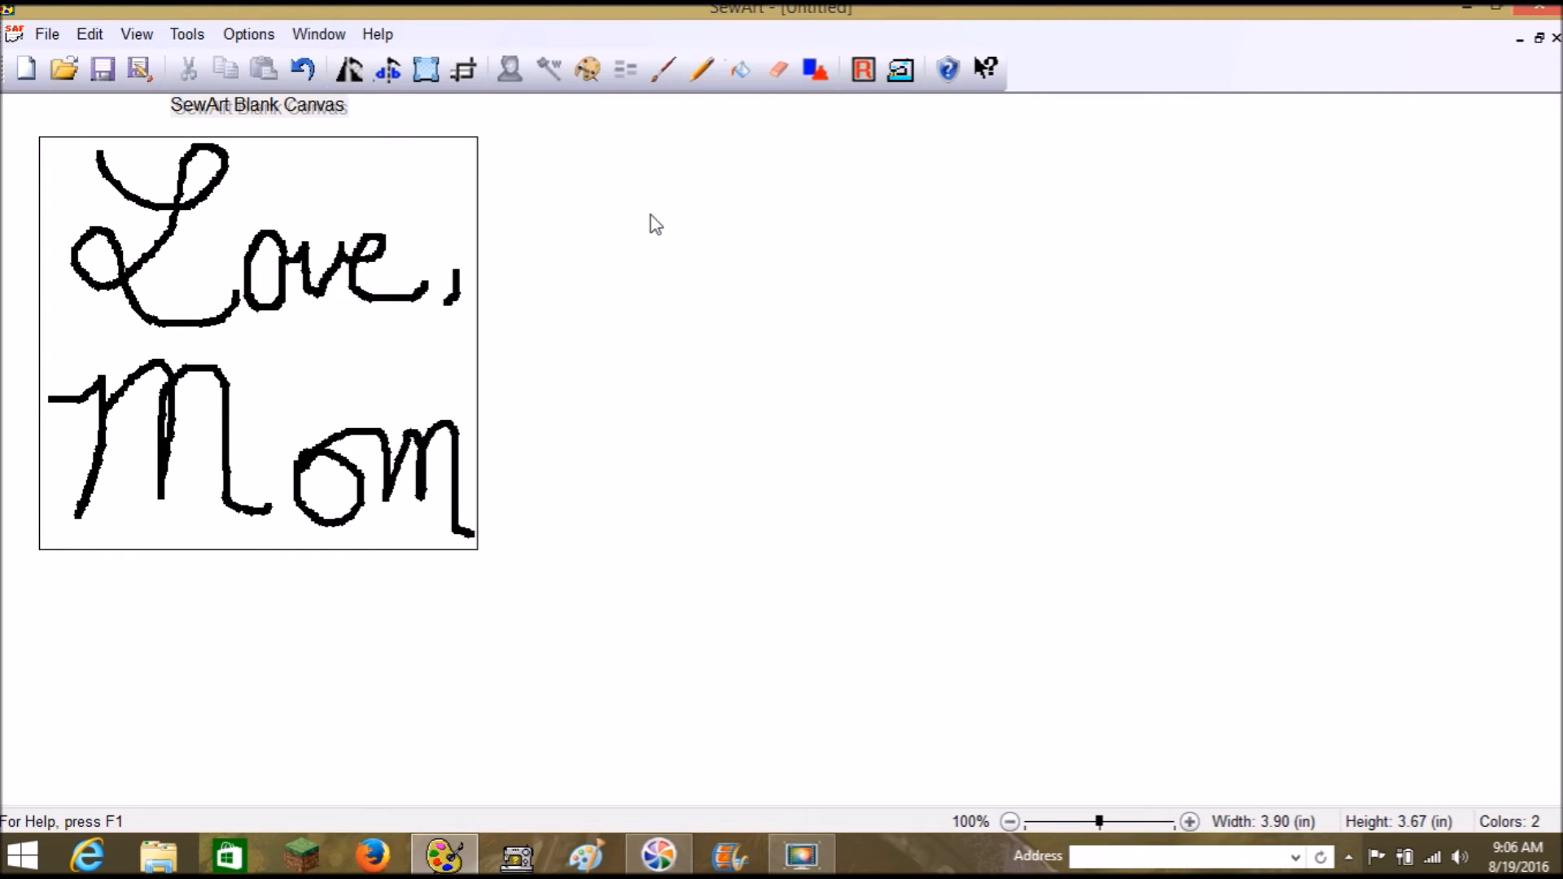
Switch to stitch mode and auto-sew the image as satin centerline at height 2, with the white background as the transparent color
click(899, 70)
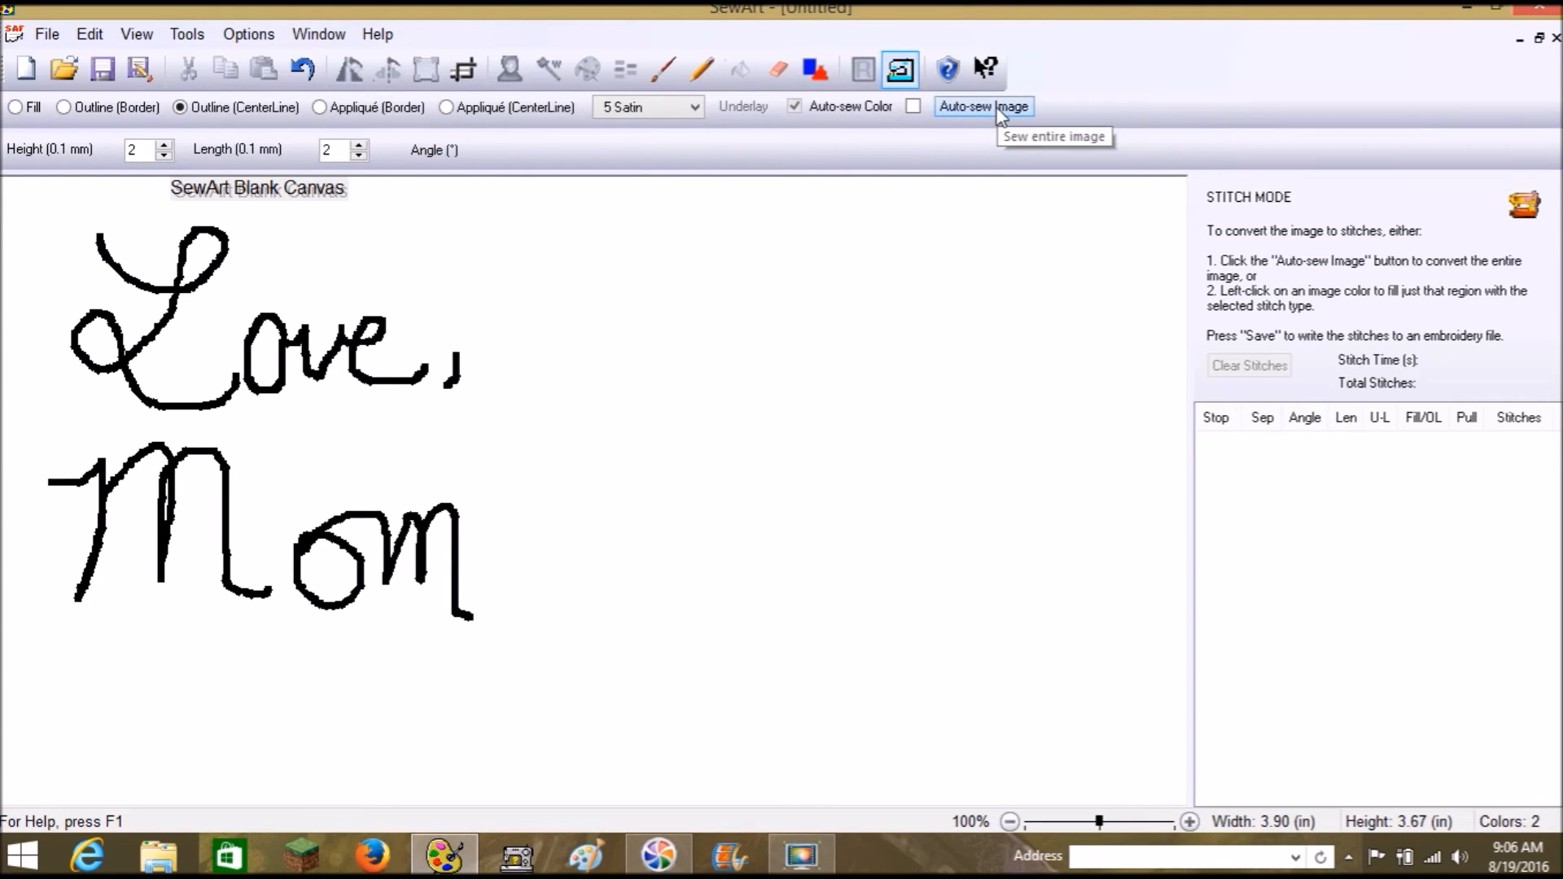
click(999, 111)
click(997, 135)
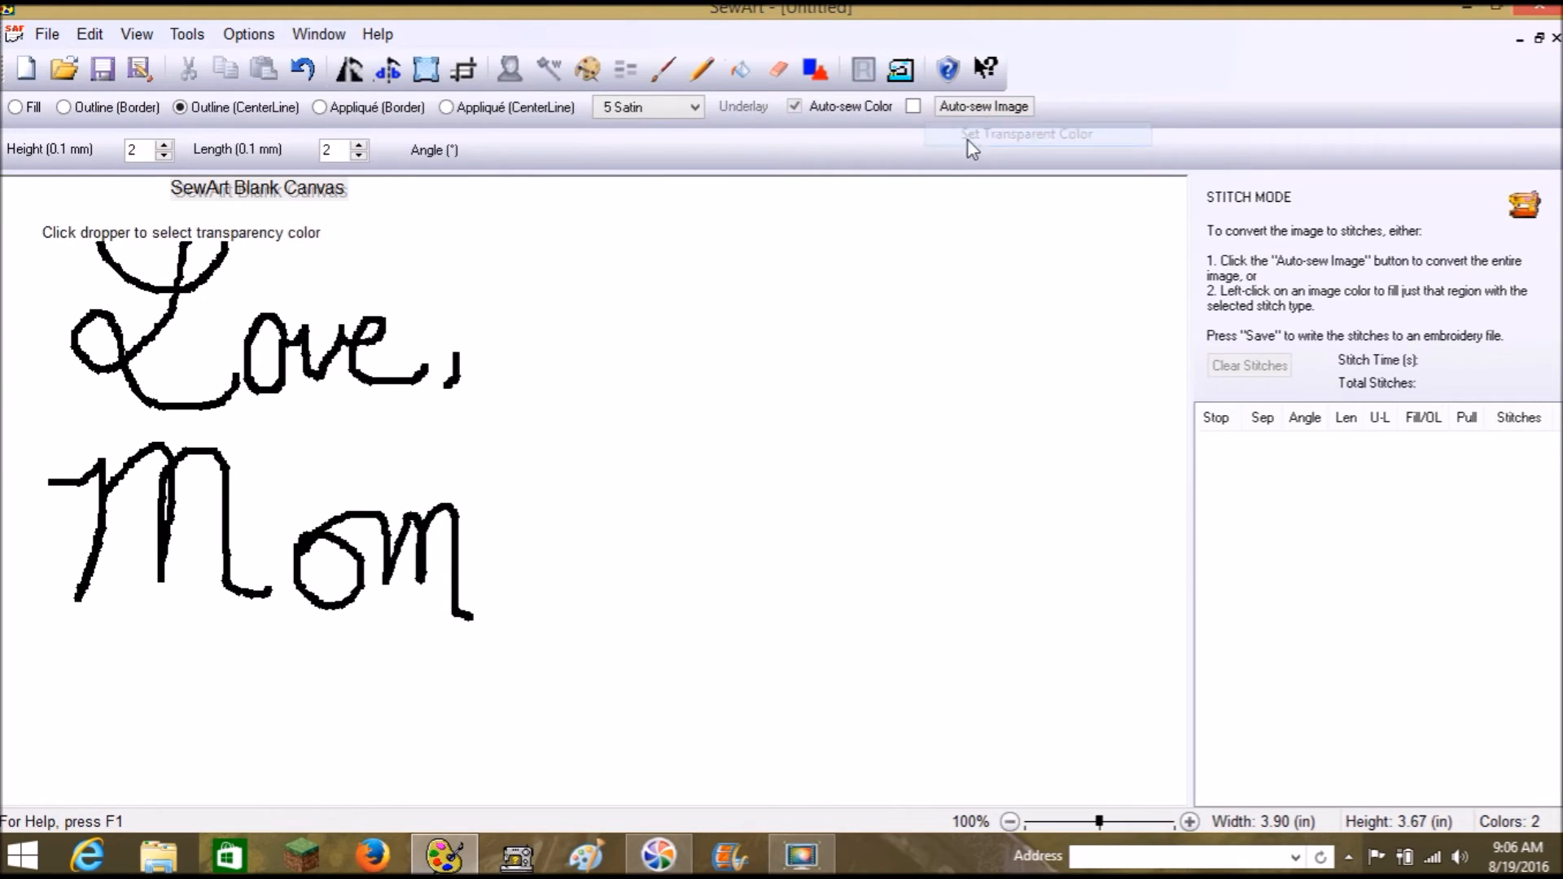
click(329, 281)
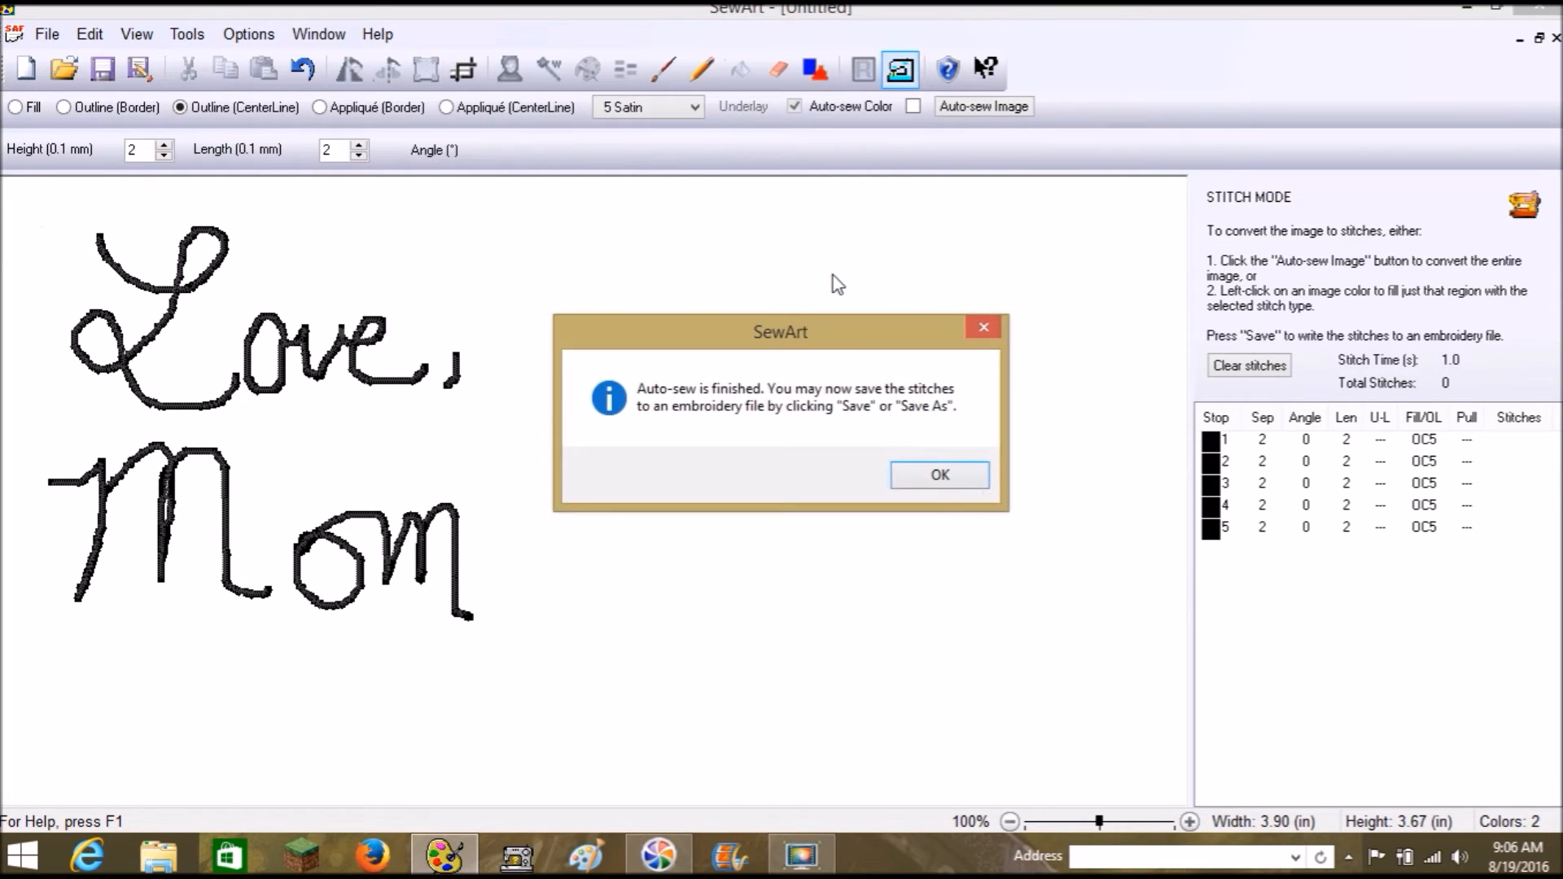
click(954, 479)
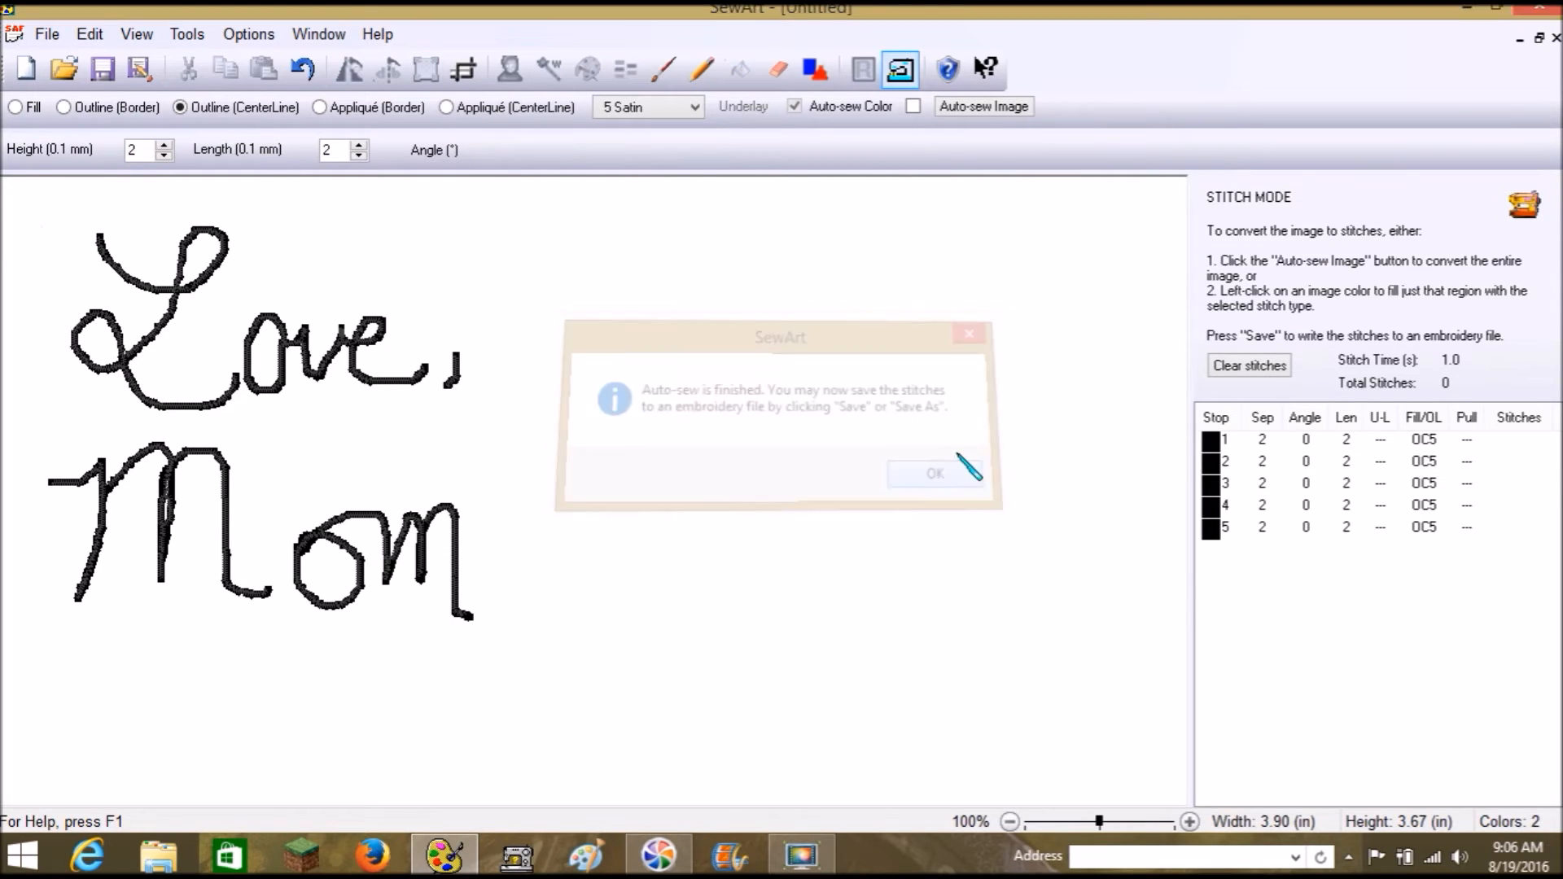
Clear the stitches, set the satin height to 45, and auto-sew the image again with the white background transparent
click(1237, 373)
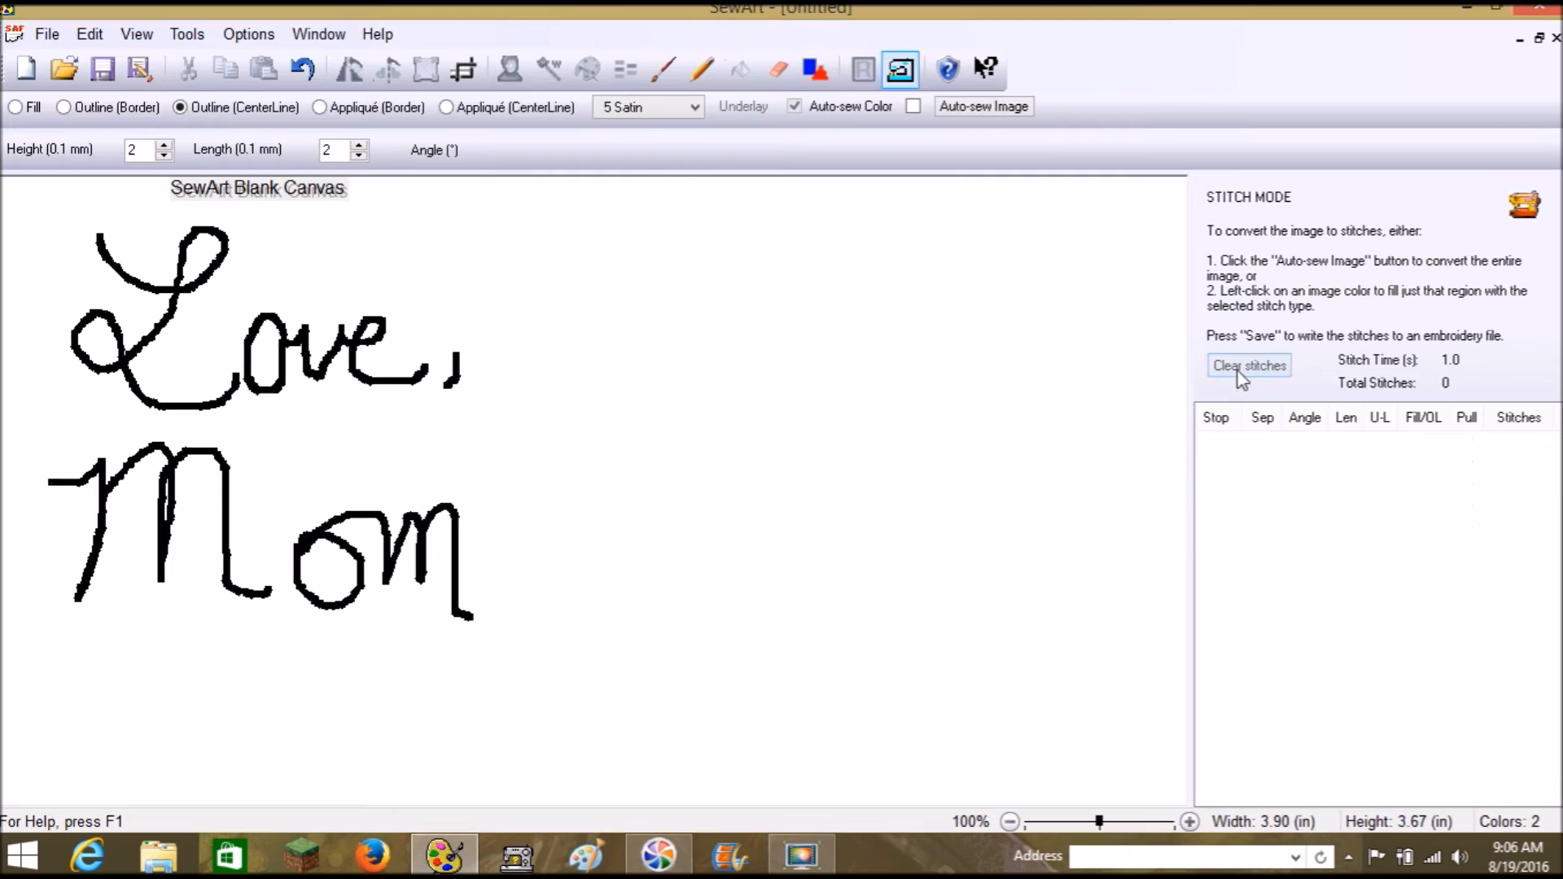
double_click(142, 152)
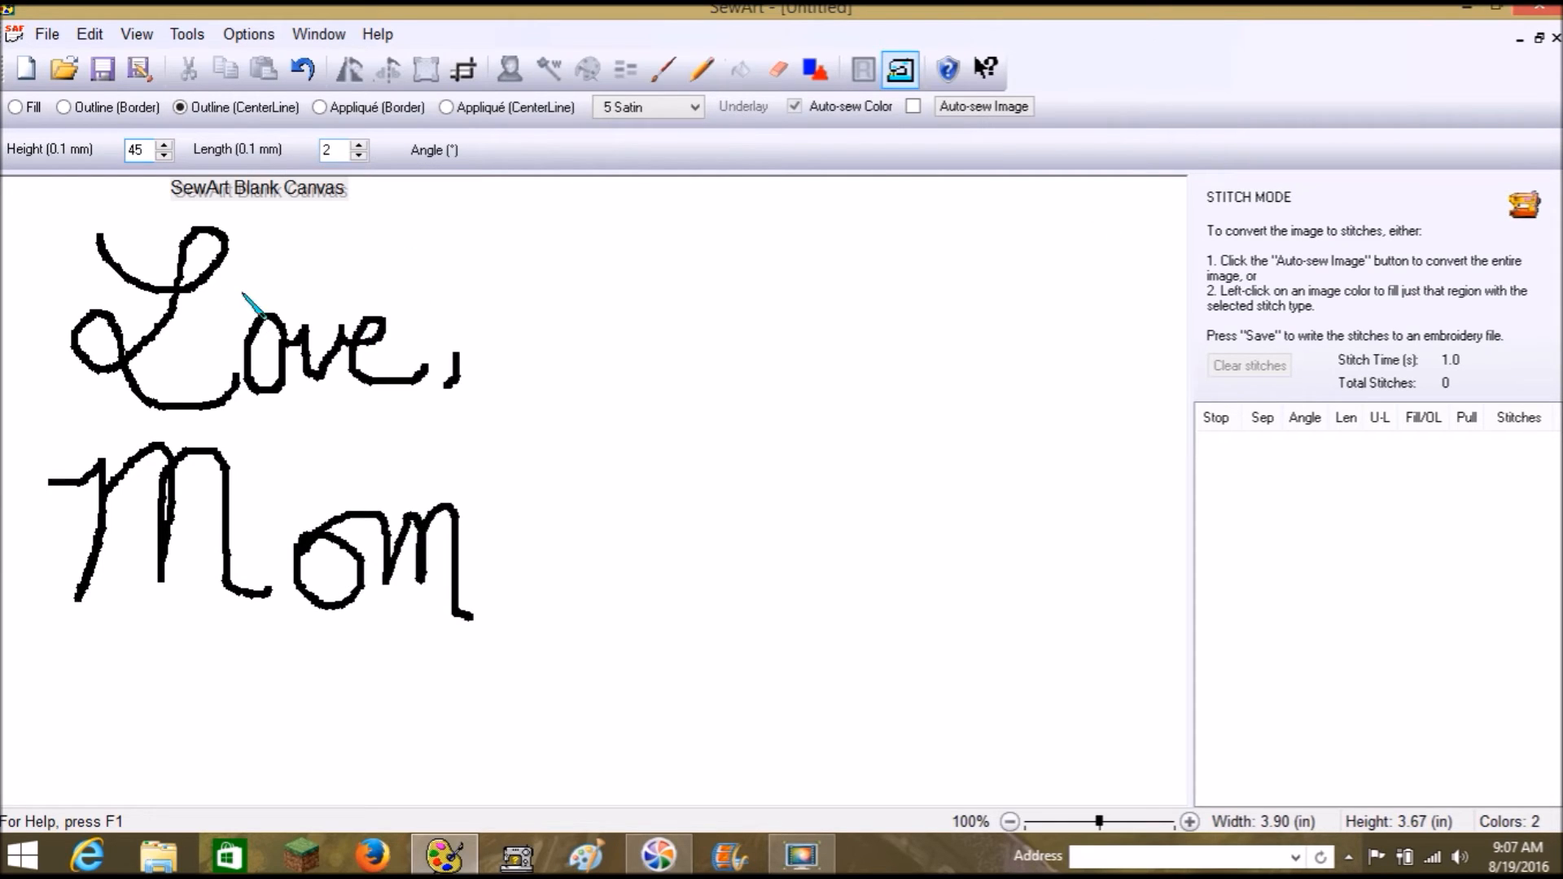
click(1006, 108)
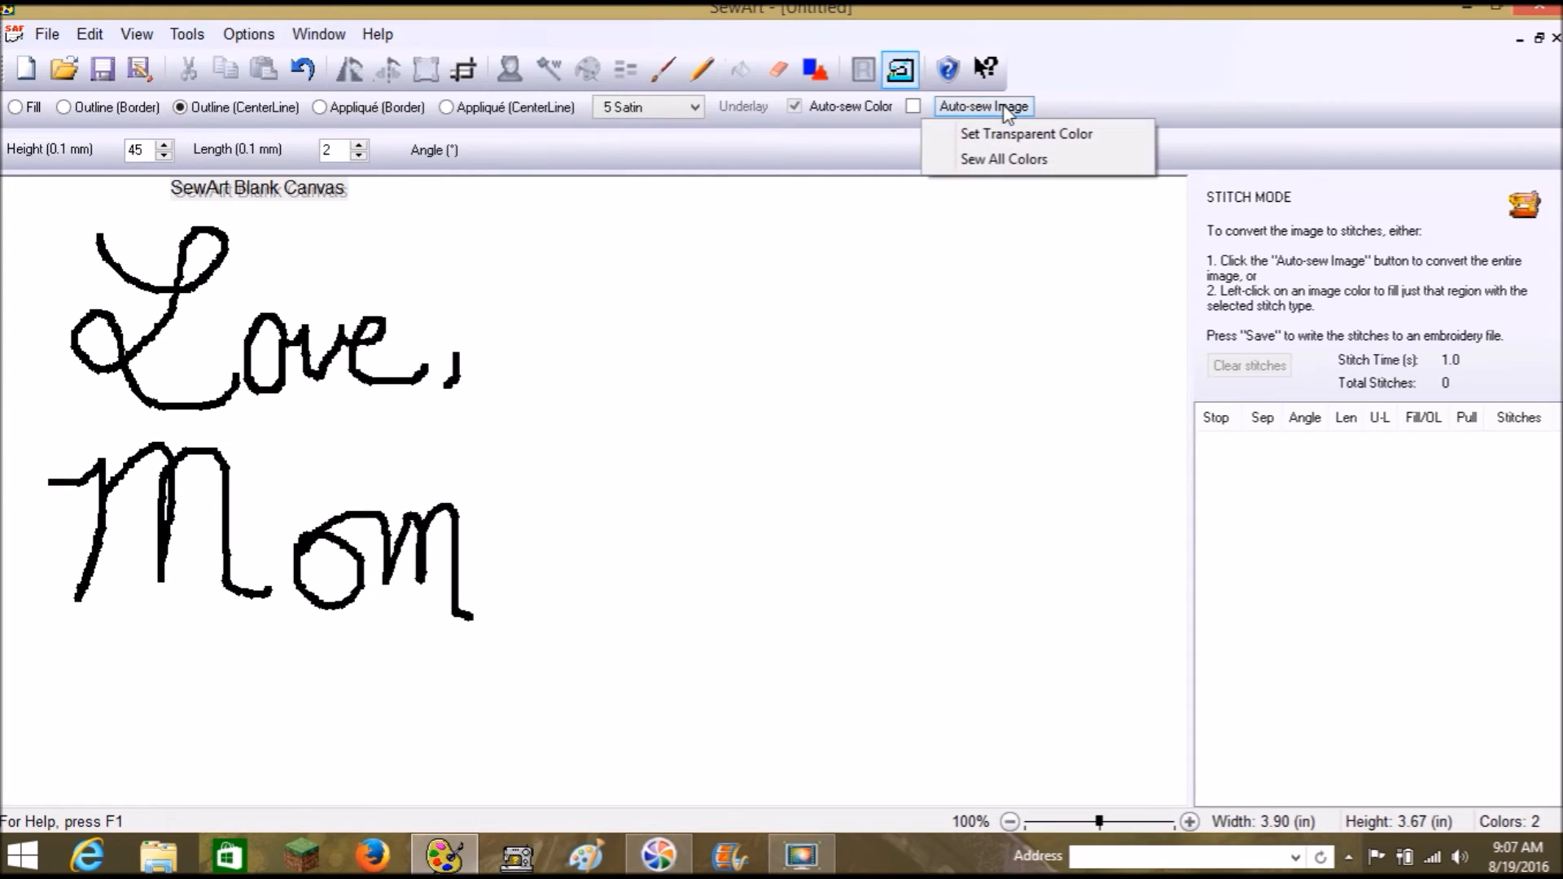
click(1009, 133)
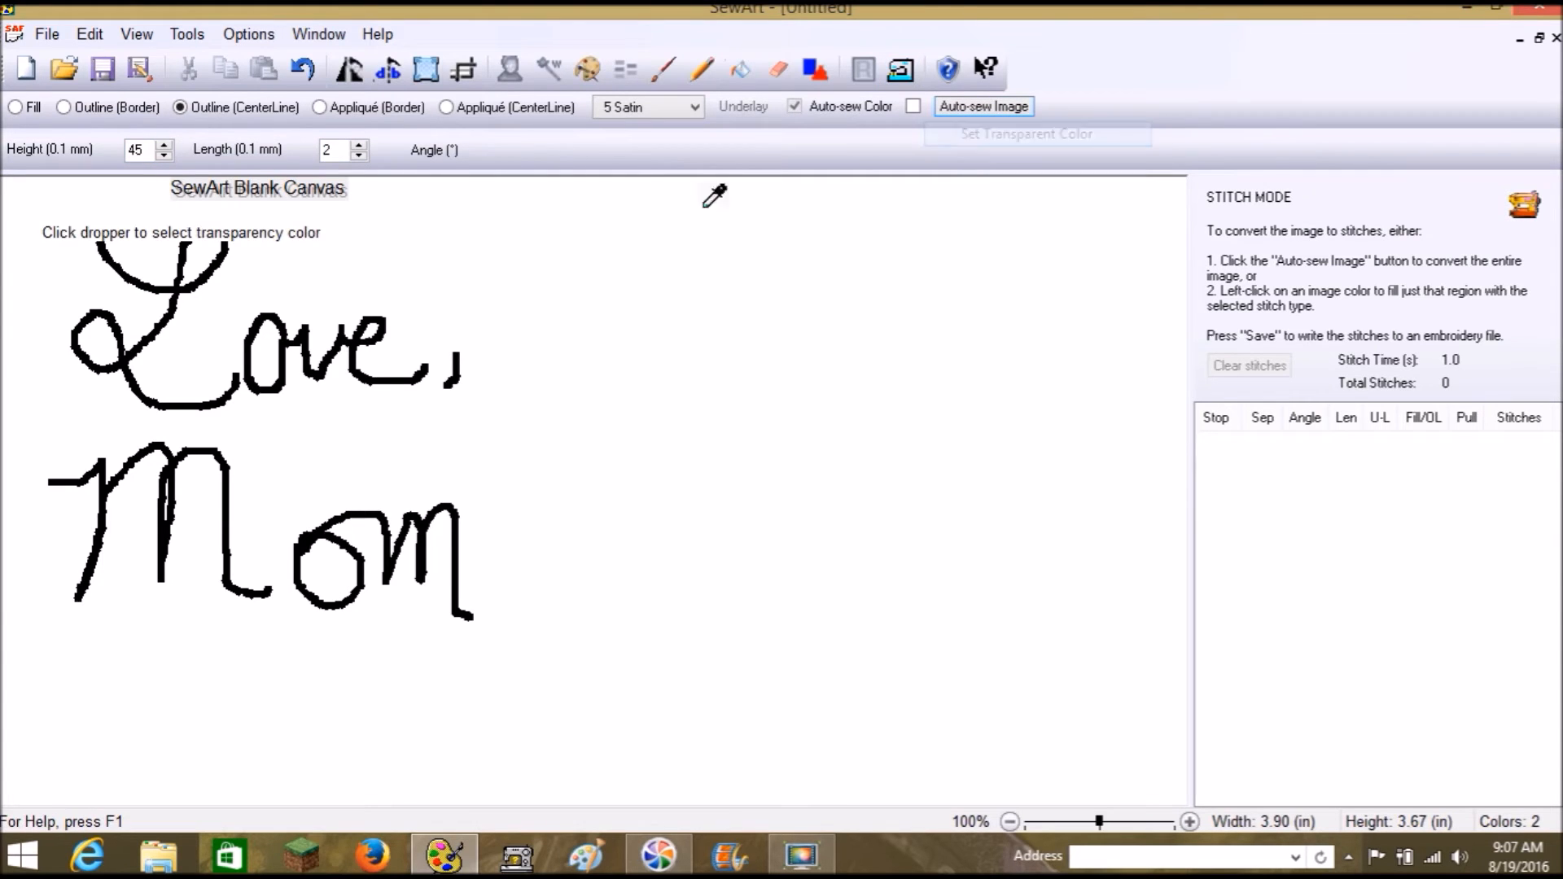
click(368, 287)
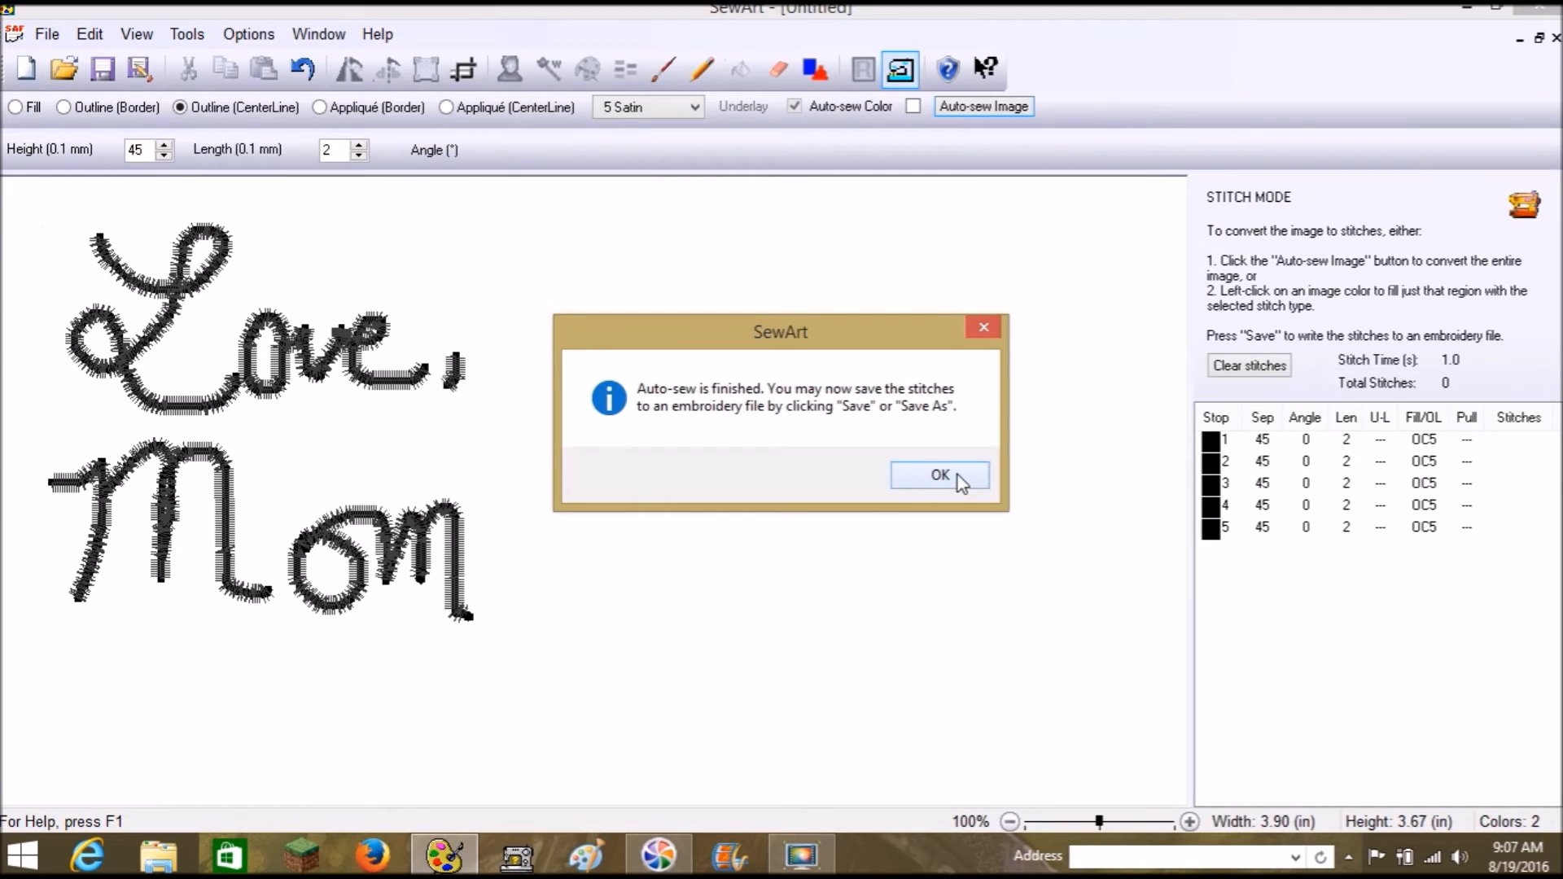
click(940, 475)
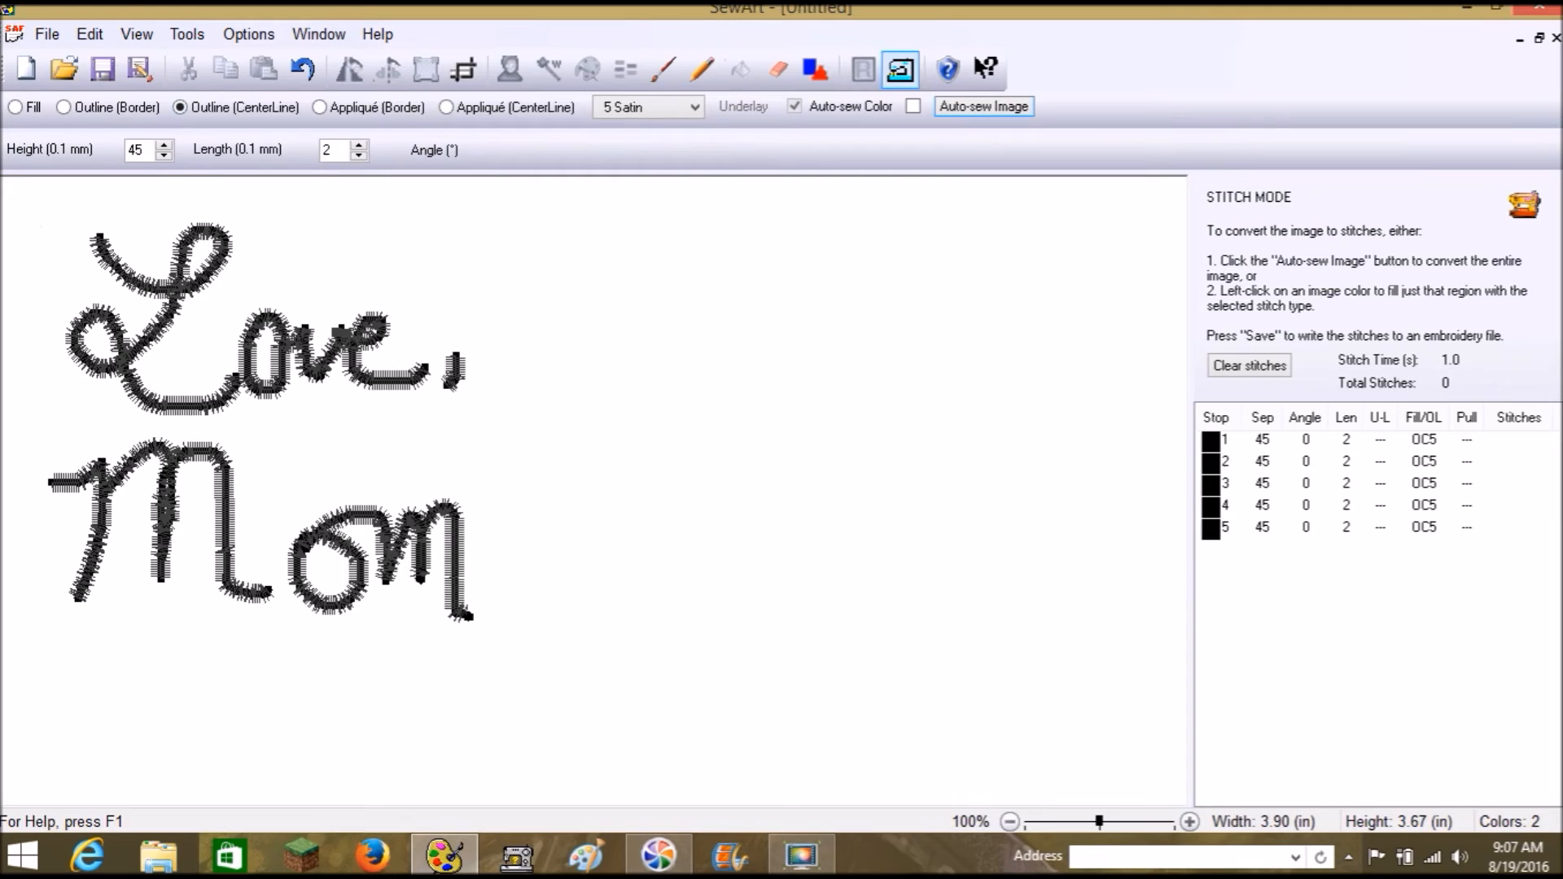
click(48, 36)
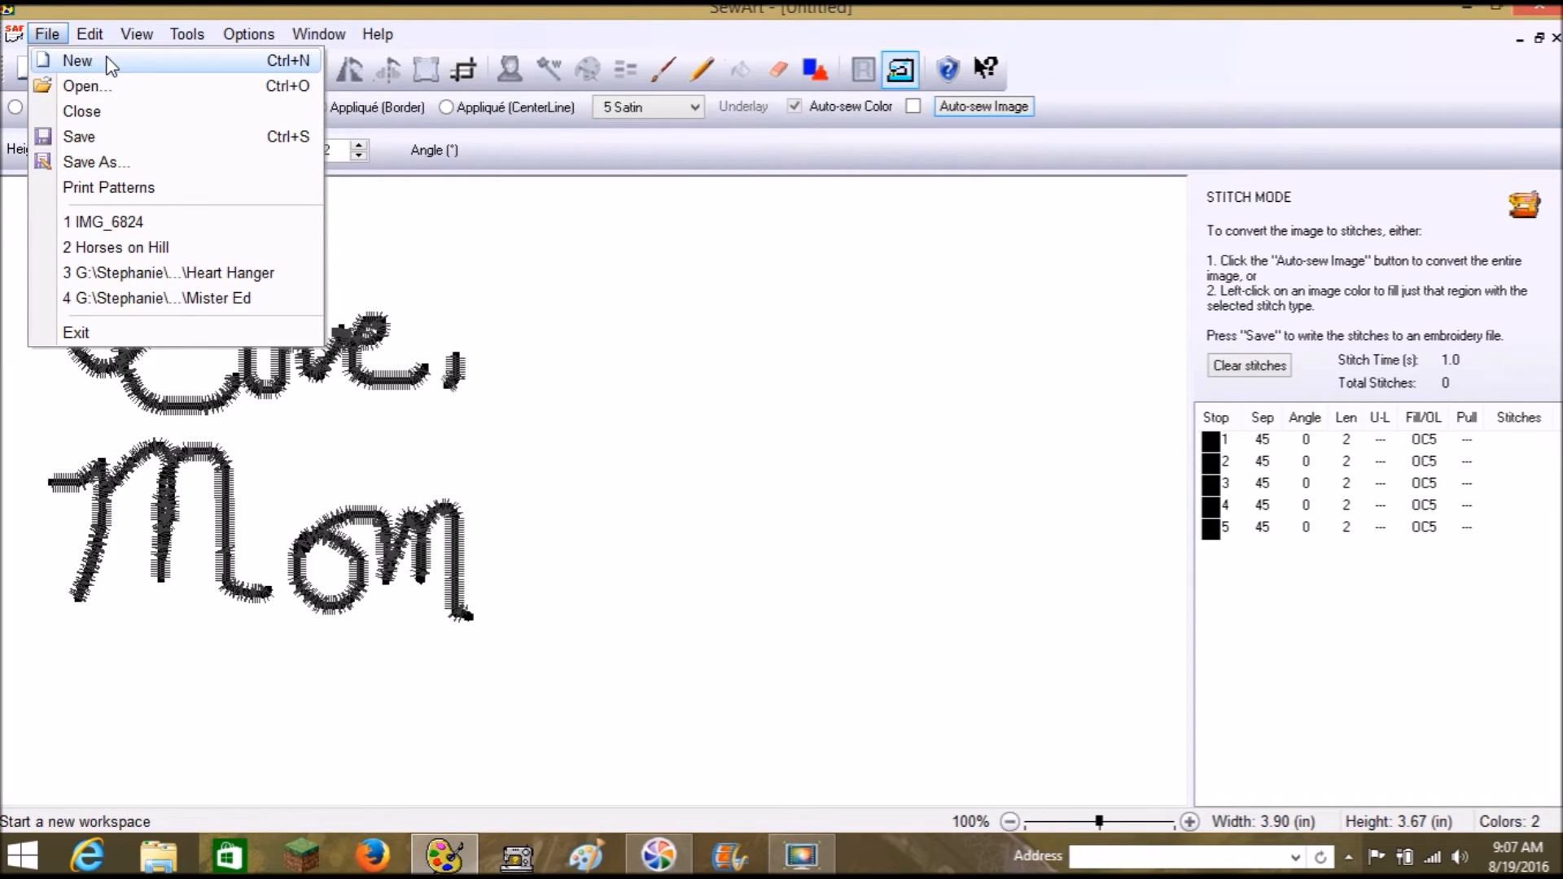
click(47, 34)
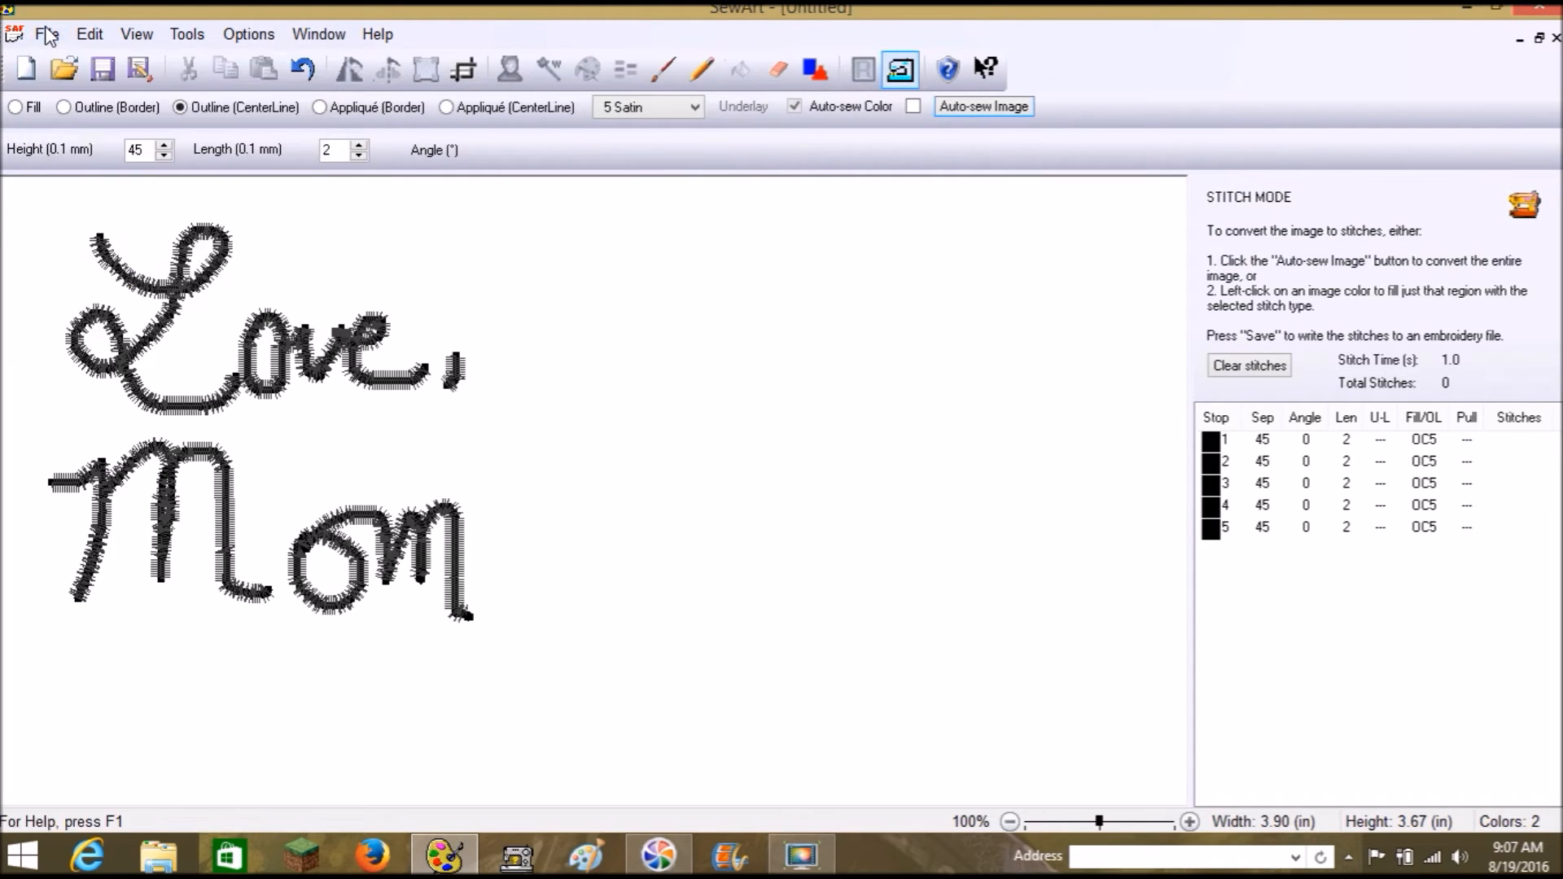
Preview the stitches of each stop in the stitch list on its own, ending with the comma
right_click(1212, 531)
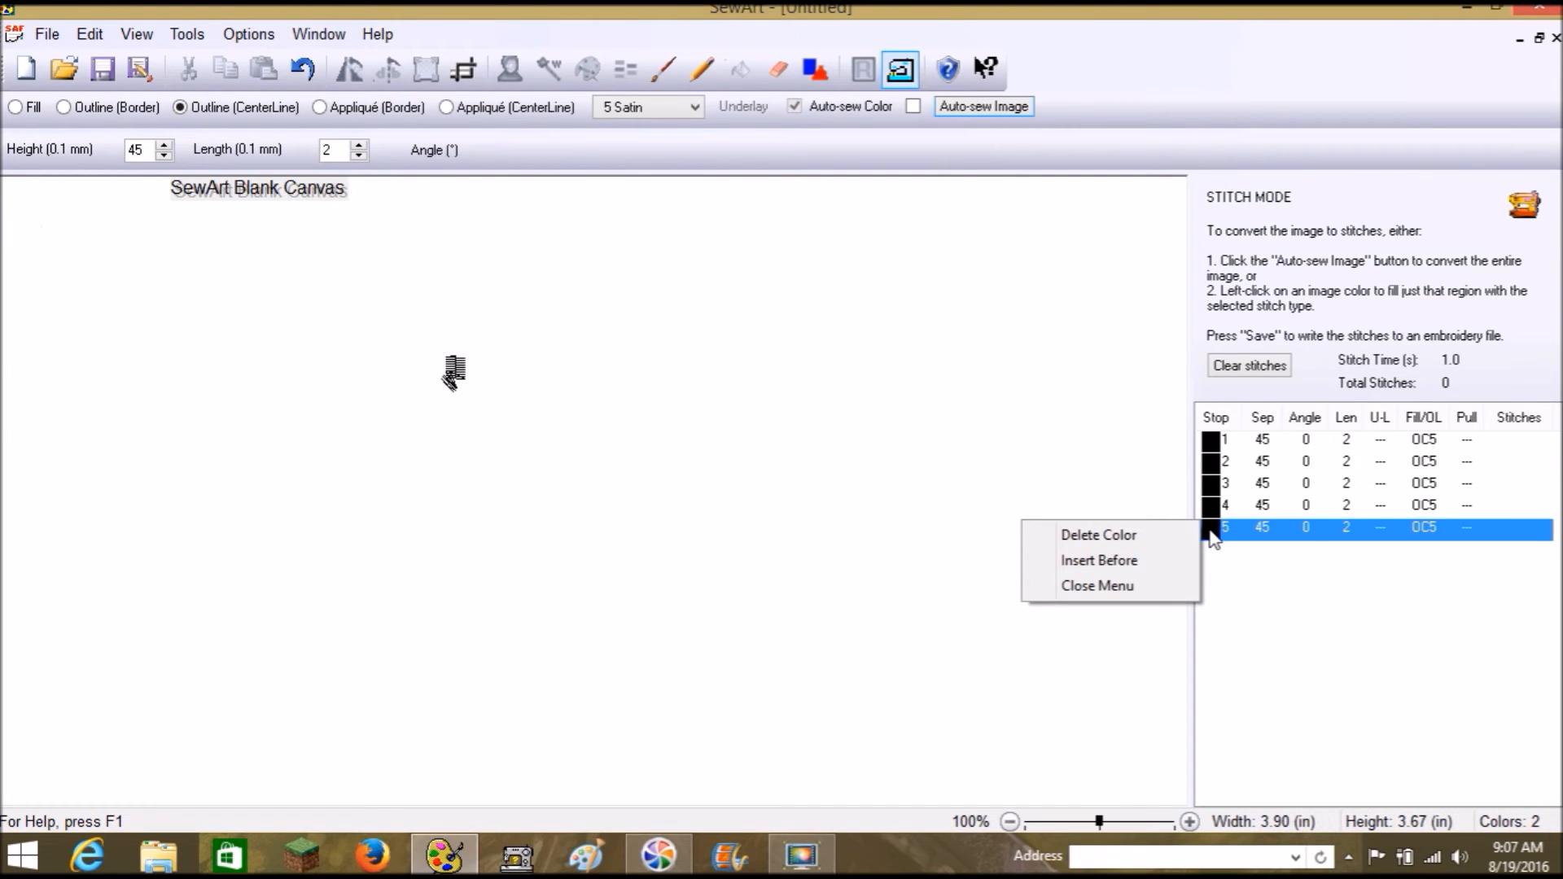
click(1168, 592)
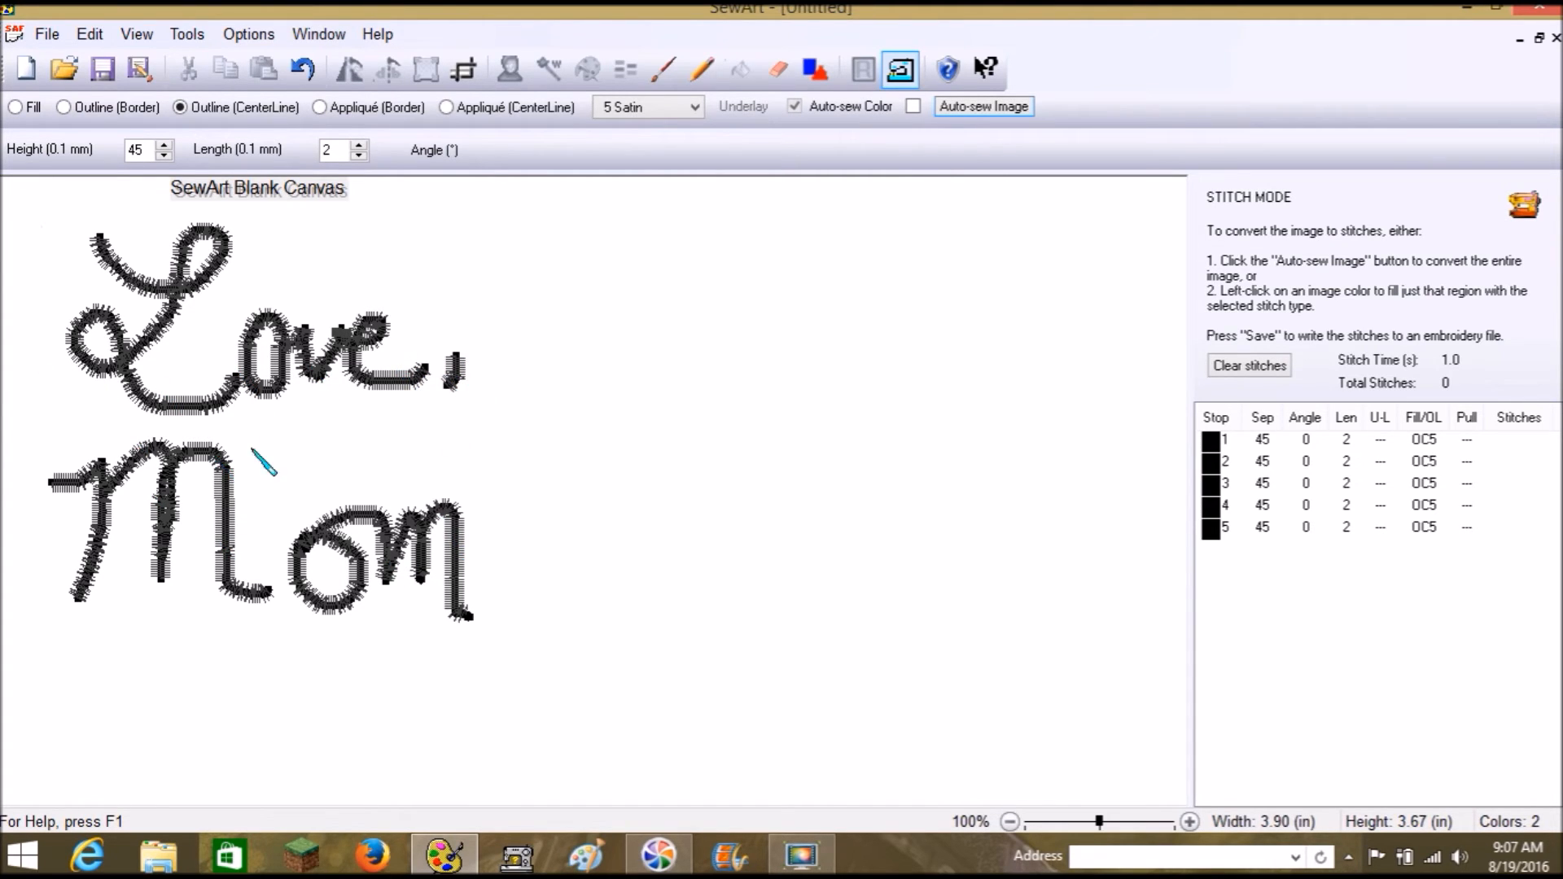
right_click(1213, 440)
right_click(1210, 461)
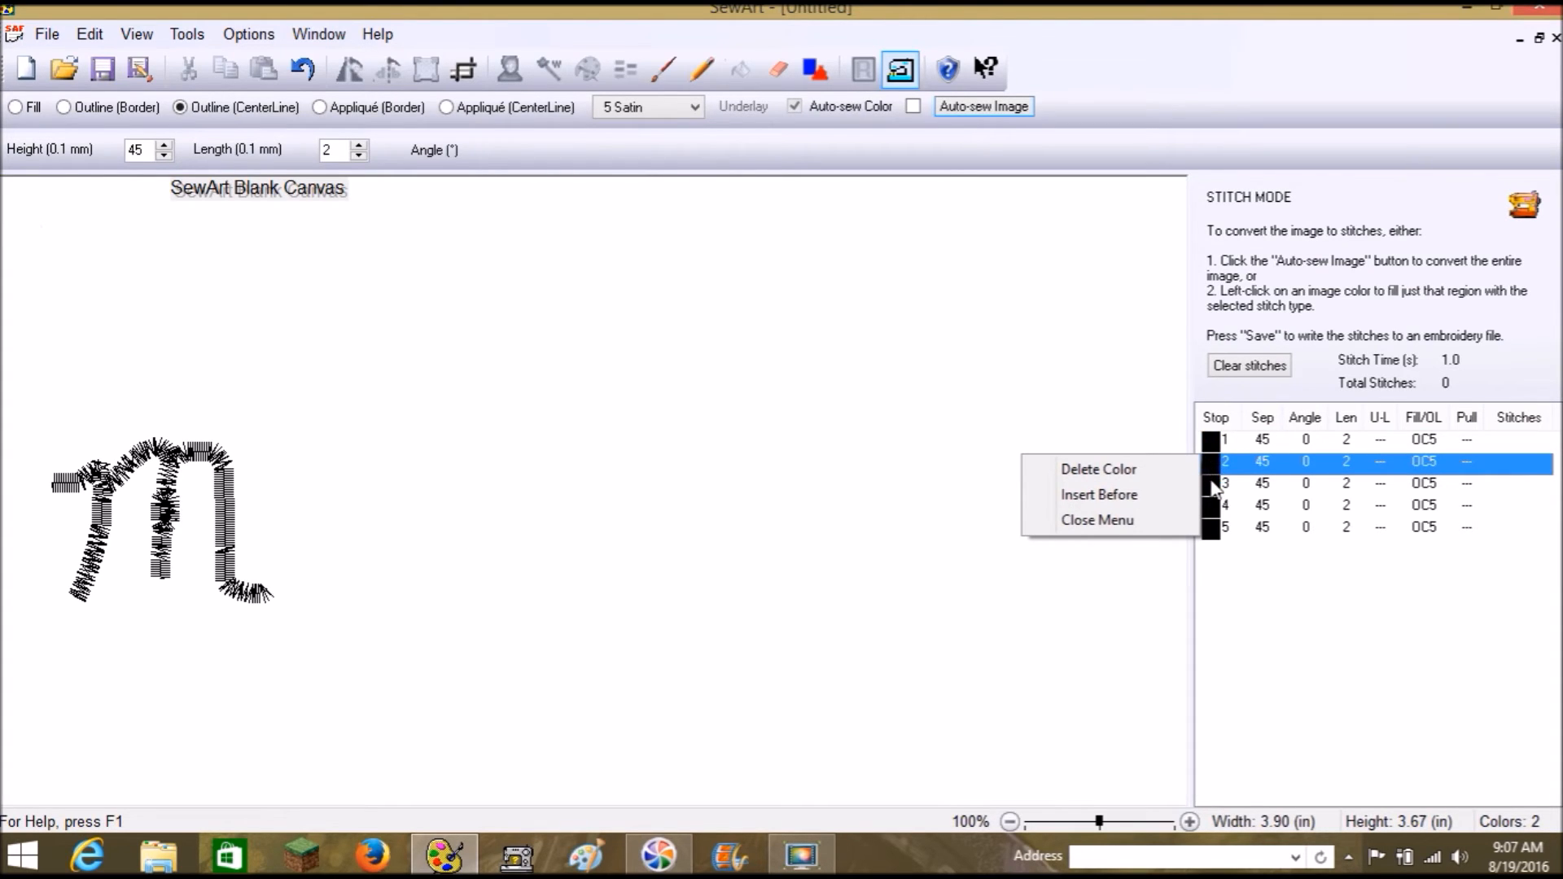
right_click(1213, 484)
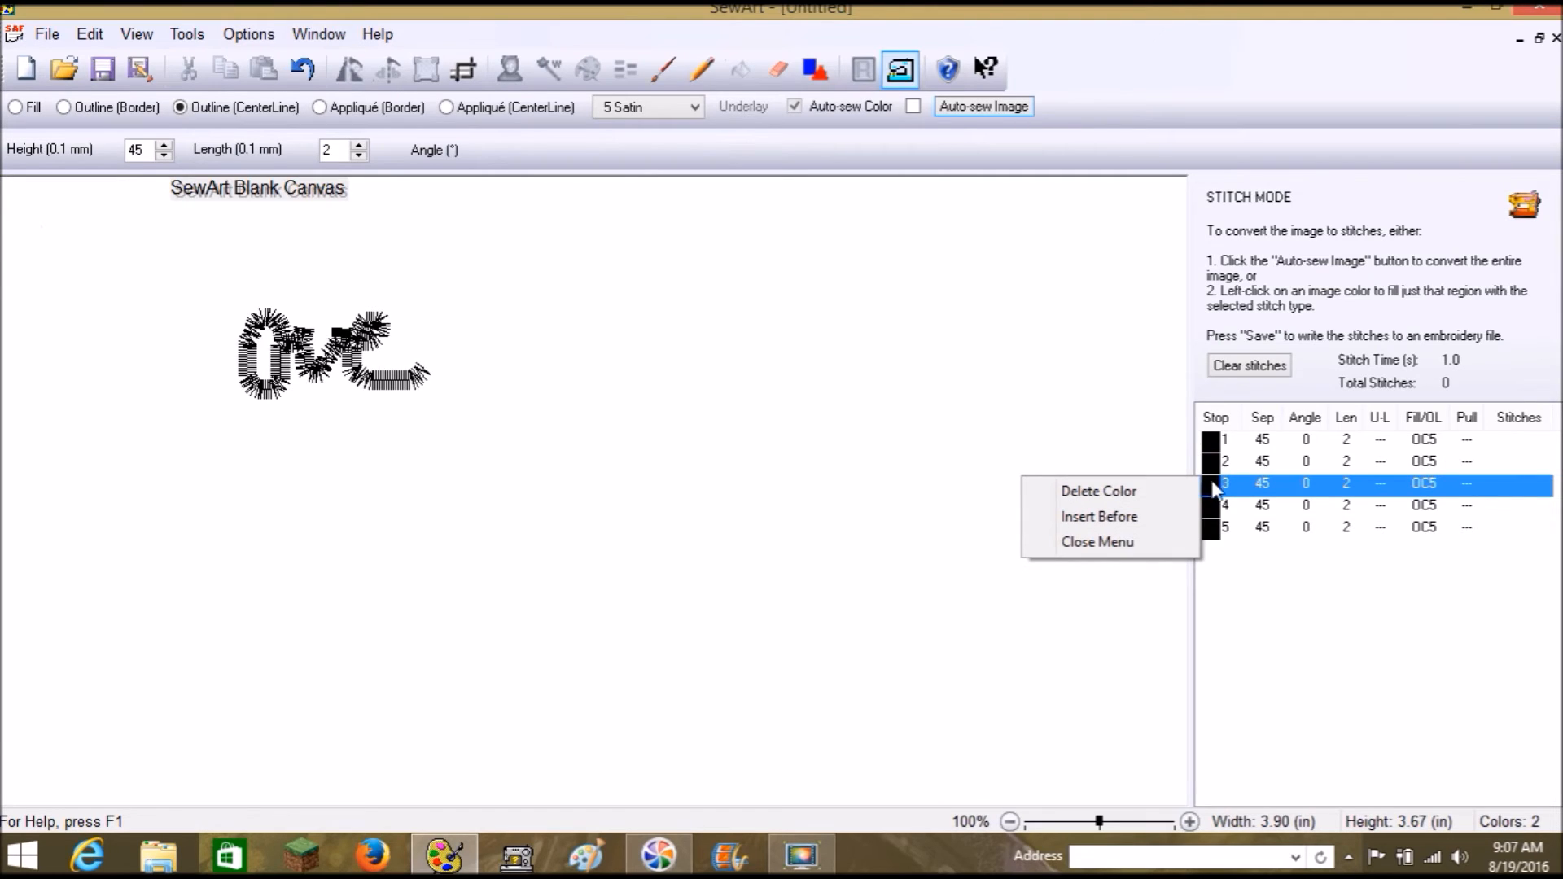
right_click(1215, 508)
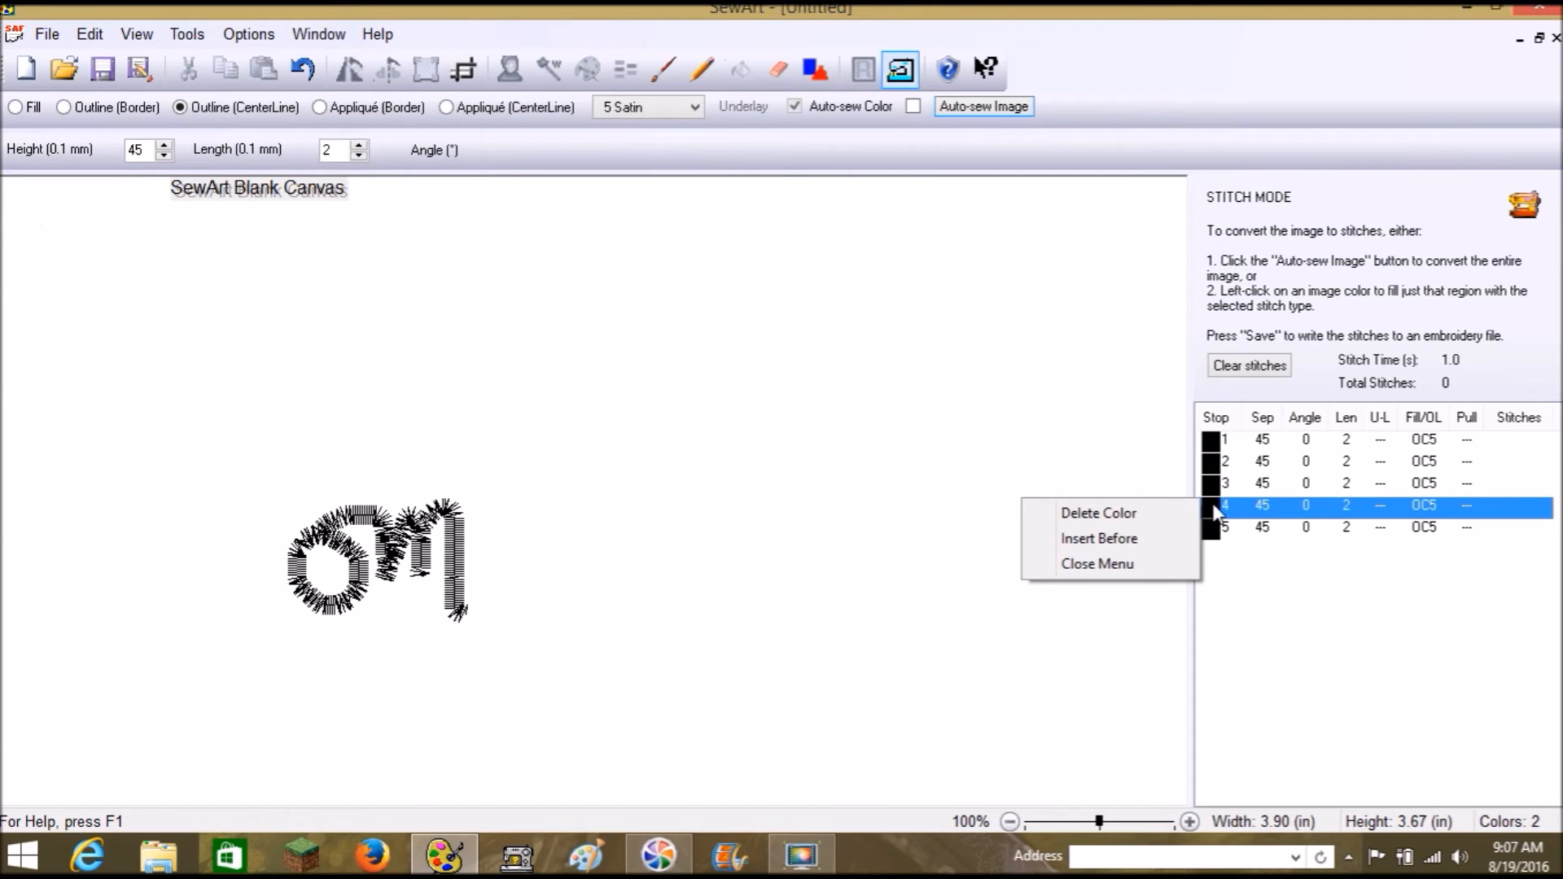
right_click(1213, 528)
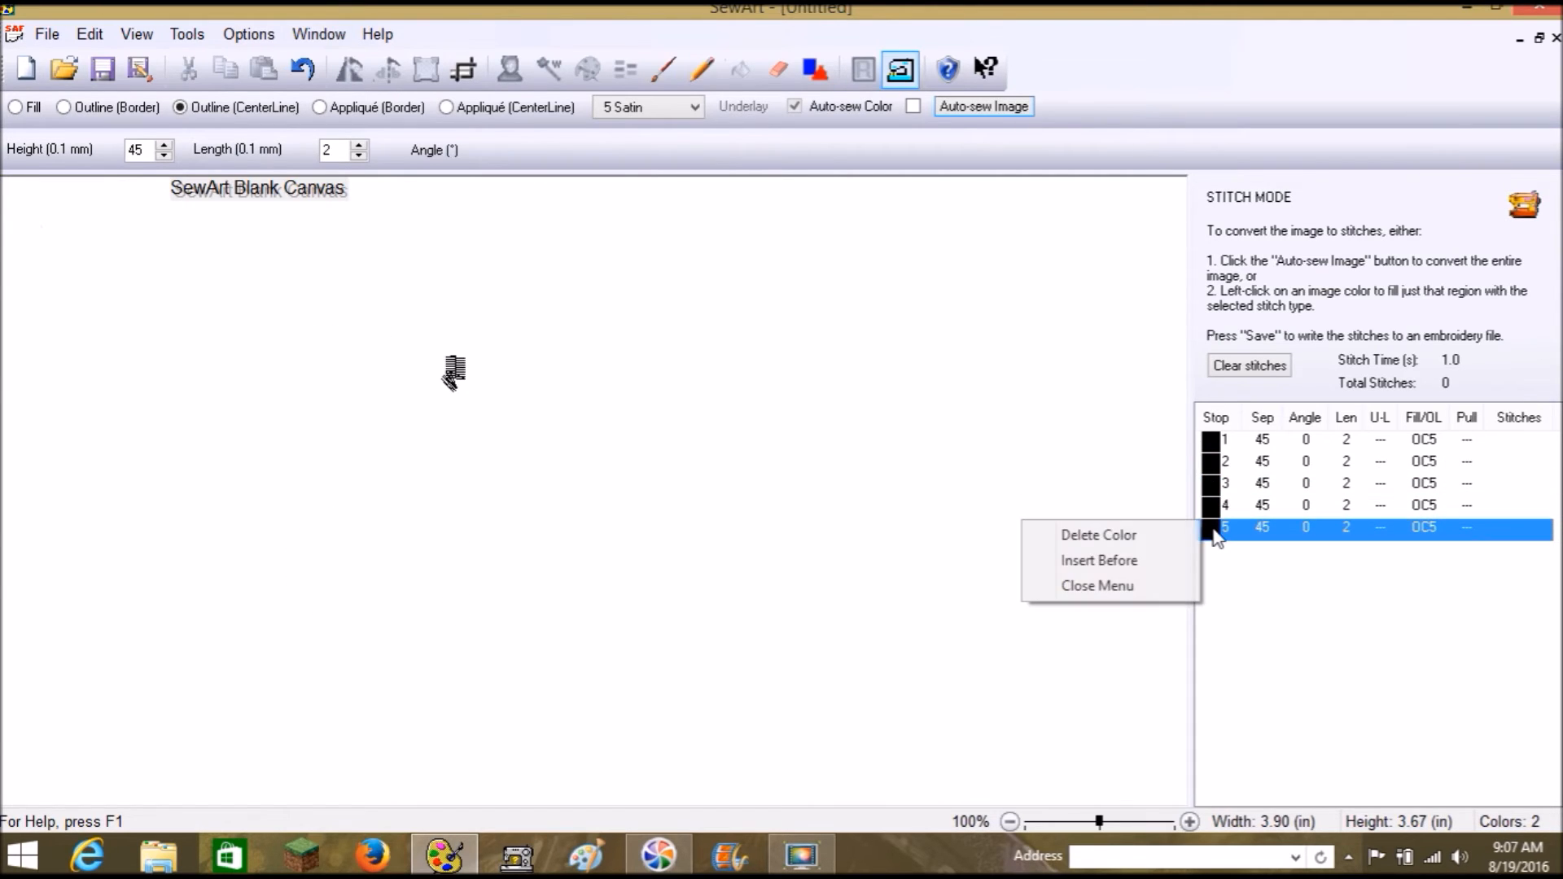
click(1123, 588)
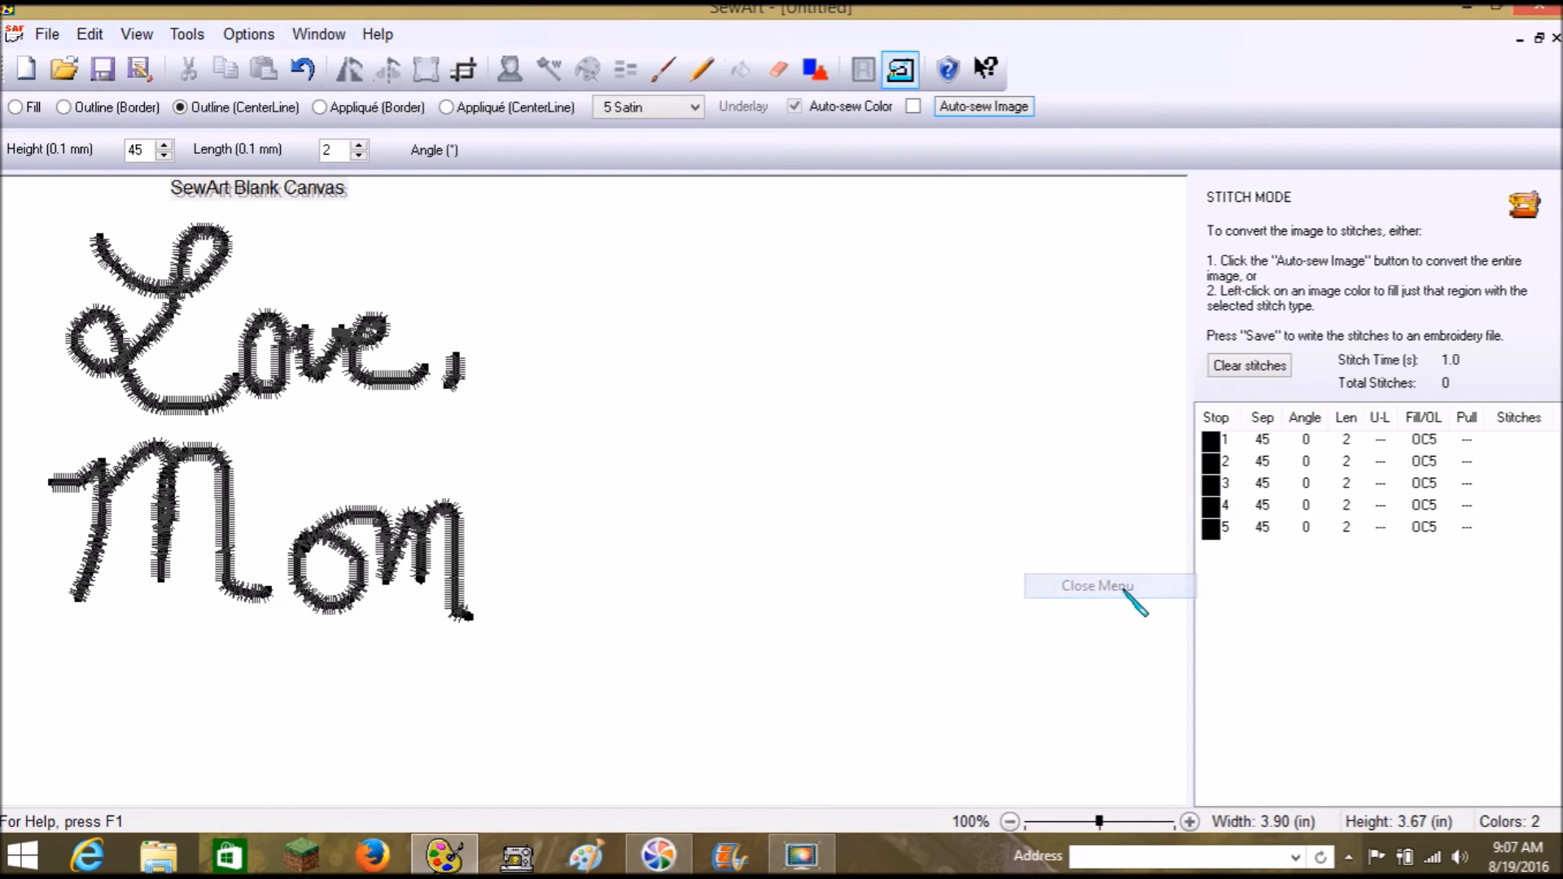
Clear the stitches and sew the writing piece by piece in satin centerline: the L, "ove", the comma, "om", and the M
click(1246, 364)
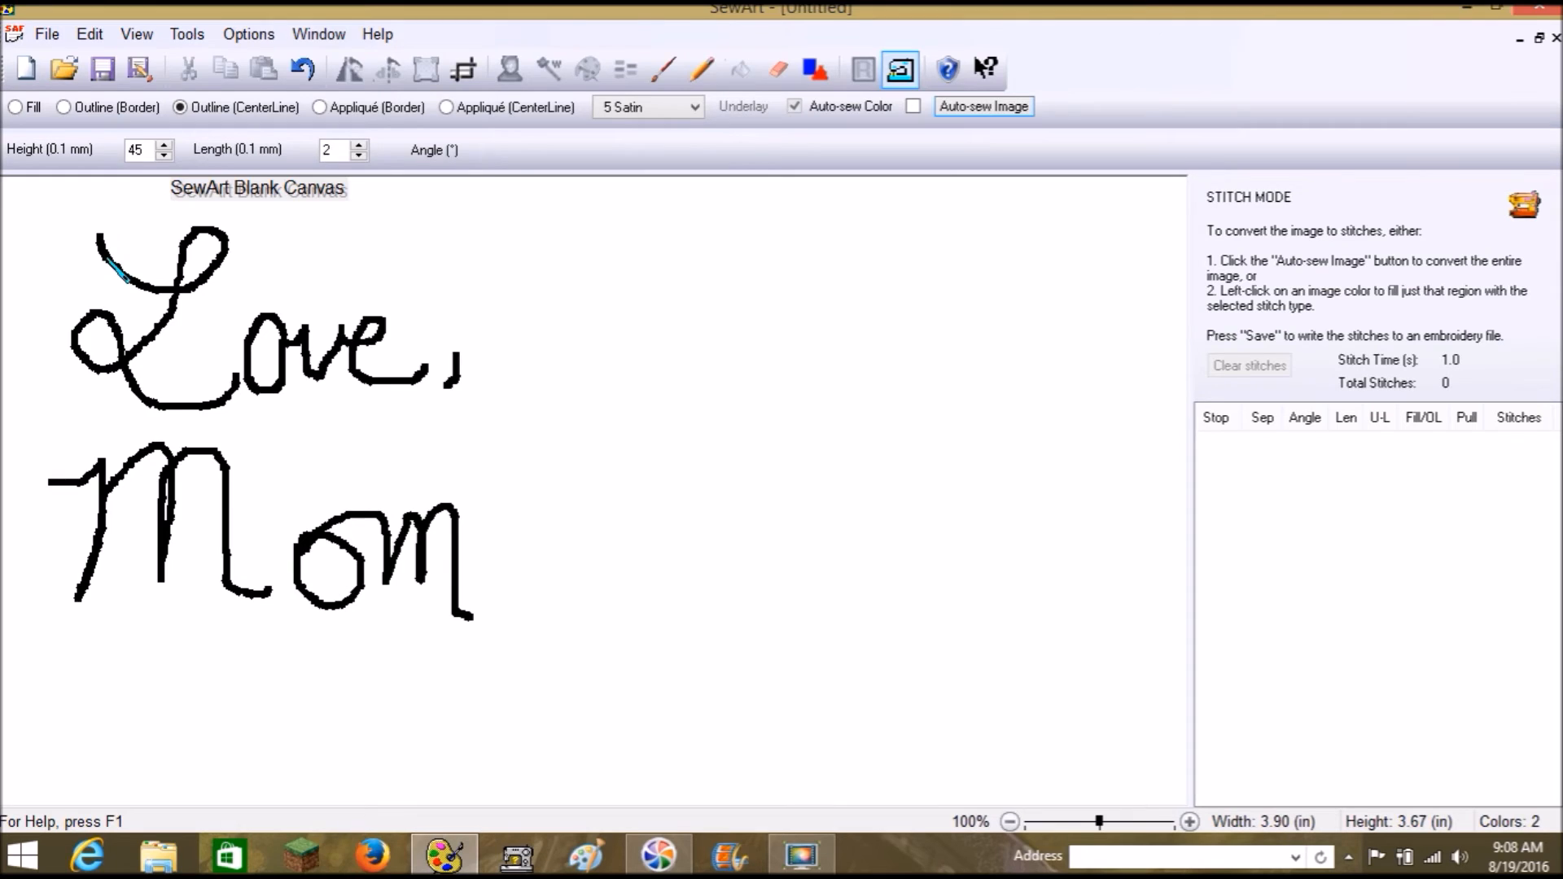
click(103, 255)
click(276, 327)
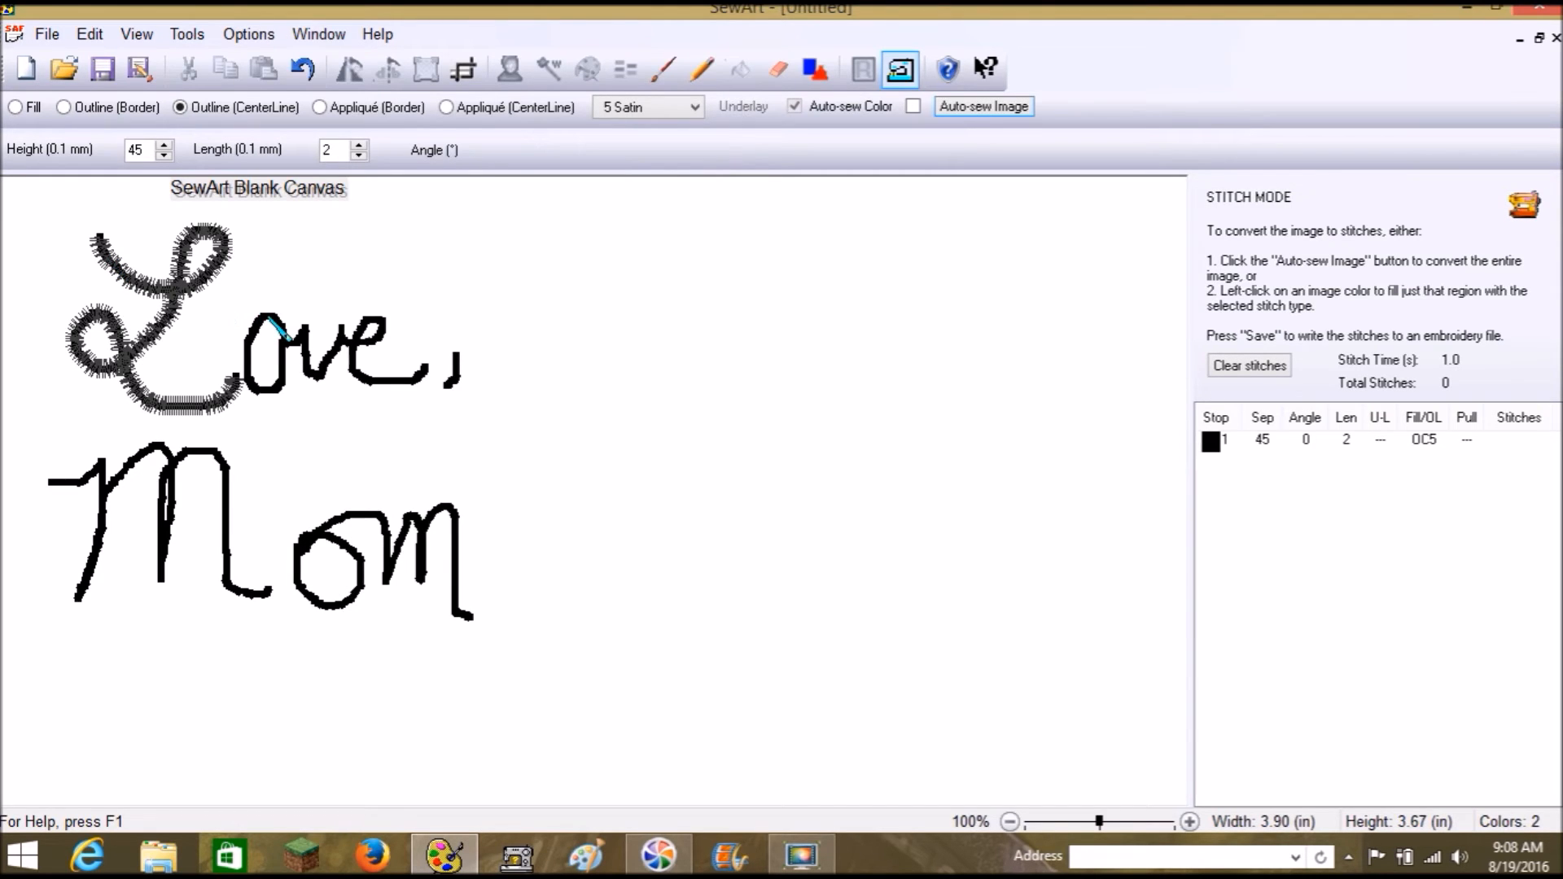
click(452, 368)
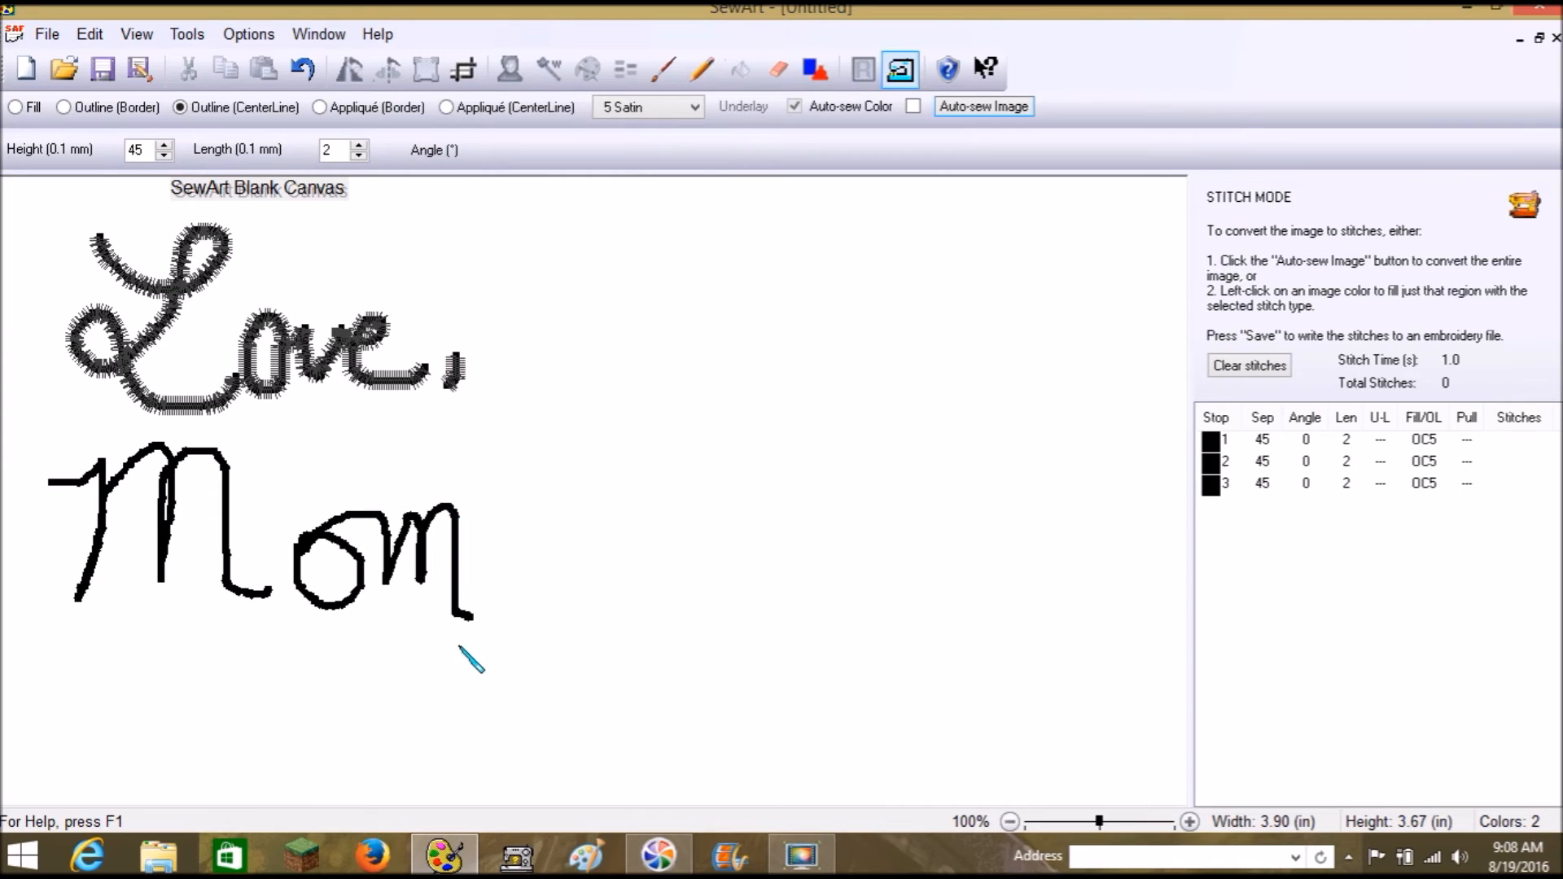
click(464, 617)
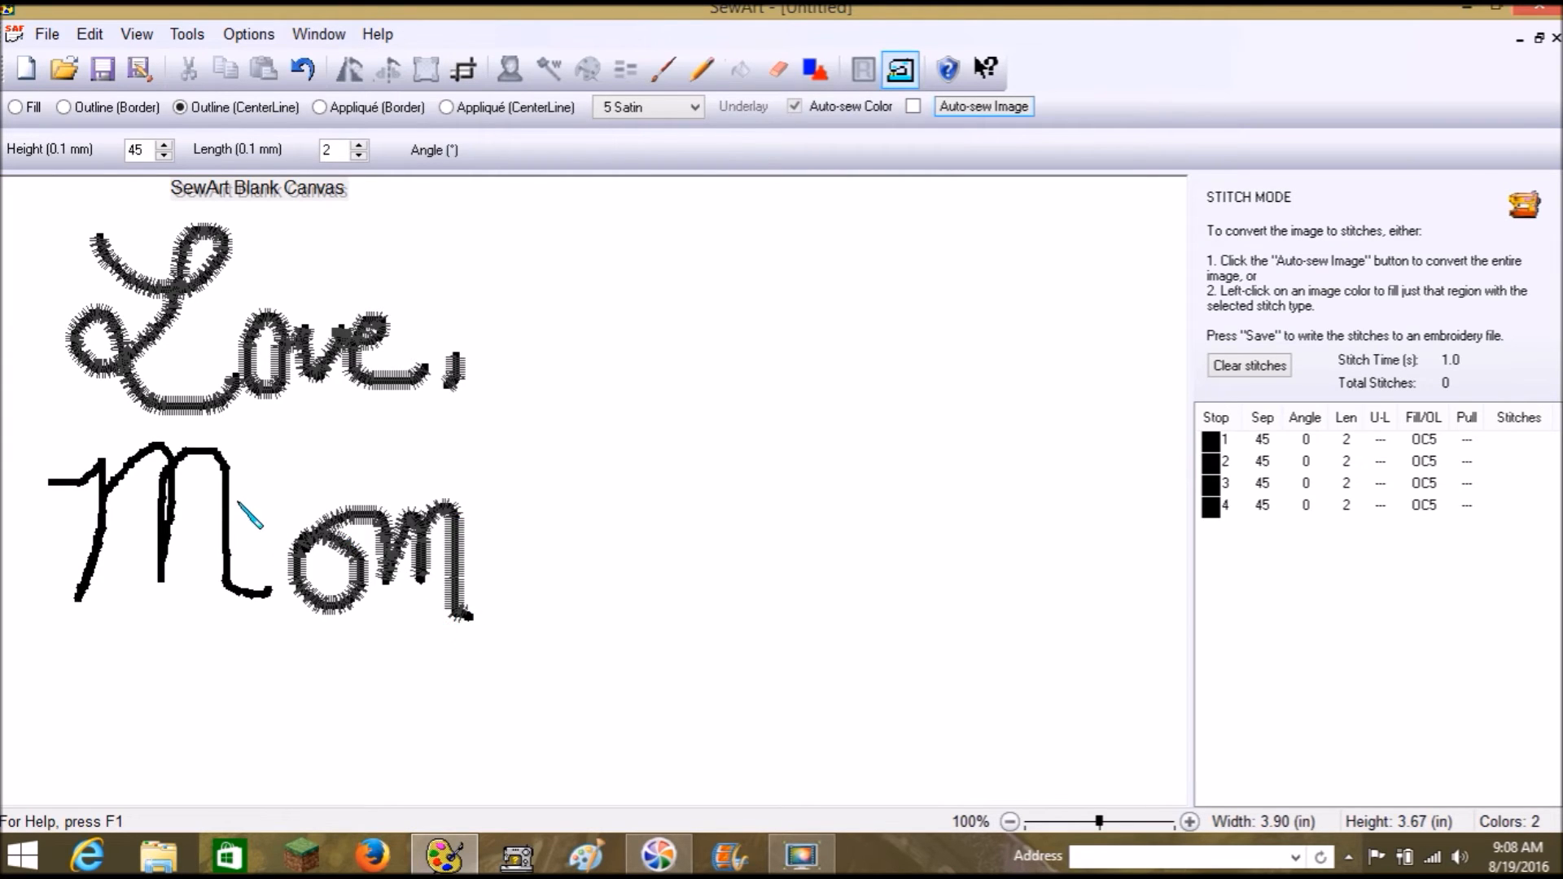
click(275, 591)
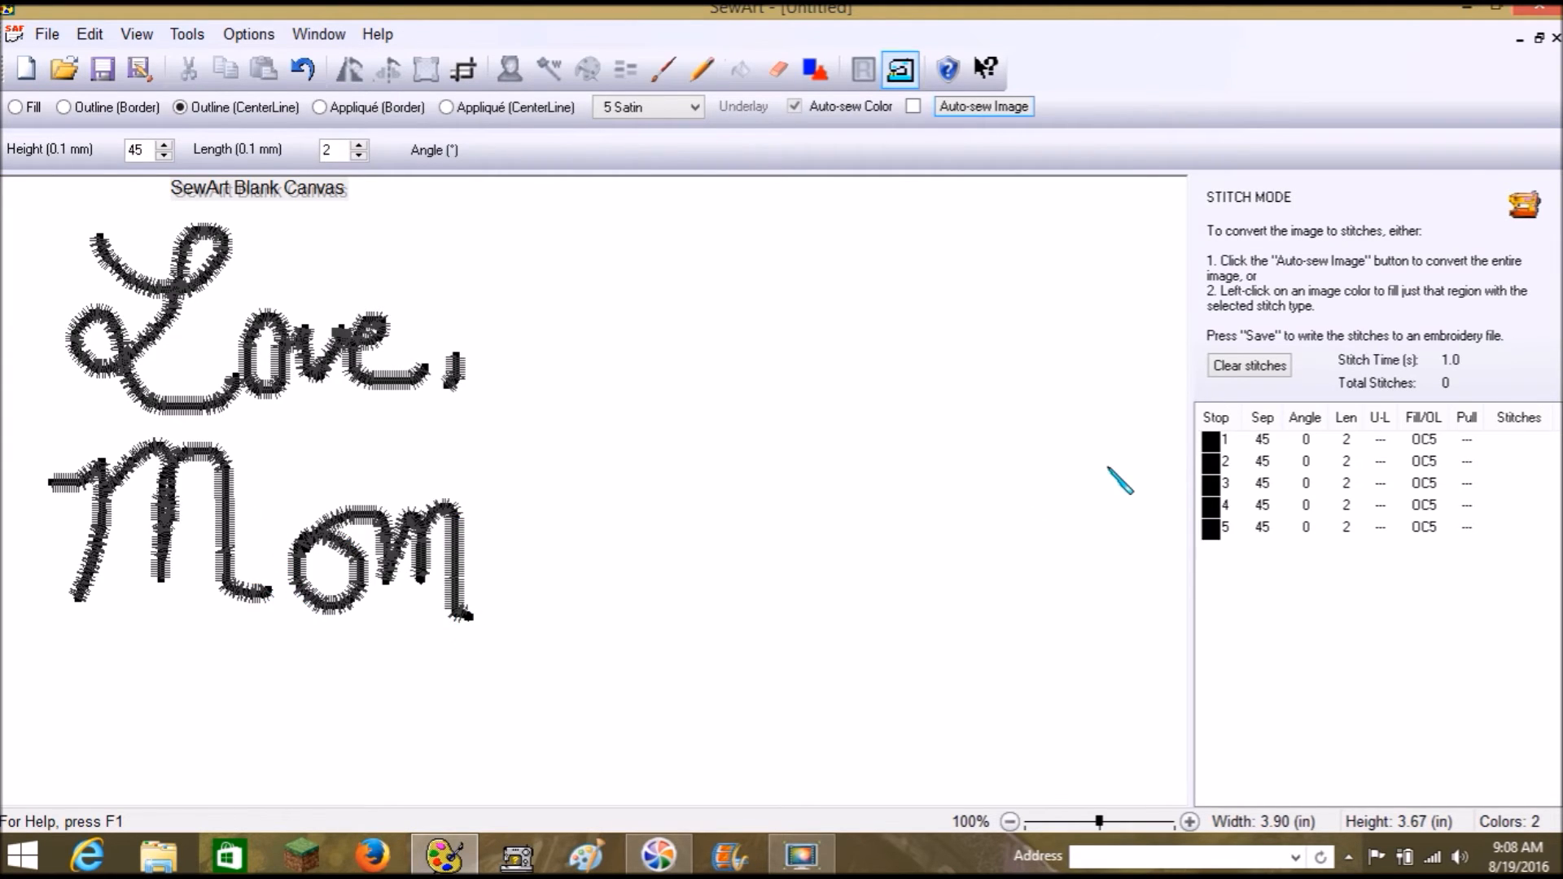
Preview the stitches of the individually sewn stops in the stitch list one at a time, ending with the M
right_click(1221, 451)
right_click(1218, 460)
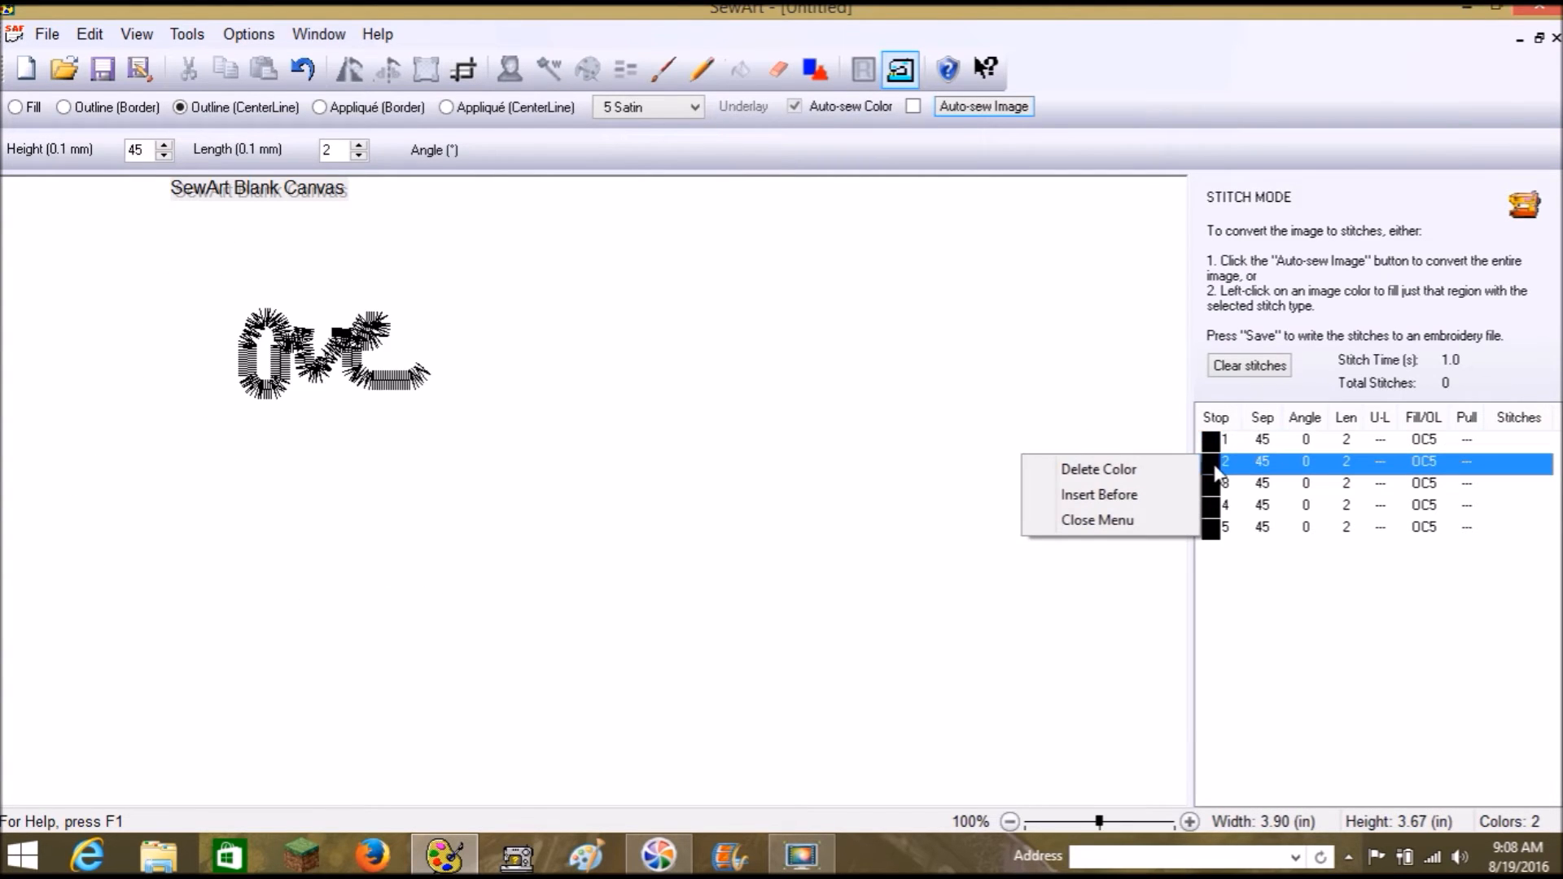
right_click(1218, 486)
right_click(1218, 509)
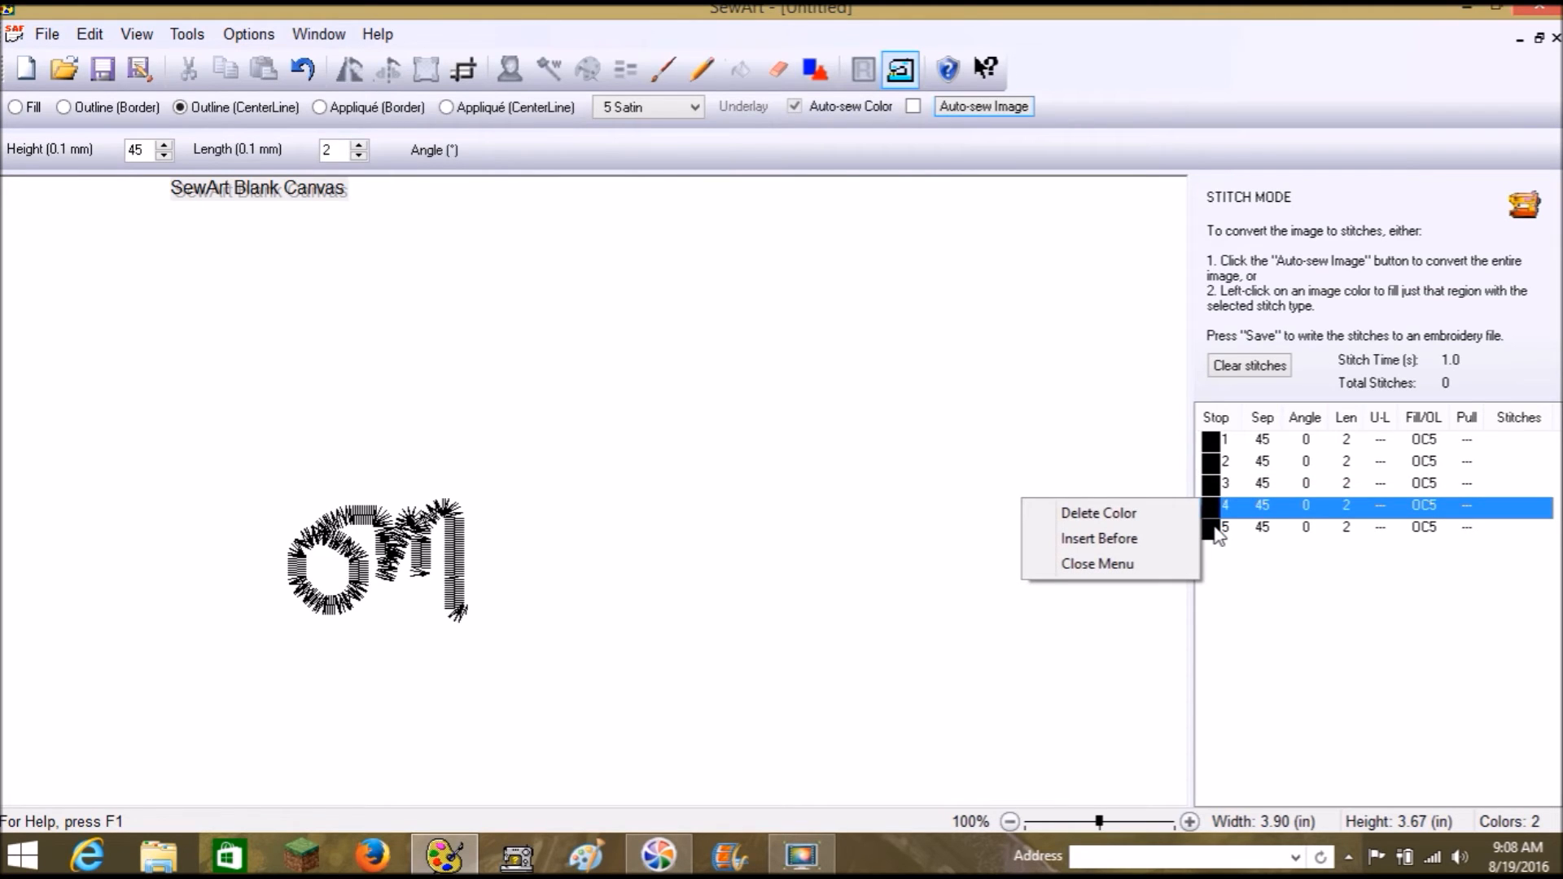
right_click(1219, 530)
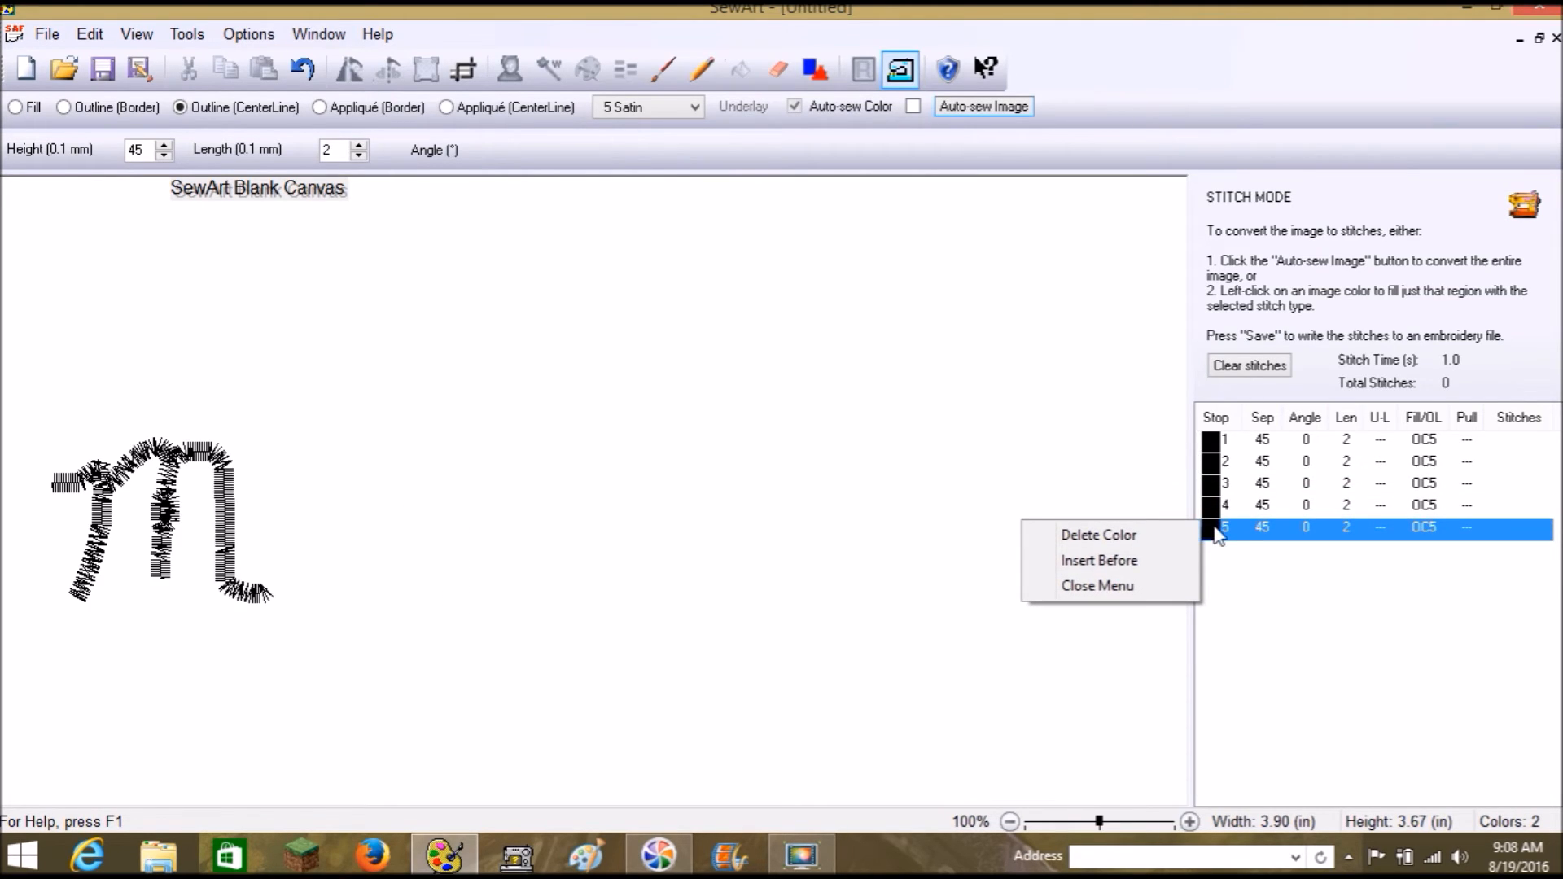
click(1126, 582)
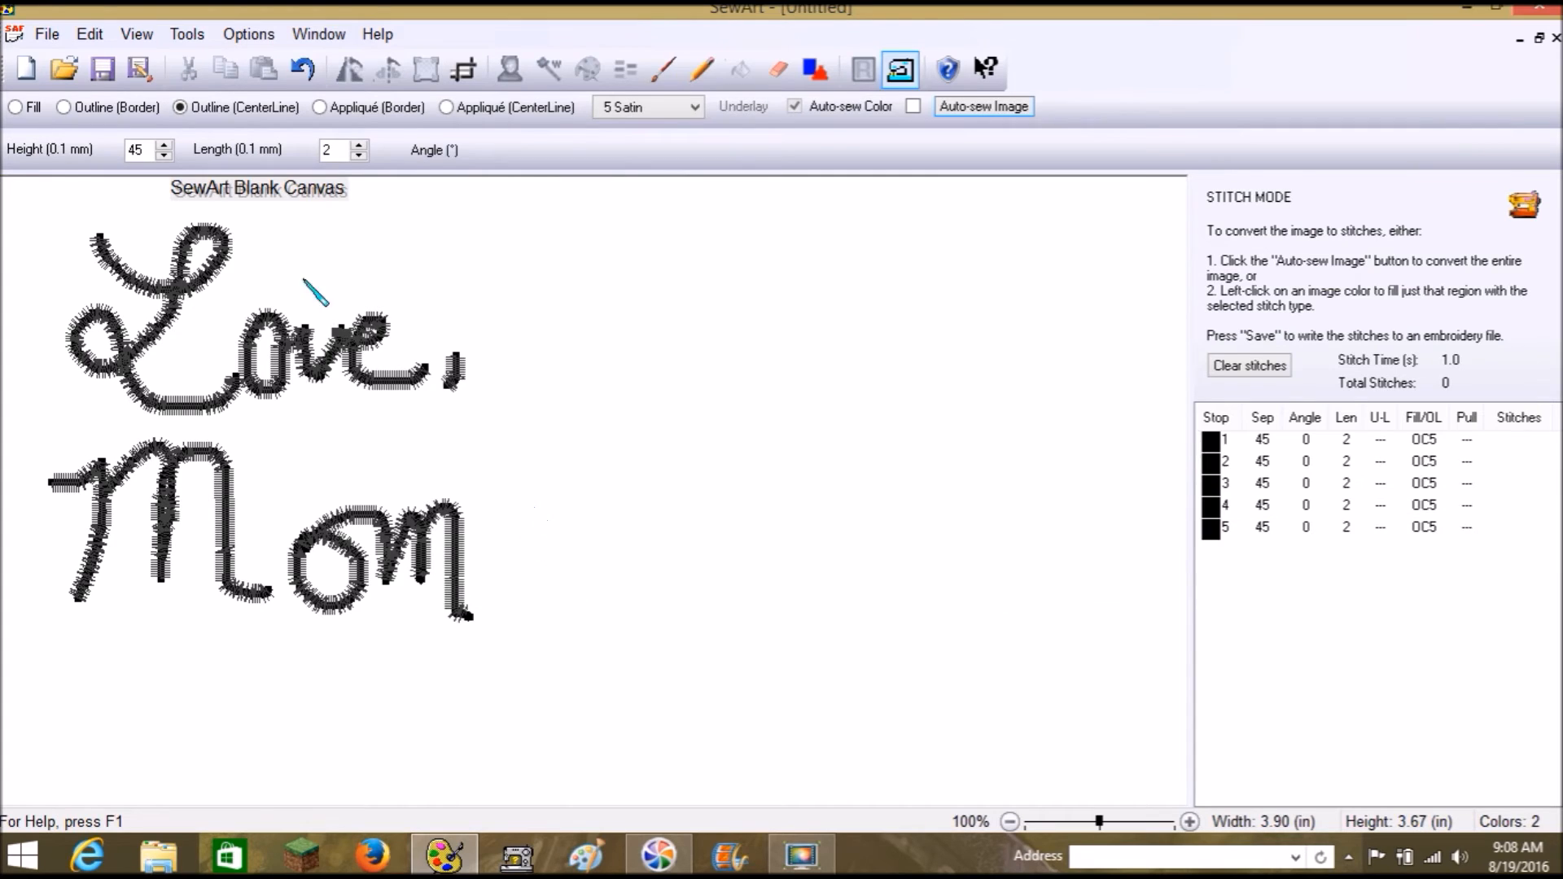
Start saving the design as a new image file in "New folder" on the desktop
click(44, 34)
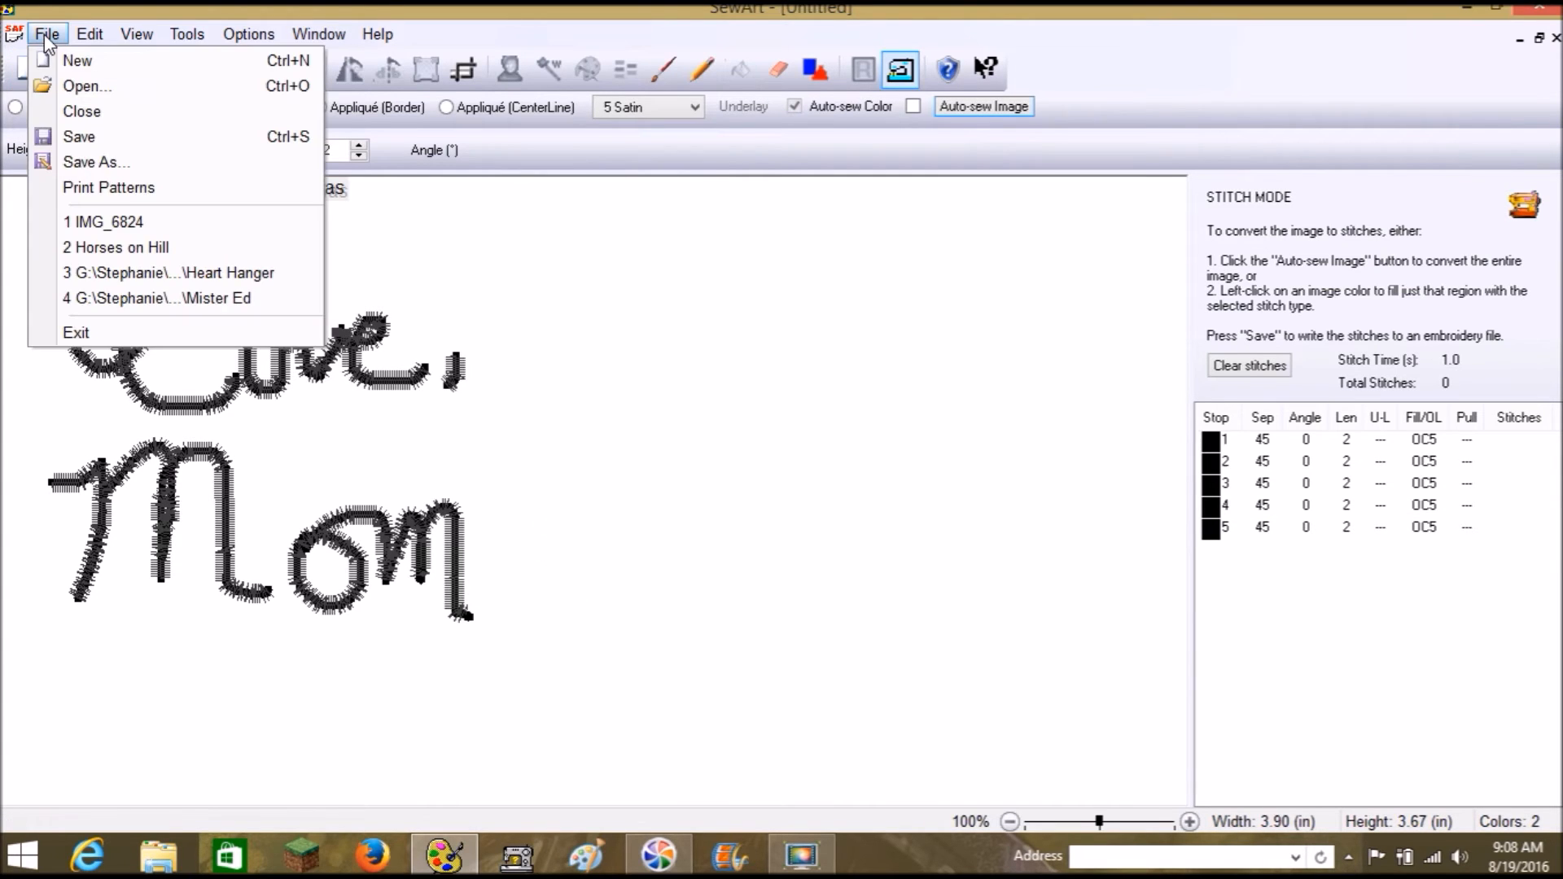
click(63, 168)
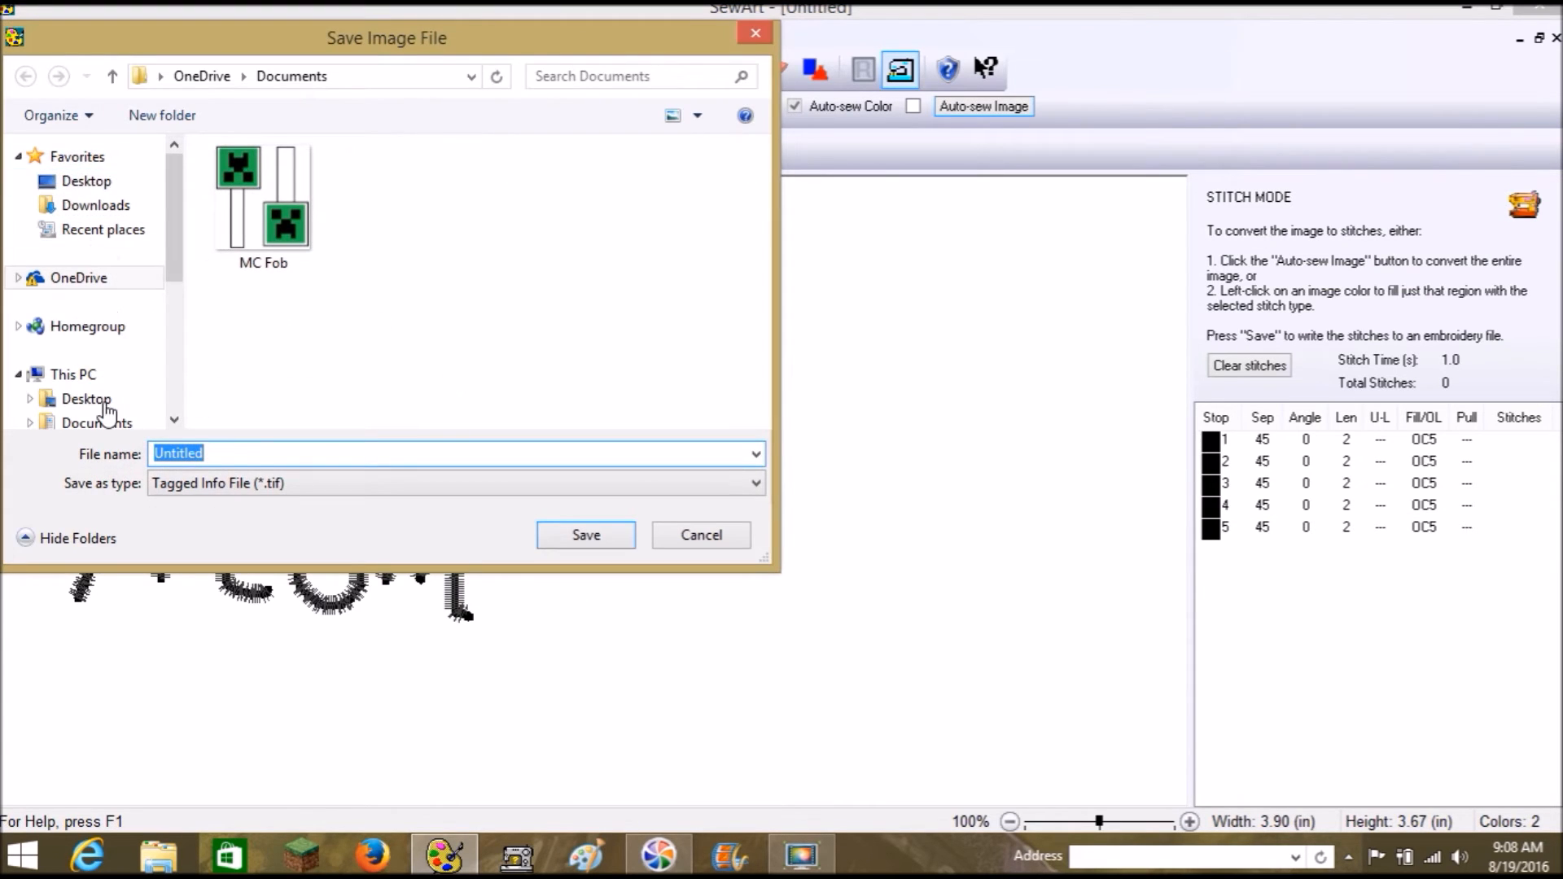
click(78, 182)
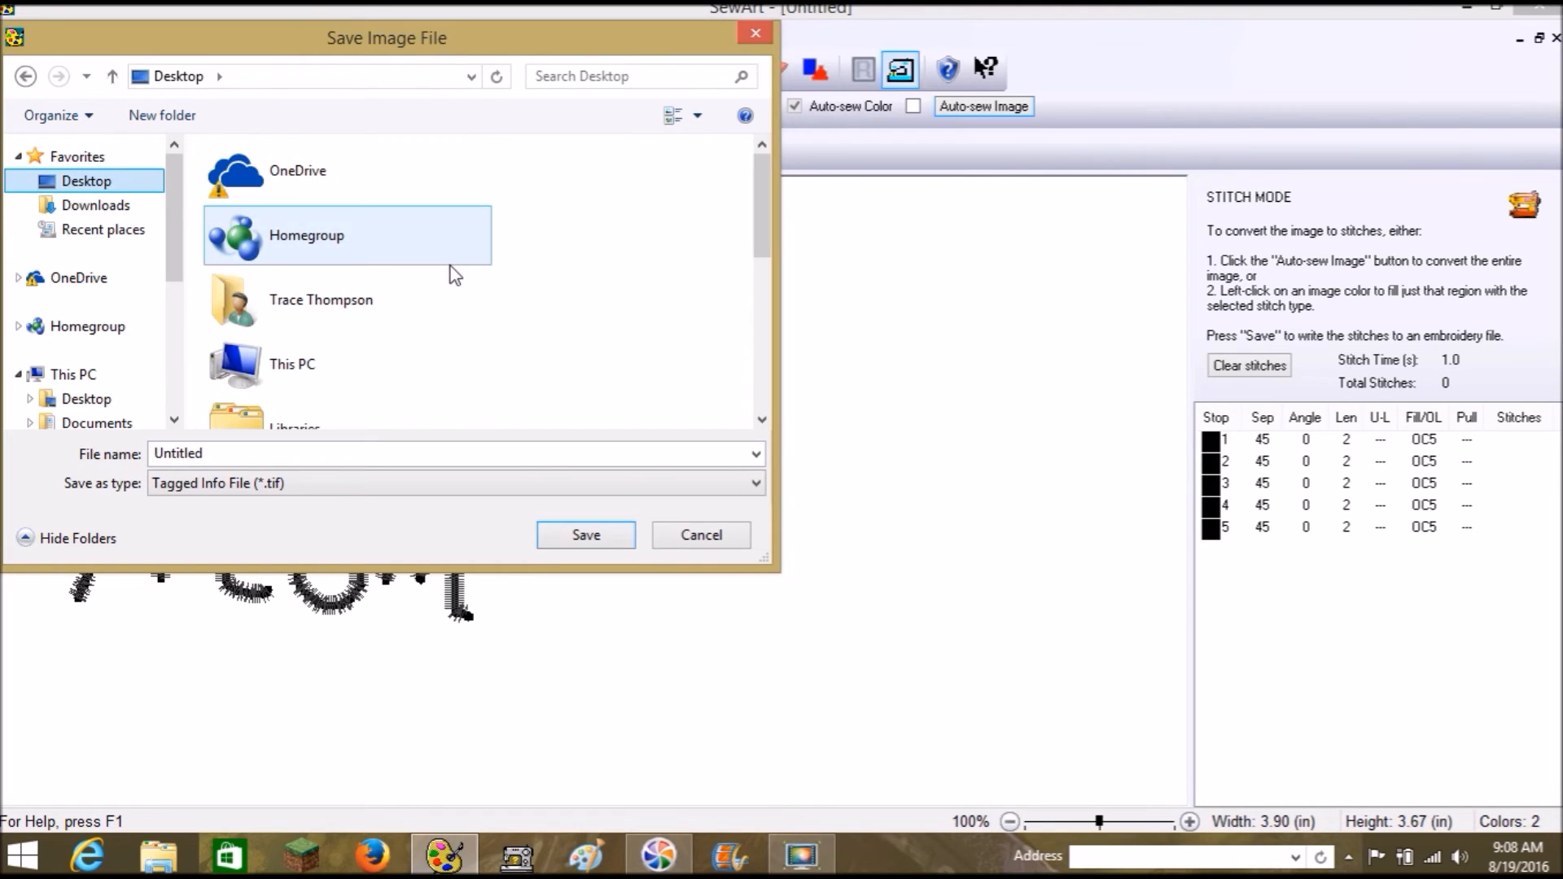
scroll(415, 386, down, 2)
drag(765, 208, 763, 317)
click(350, 327)
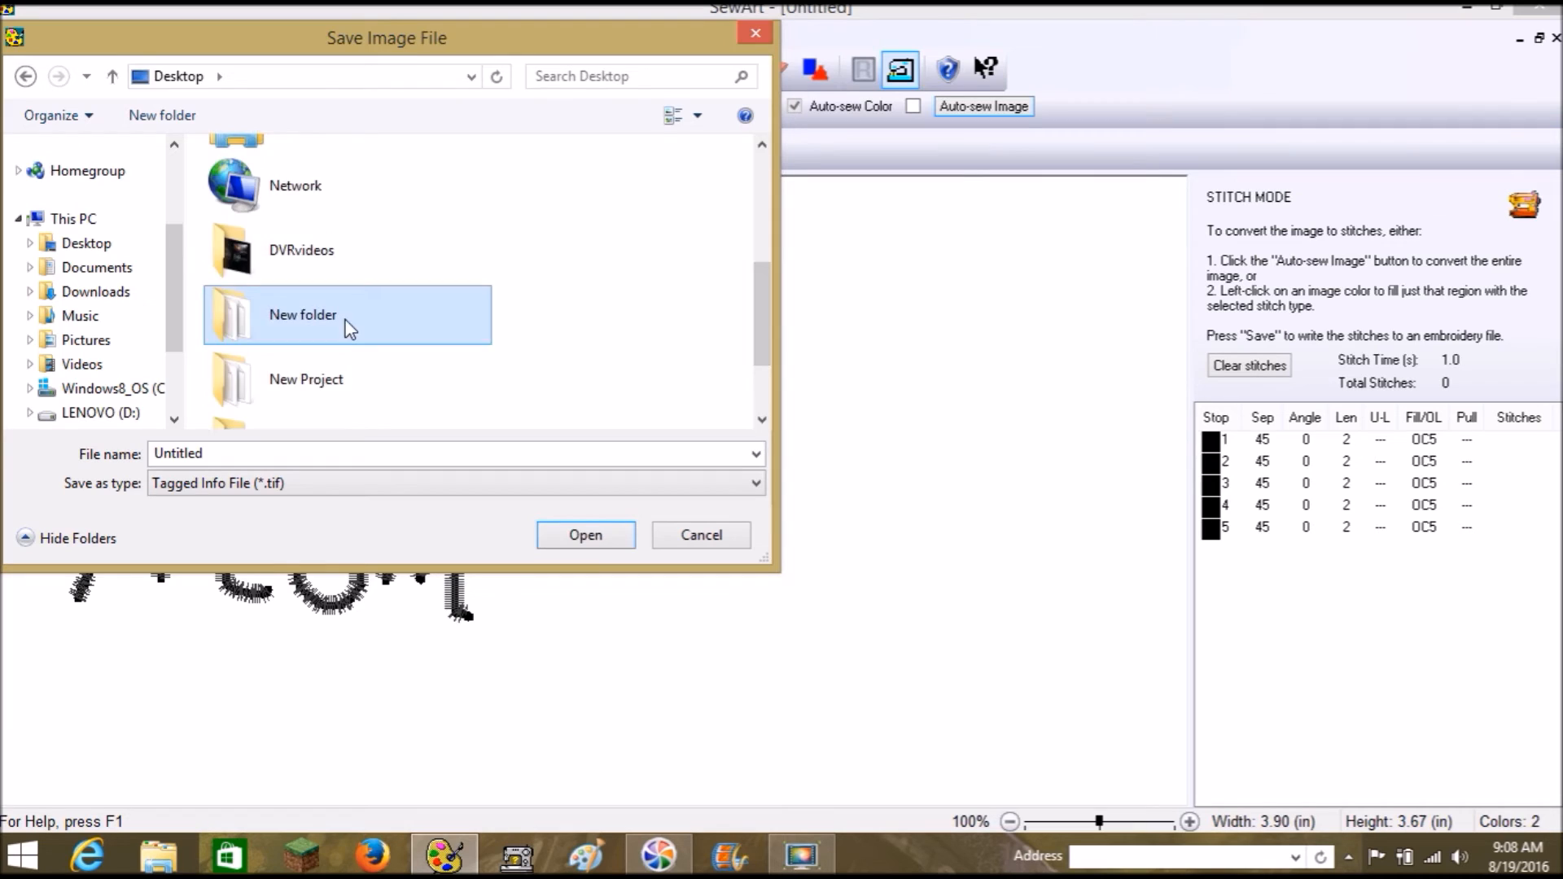
double_click(350, 327)
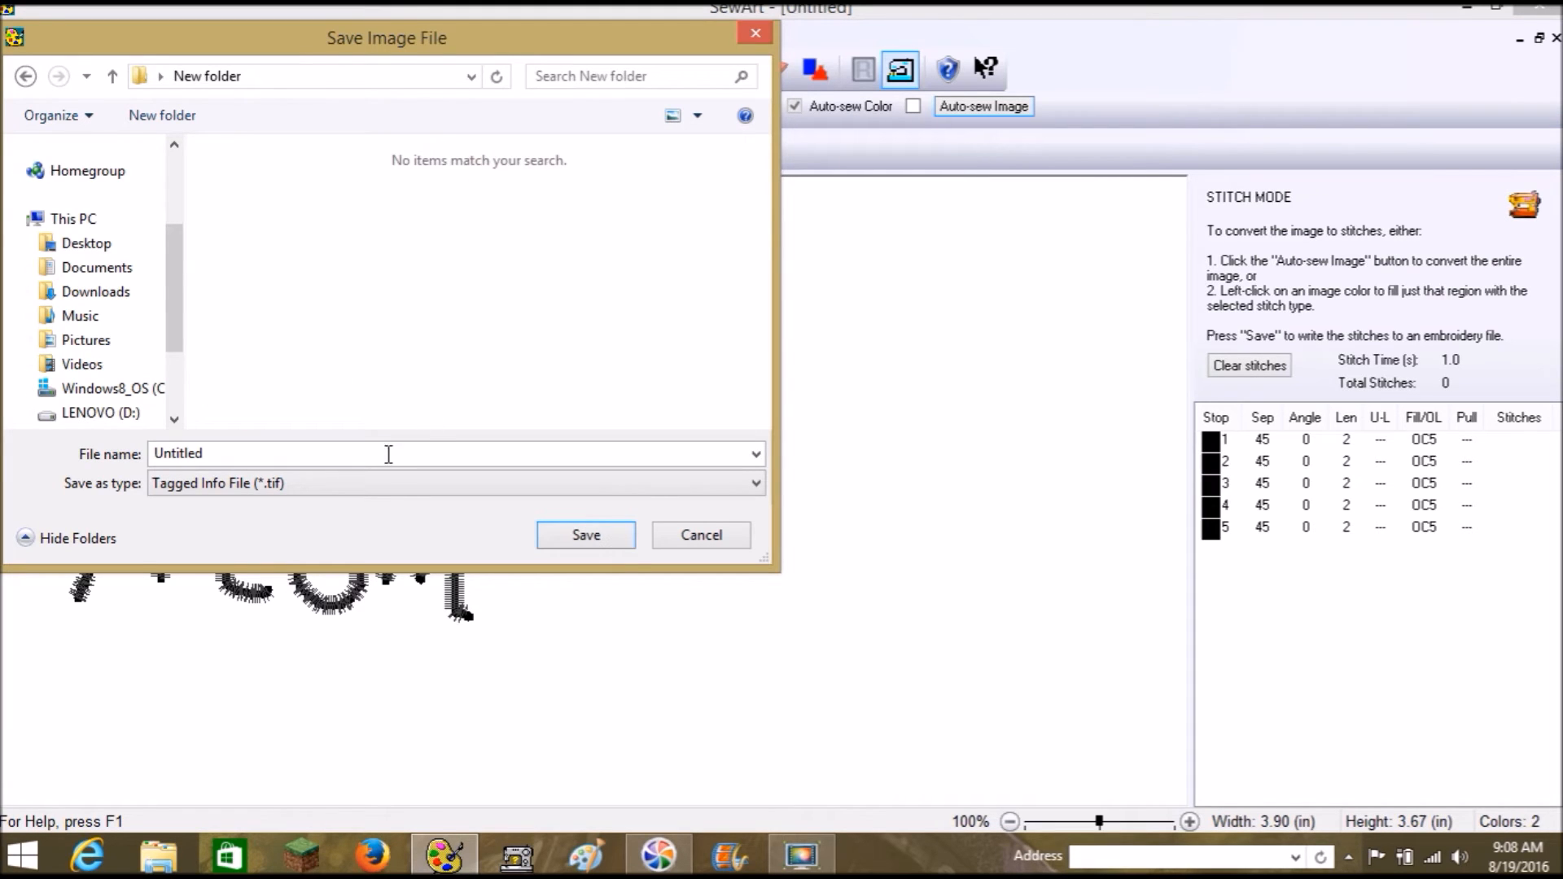
Save the image as a JPG named "Digital Handwriting" and its stitches as a Brother PES file with the same name
click(382, 482)
click(353, 550)
double_click(222, 445)
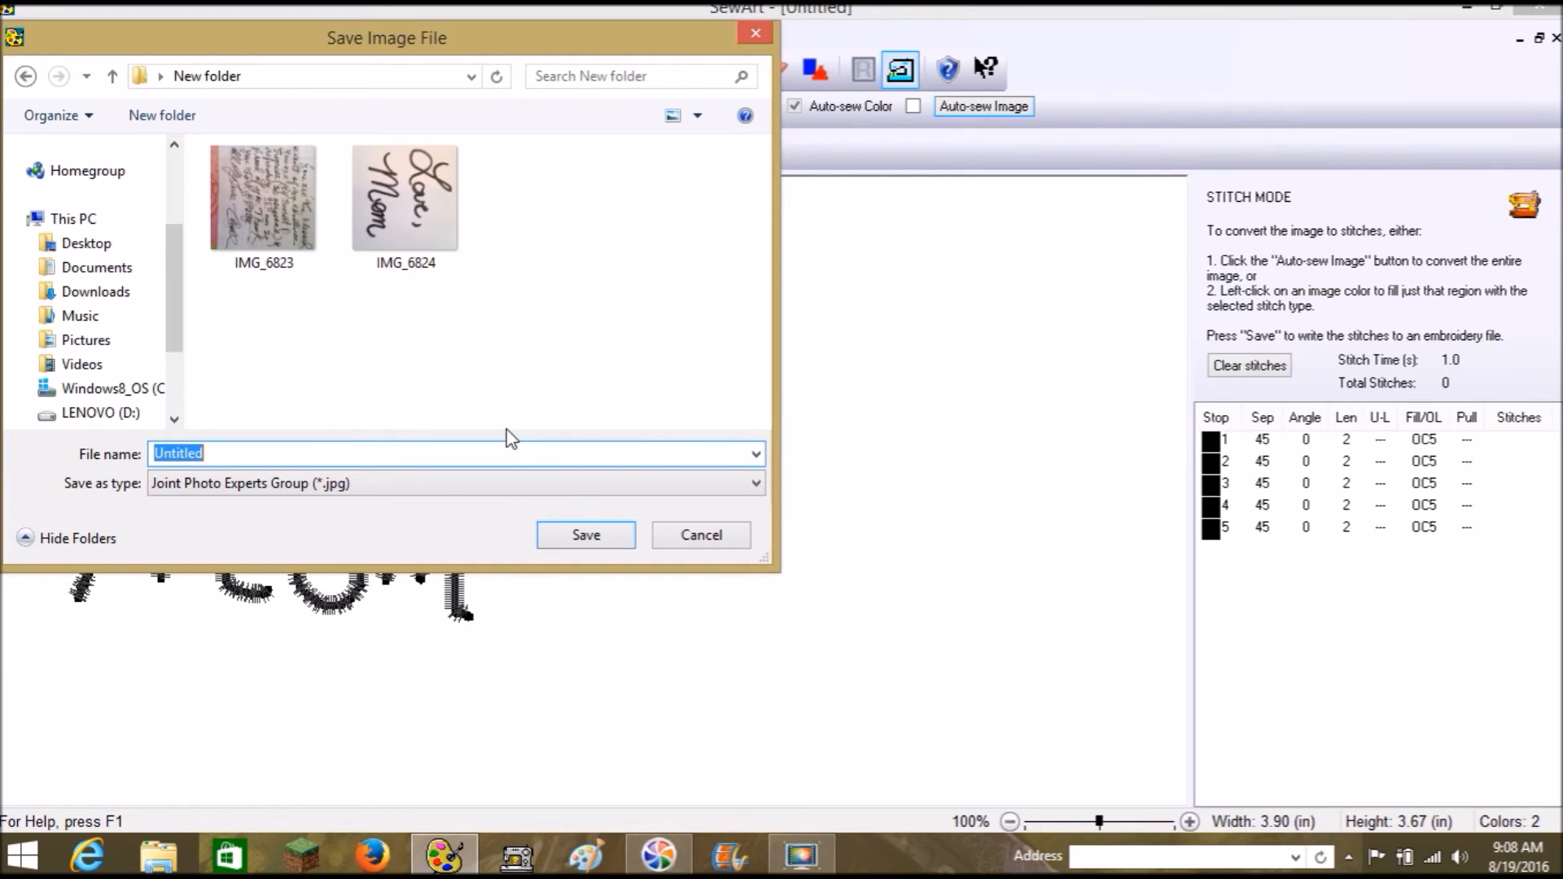
text(Digital Handwriting)
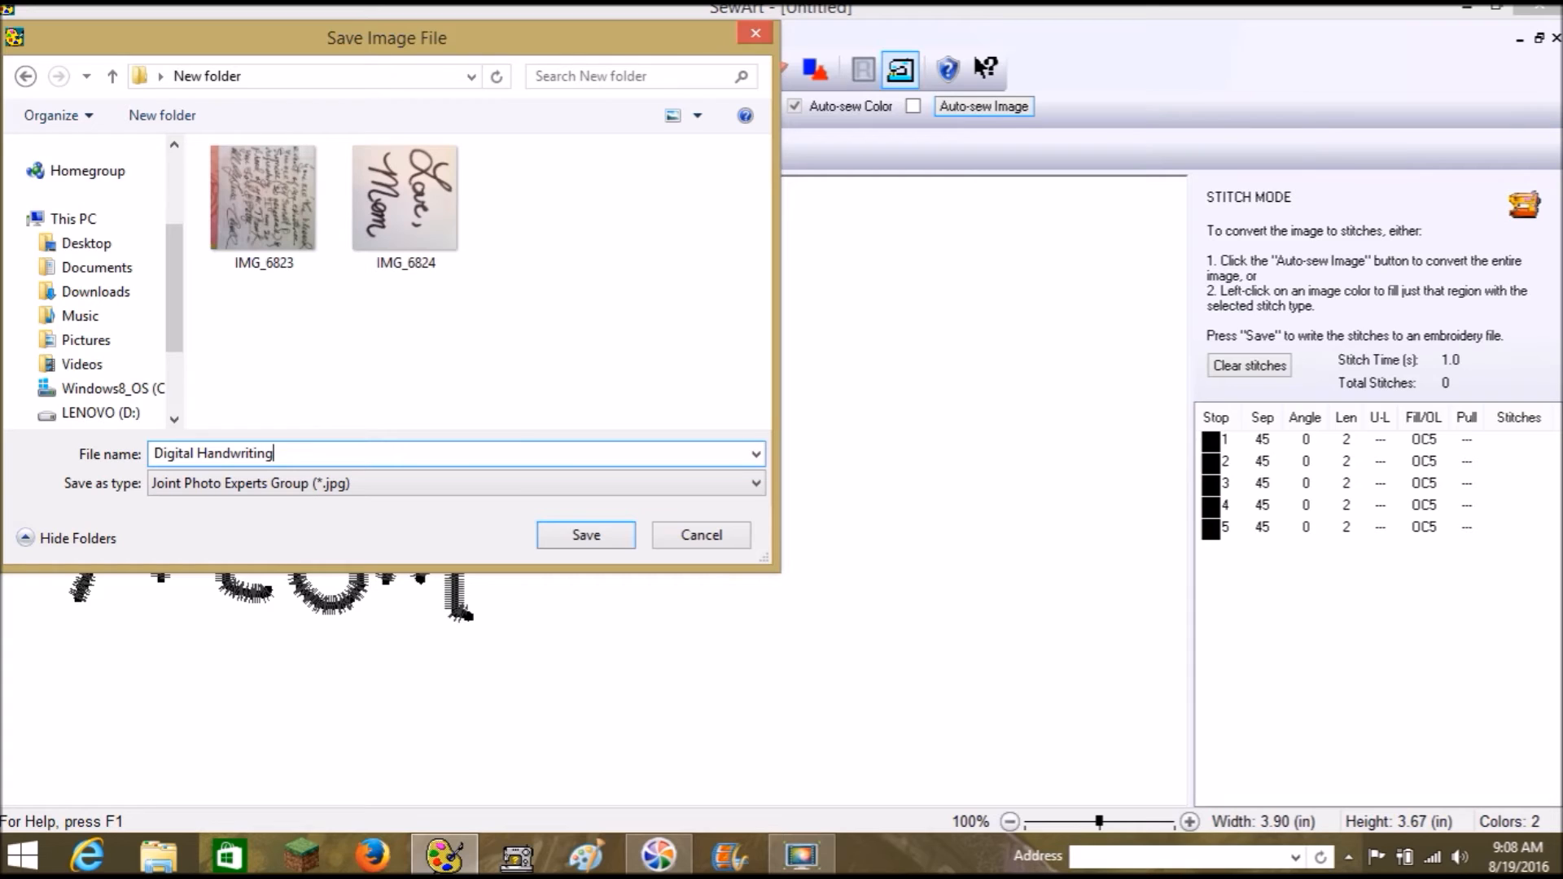
click(591, 543)
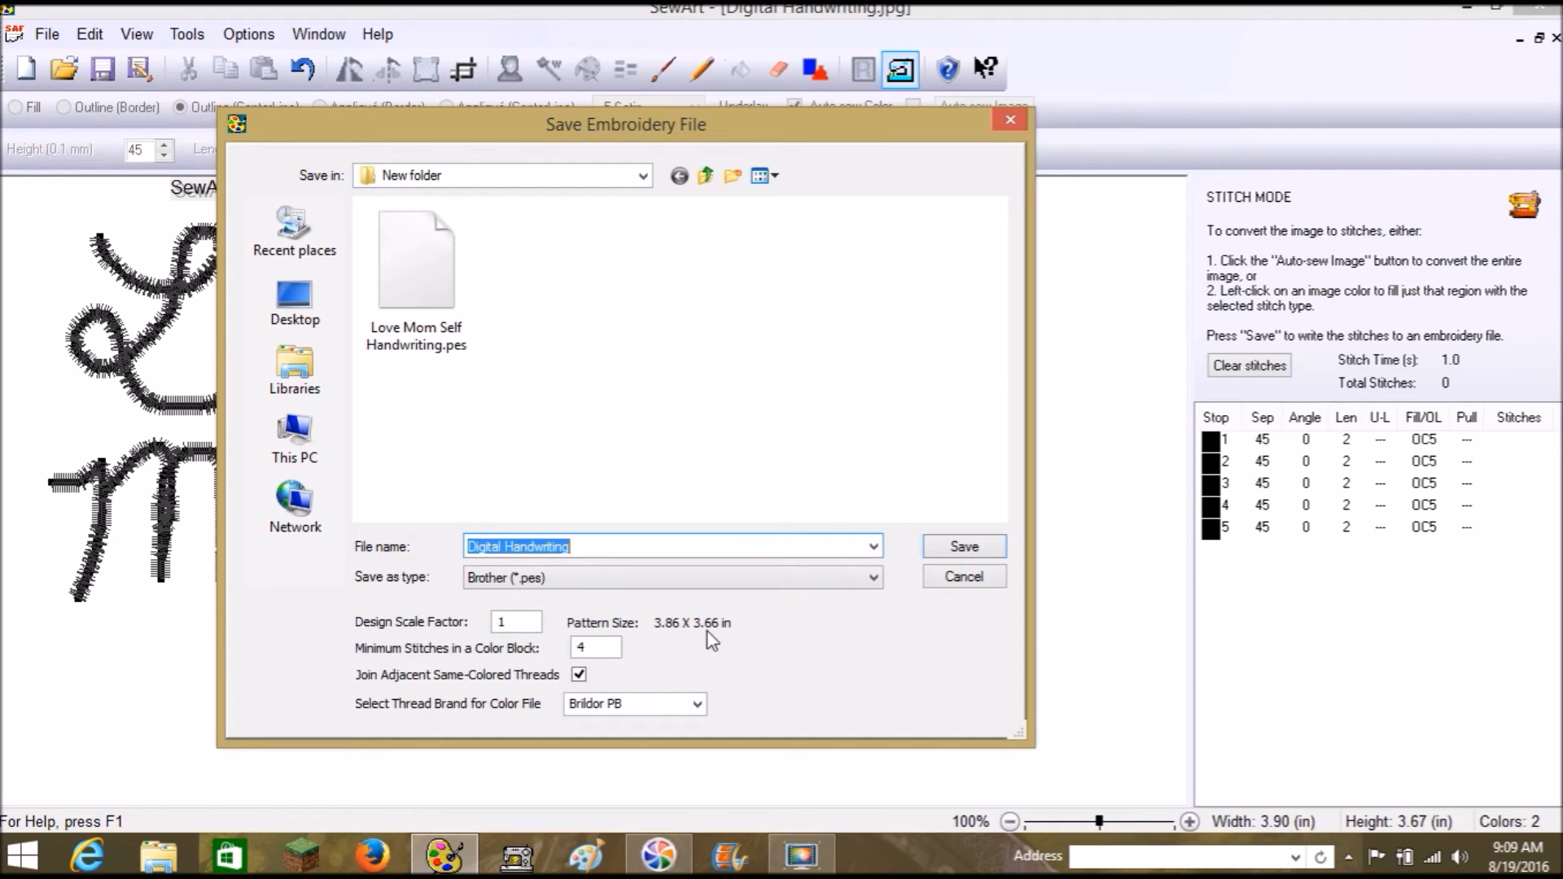
click(960, 547)
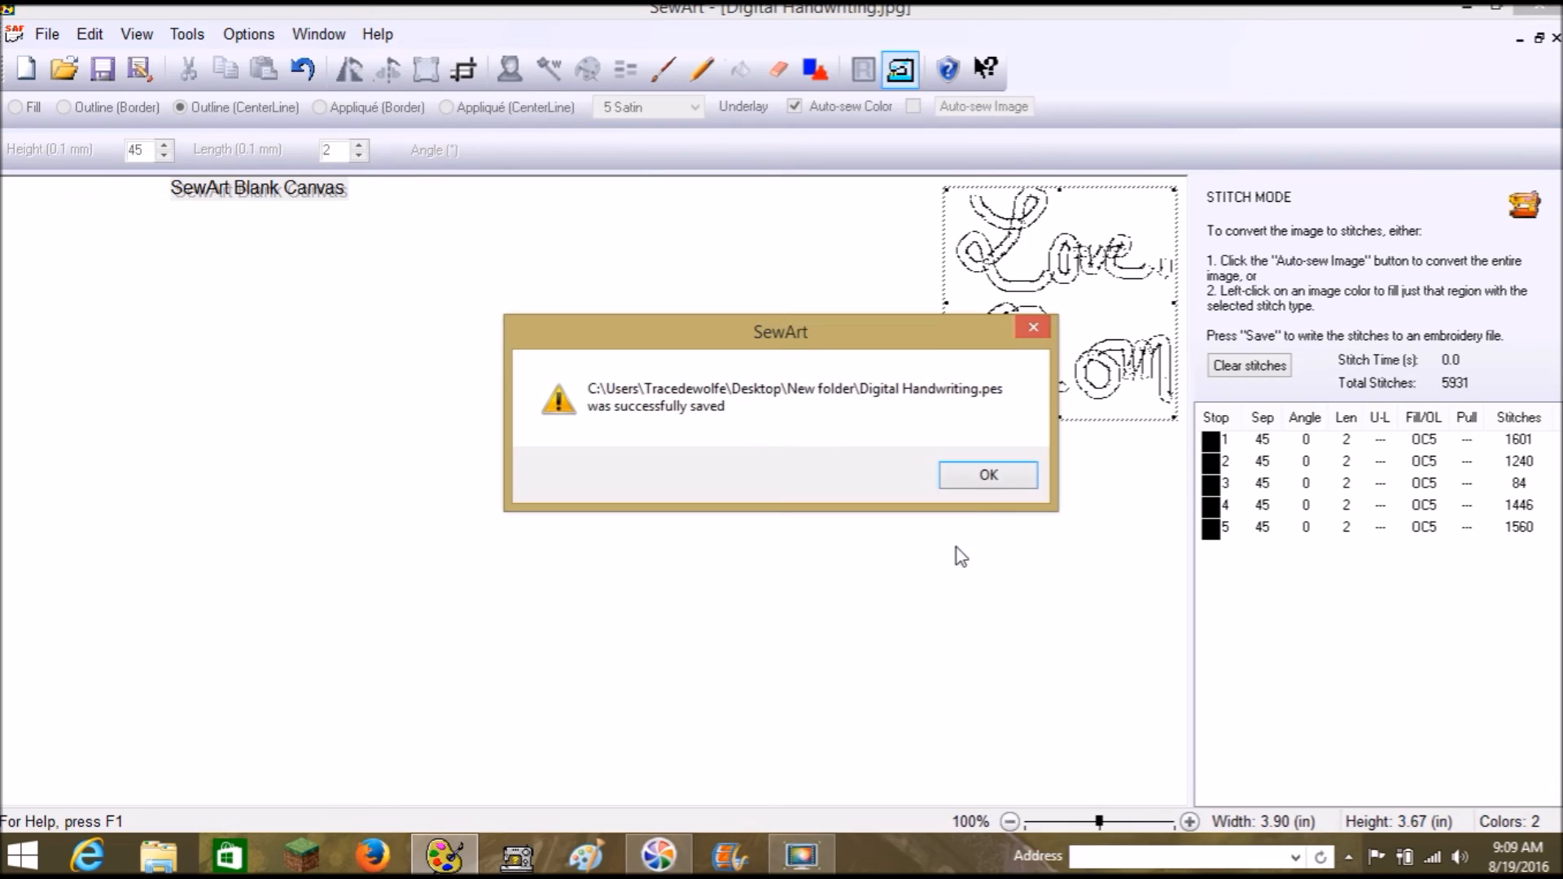
click(988, 476)
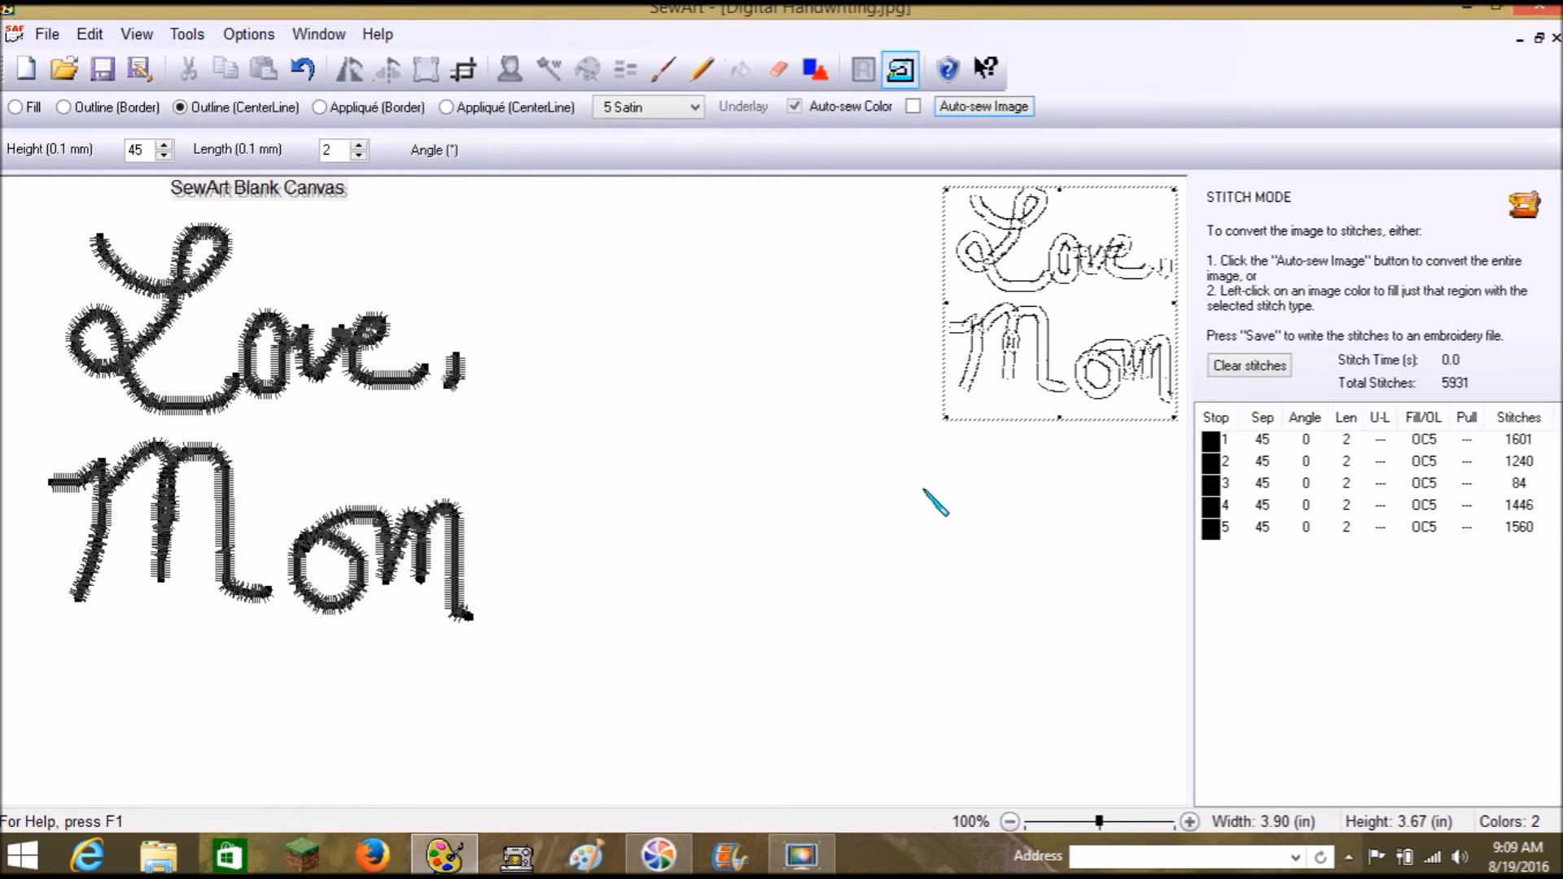
Close the saved "Digital Handwriting" design
click(1258, 366)
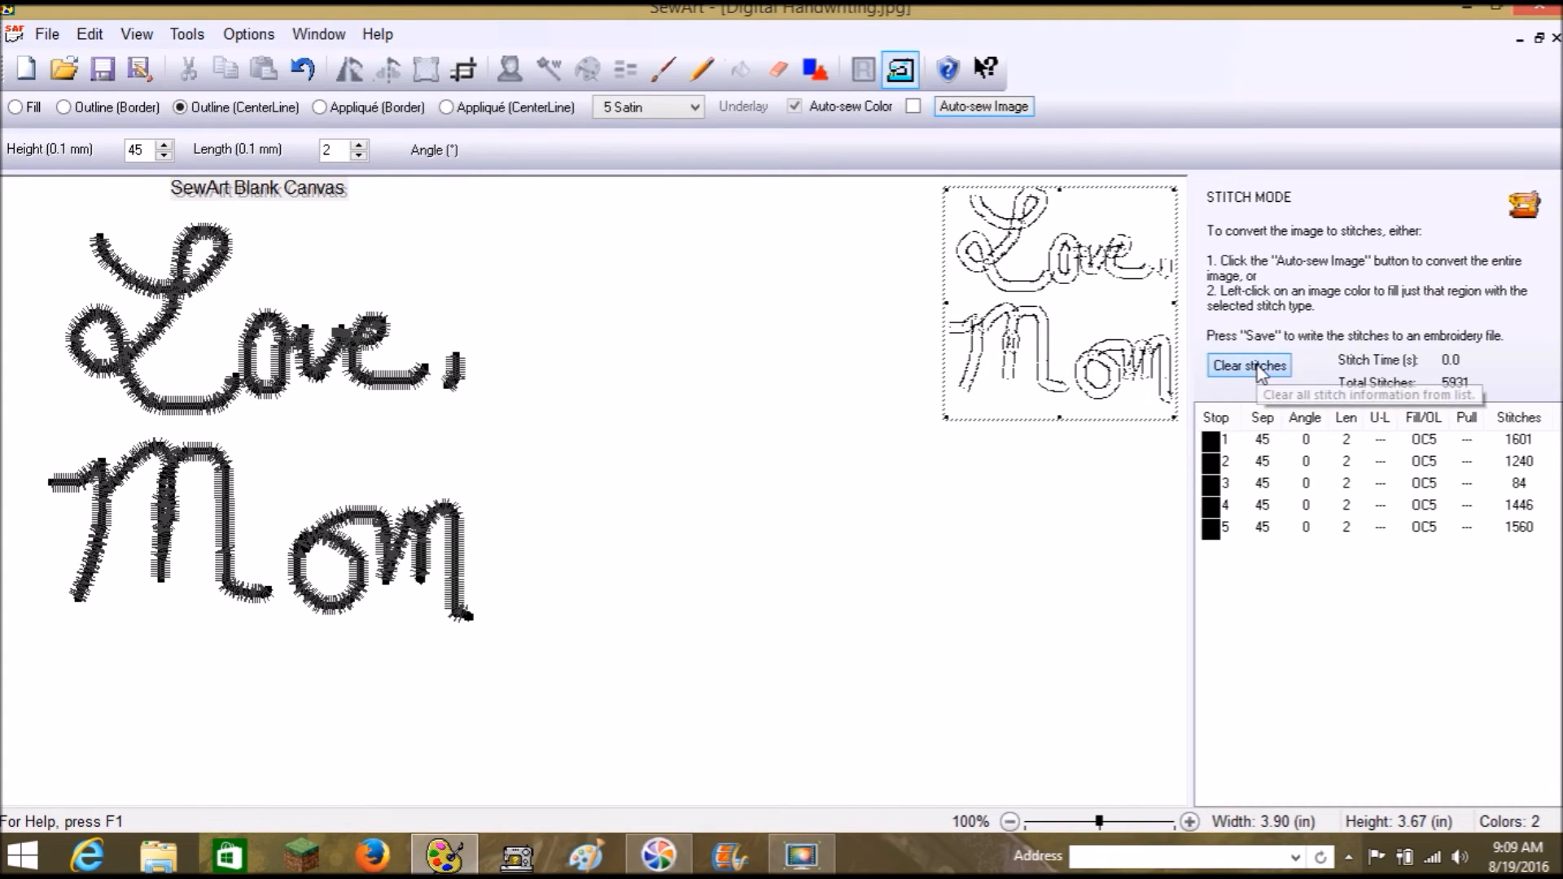
click(1555, 39)
click(1555, 39)
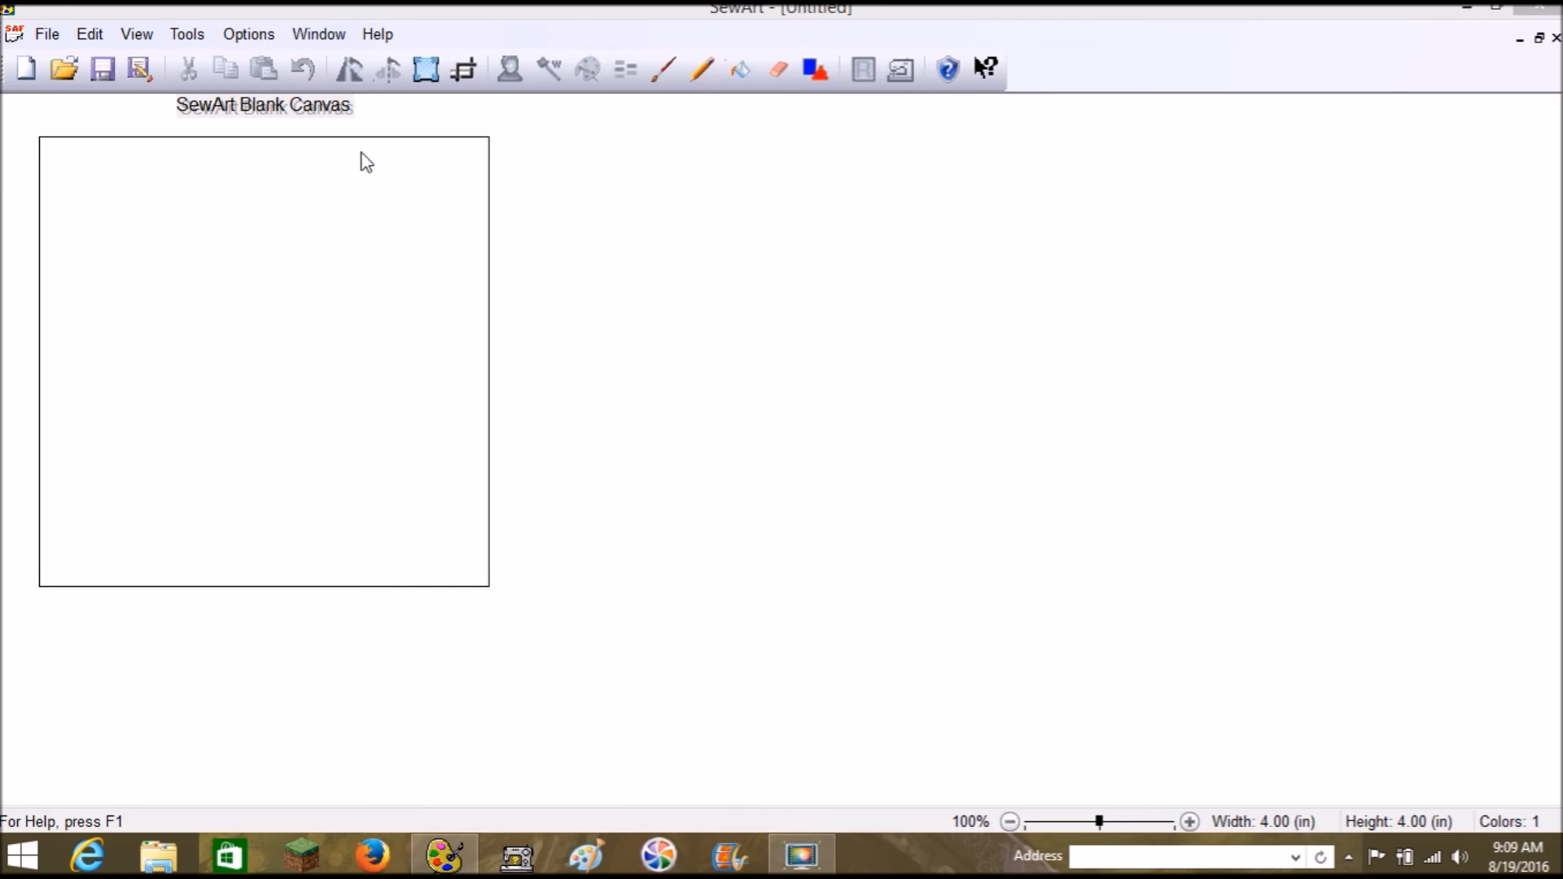
click(330, 148)
click(550, 157)
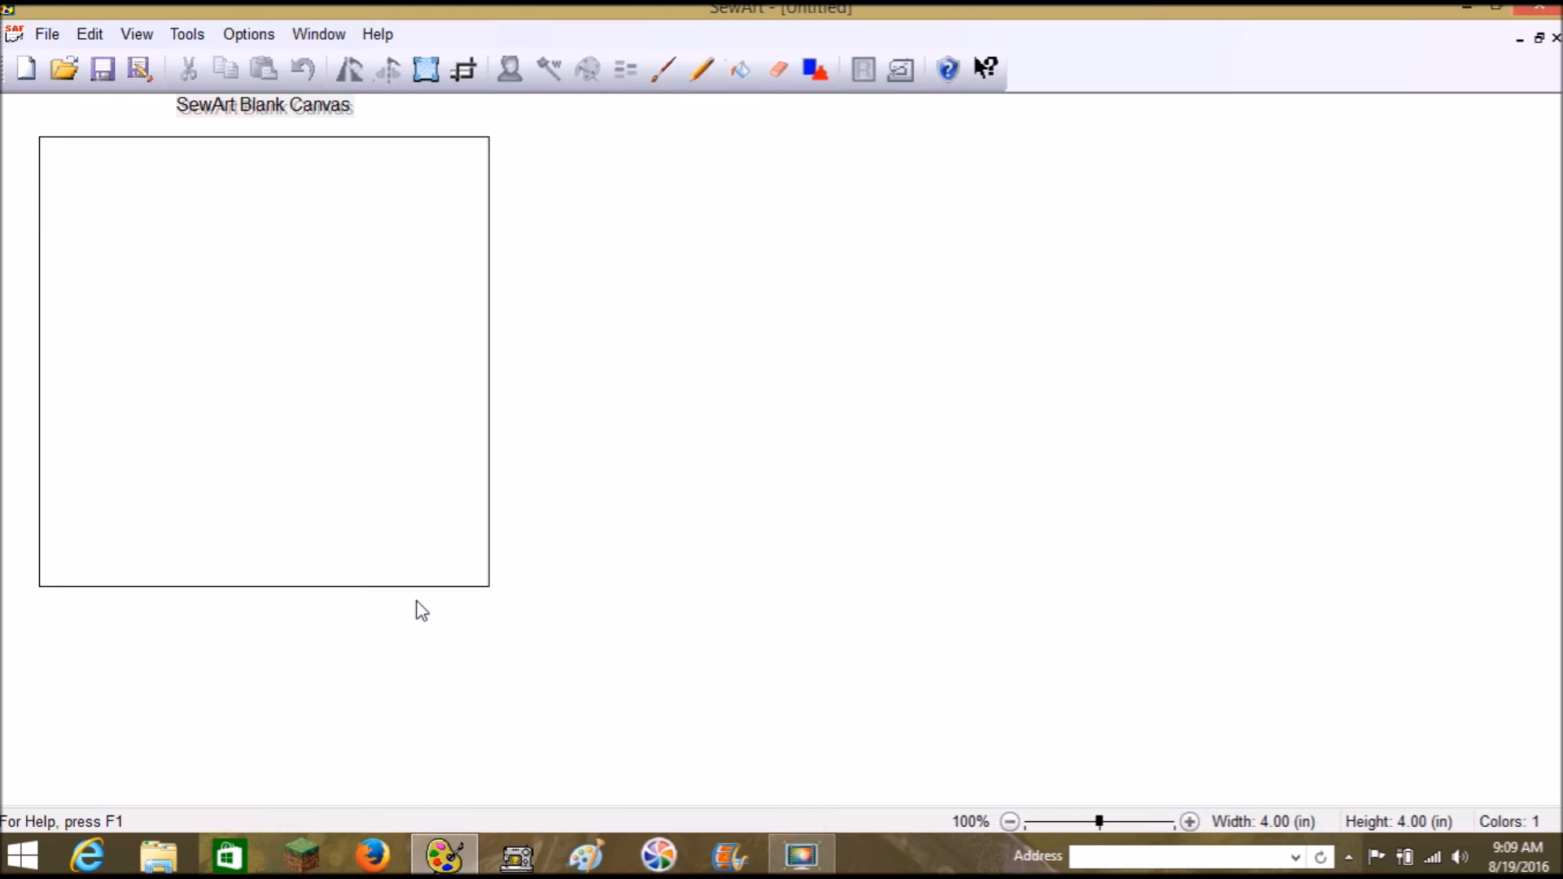
click(155, 869)
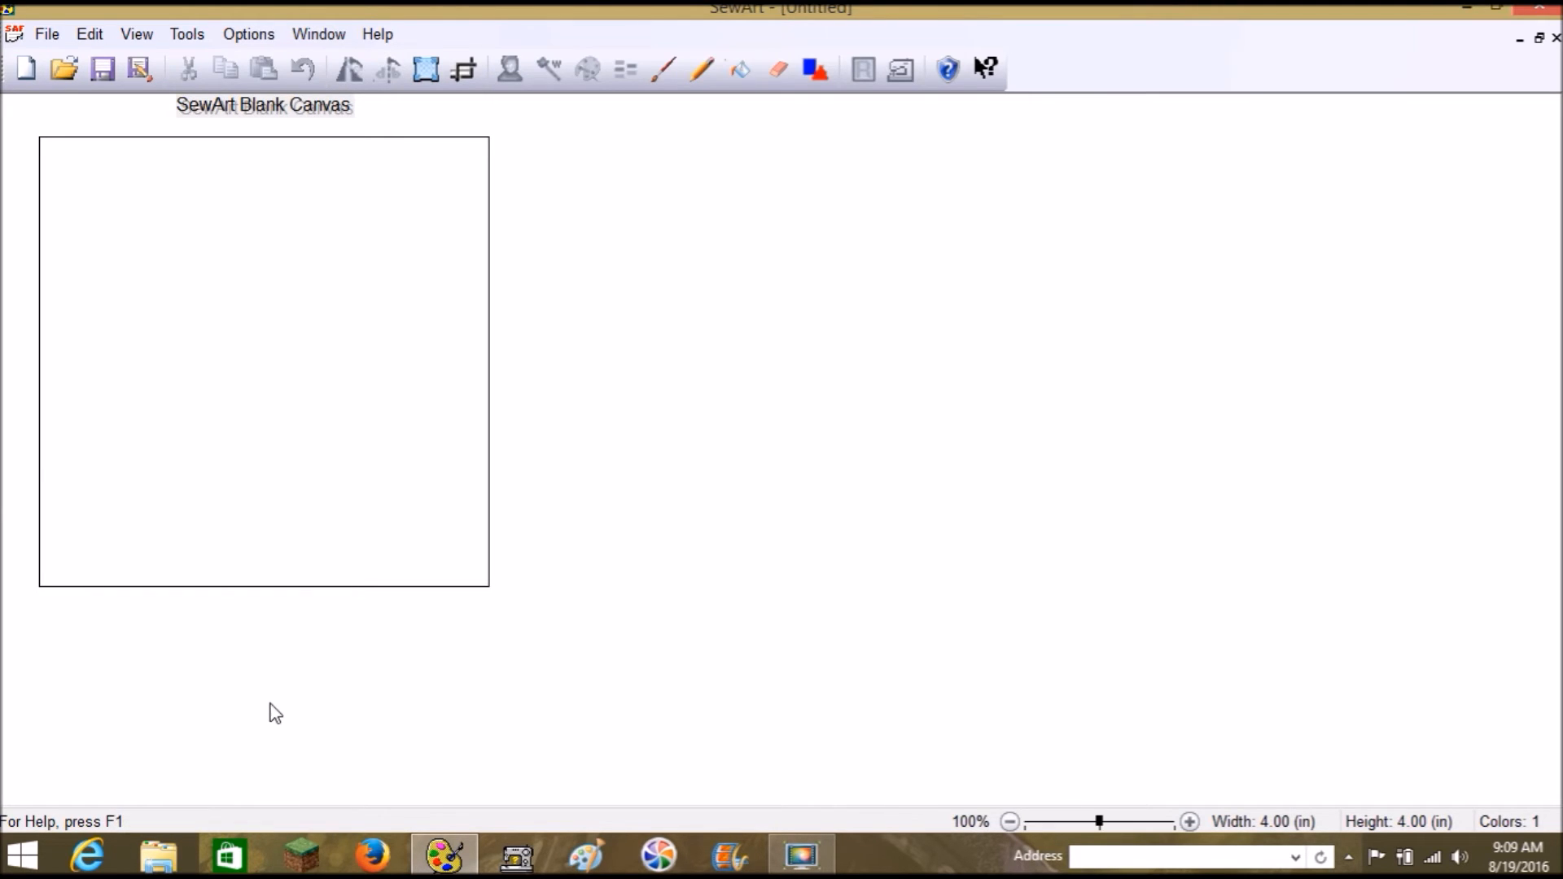
Open the handwritten note photo IMG_6823 from "New folder" and rotate it until the writing is upright
click(59, 69)
click(510, 261)
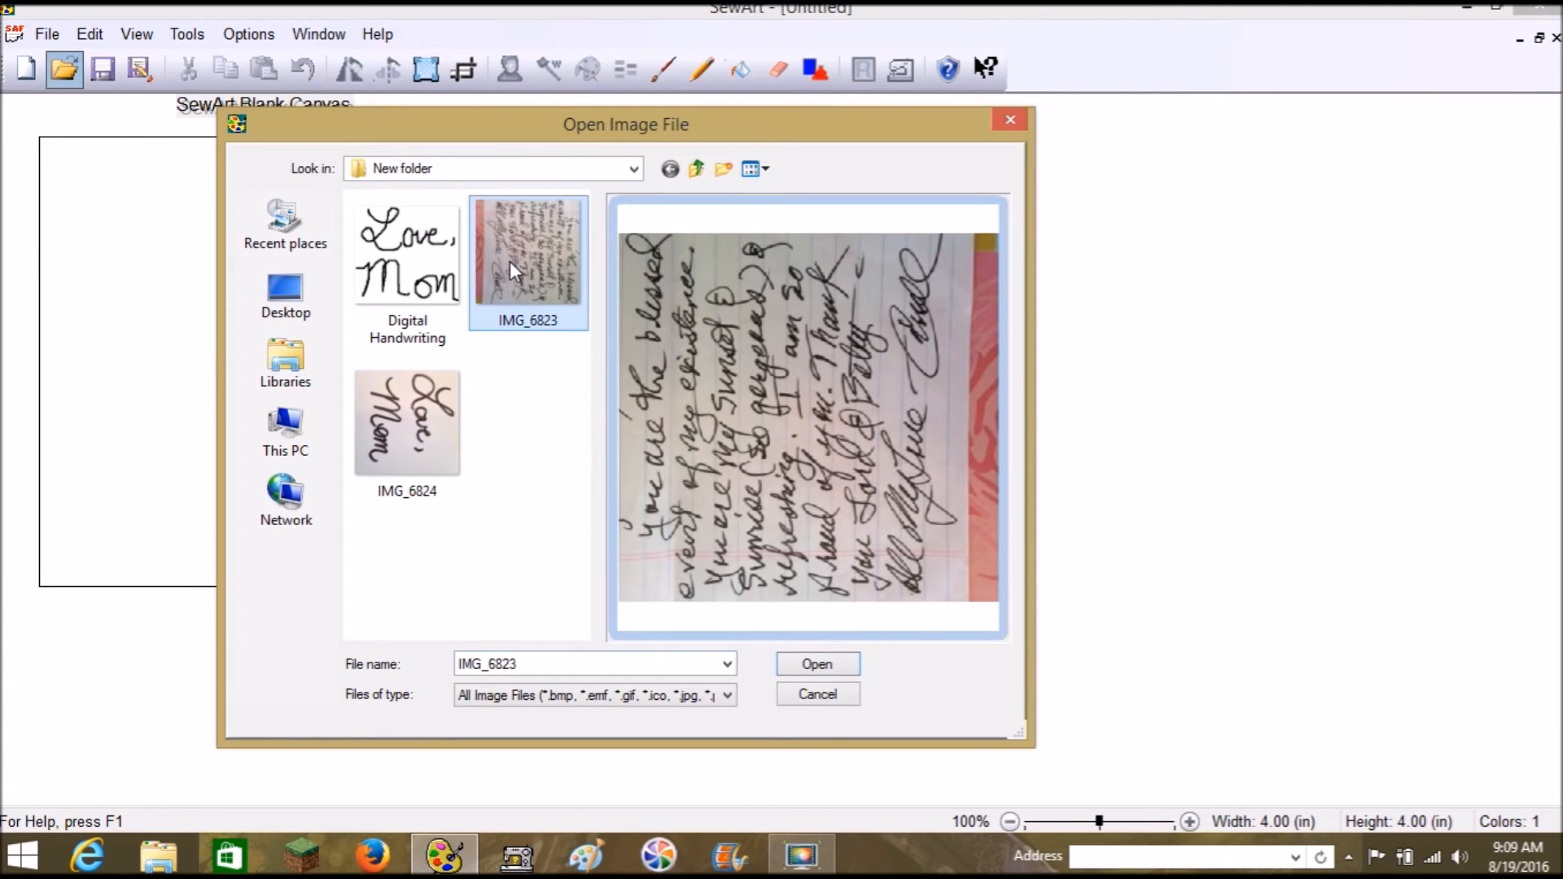
click(841, 663)
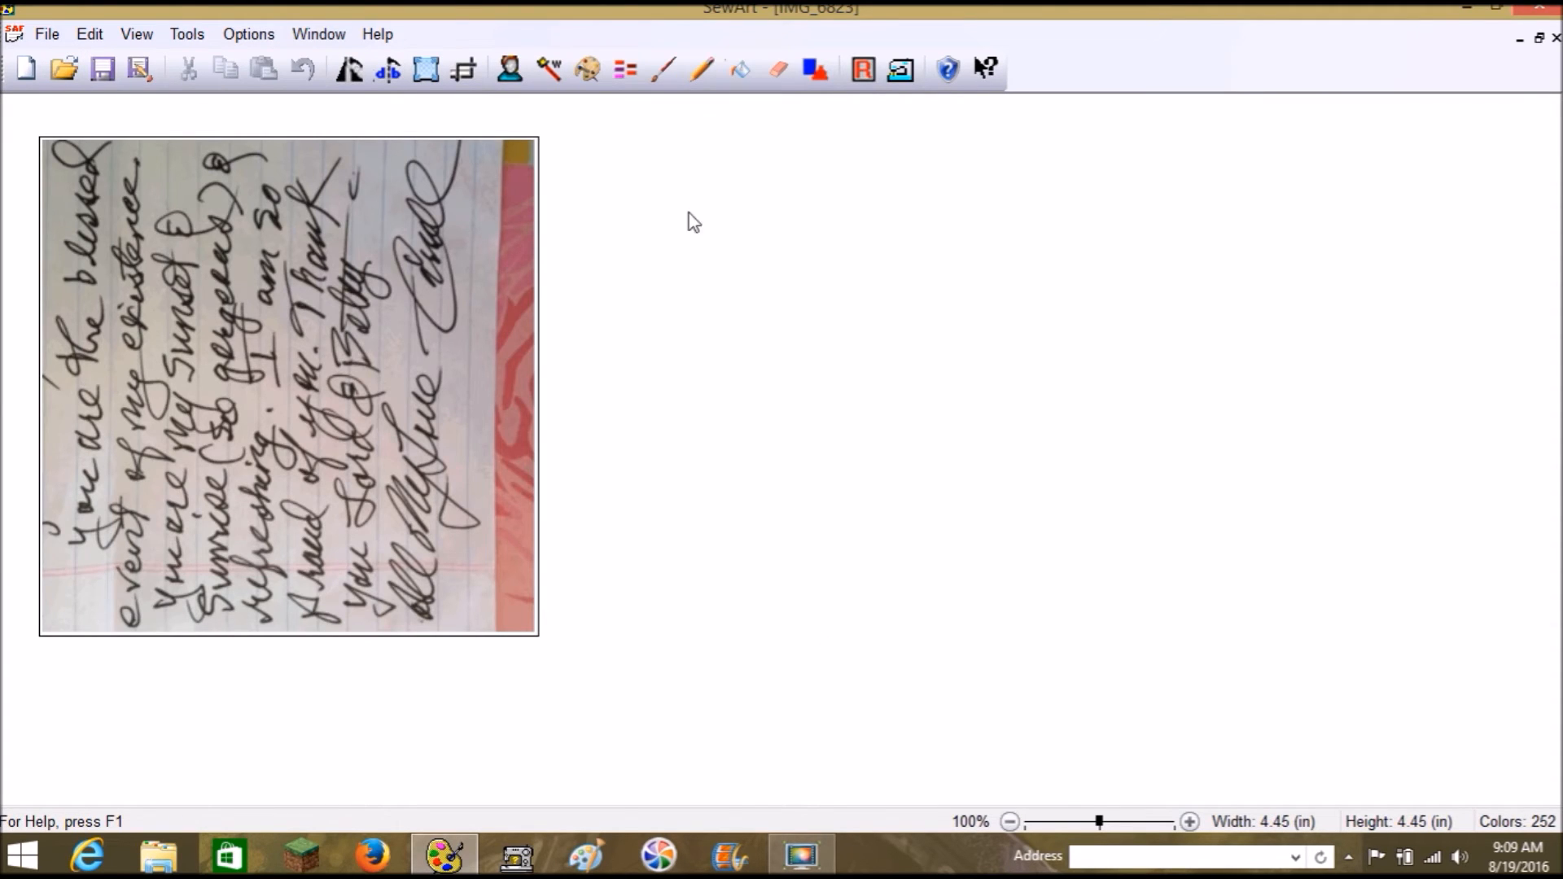
click(350, 70)
click(350, 70)
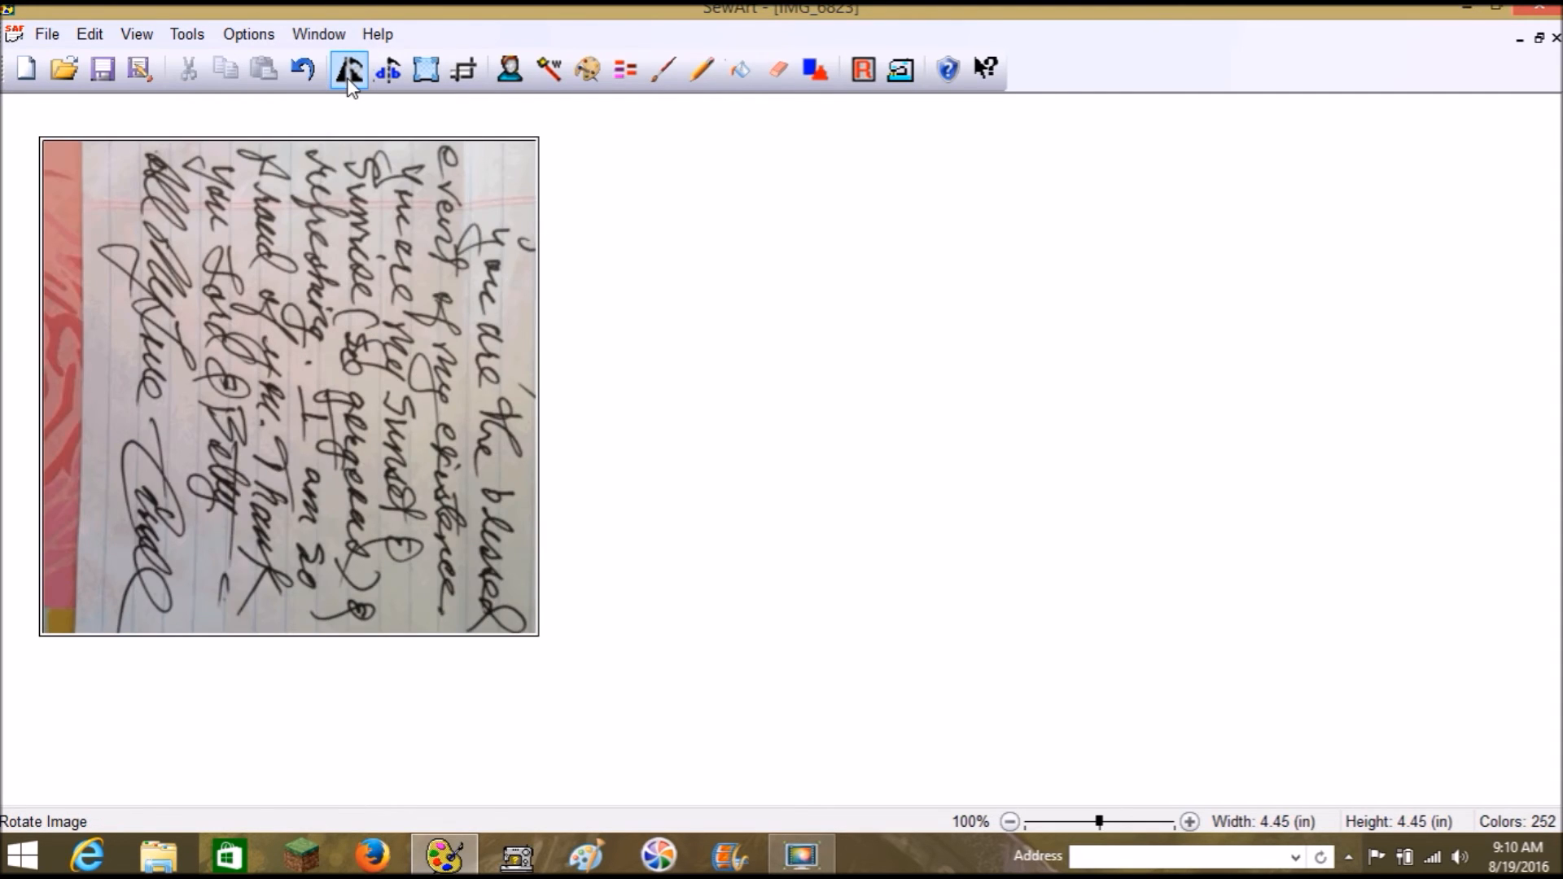
click(349, 79)
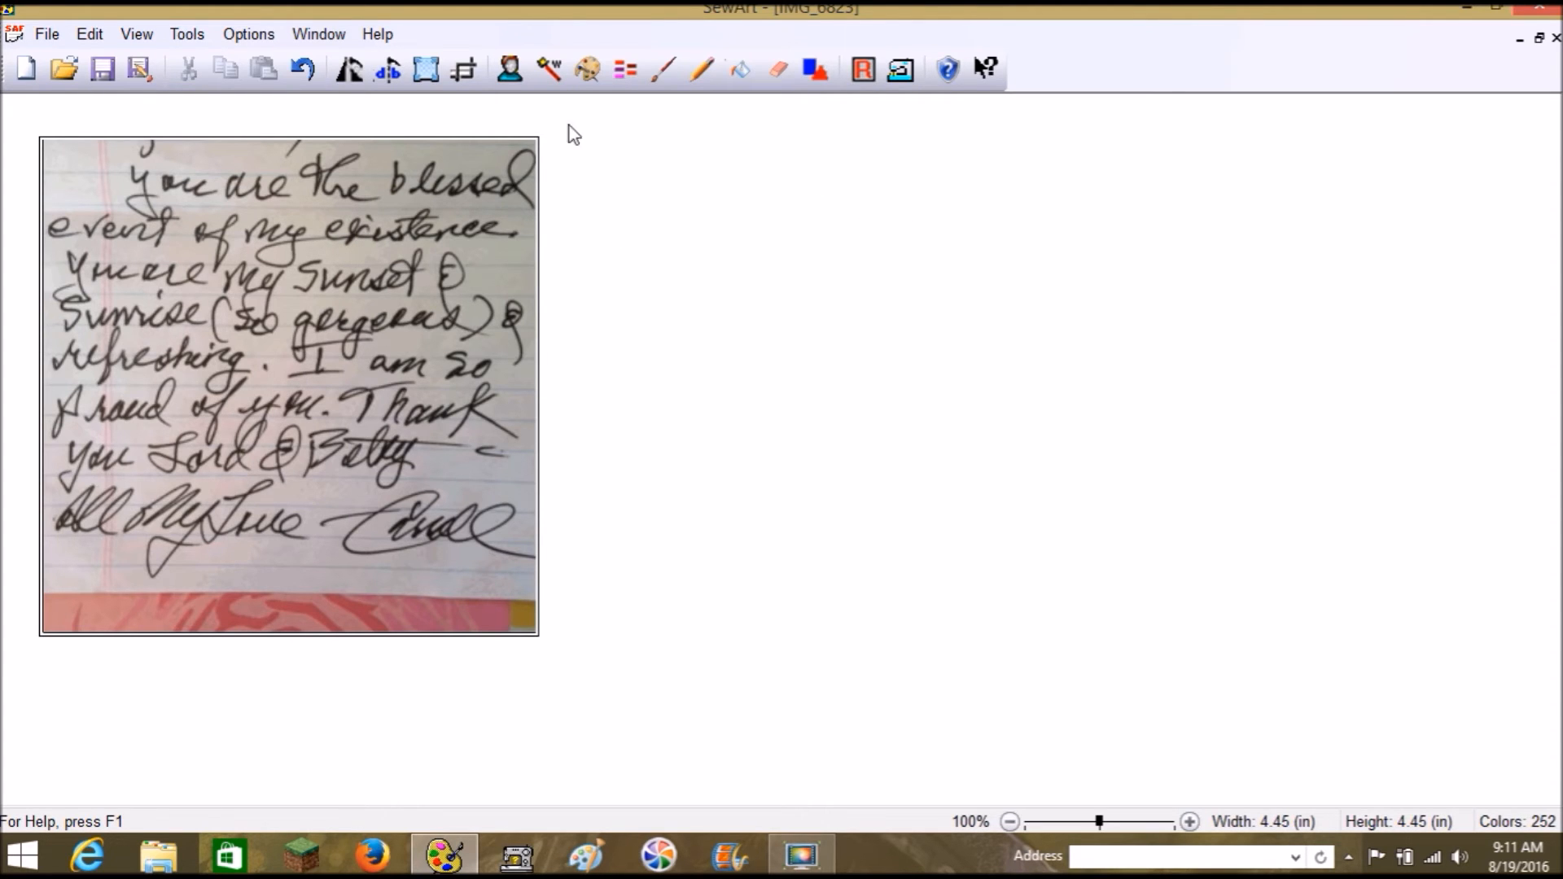
Crop the note to the closing "All My Love" line with its signature, a strip of 4.44 x 0.96 in
click(455, 81)
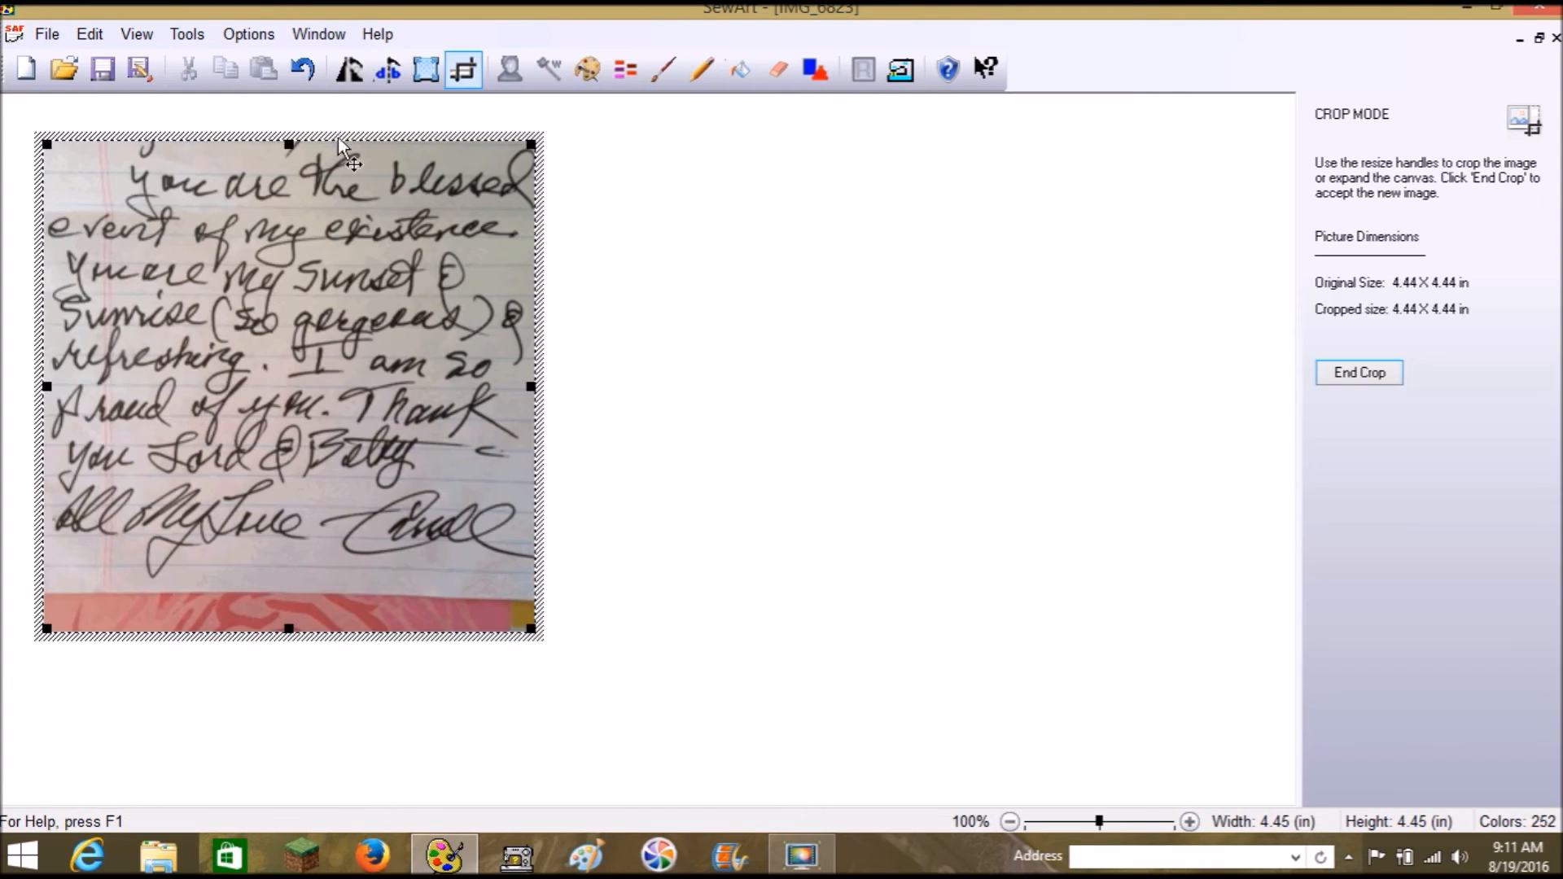
drag(293, 146, 284, 480)
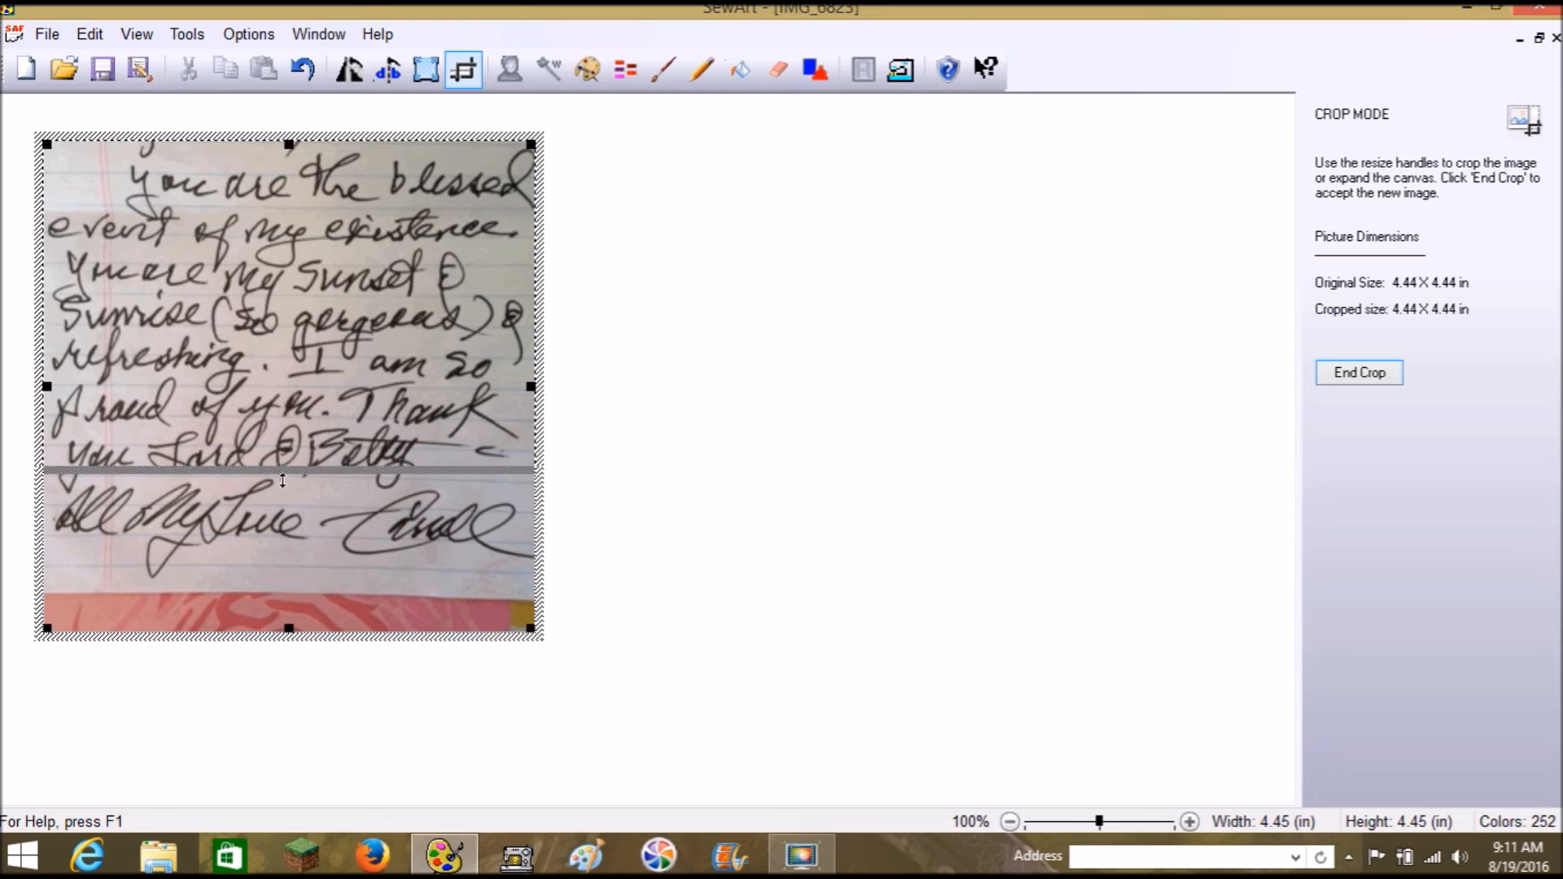
drag(283, 480, 283, 480)
drag(289, 628, 294, 578)
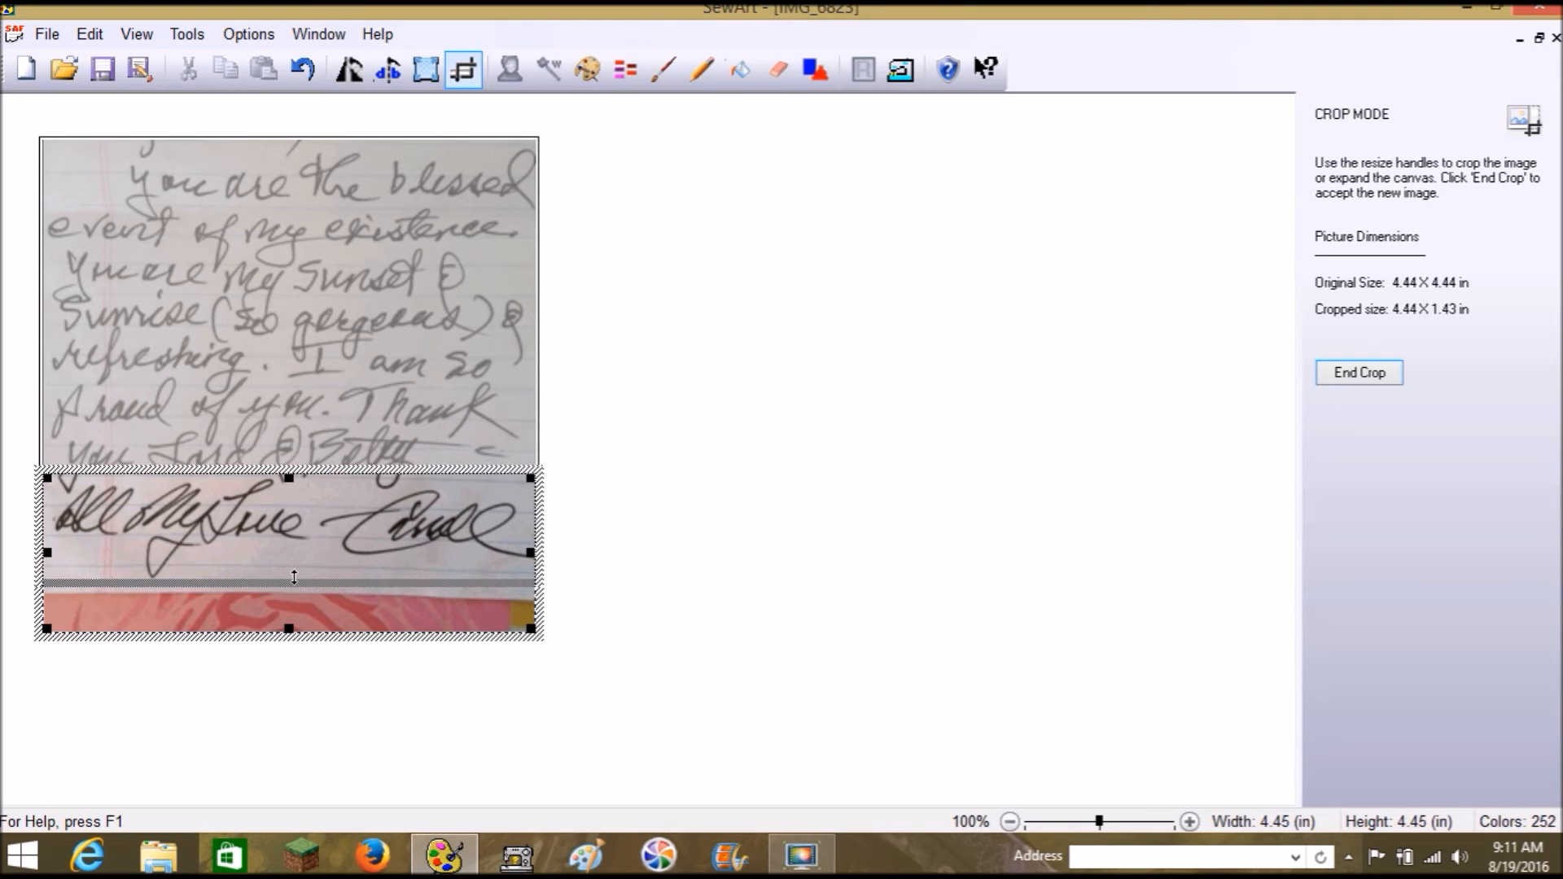
drag(294, 578, 294, 579)
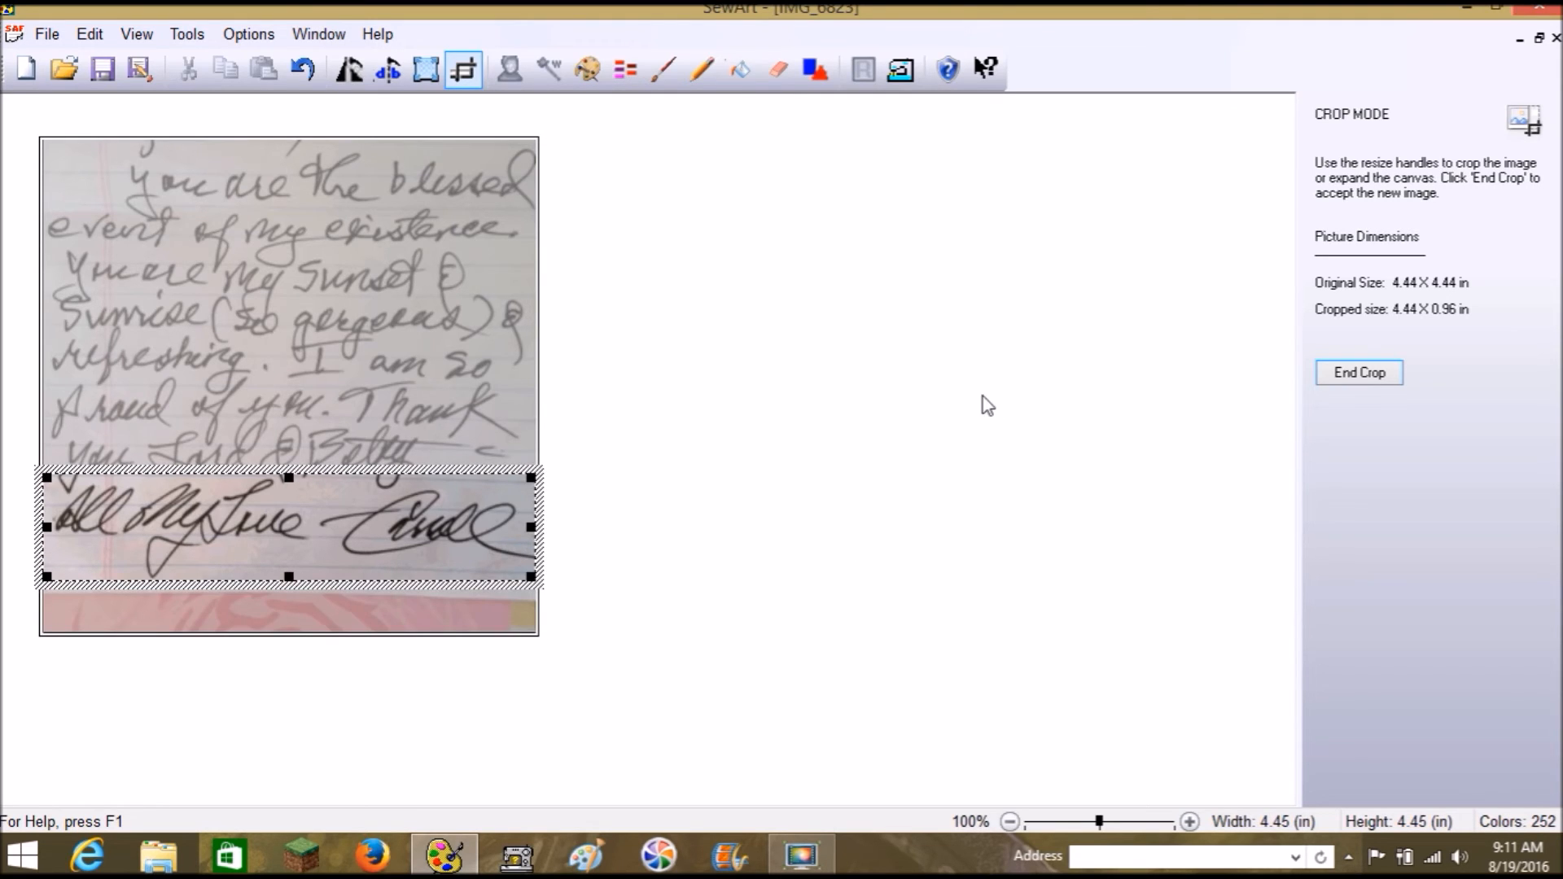
click(1388, 373)
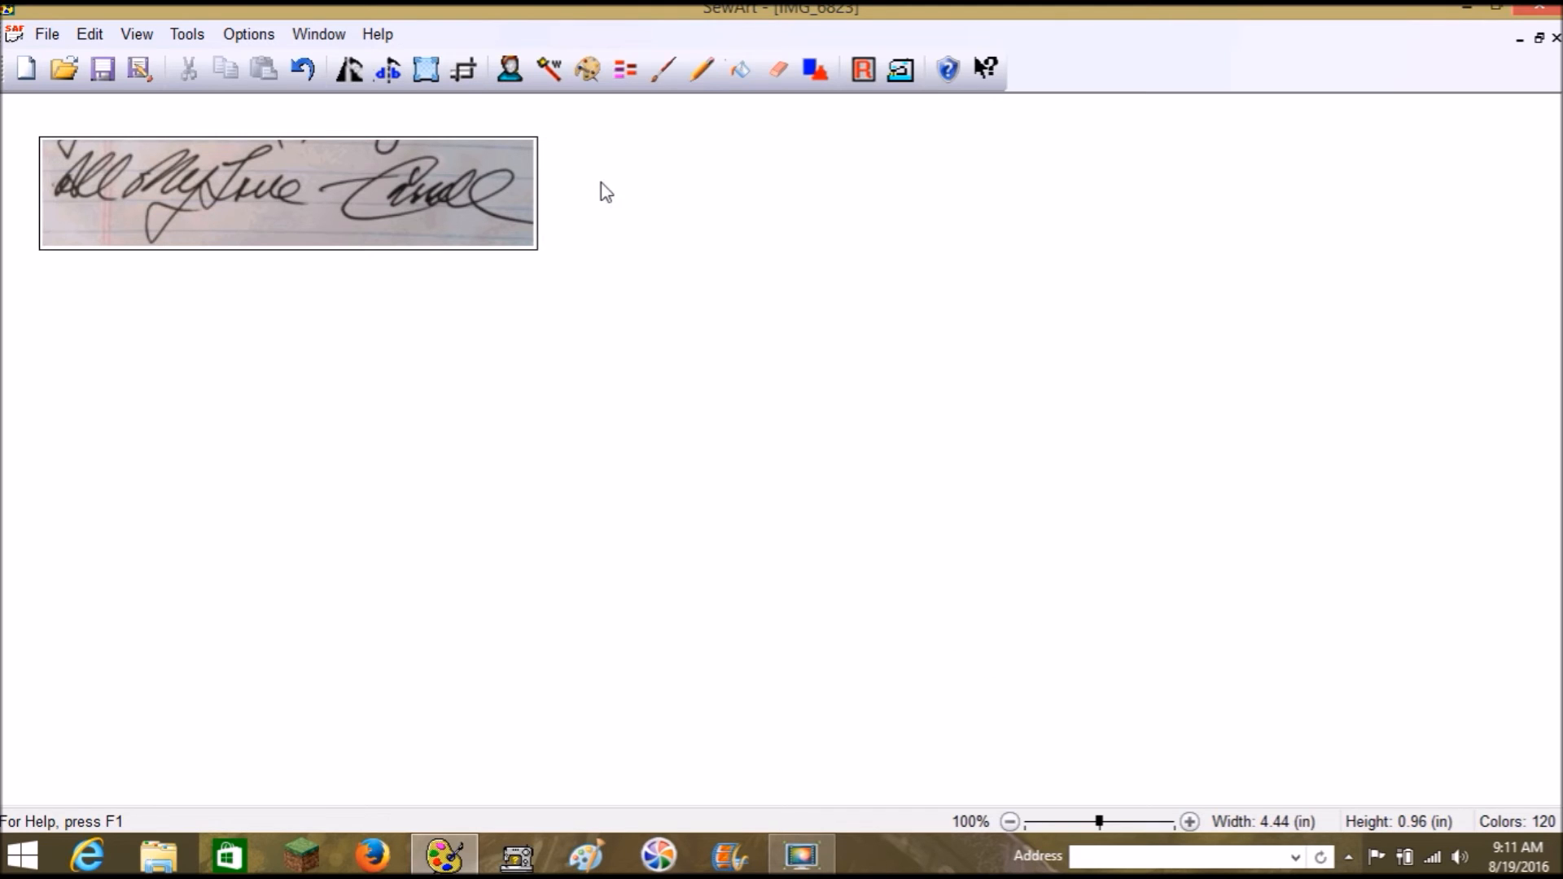
Resize the cropped signature line to 3.9 in wide with locked aspect ratio
click(425, 70)
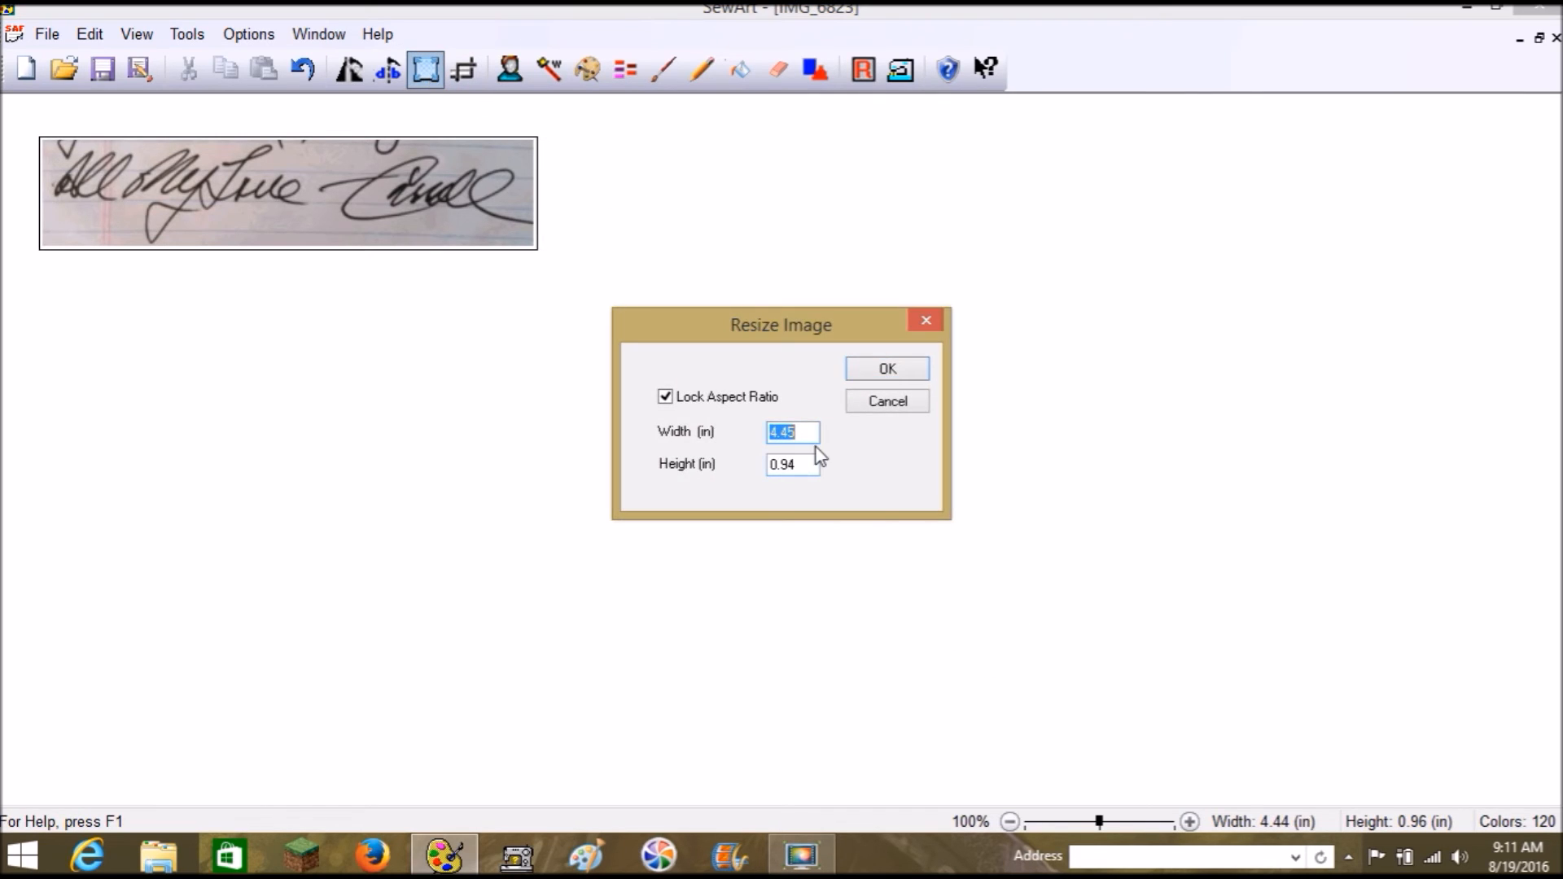
text(3.9)
click(878, 373)
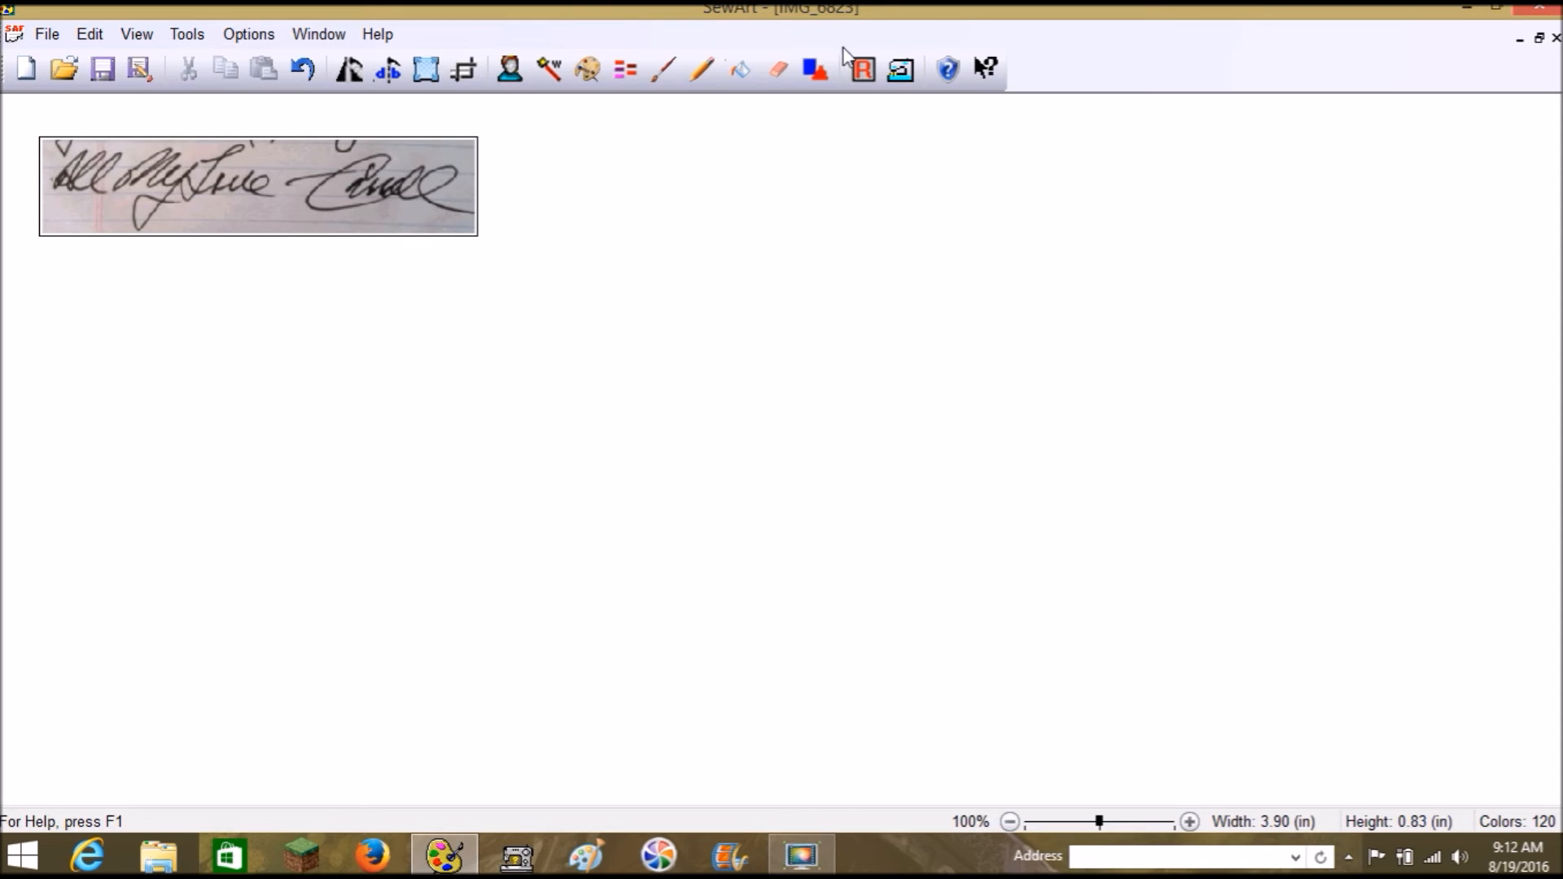
click(1147, 824)
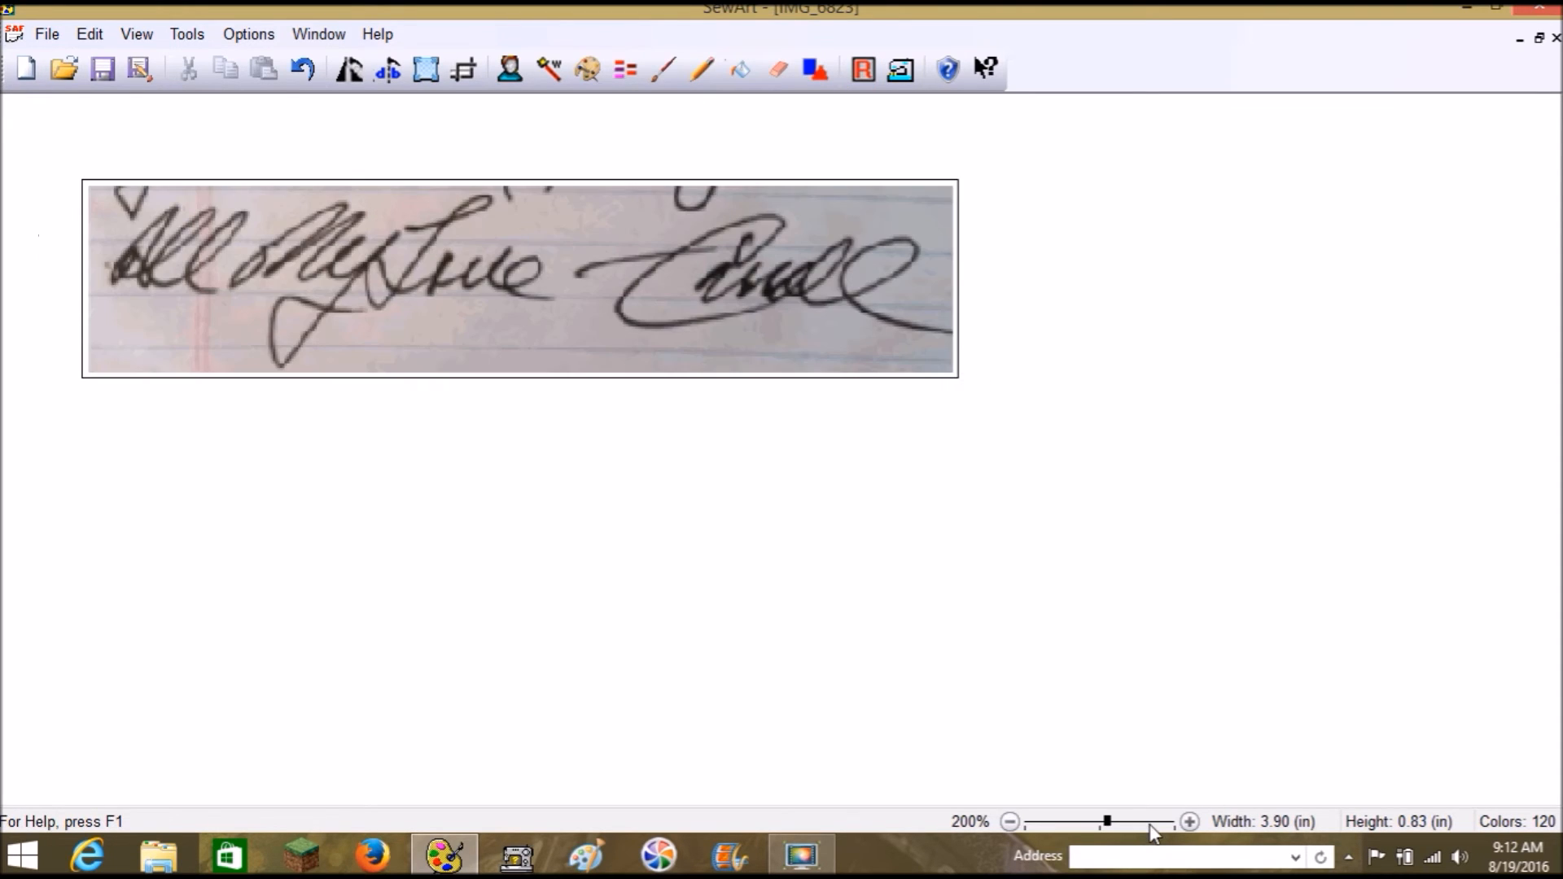
Try reducing the signature line image to 80 colors, and undo the reduction
click(1153, 823)
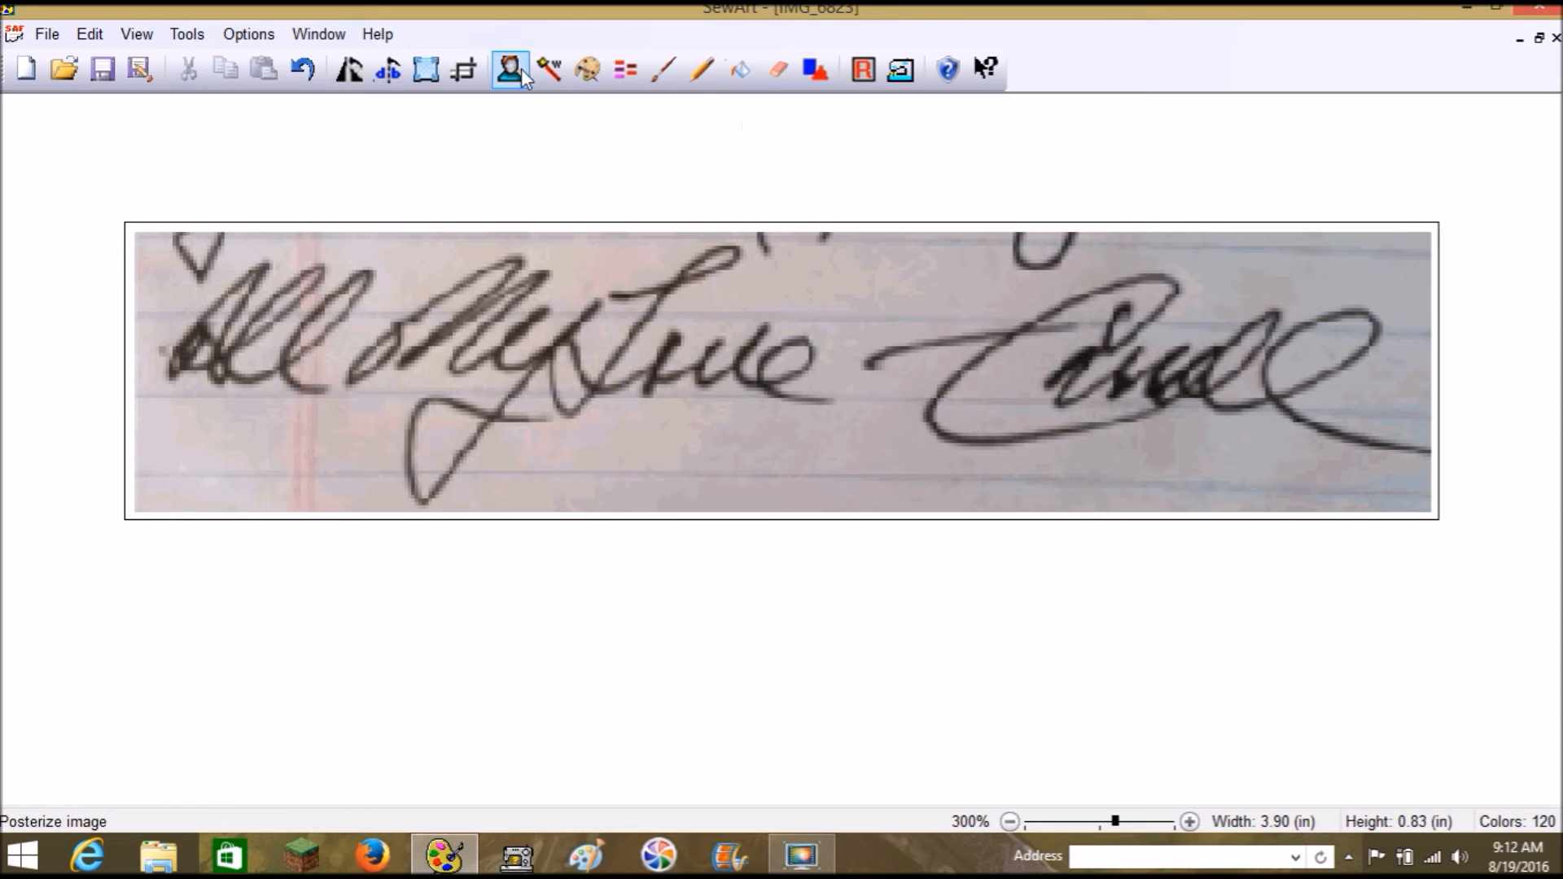
click(585, 70)
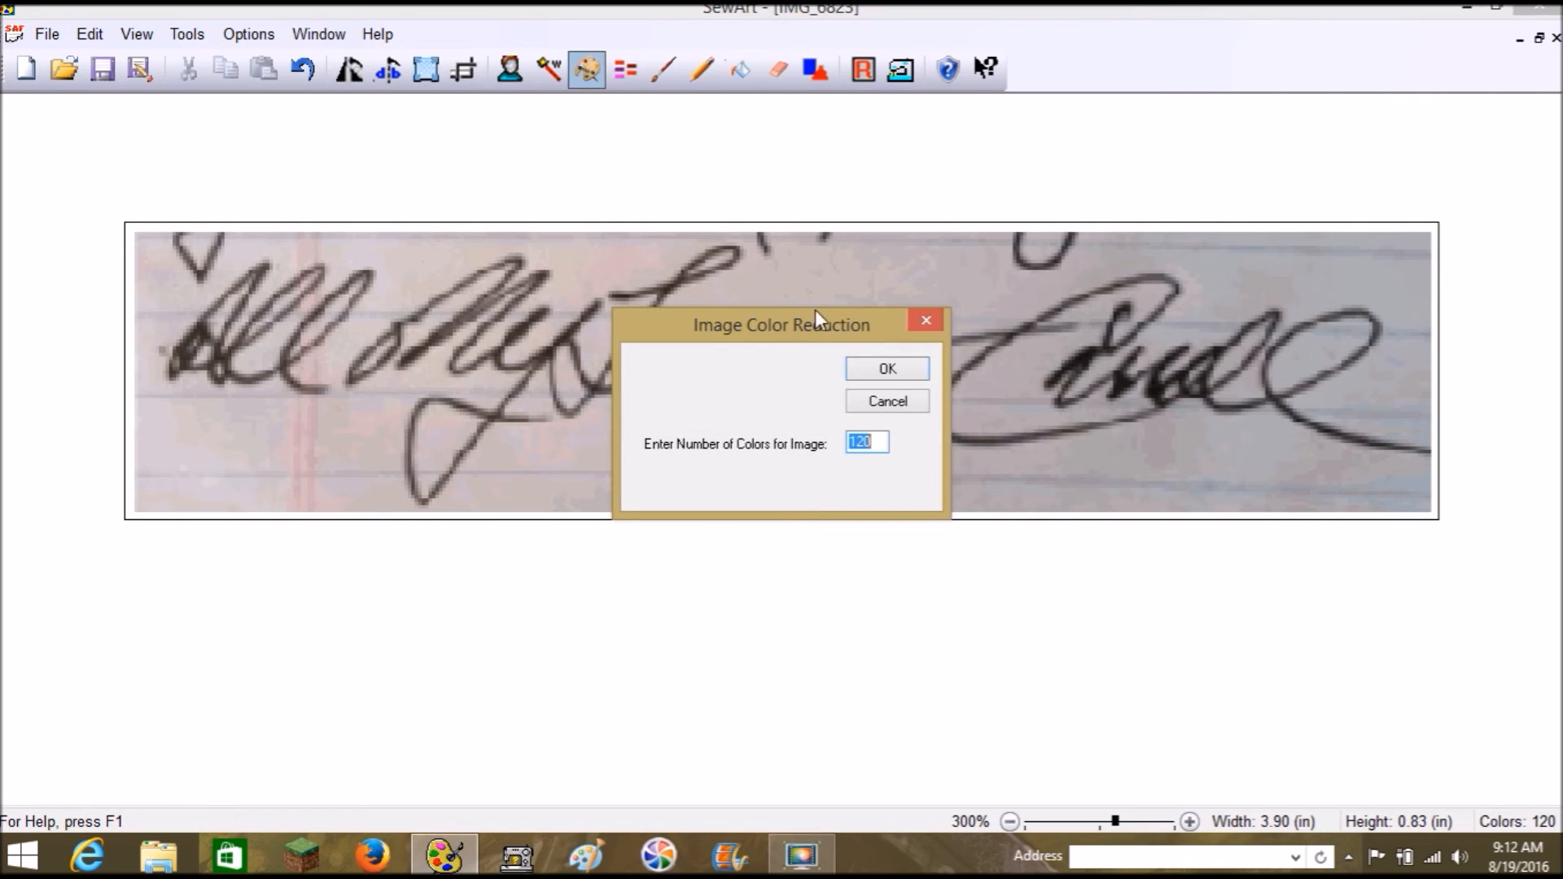
click(896, 377)
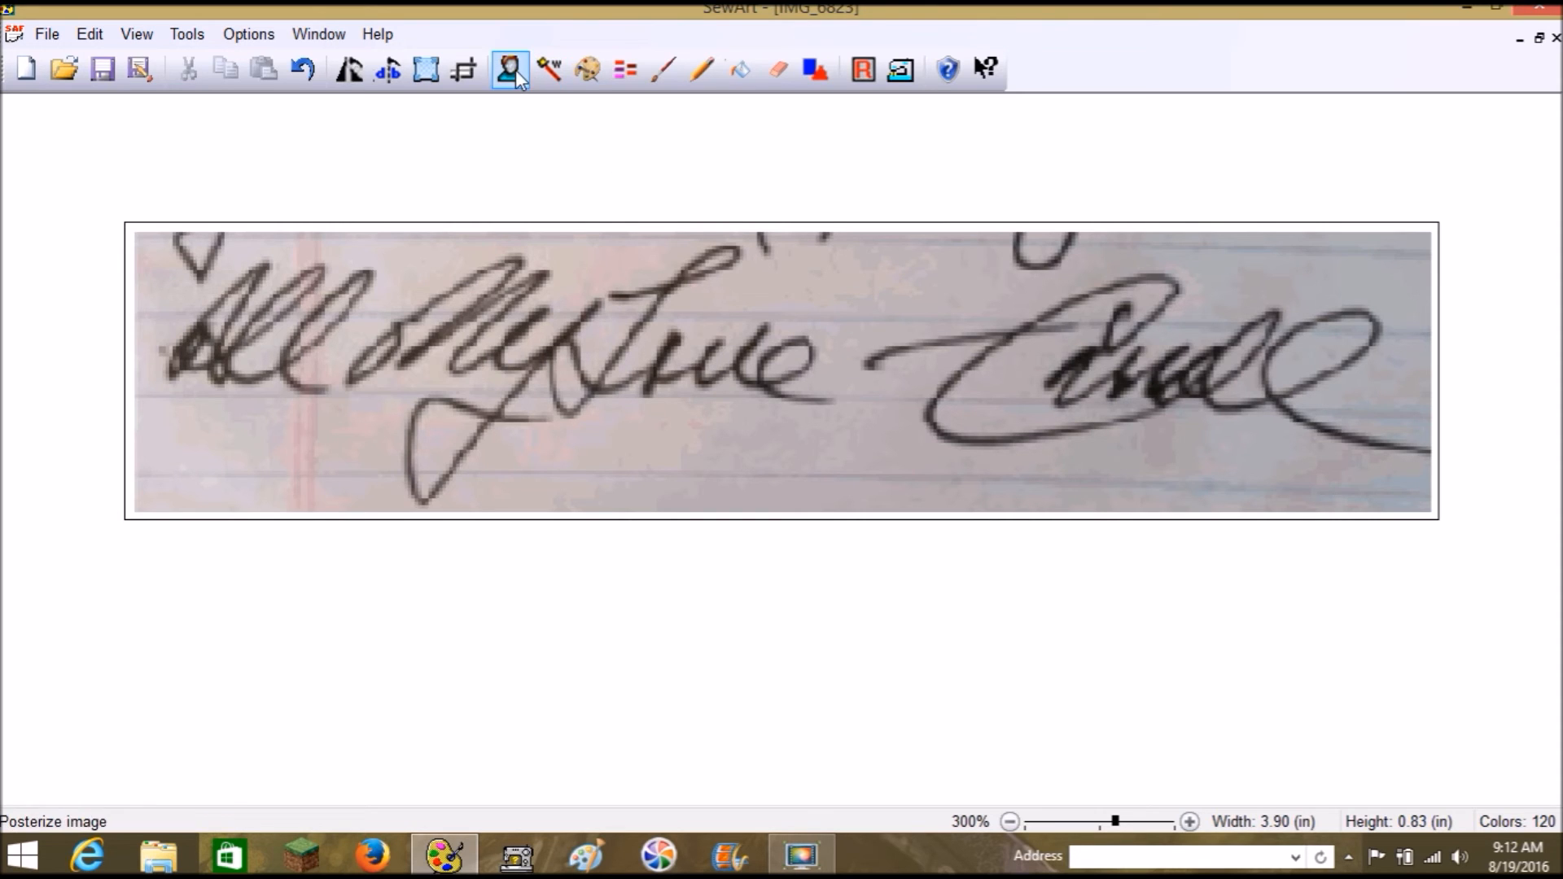
click(598, 80)
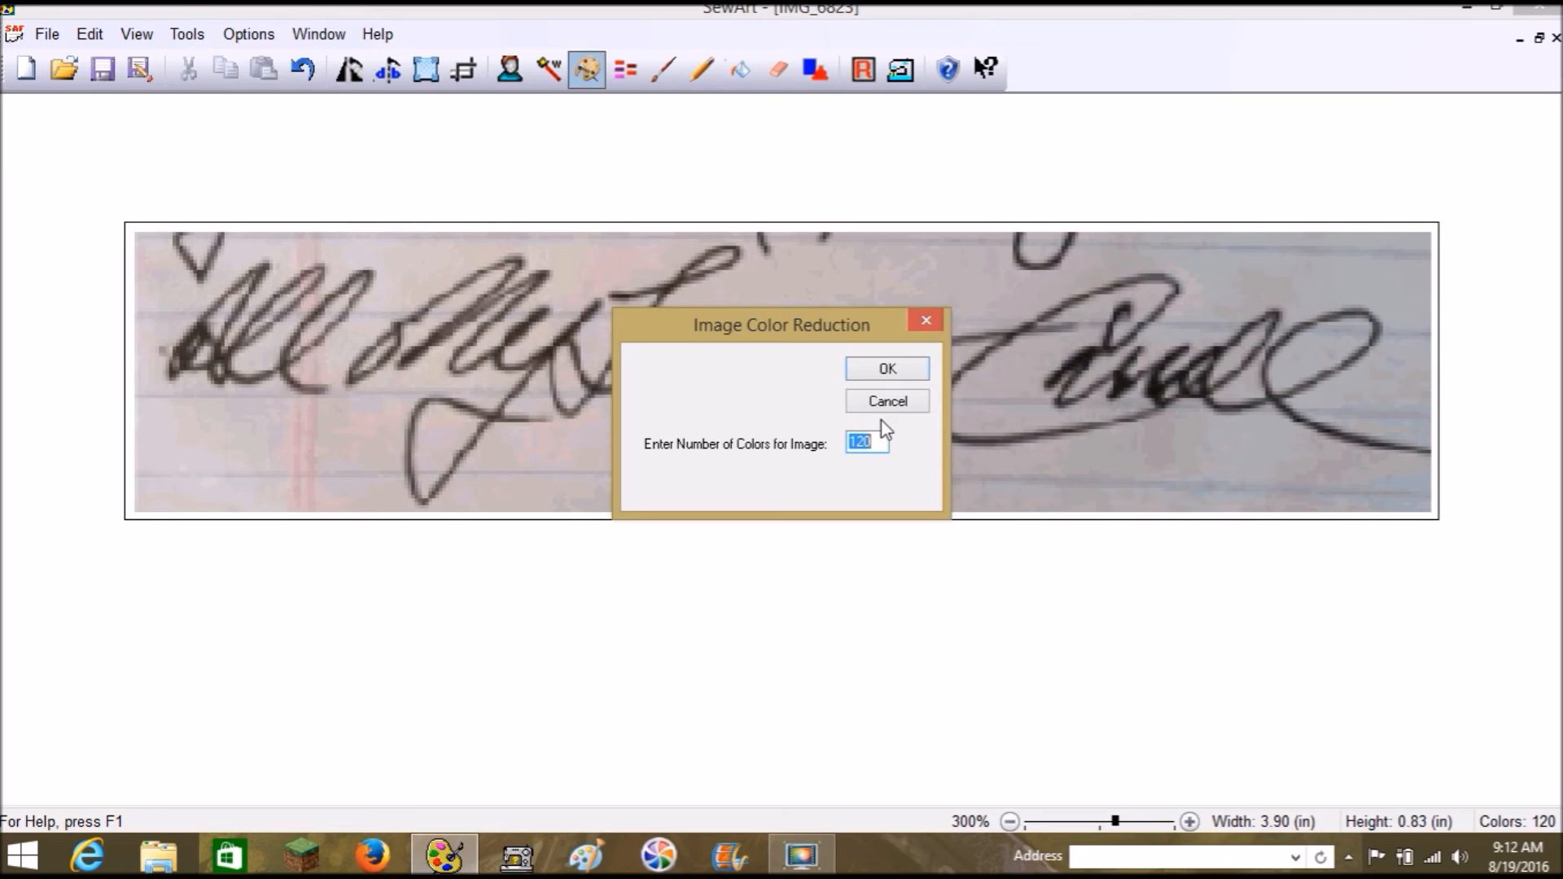
text(80)
click(888, 377)
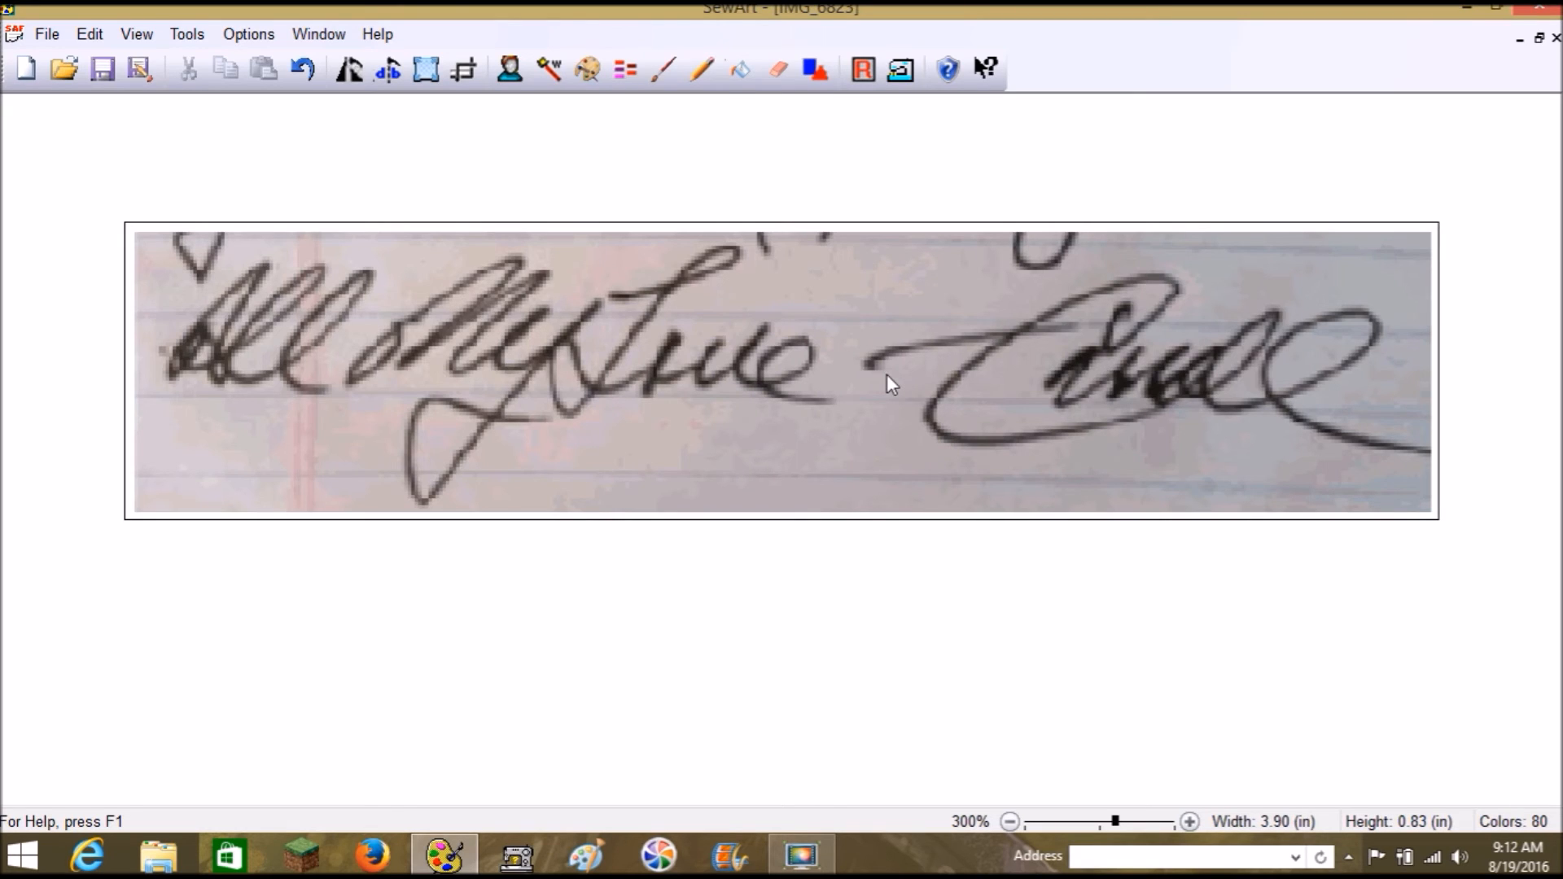
click(305, 69)
Try a 2-color reduction of the signature line as a comparison, and undo it
click(588, 70)
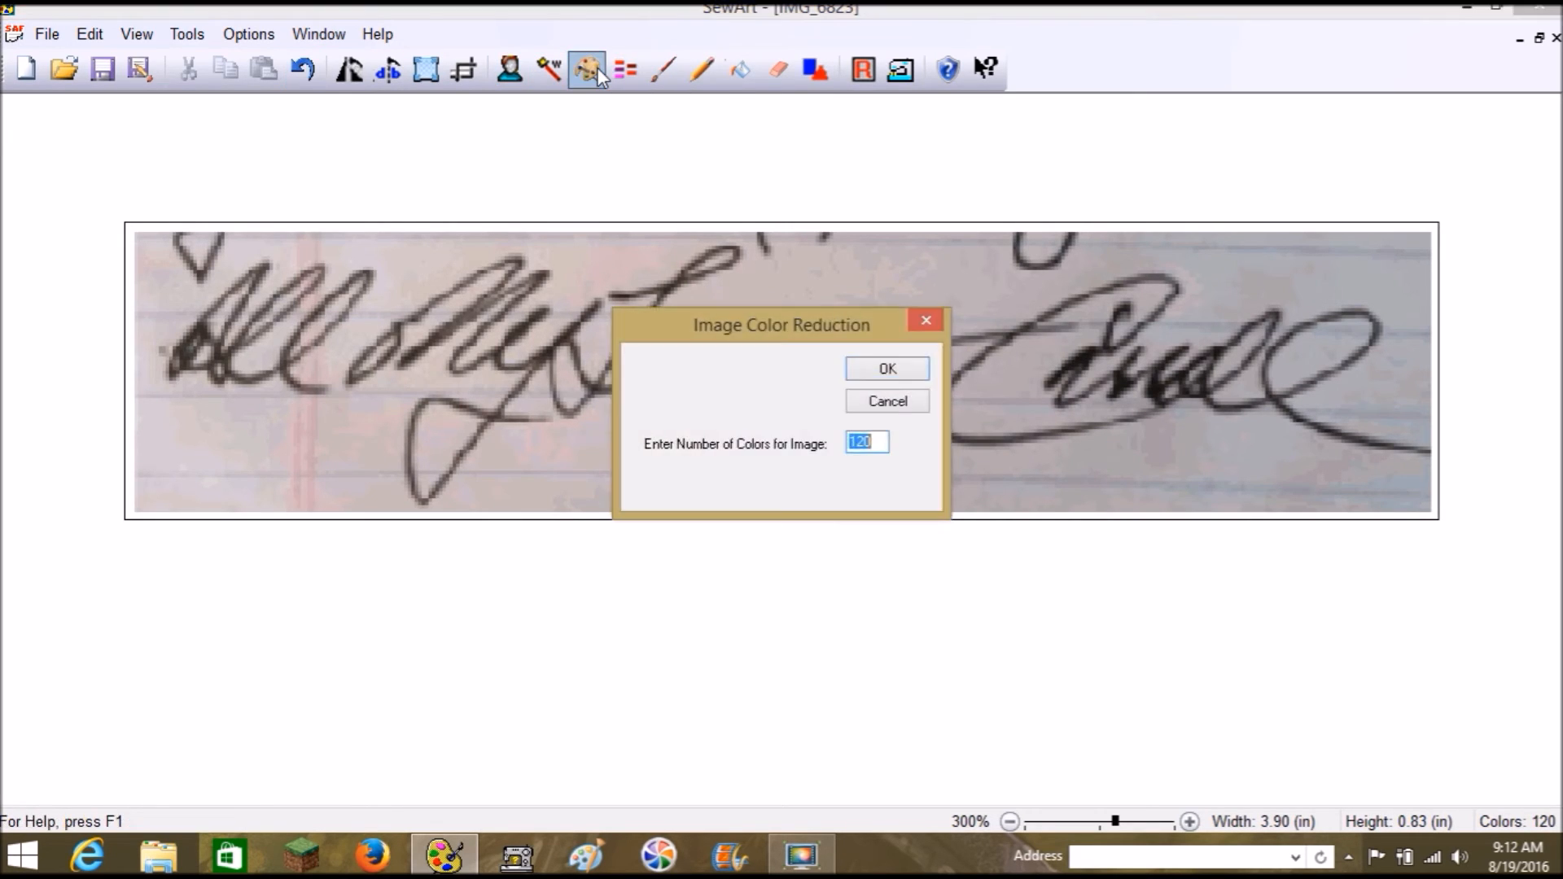
text(2)
key(Return)
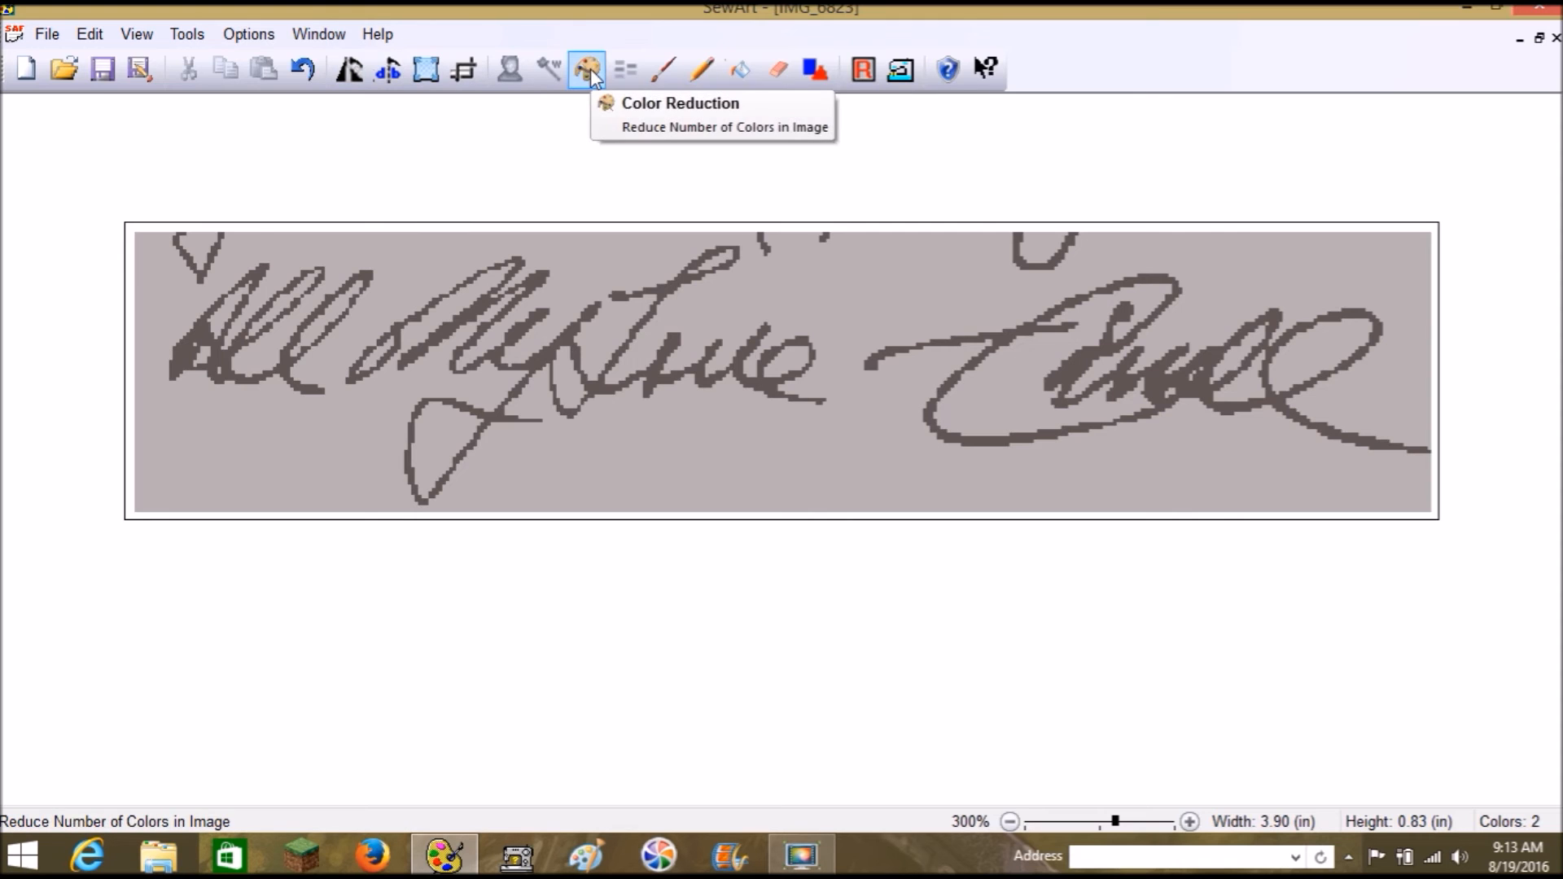
click(304, 72)
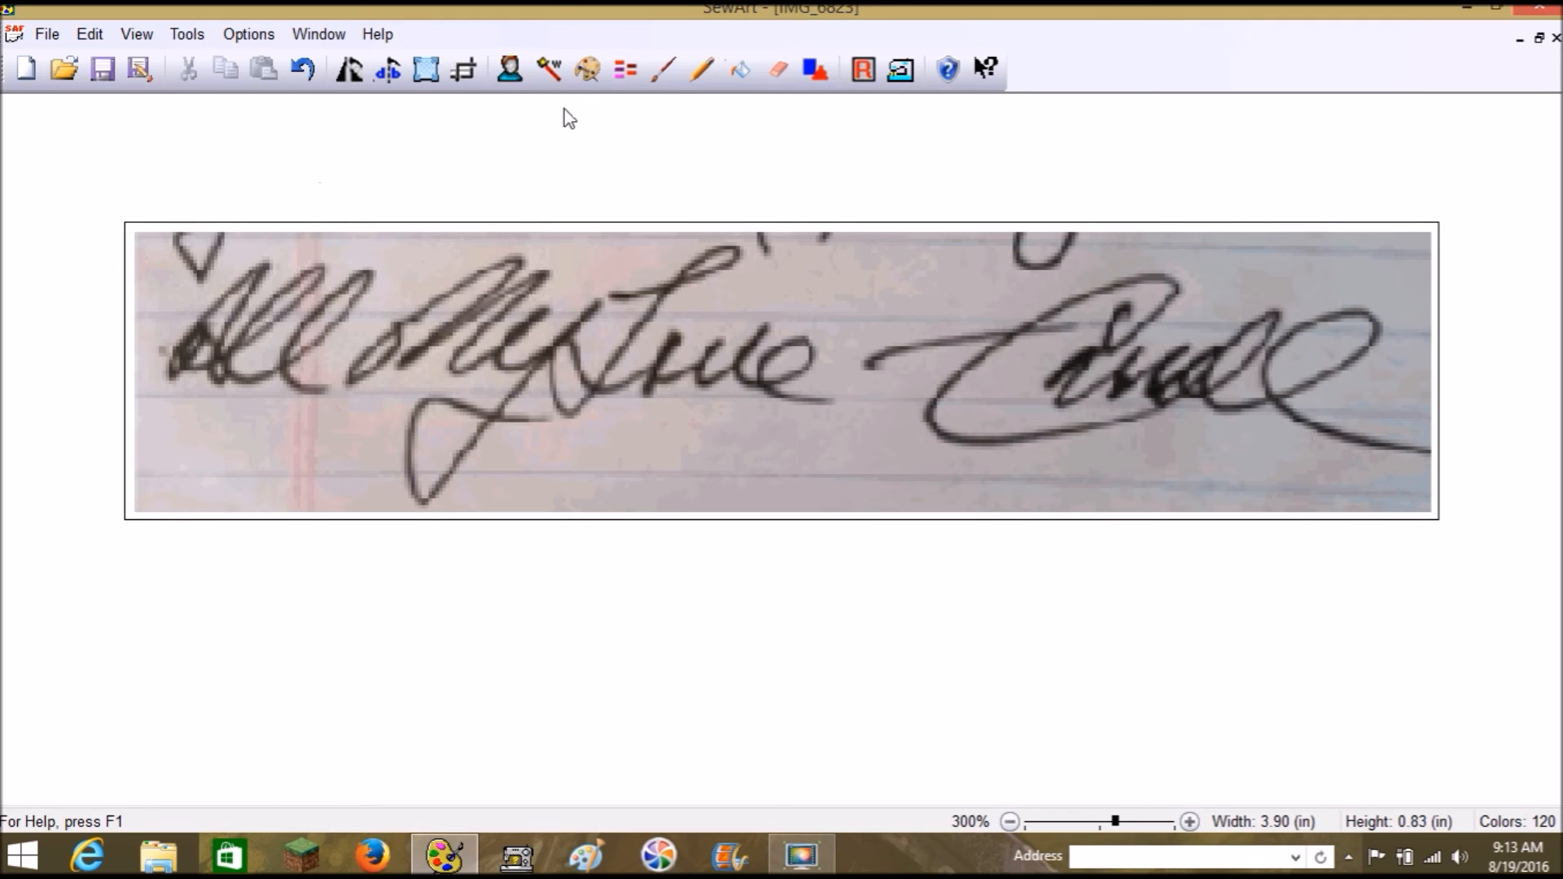
Reduce the signature line image to 2 colors
click(586, 70)
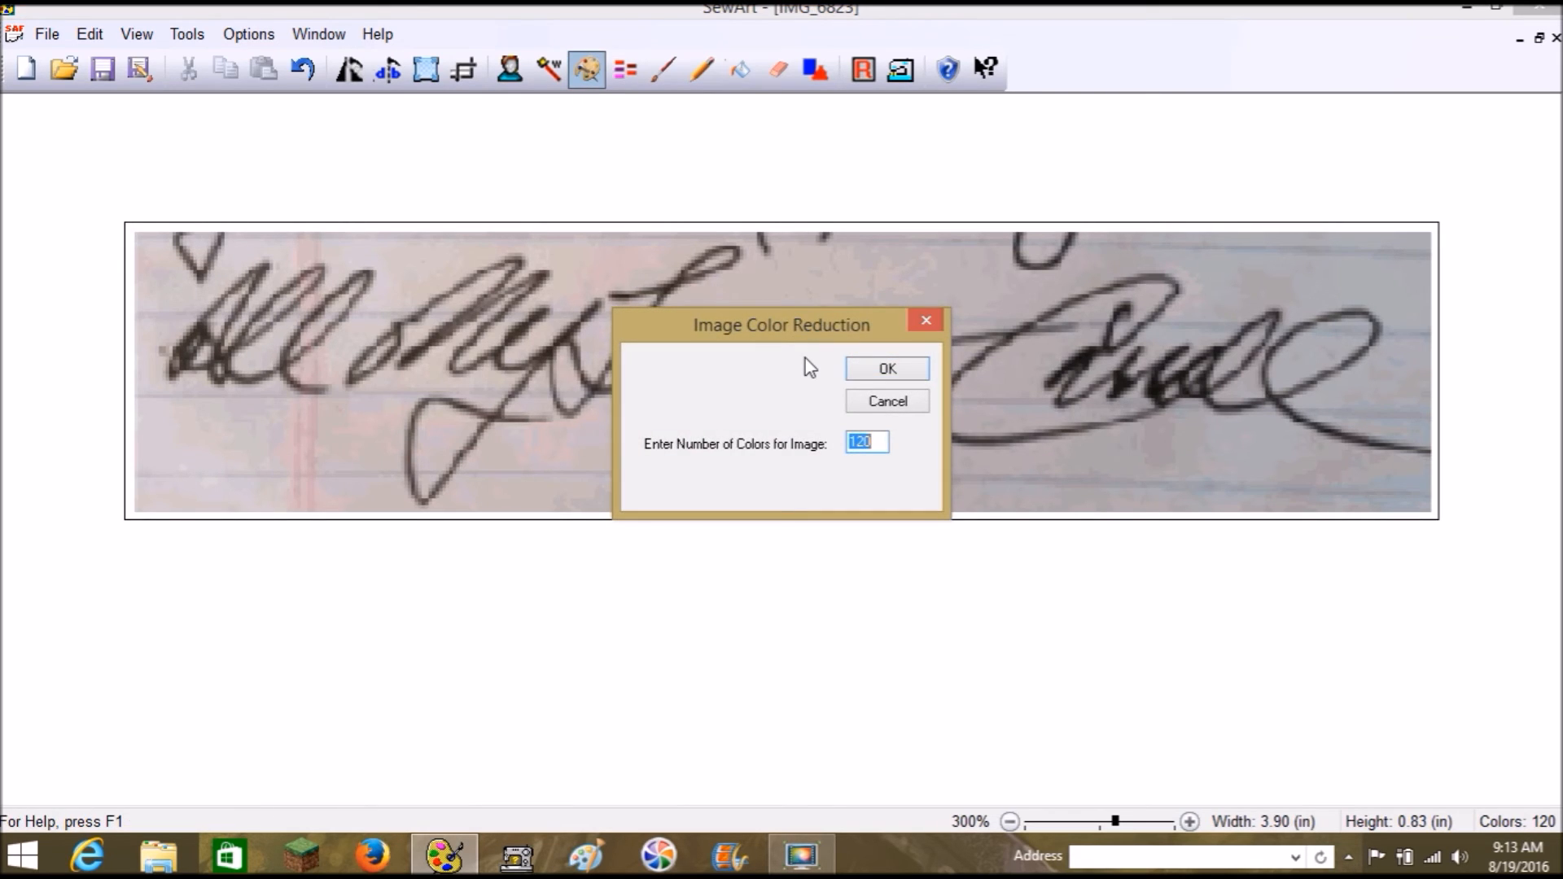
text(2)
key(Return)
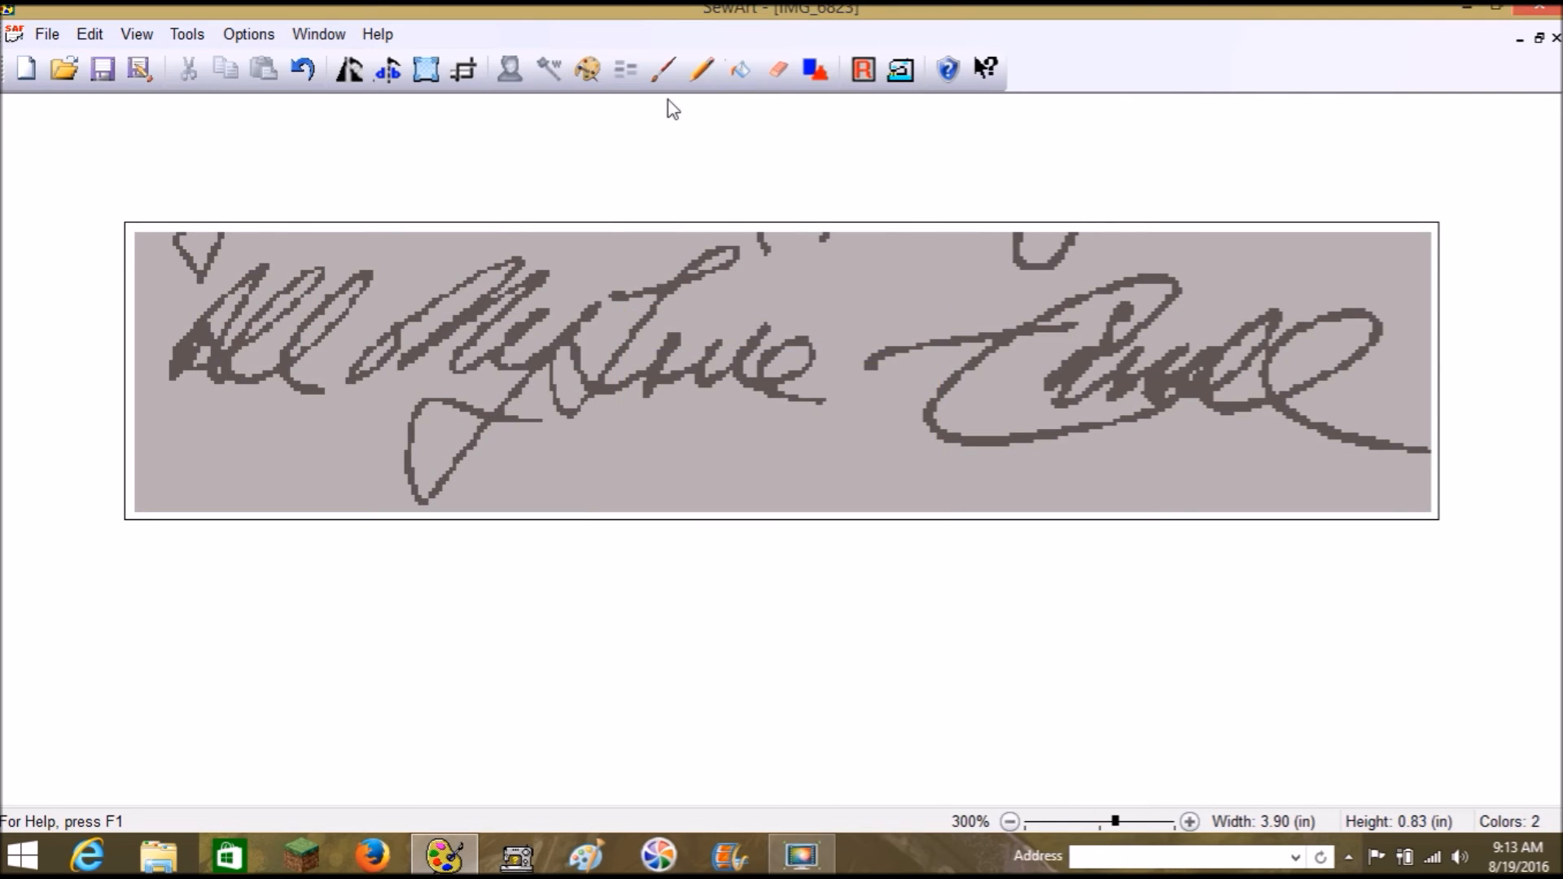
click(742, 72)
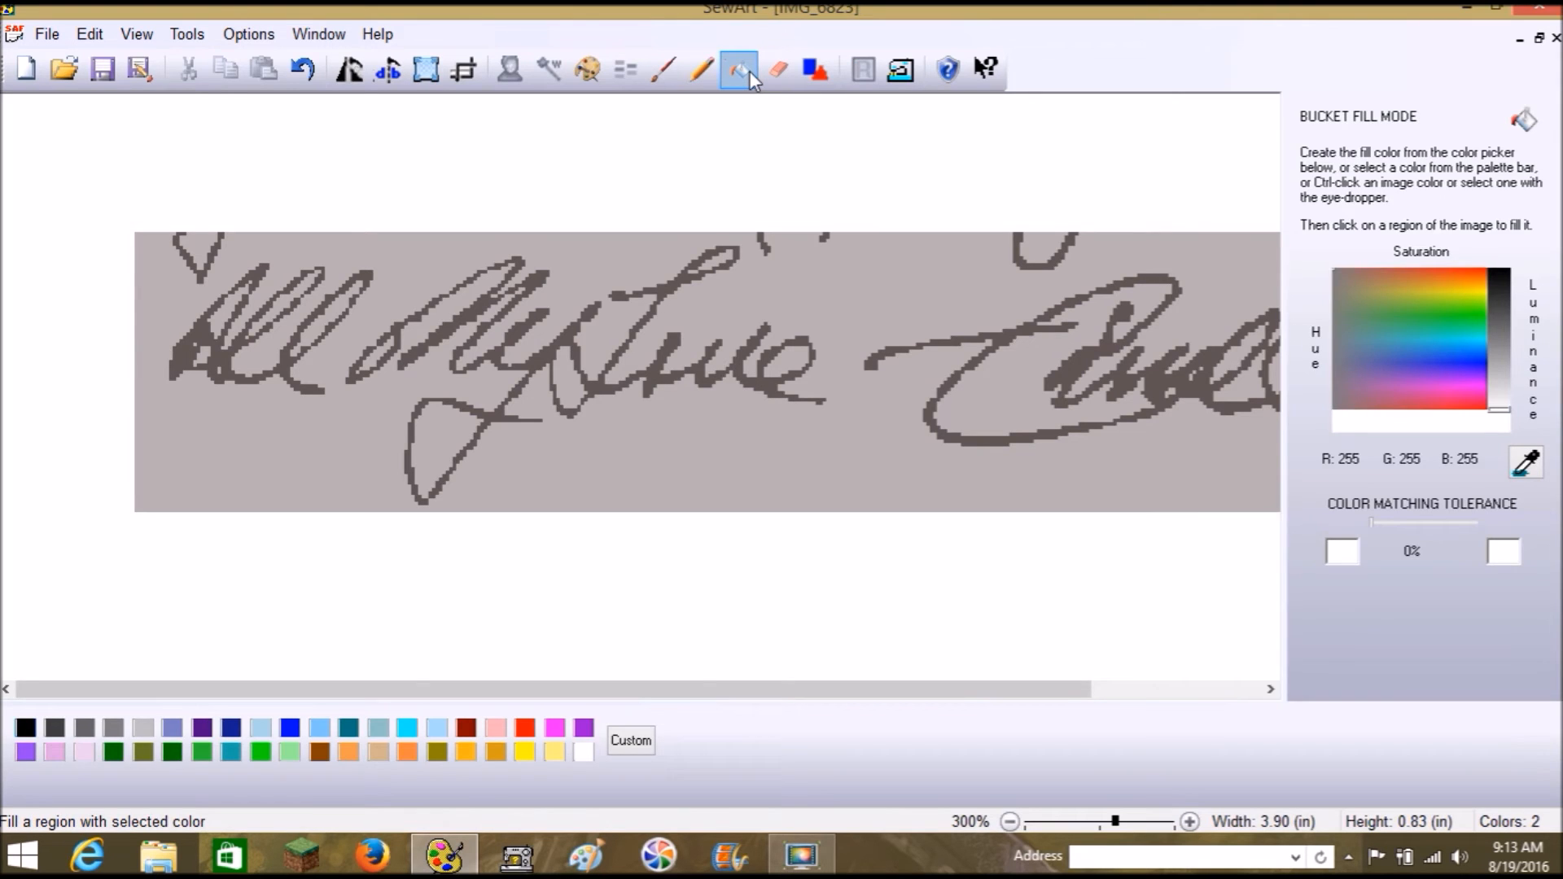
click(750, 71)
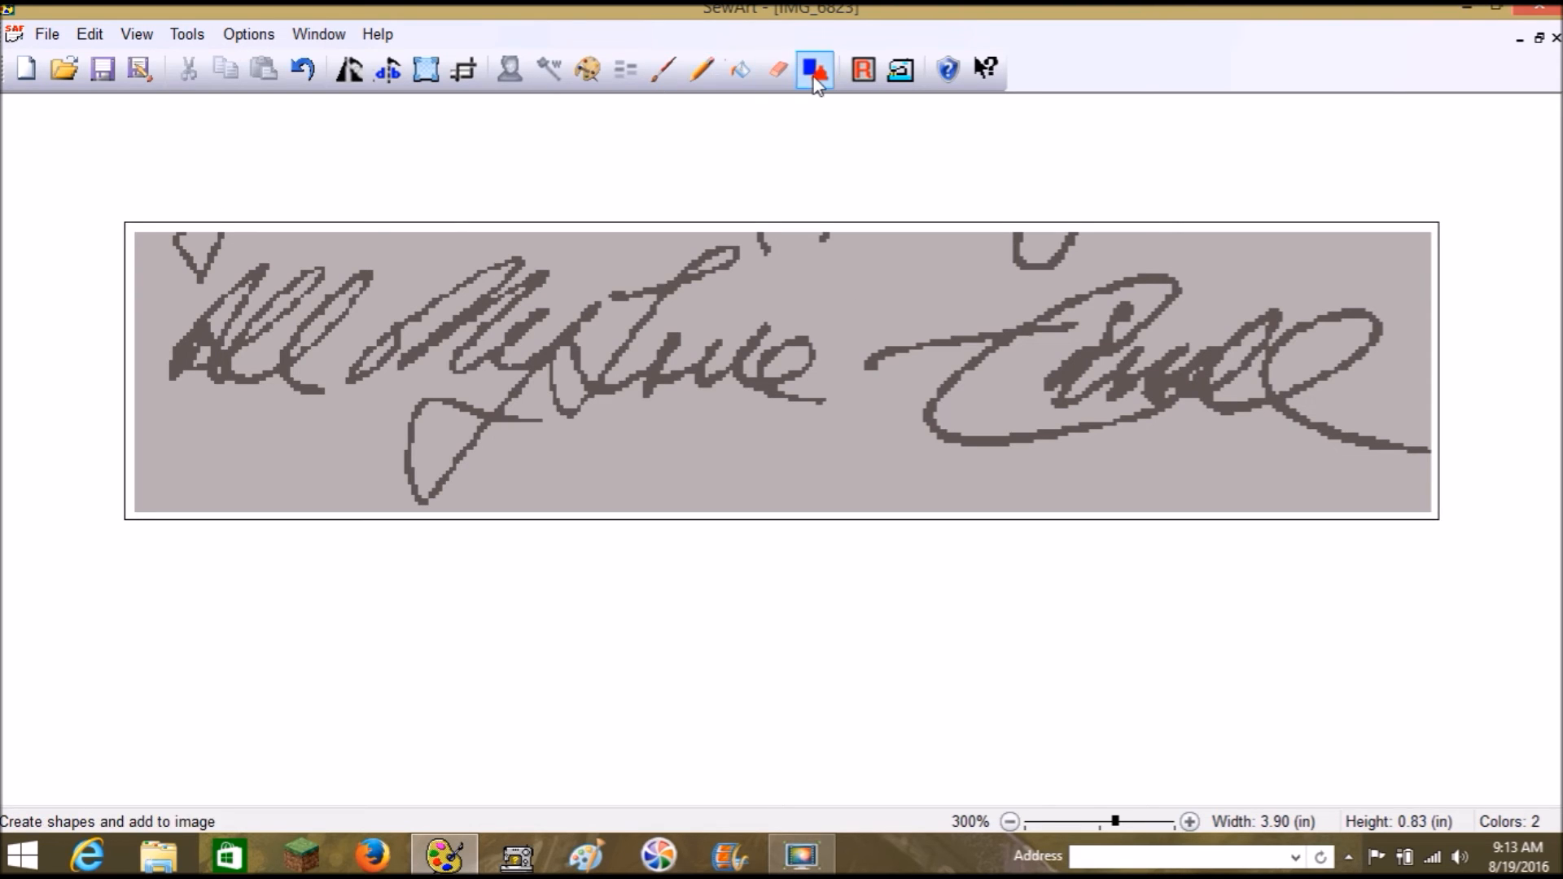
Erase the stray marks along the upper edge of the writing using a medium eraser size
click(778, 70)
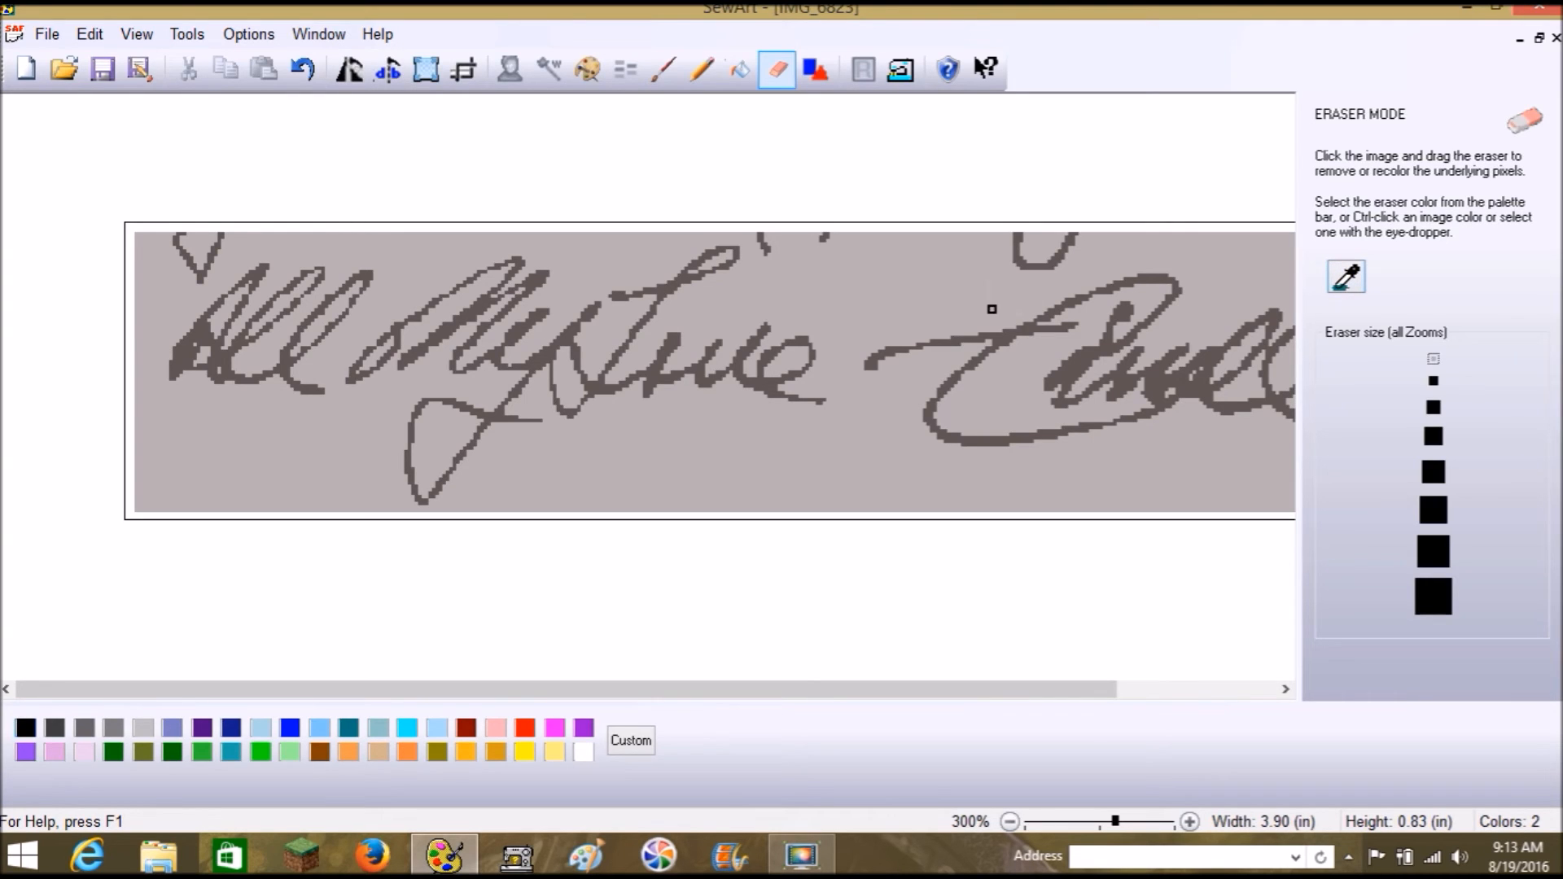
drag(1015, 248, 1011, 255)
click(1433, 472)
mouse_move(1002, 267)
mouse_down()
mouse_move(1028, 238)
mouse_move(1075, 237)
mouse_move(1009, 237)
mouse_move(1053, 259)
mouse_move(900, 261)
mouse_move(768, 237)
mouse_move(770, 262)
mouse_move(834, 237)
mouse_up()
mouse_move(203, 261)
mouse_down()
mouse_move(199, 241)
mouse_move(174, 248)
mouse_move(188, 271)
mouse_up()
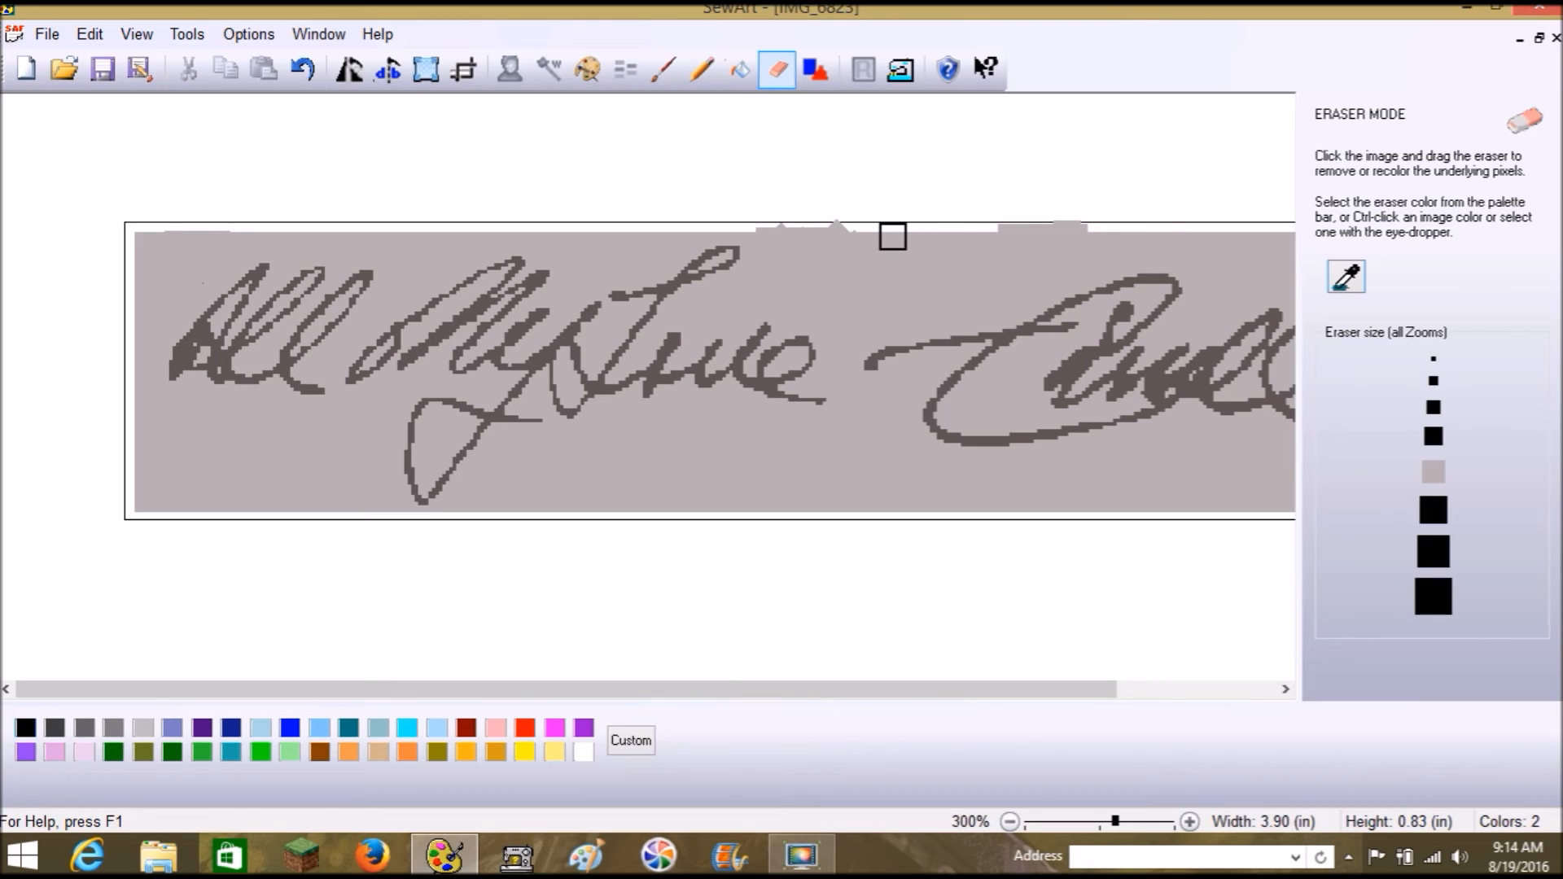
drag(718, 698, 932, 700)
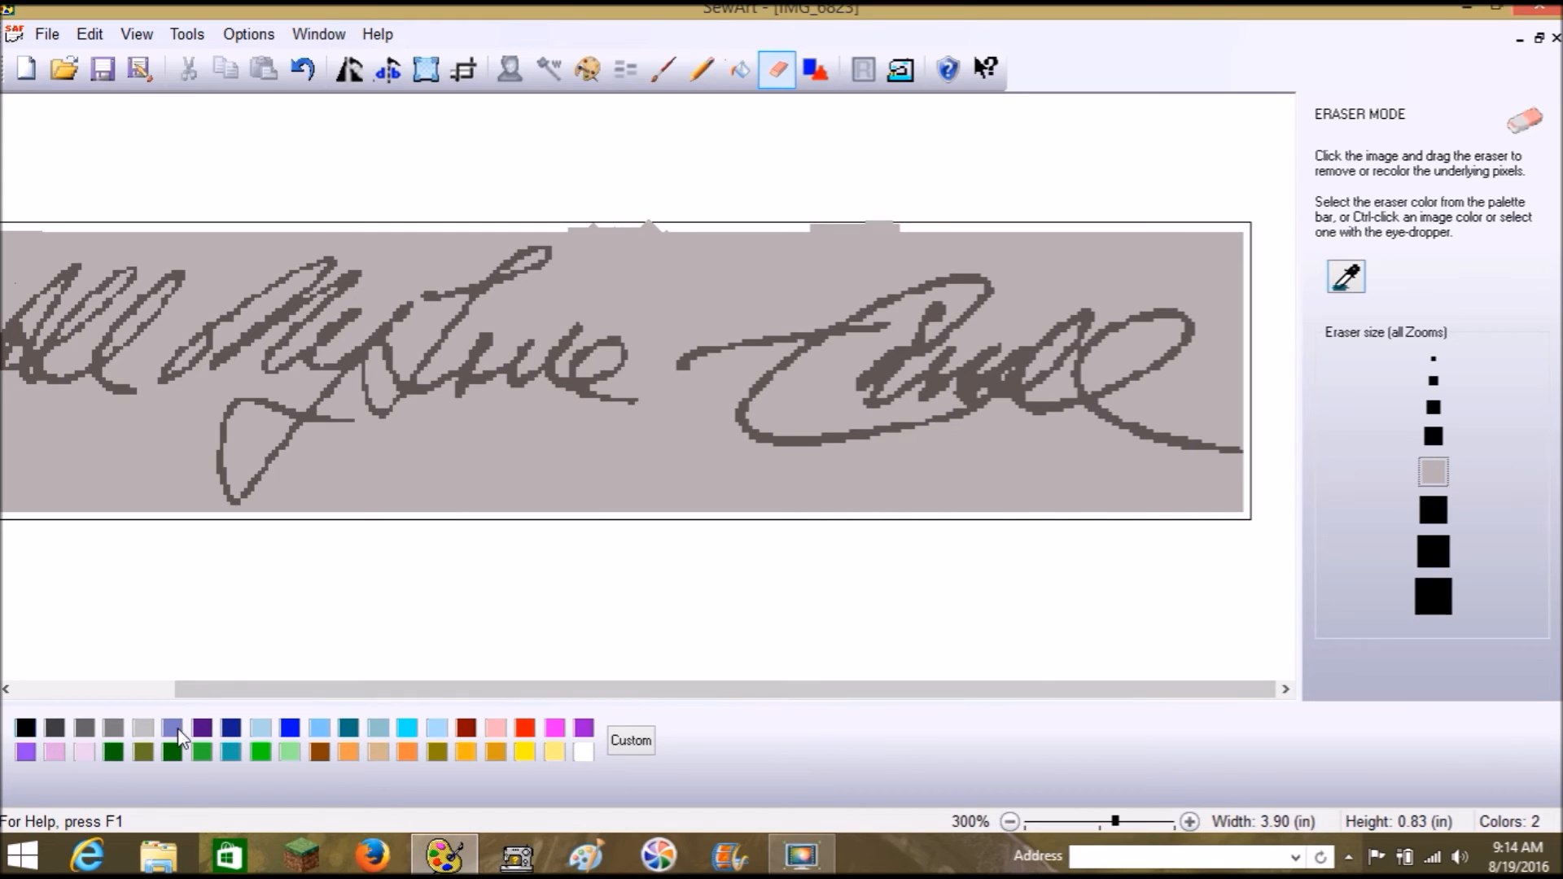
Undo the stray pencil mark across the L and sample the dark writing color for the freehand pencil
click(704, 72)
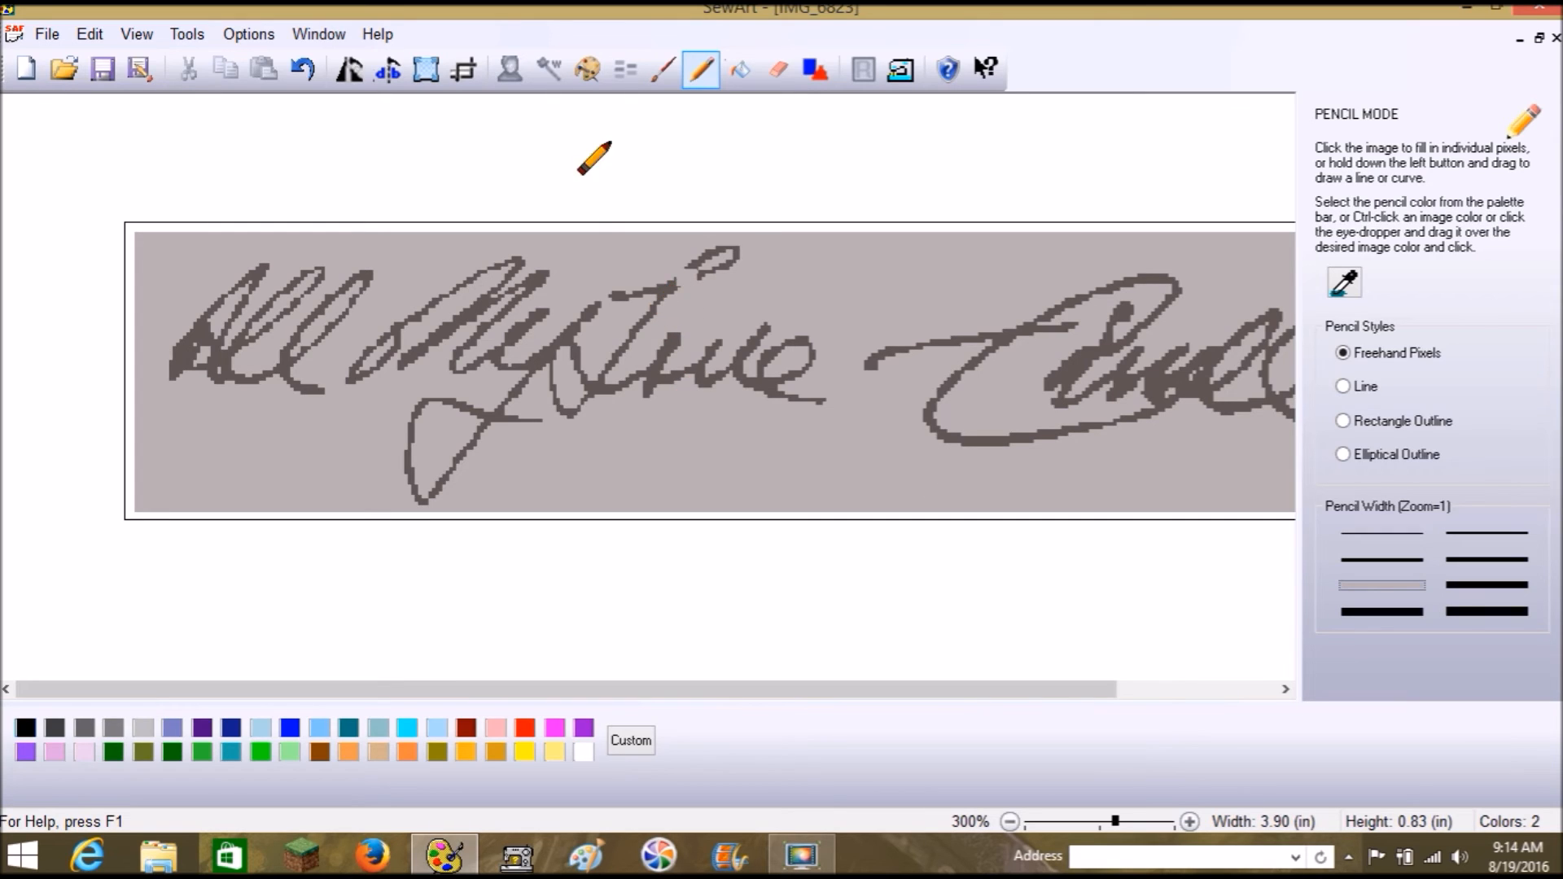
click(303, 69)
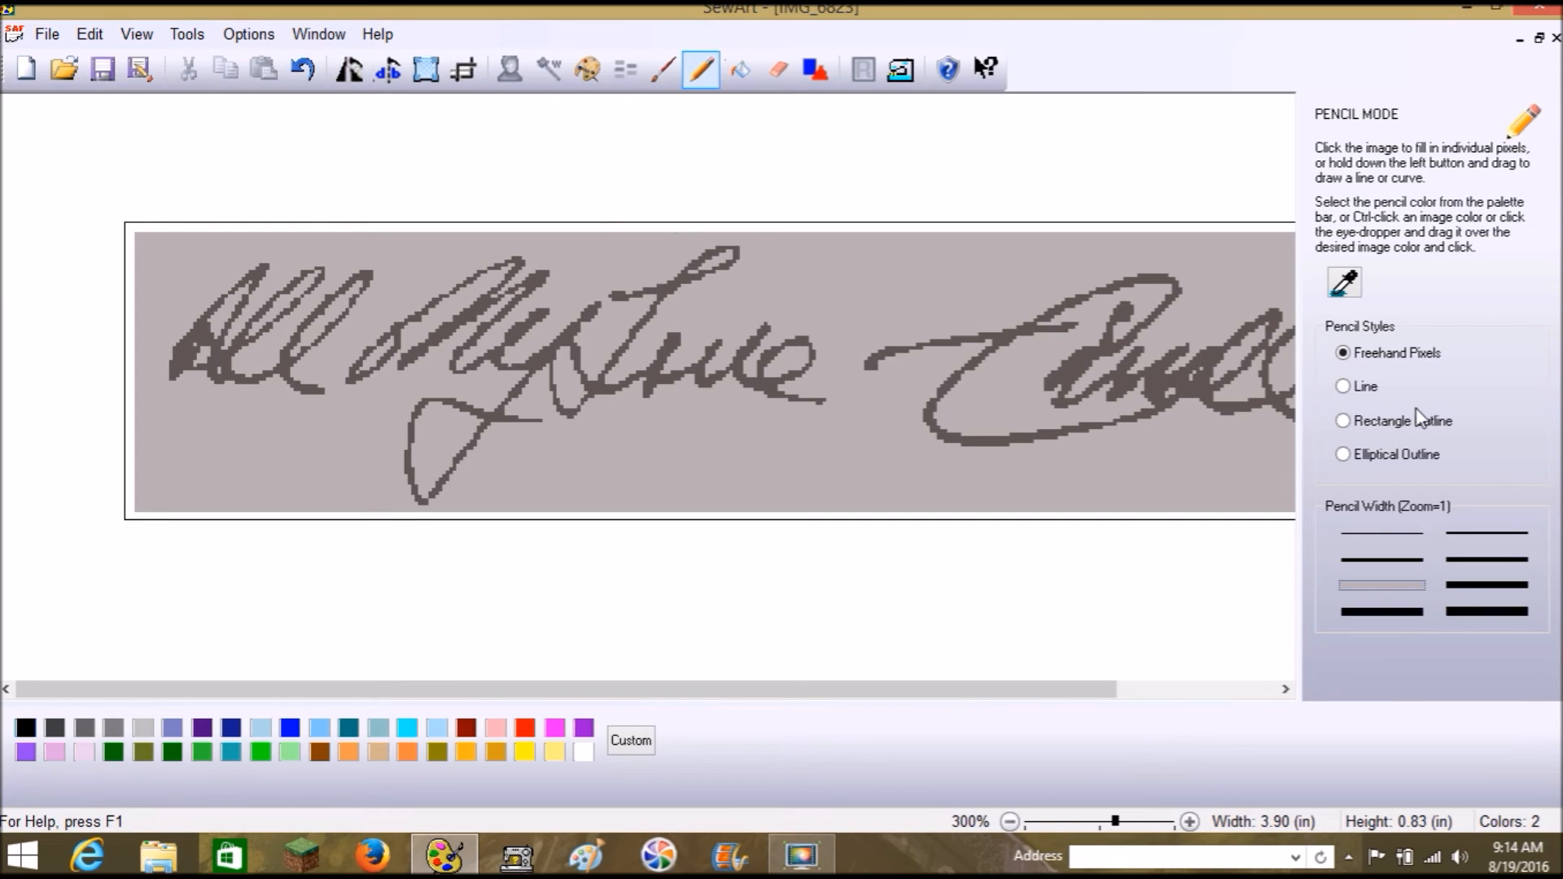
click(1348, 289)
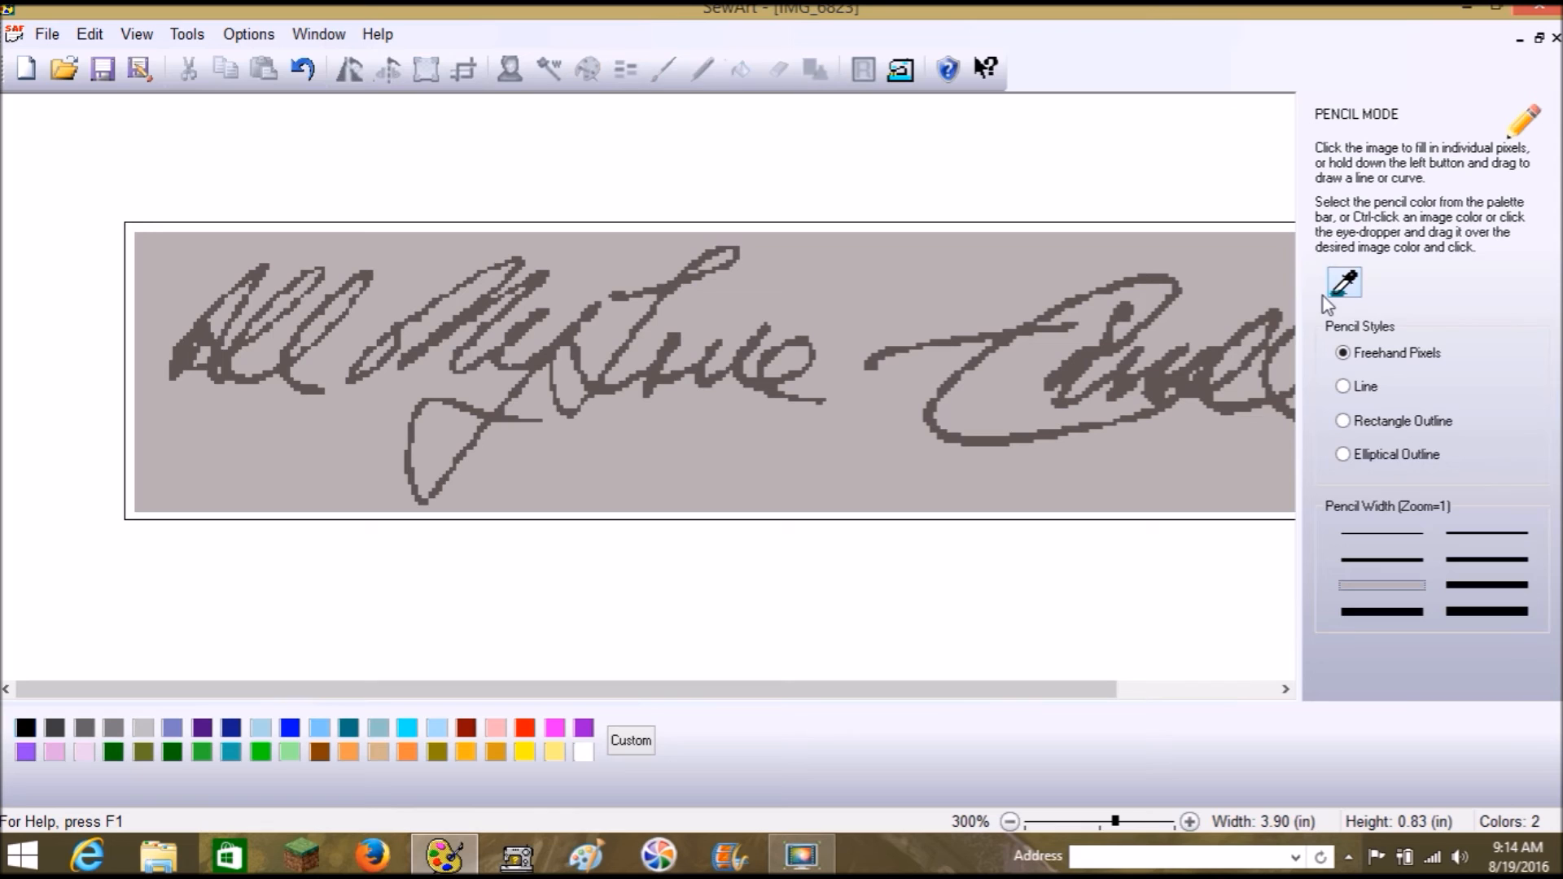
click(1008, 331)
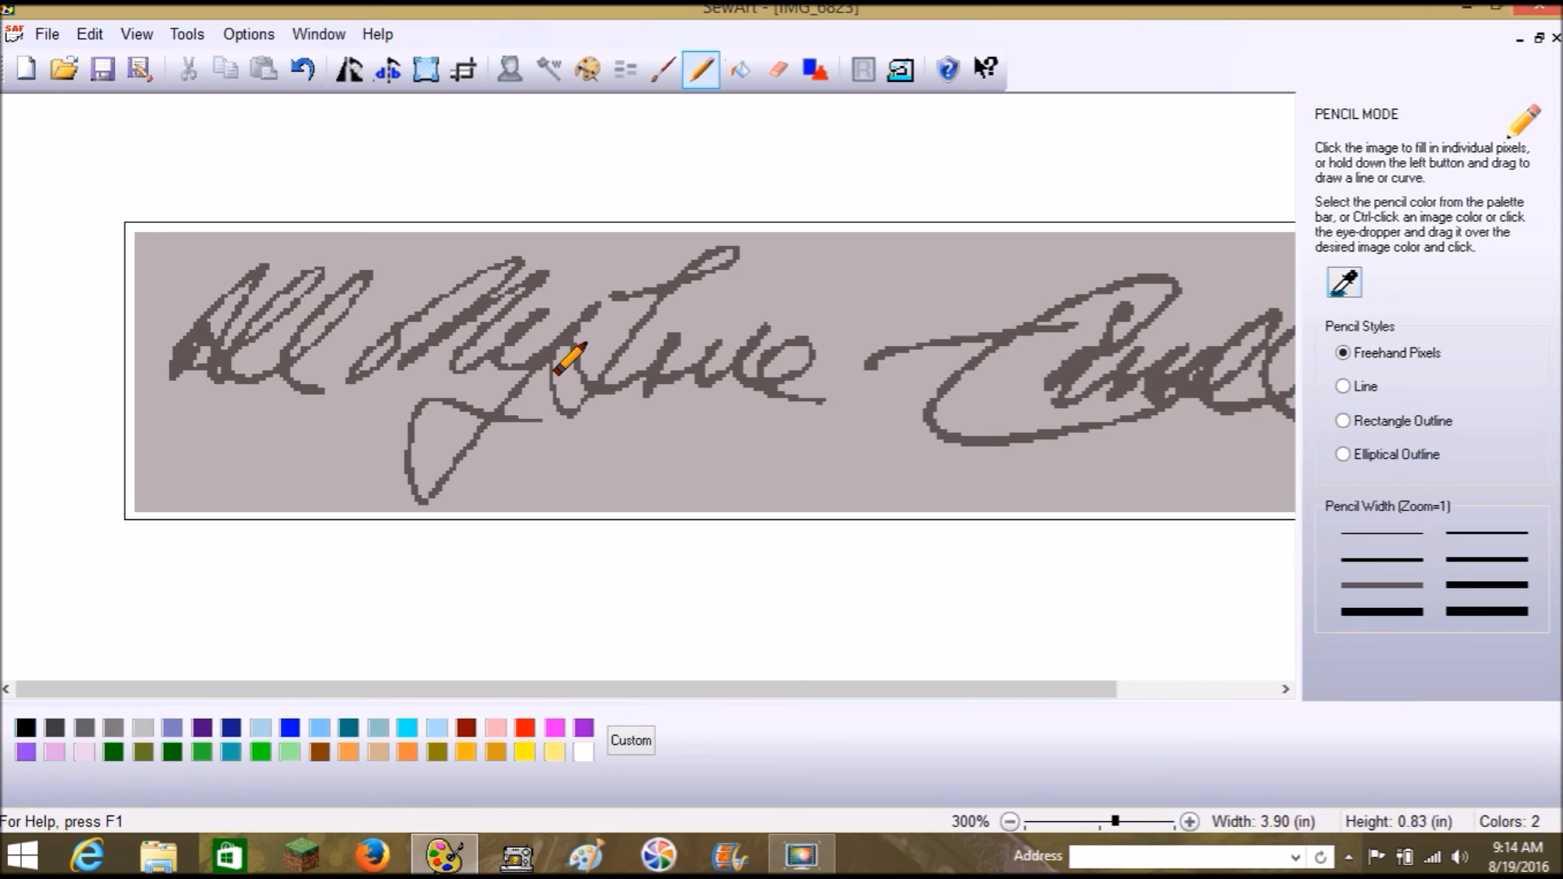
Try thickening the base of the A in "All" with a pencil stroke, and undo it
drag(166, 376, 189, 401)
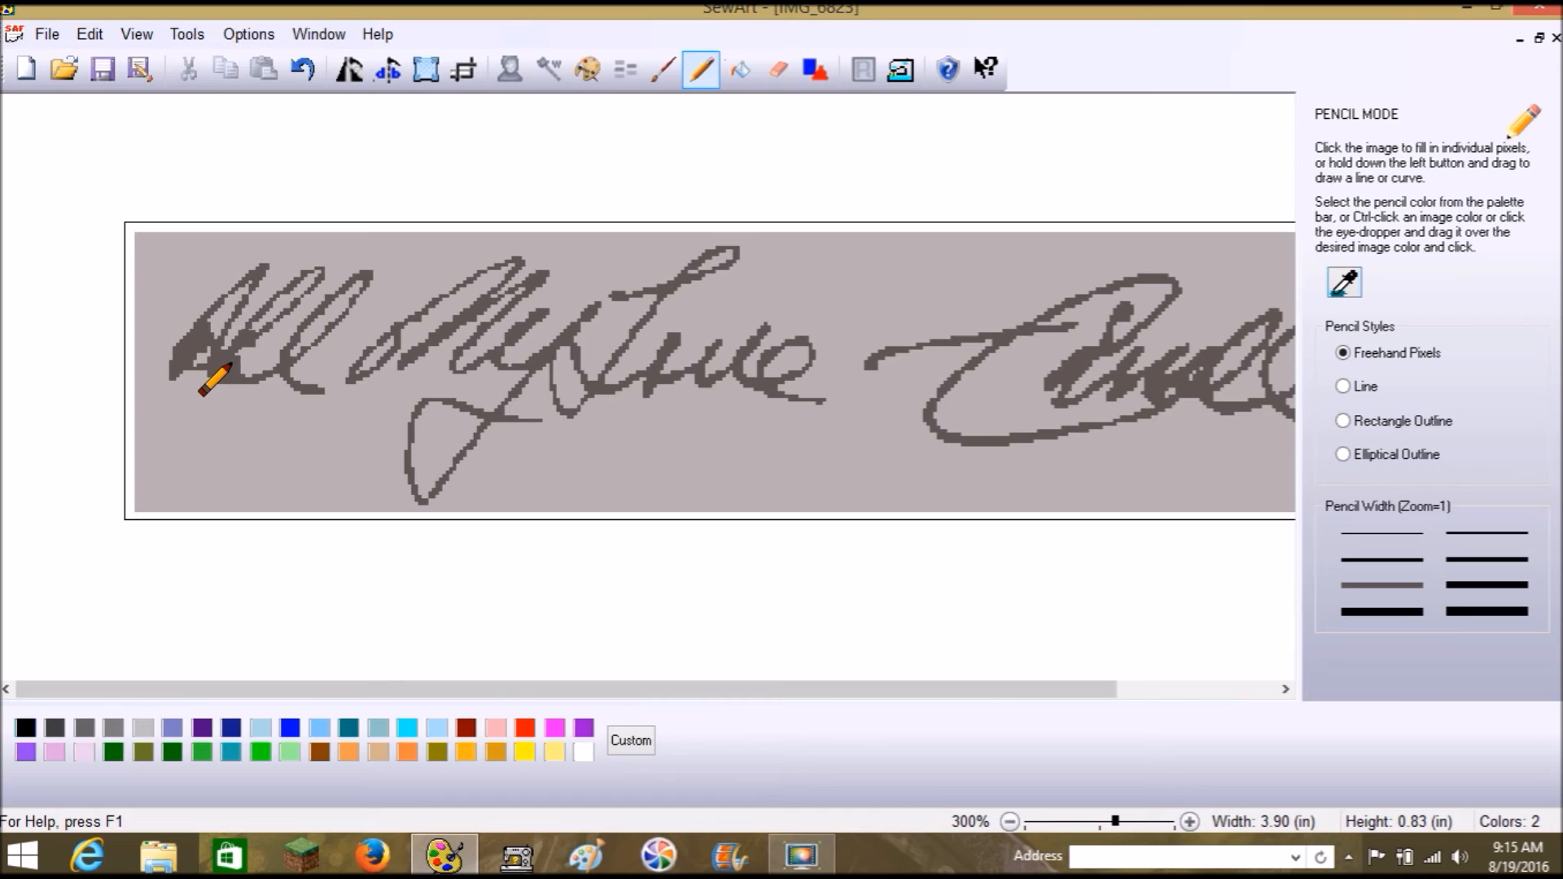
click(302, 72)
click(303, 73)
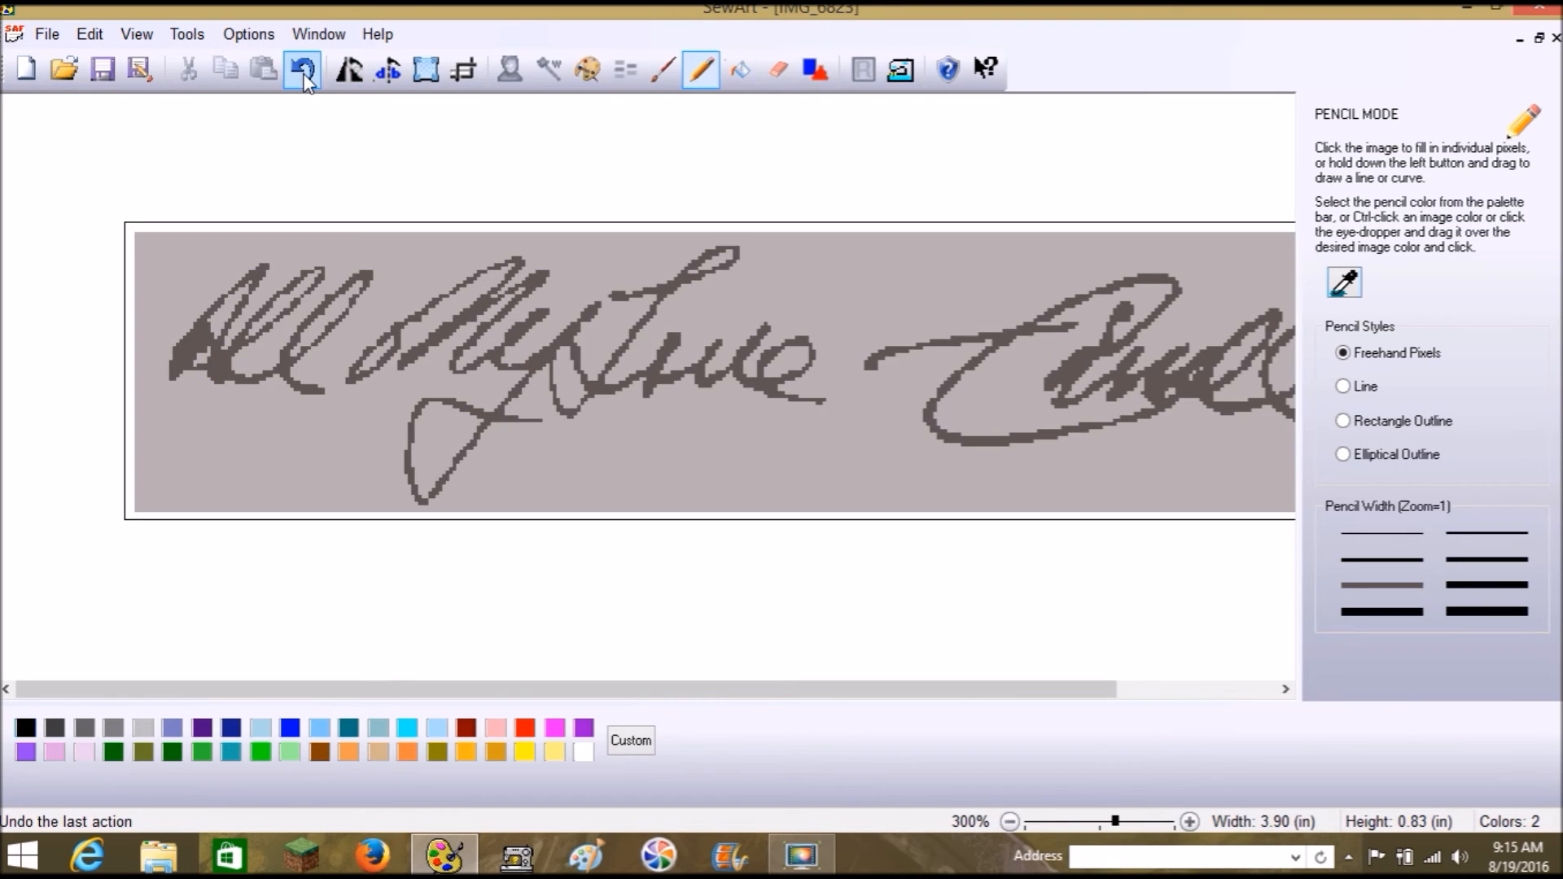
Choose a thinner pencil width and thicken the thin strokes of both l's in "All", undoing the last stroke
click(1454, 534)
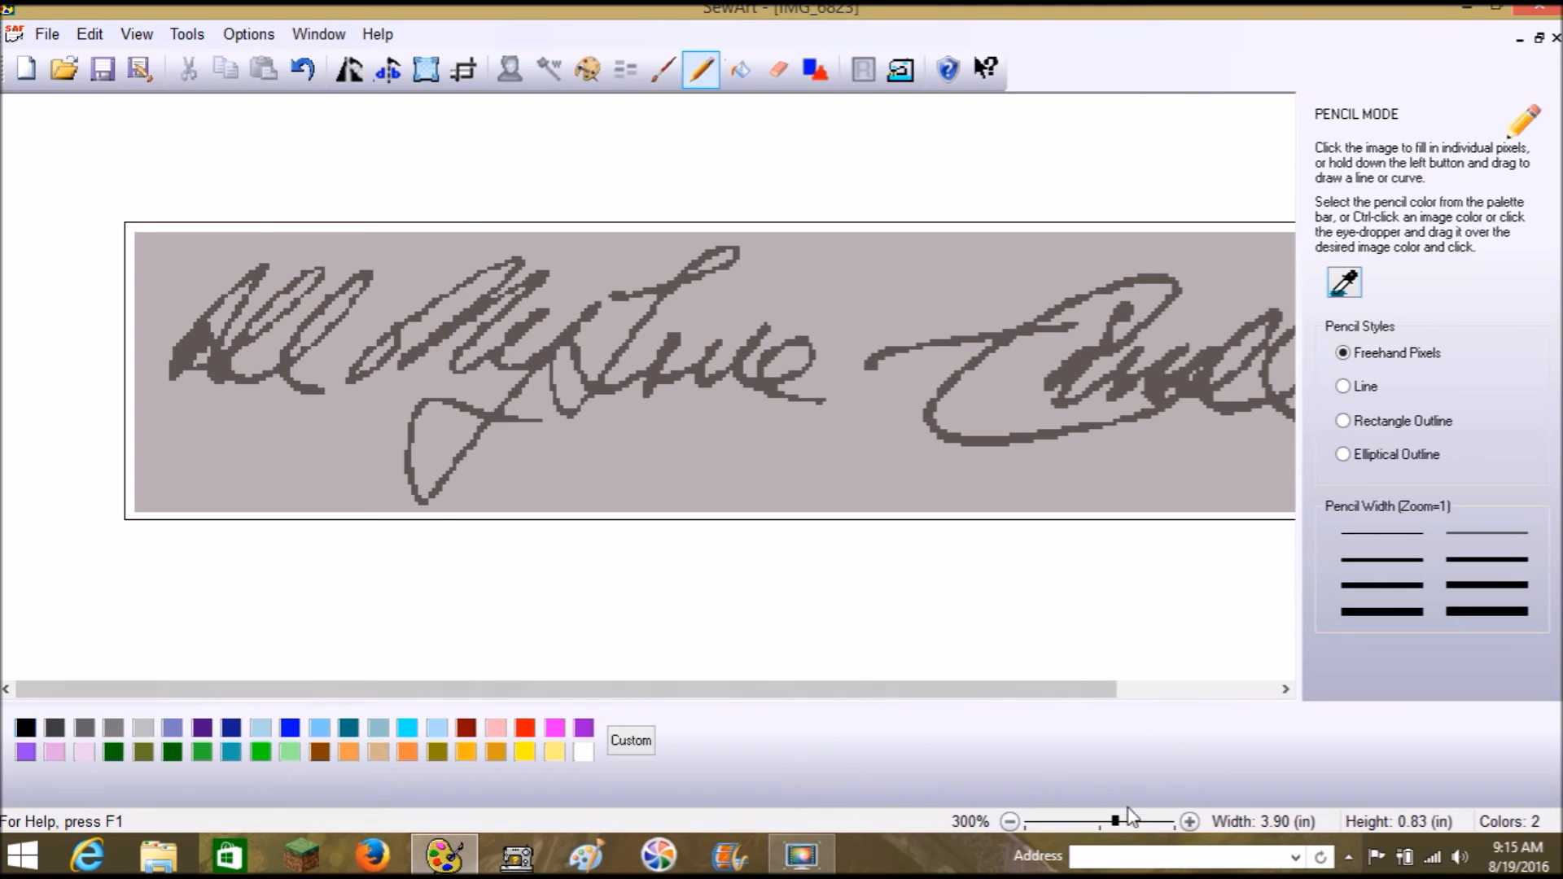
click(1156, 822)
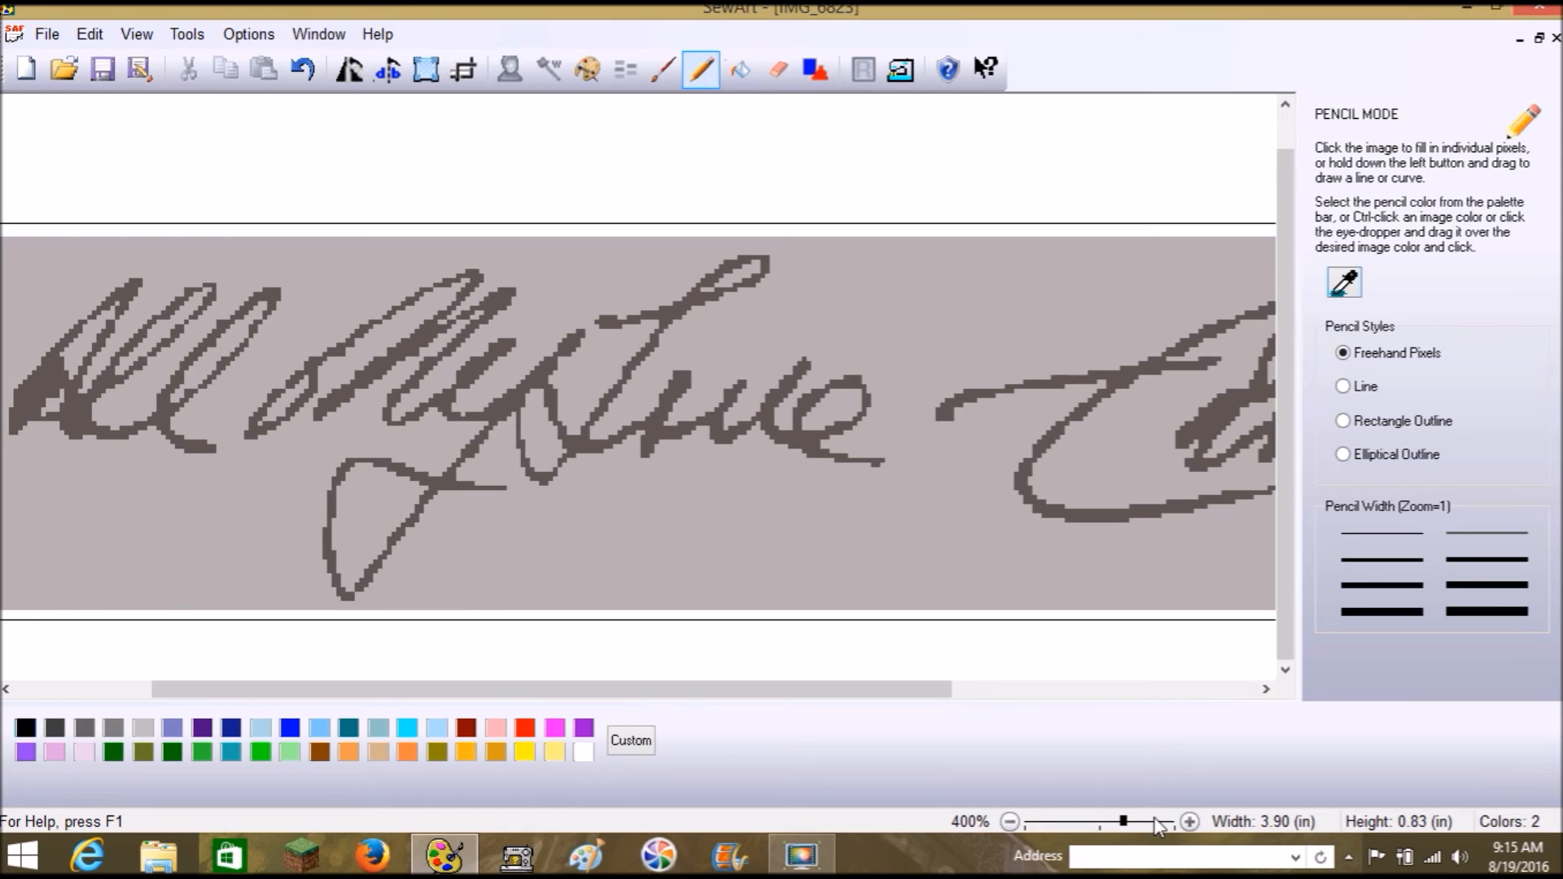
click(1157, 823)
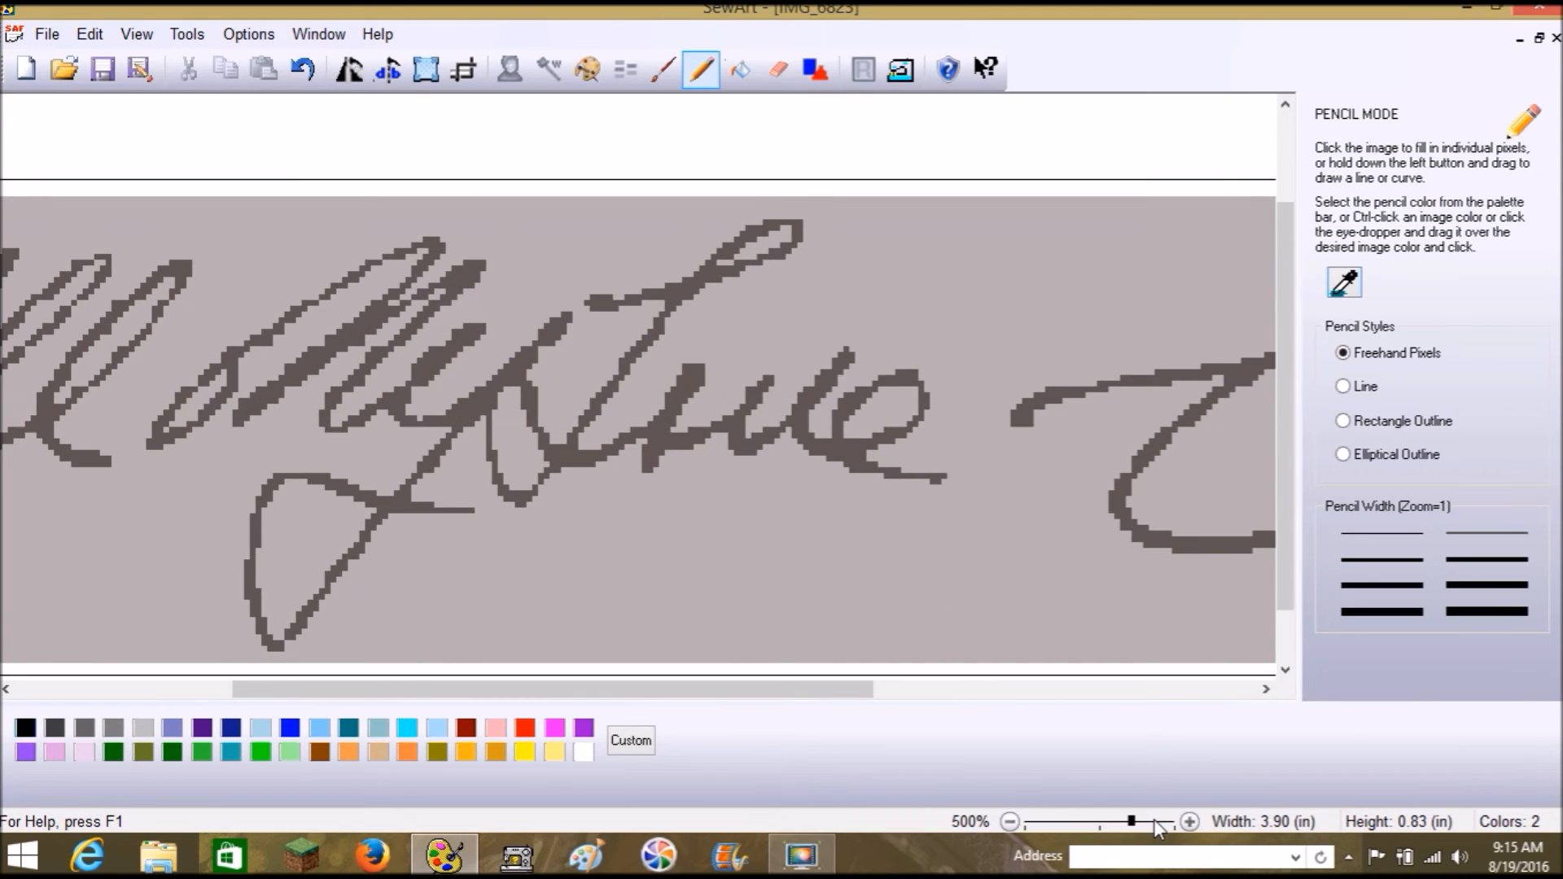
click(1156, 823)
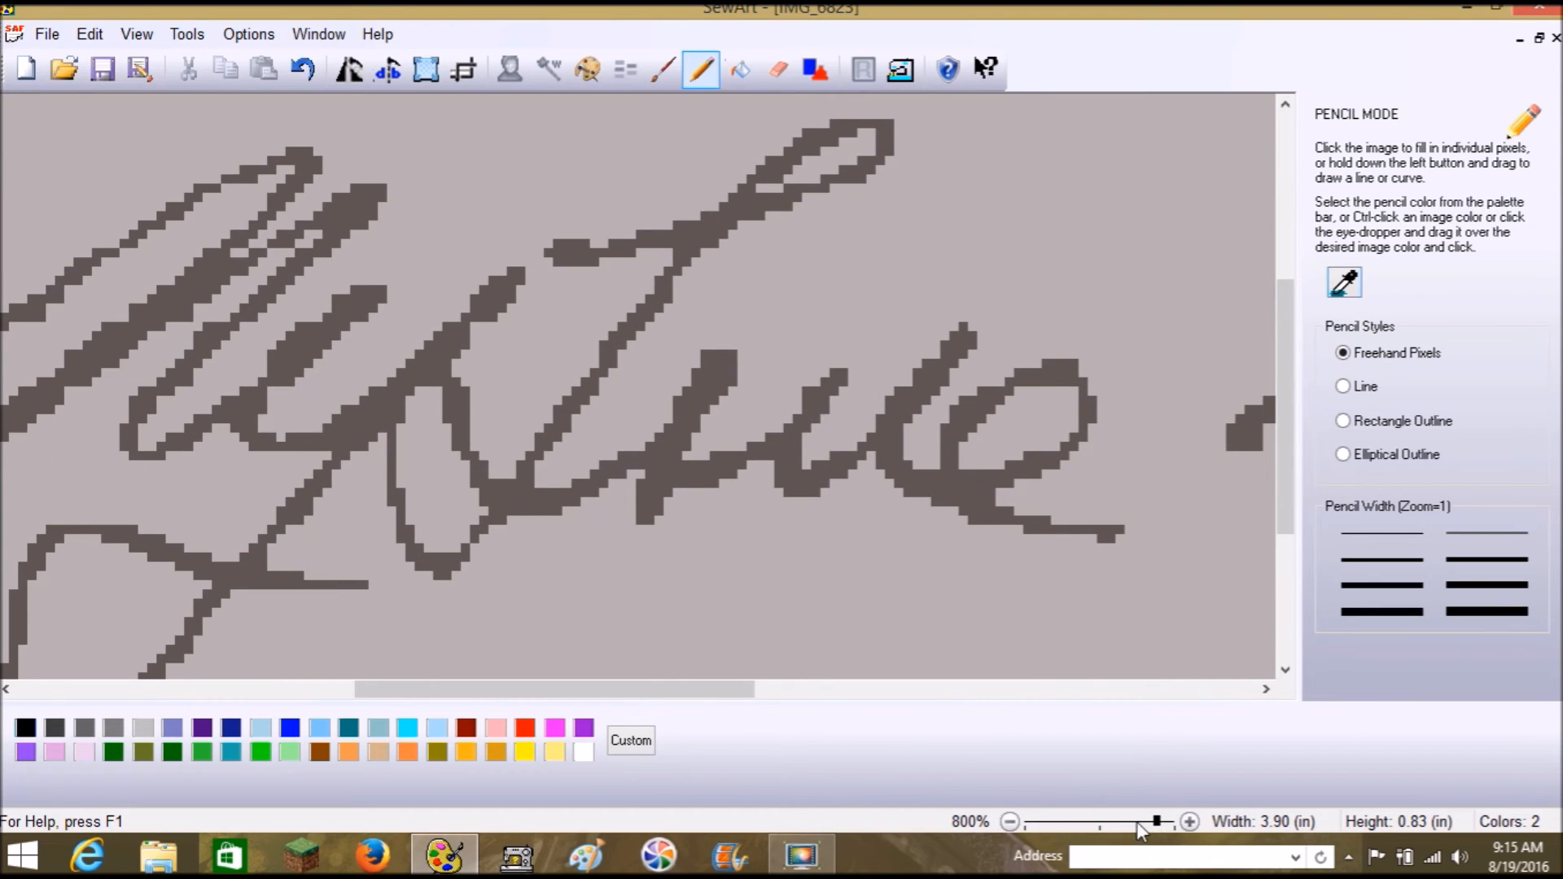
click(1136, 822)
click(1111, 825)
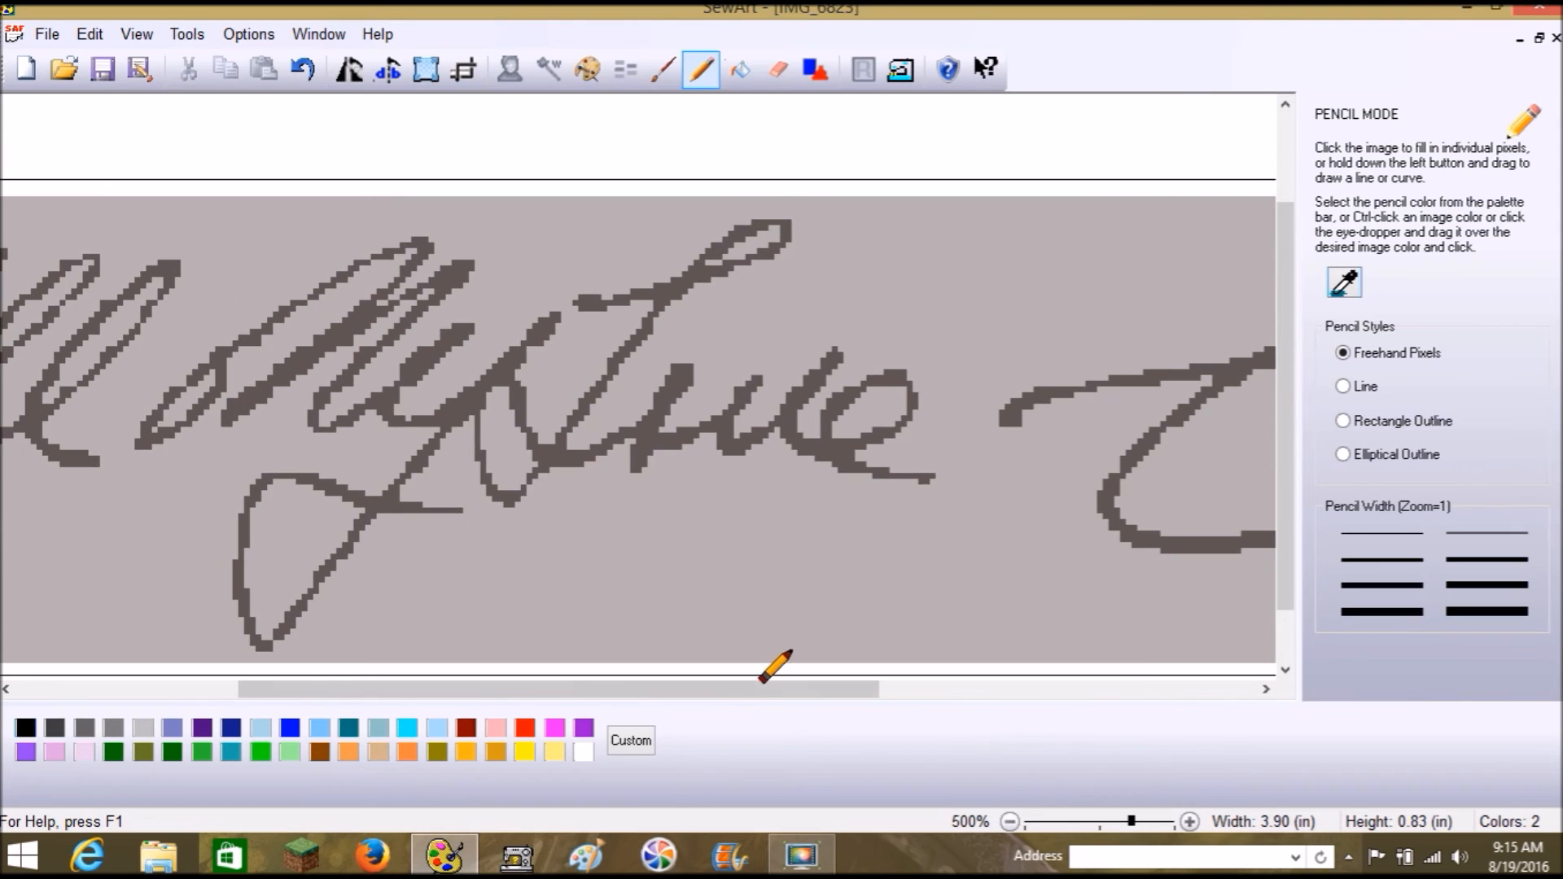
drag(796, 692, 544, 688)
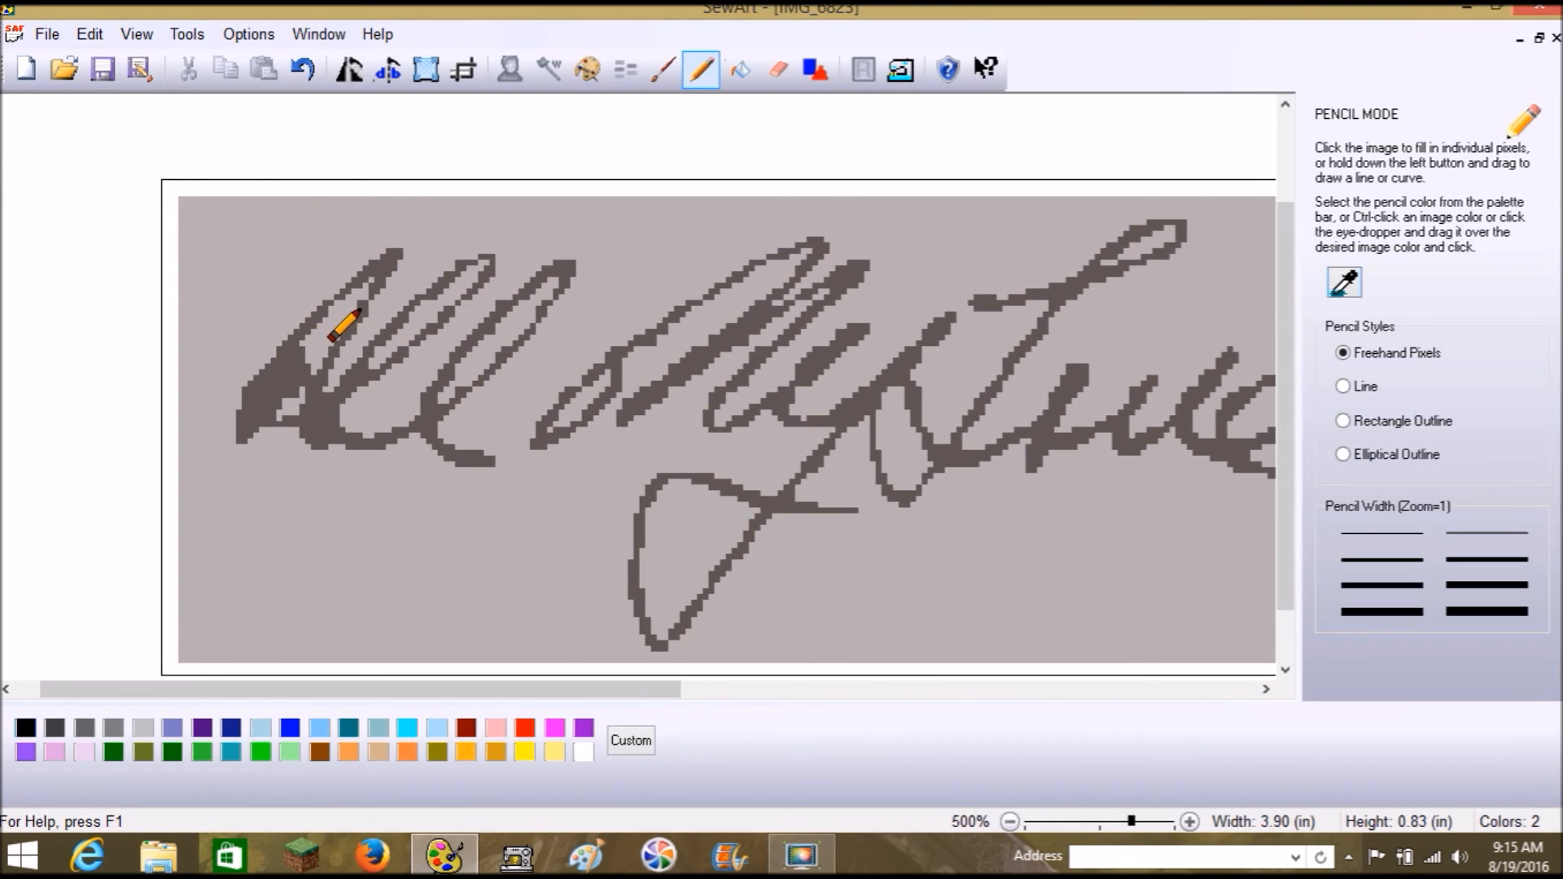
click(1149, 824)
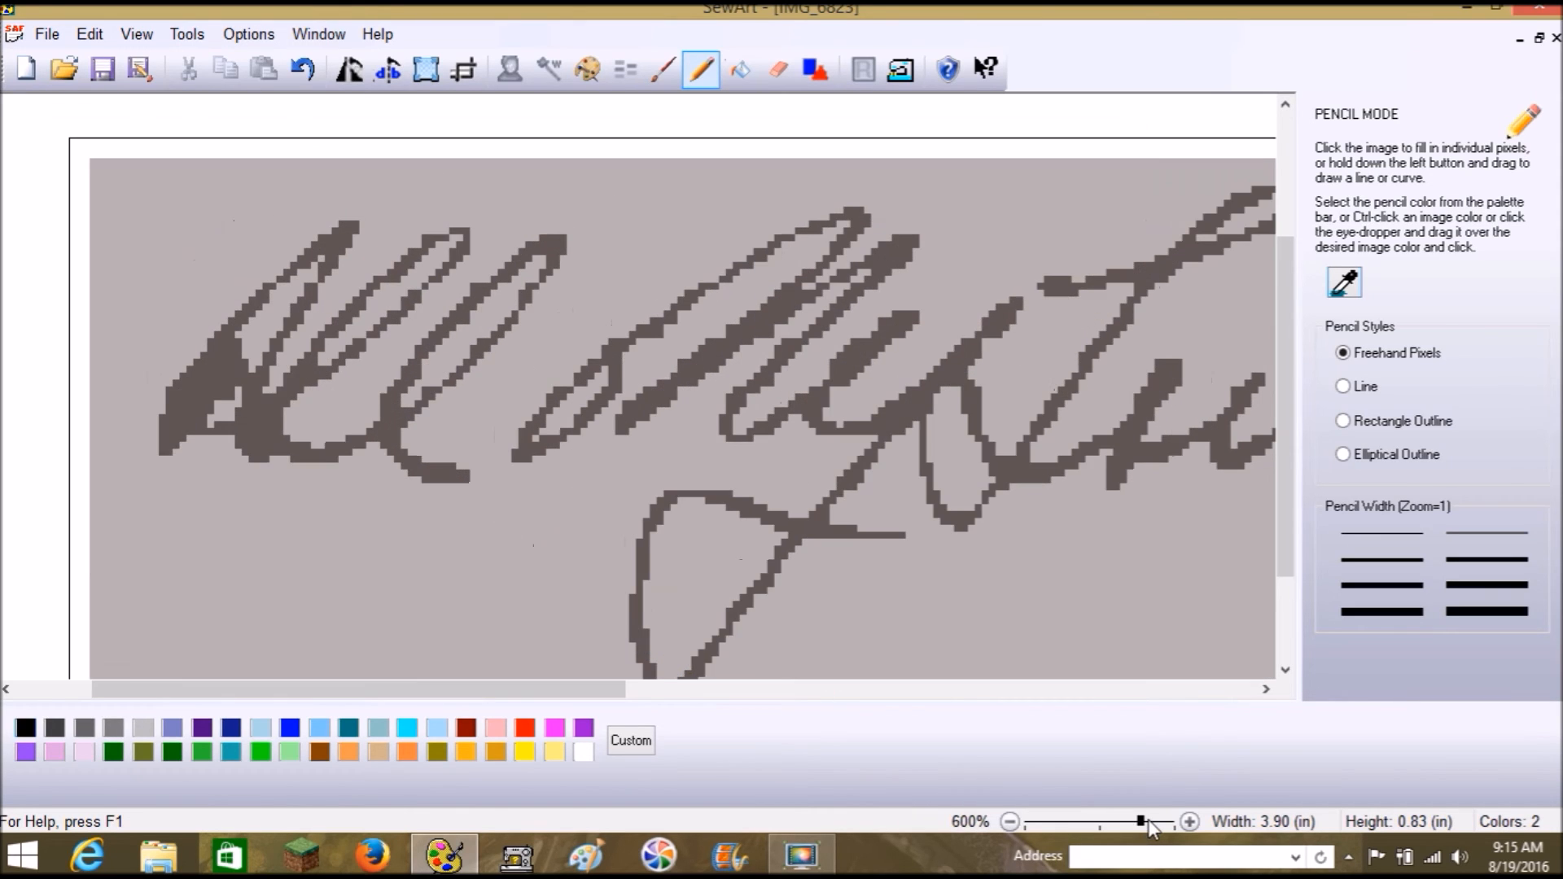
click(1155, 824)
click(1164, 823)
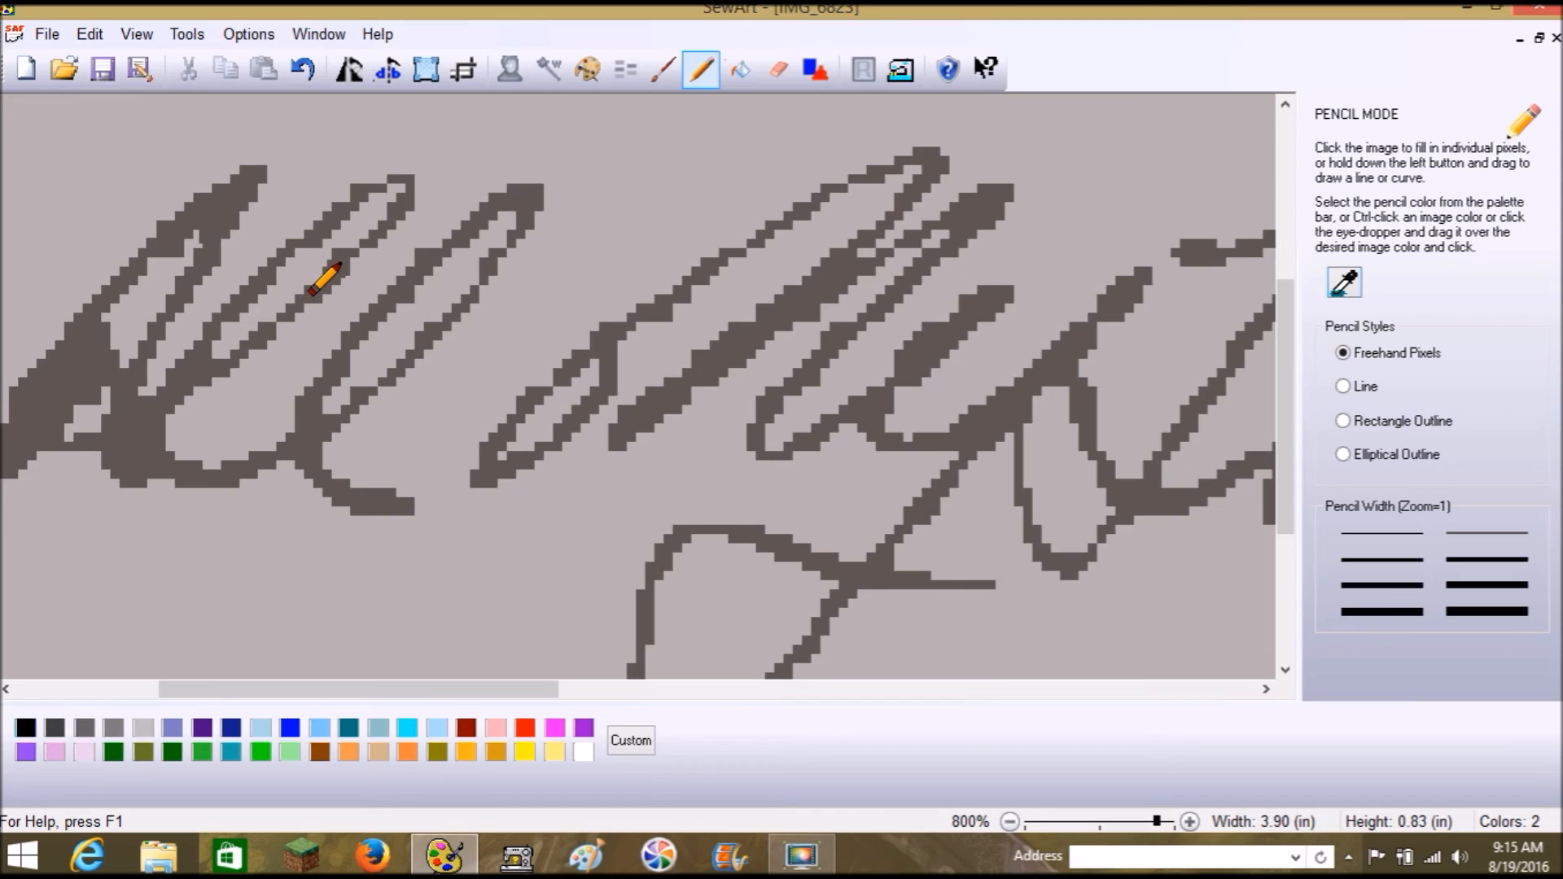
mouse_move(353, 258)
mouse_down()
mouse_move(363, 197)
mouse_move(237, 302)
mouse_up()
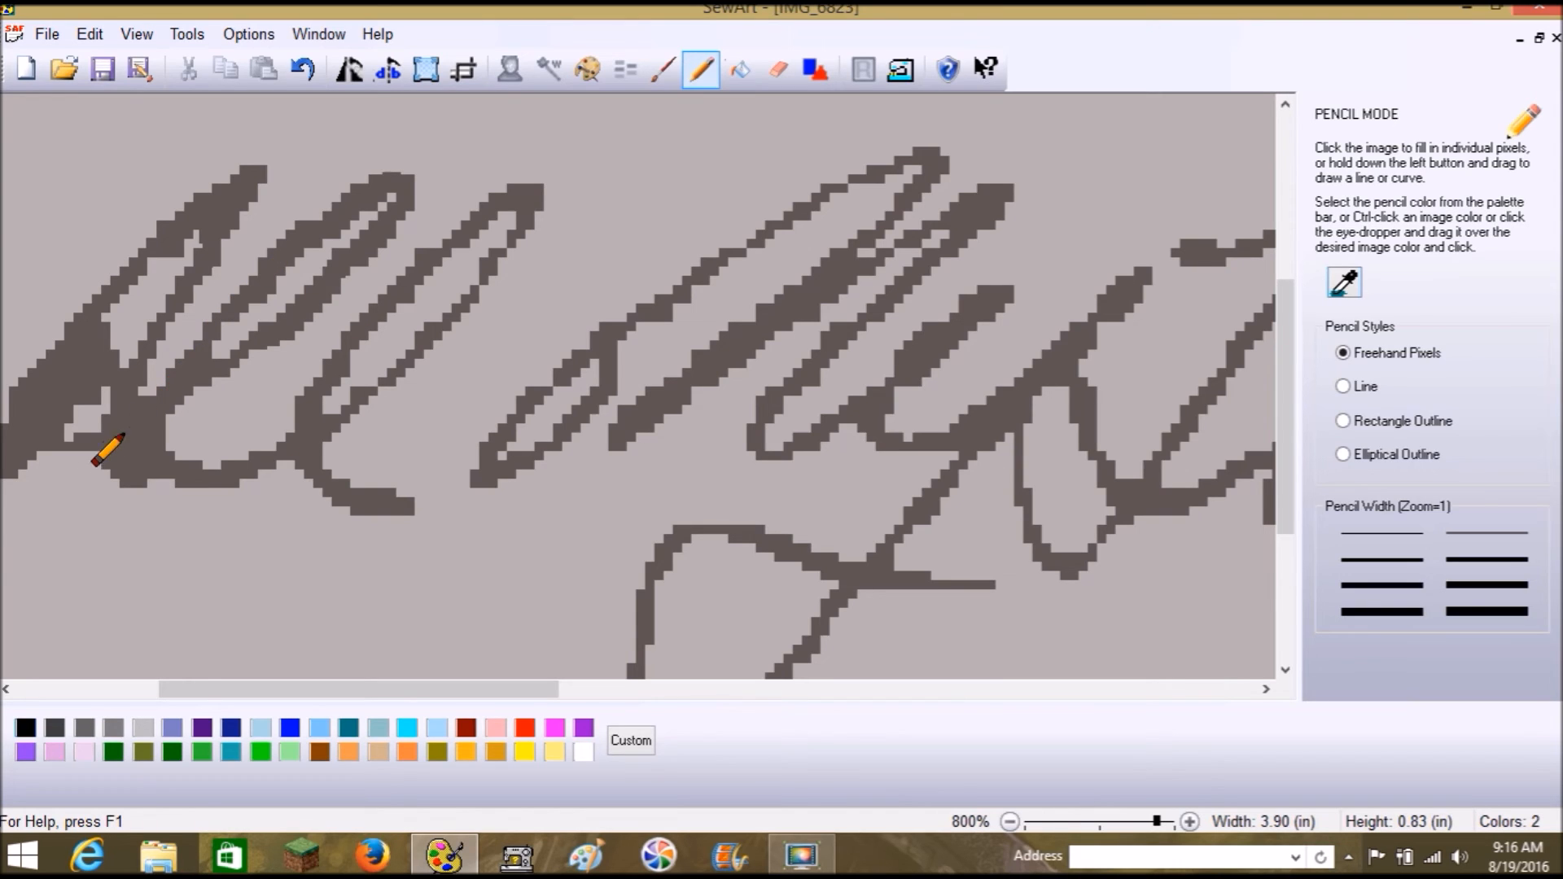
mouse_move(507, 238)
mouse_down()
mouse_move(430, 349)
mouse_move(304, 445)
mouse_up()
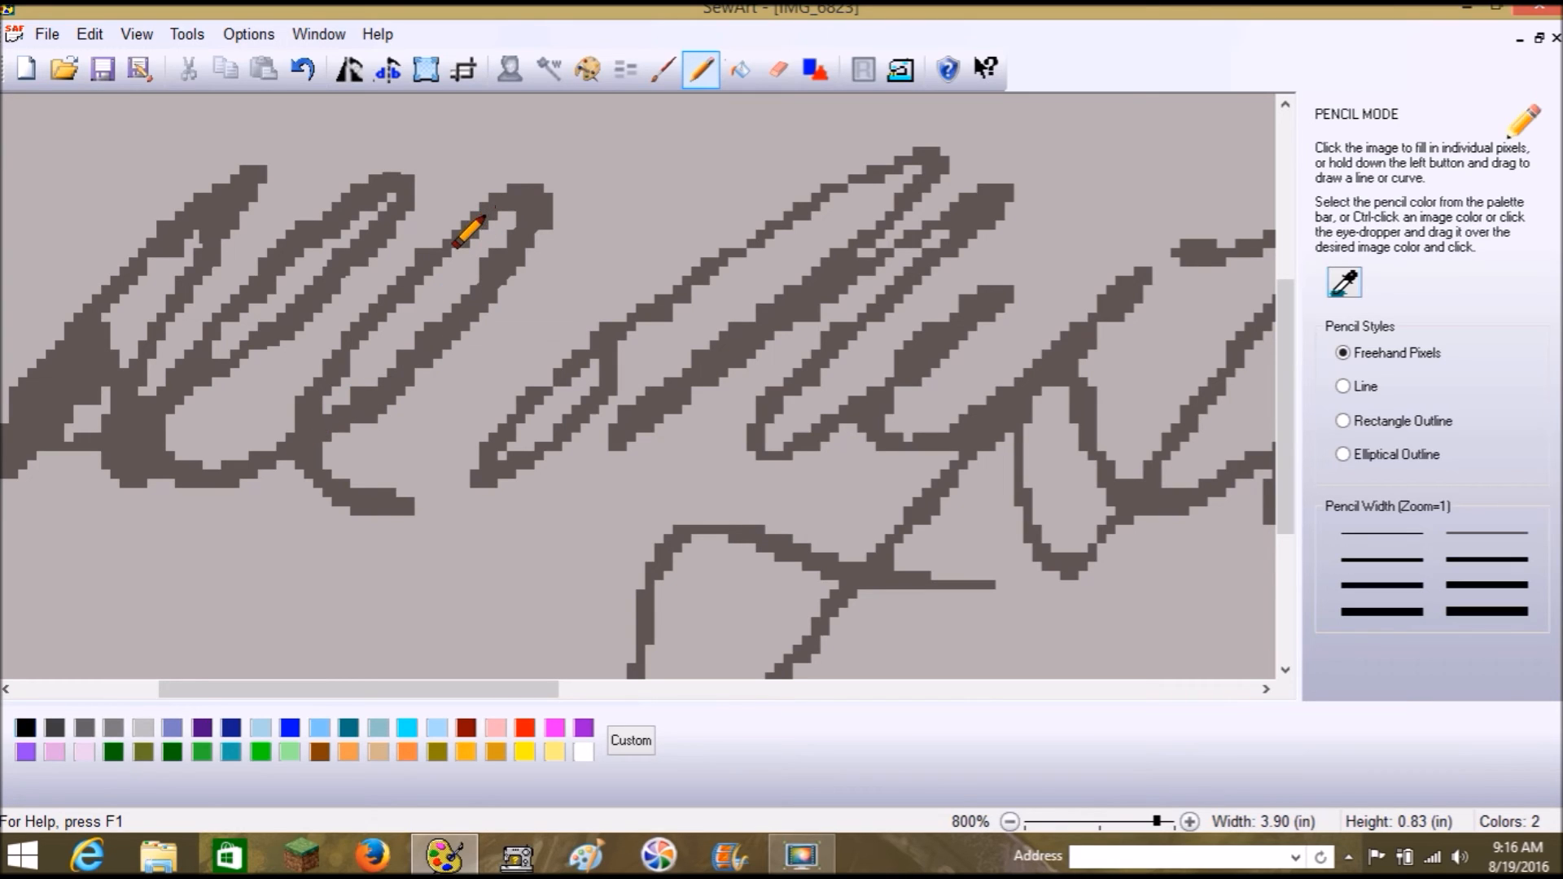
drag(485, 210, 324, 371)
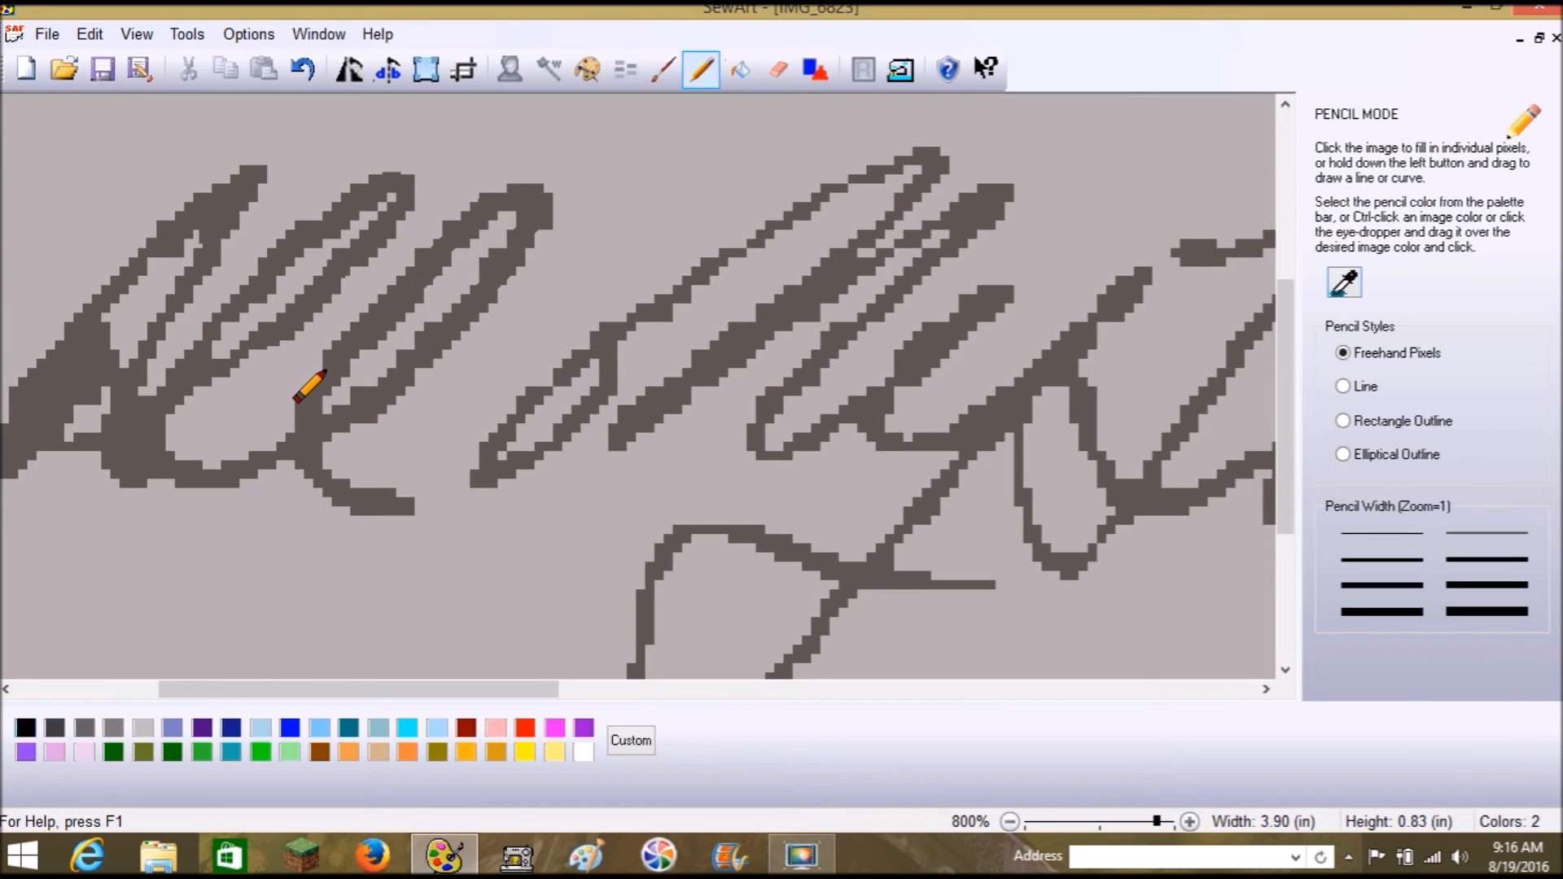
click(302, 69)
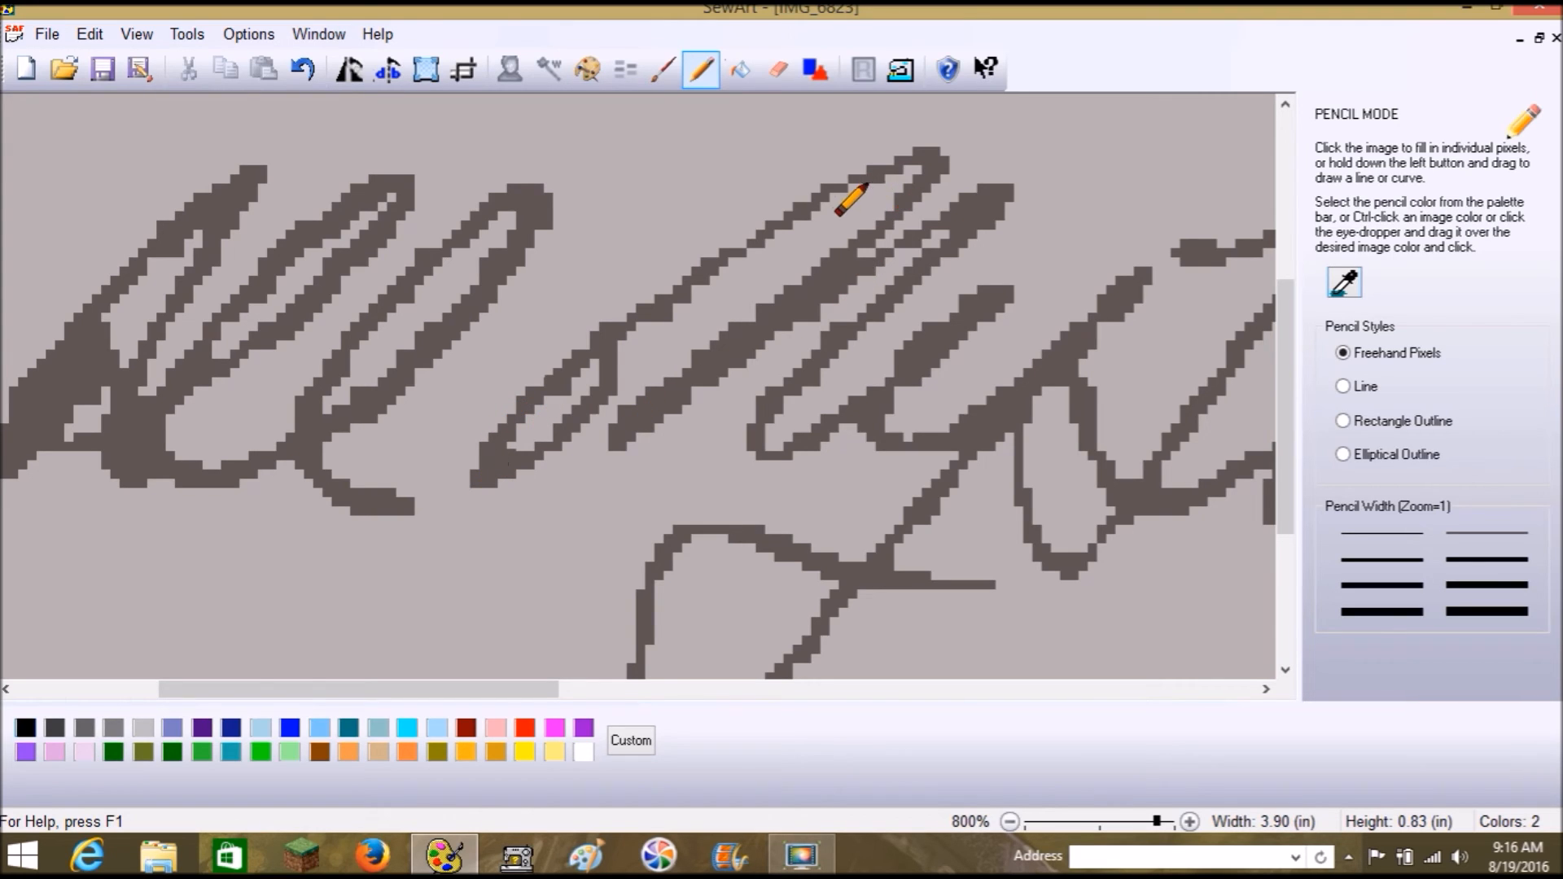
Thicken the thin upper strokes of the M in "My" and fill the small gaps with the pencil
drag(827, 212, 631, 336)
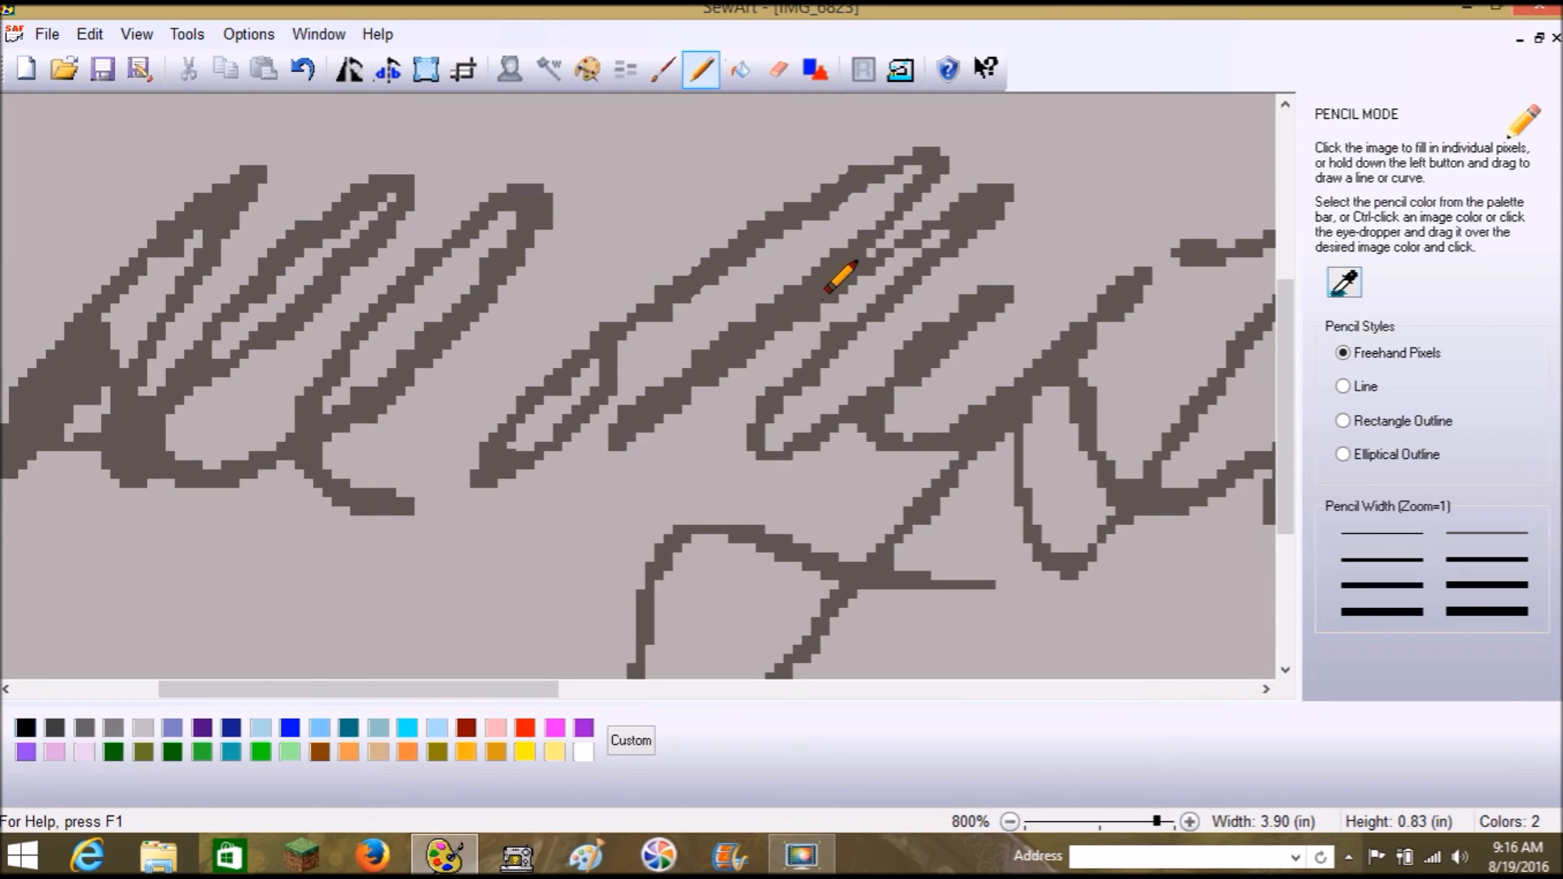
drag(942, 233, 933, 244)
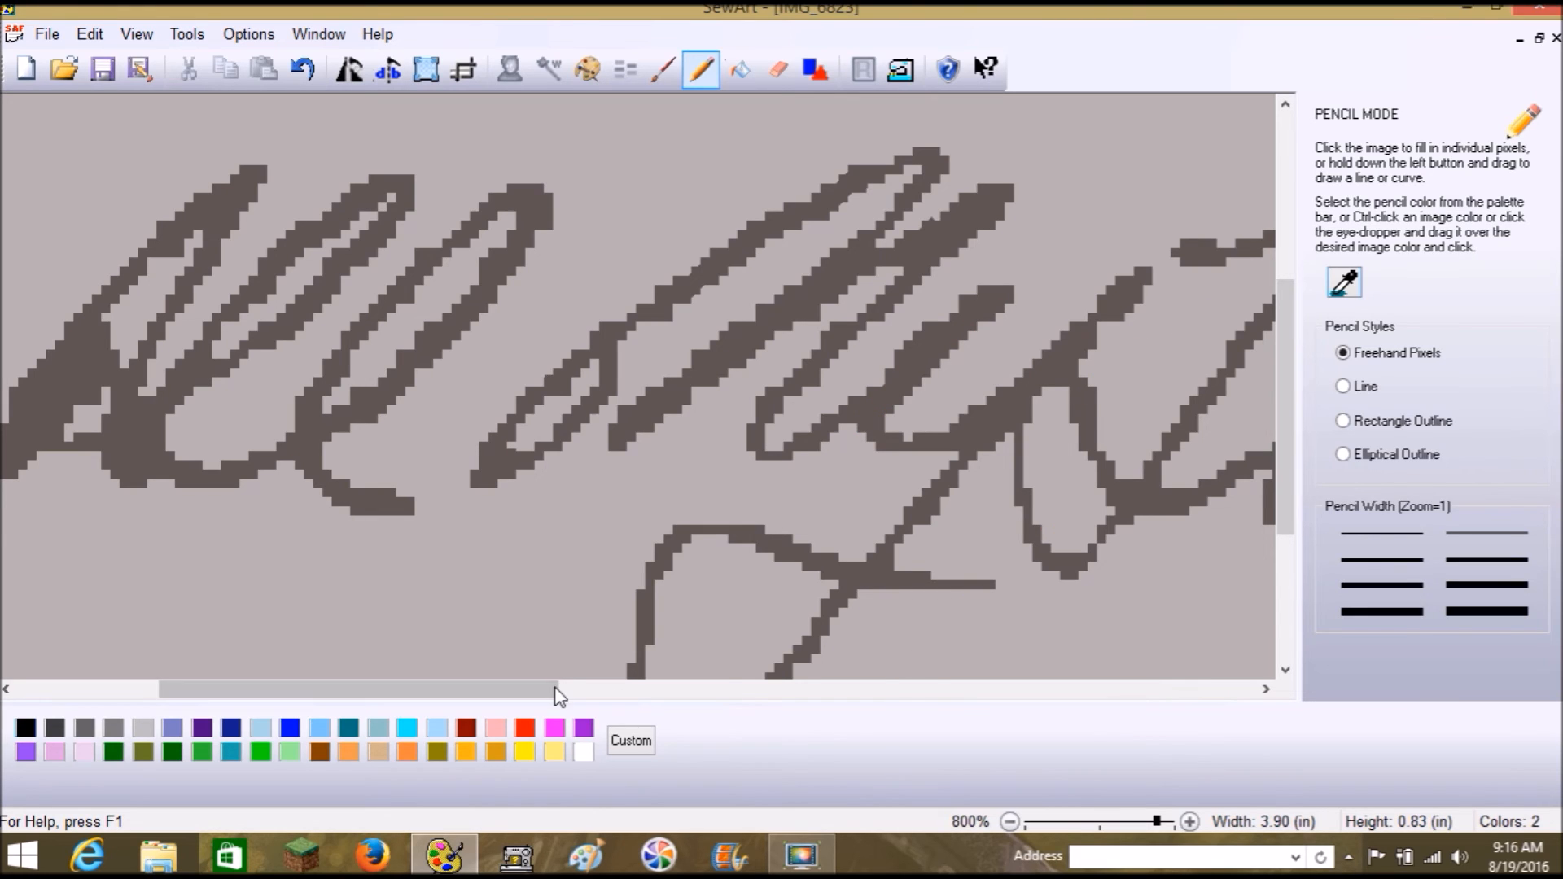
Thicken the starting stroke of the L and the tail of the e in "Love", and the end of the y's crossing stroke
drag(559, 697, 721, 700)
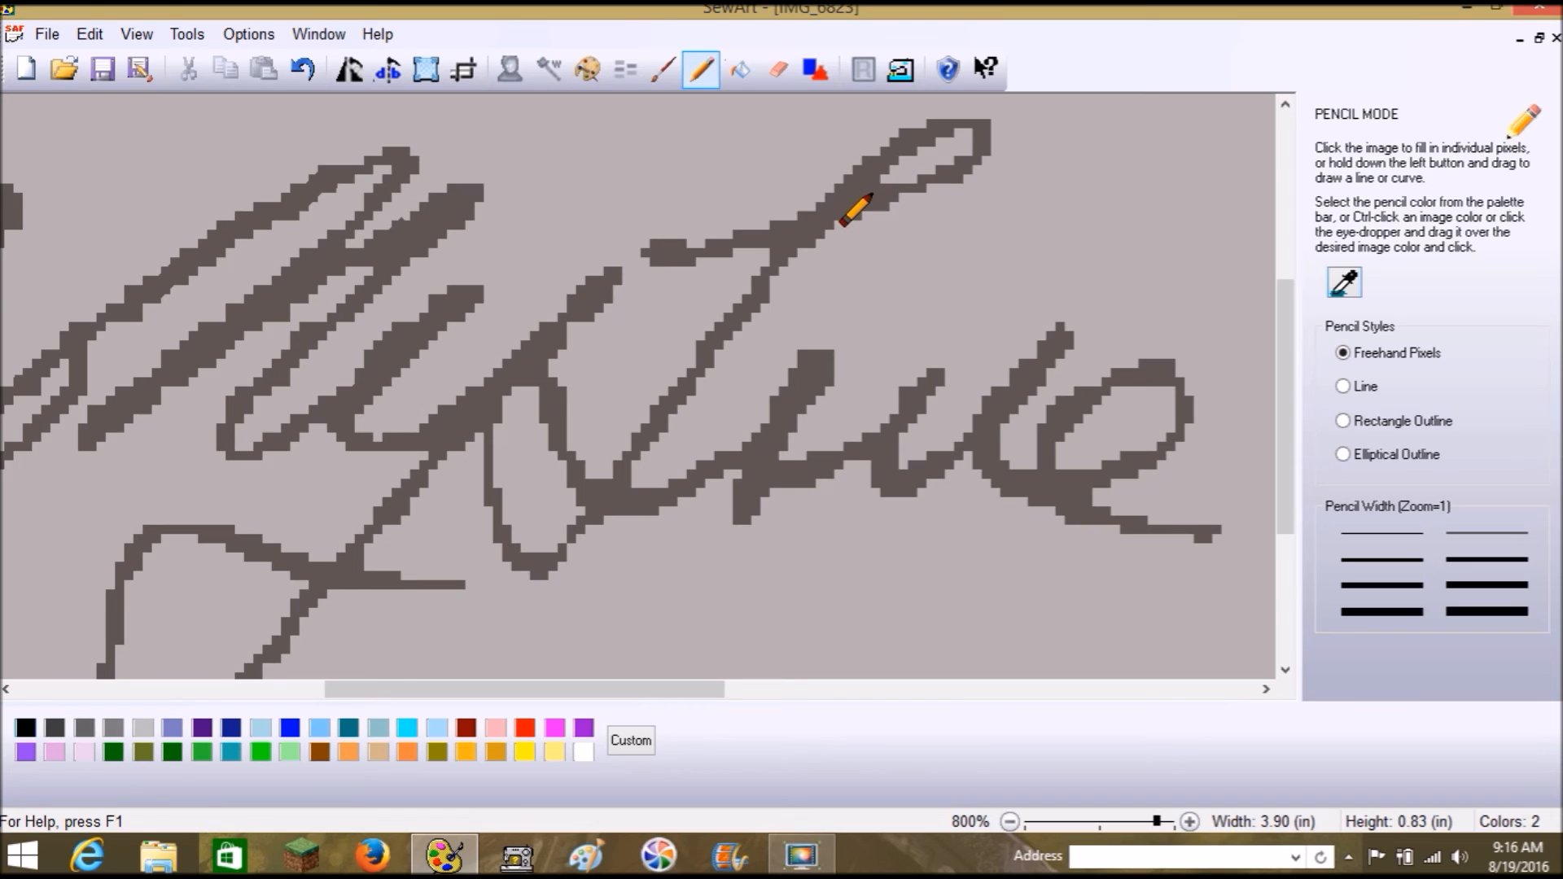
drag(649, 245, 726, 247)
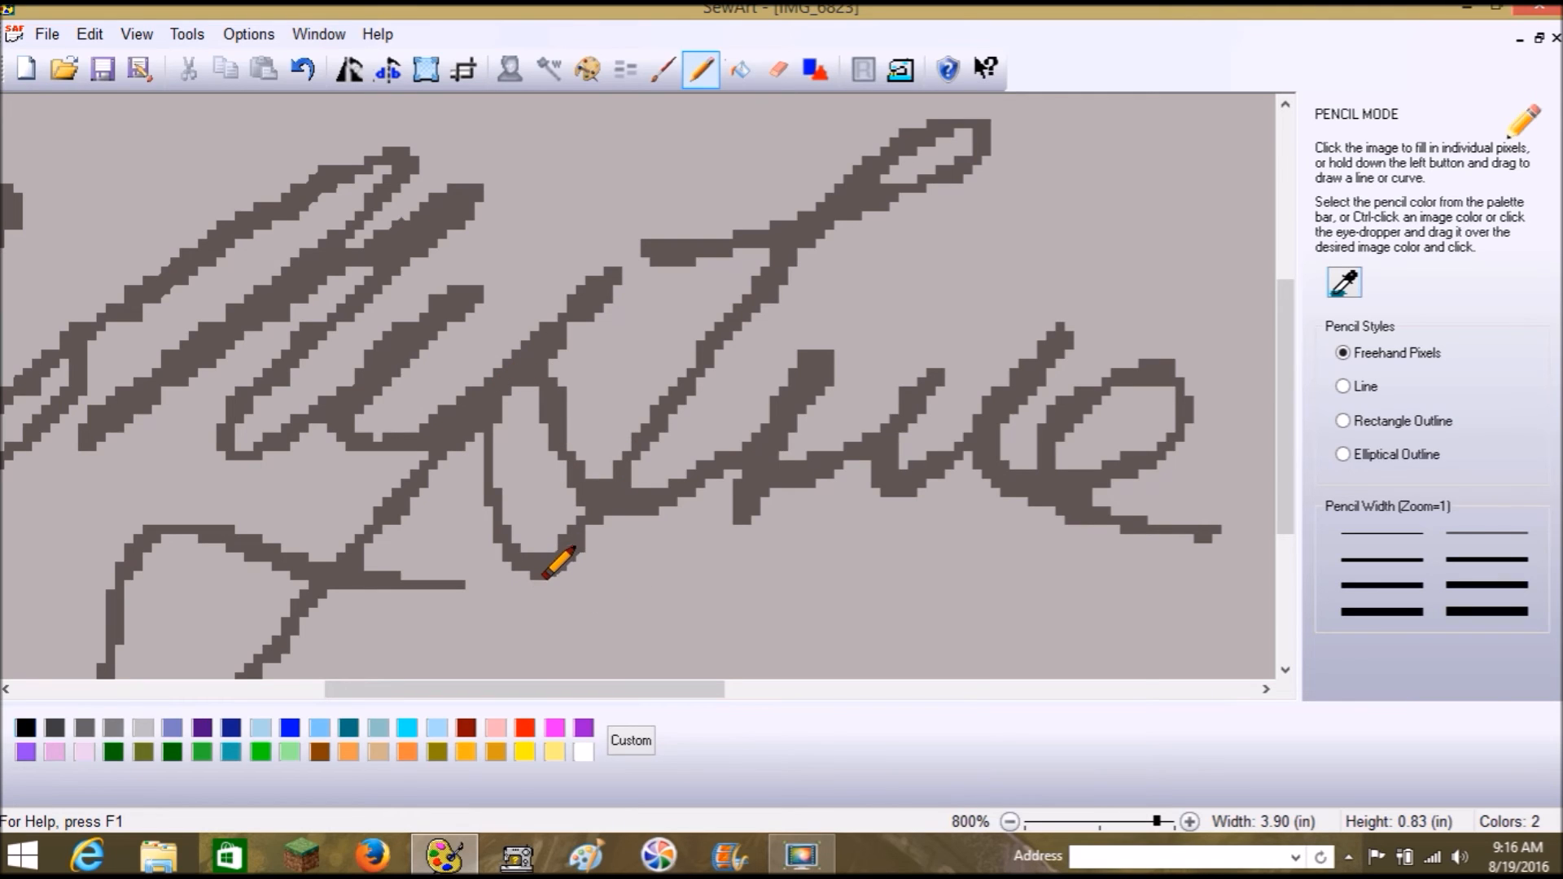
scroll(547, 635, down, 3)
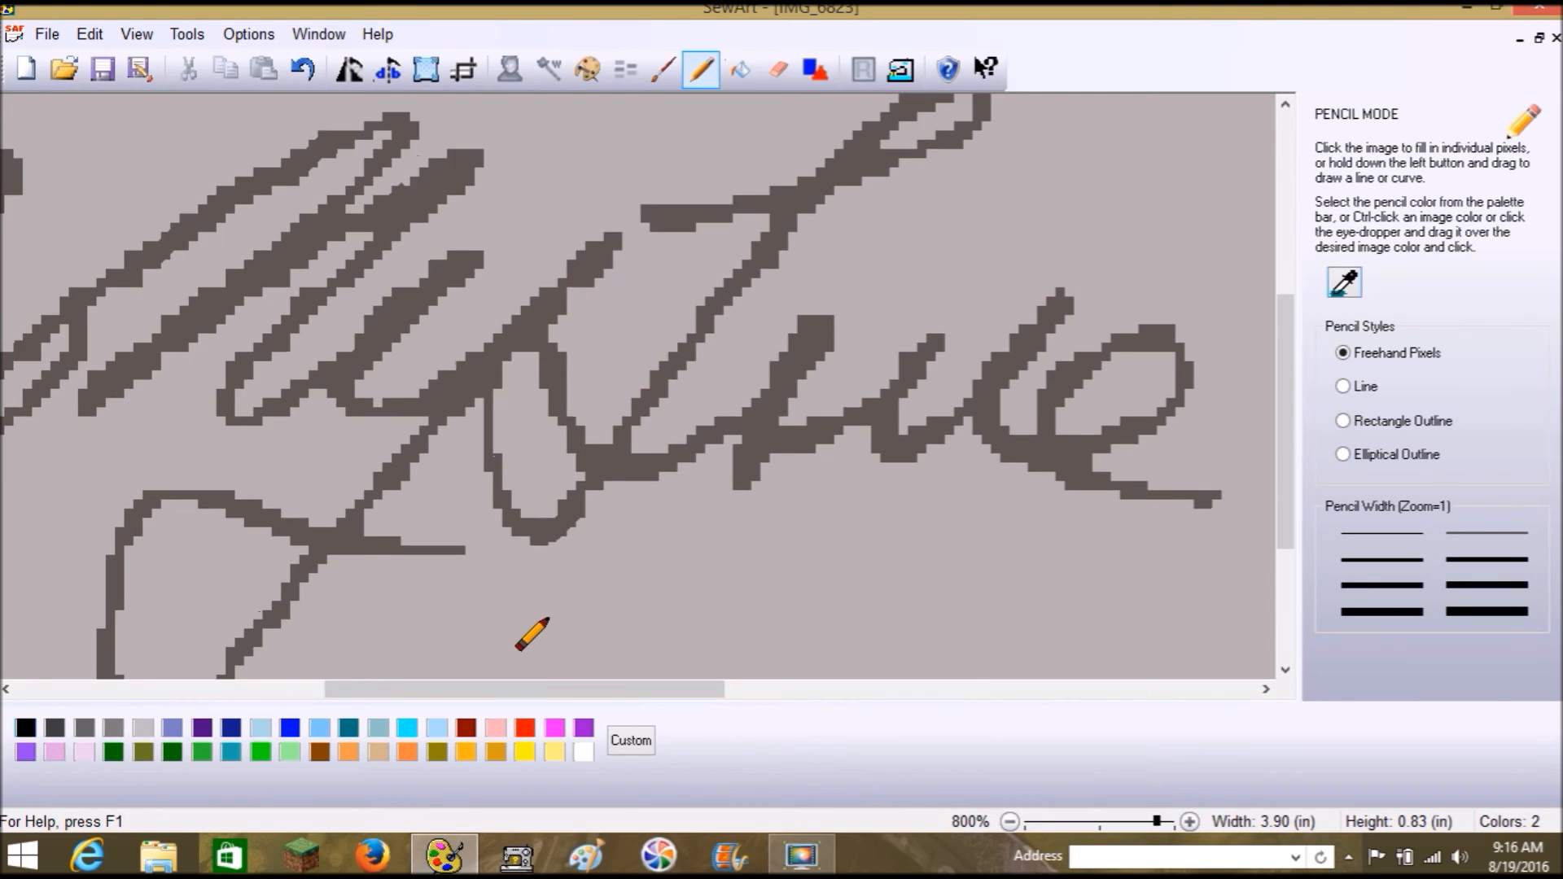
scroll(531, 631, down, 1)
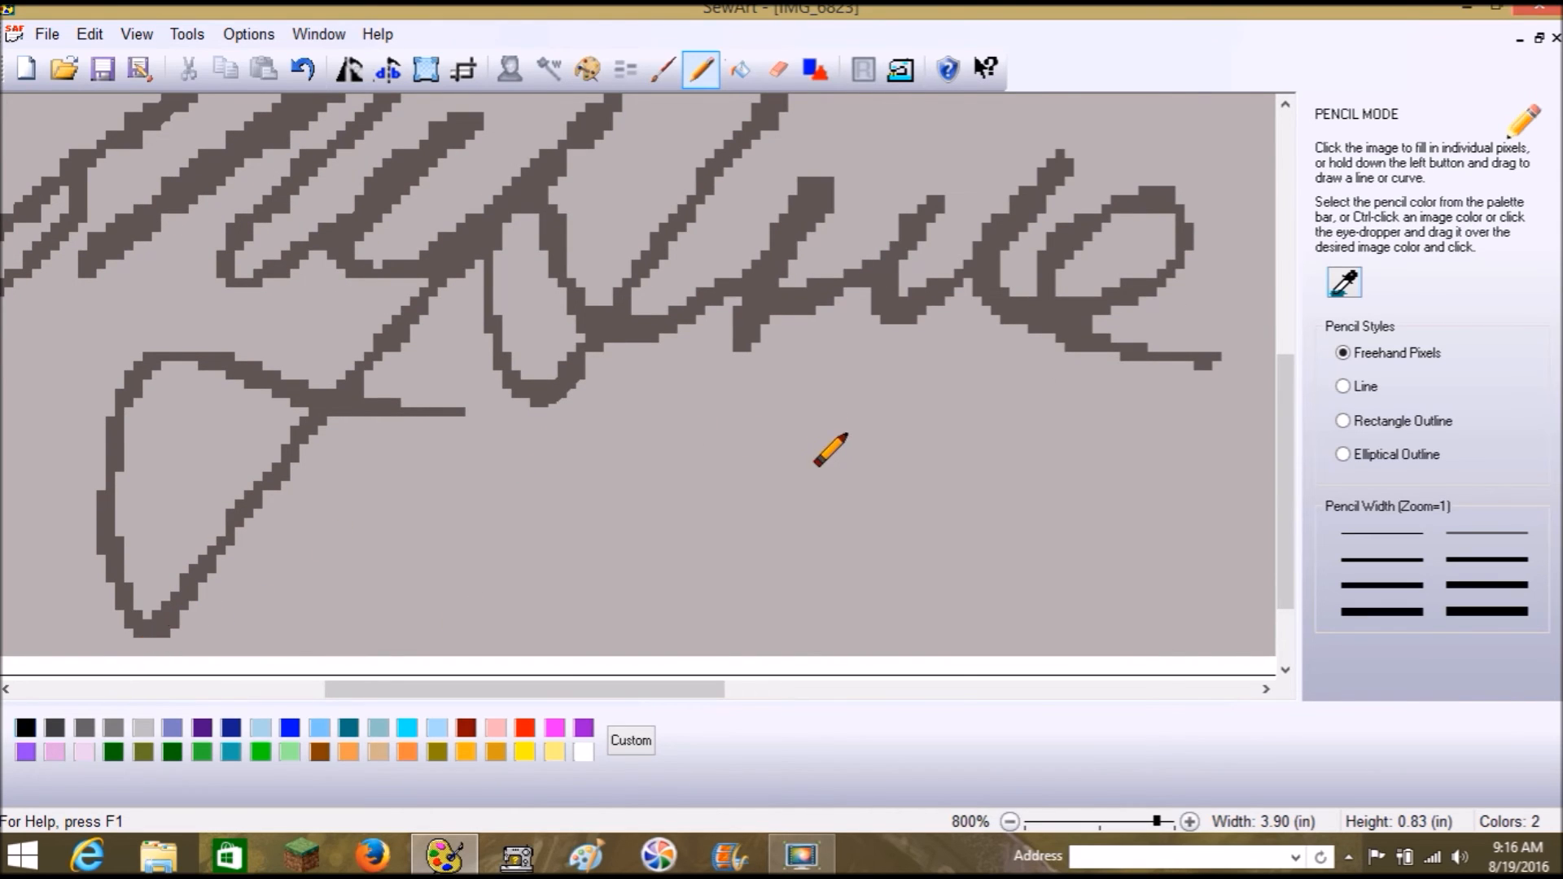
scroll(827, 472, up, 1)
drag(1084, 379, 1213, 396)
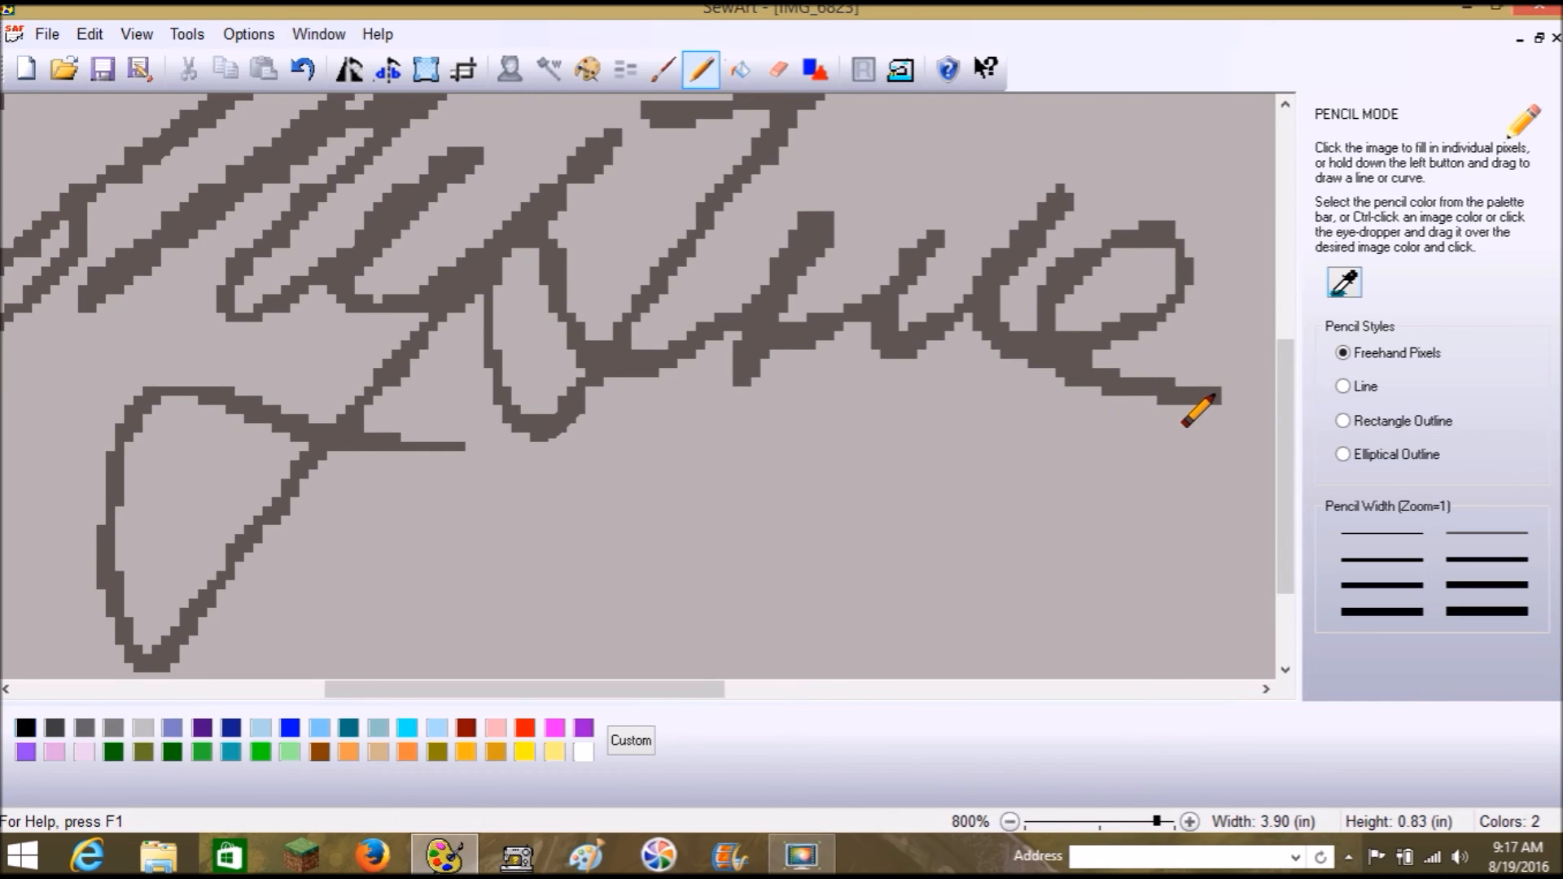
scroll(1067, 547, up, 5)
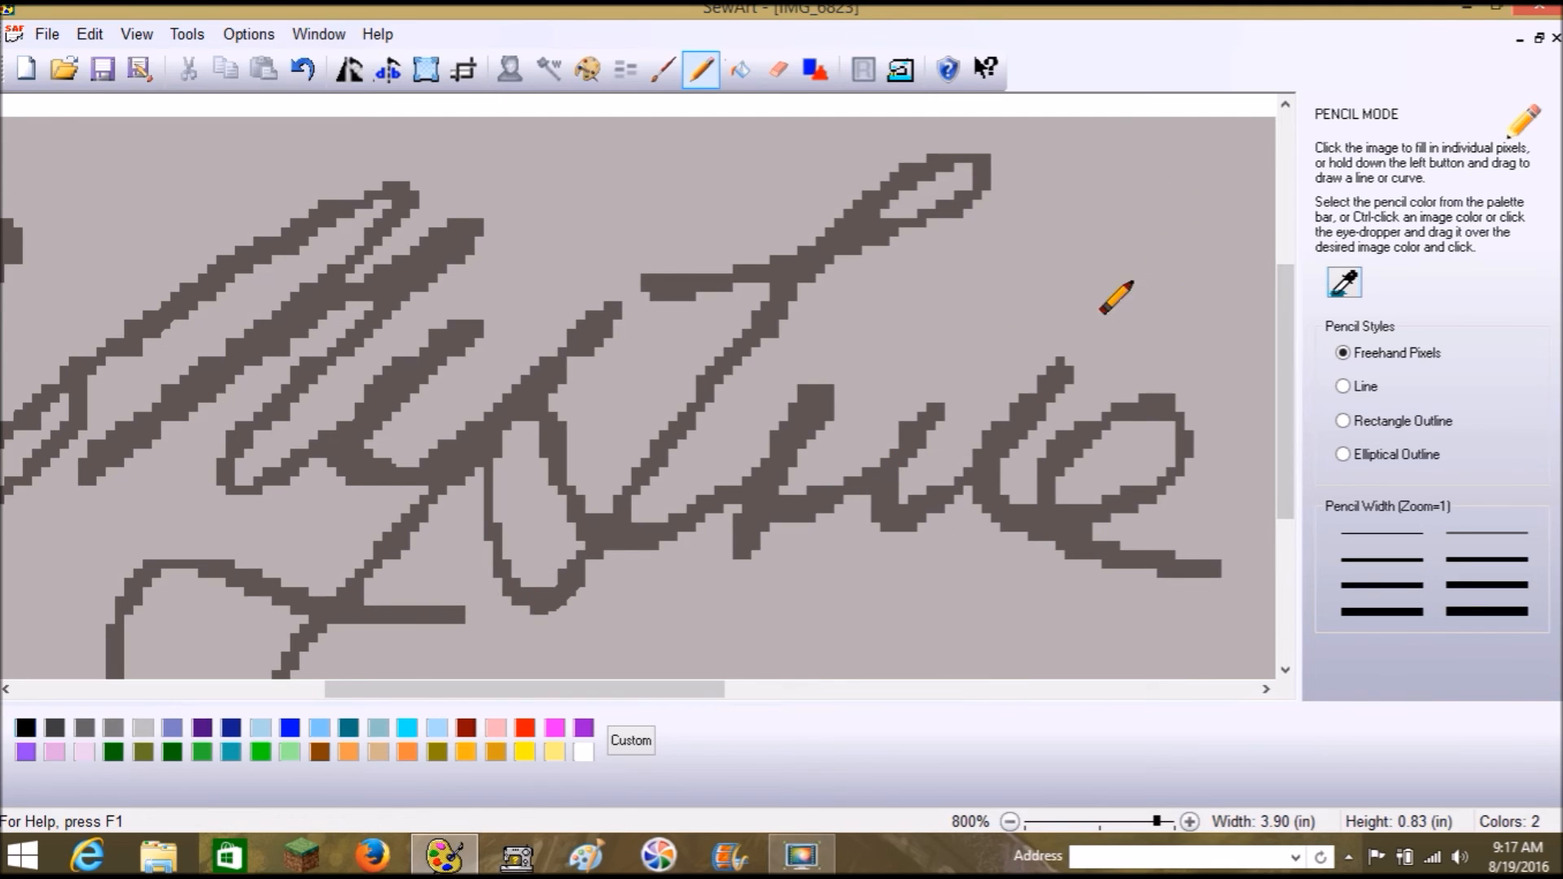
scroll(1169, 293, down, 5)
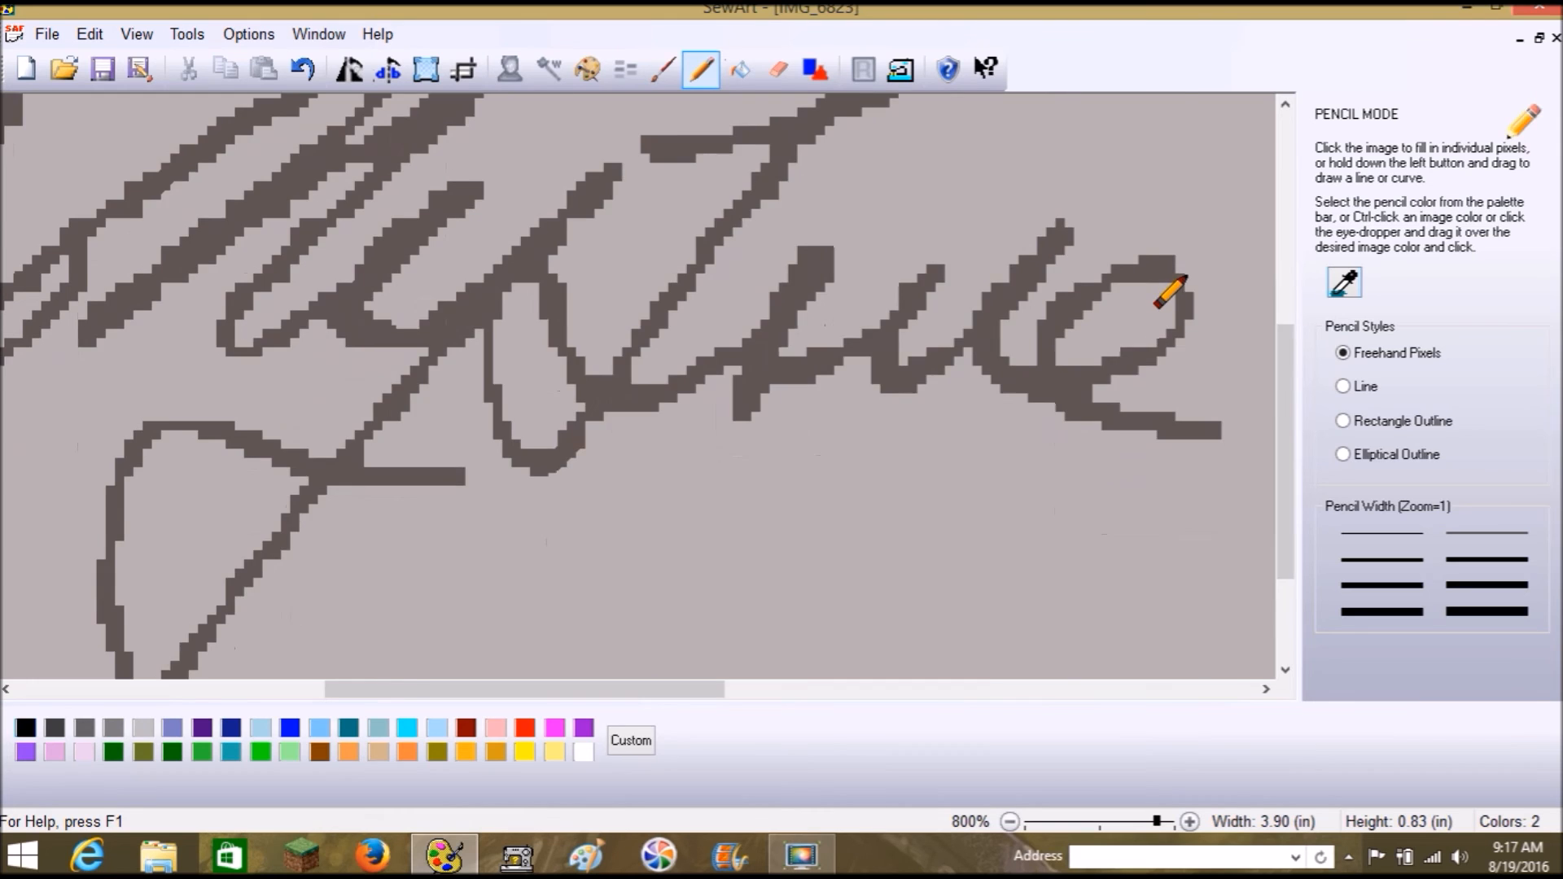
scroll(1169, 293, up, 5)
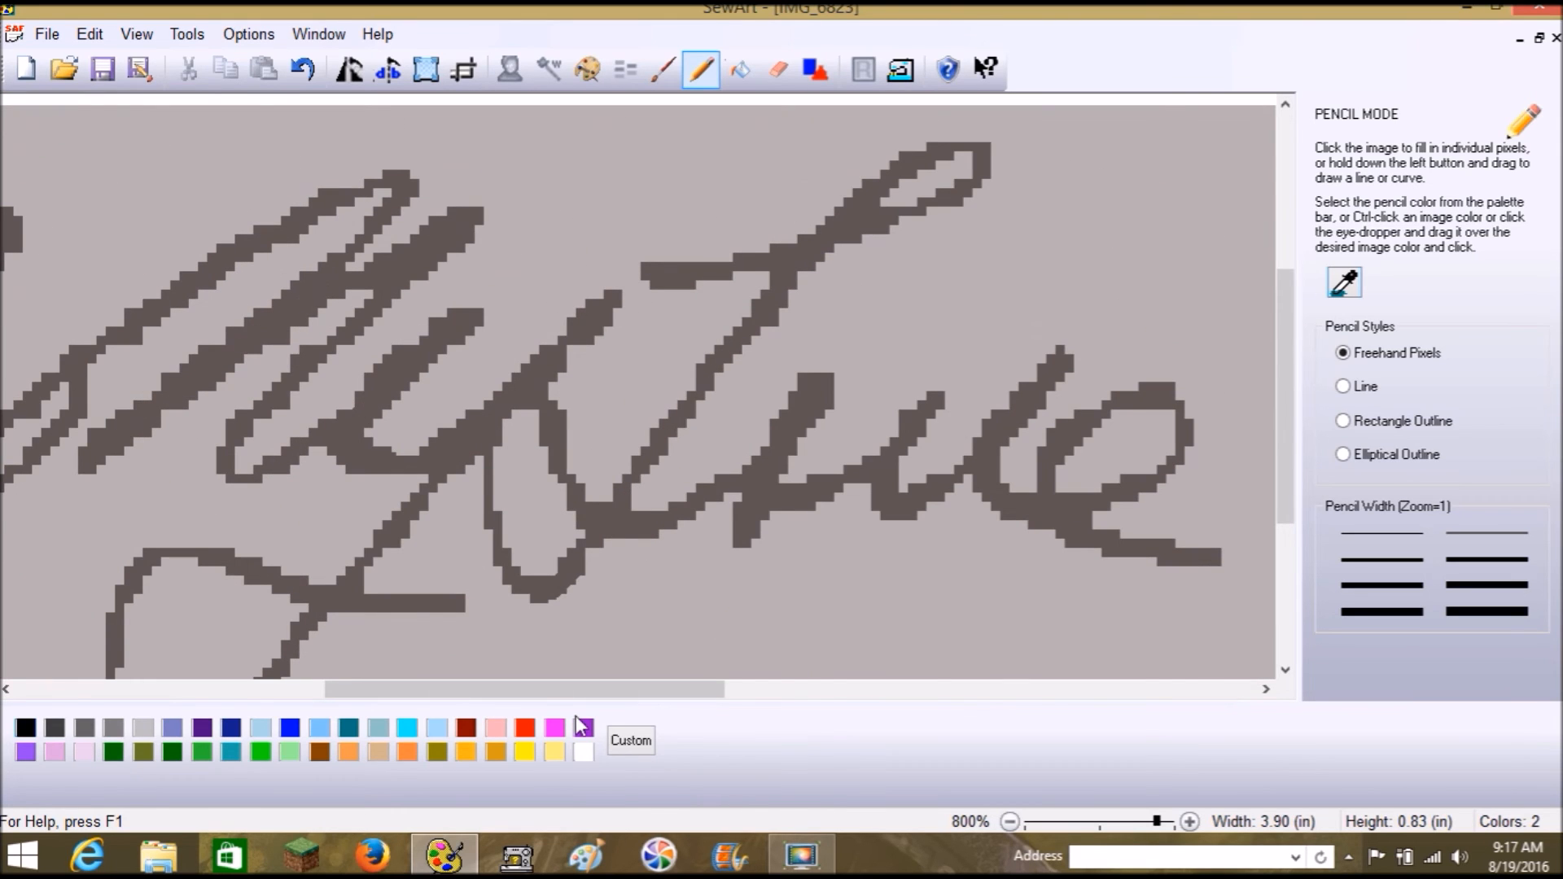
Fill the small light gaps between the letters in the middle of the signature with the pencil
drag(594, 689, 756, 696)
drag(844, 696, 1030, 700)
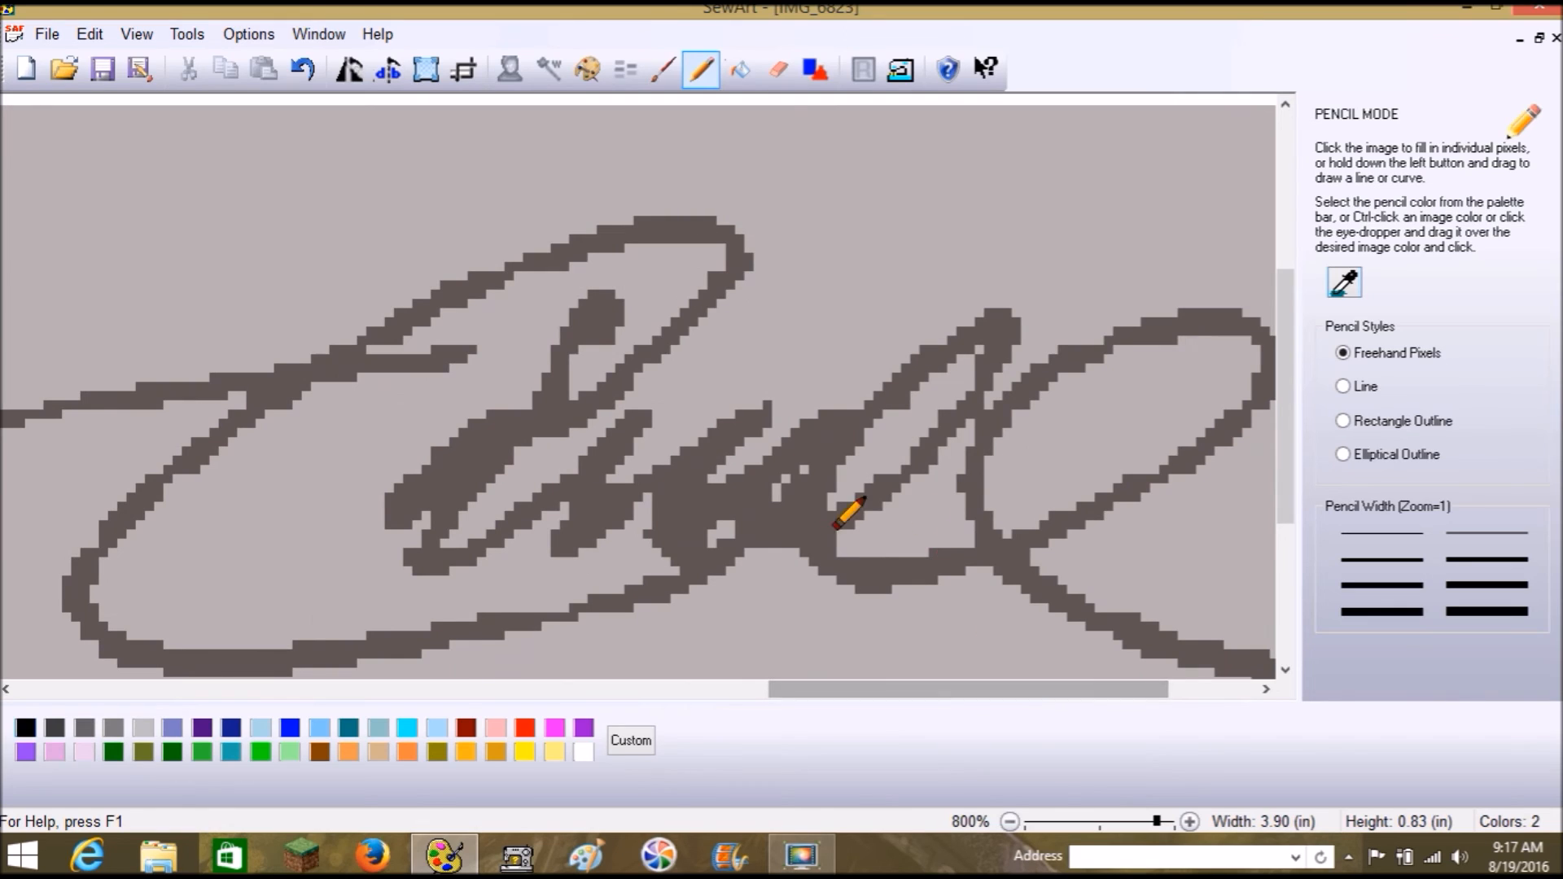
drag(749, 518, 774, 496)
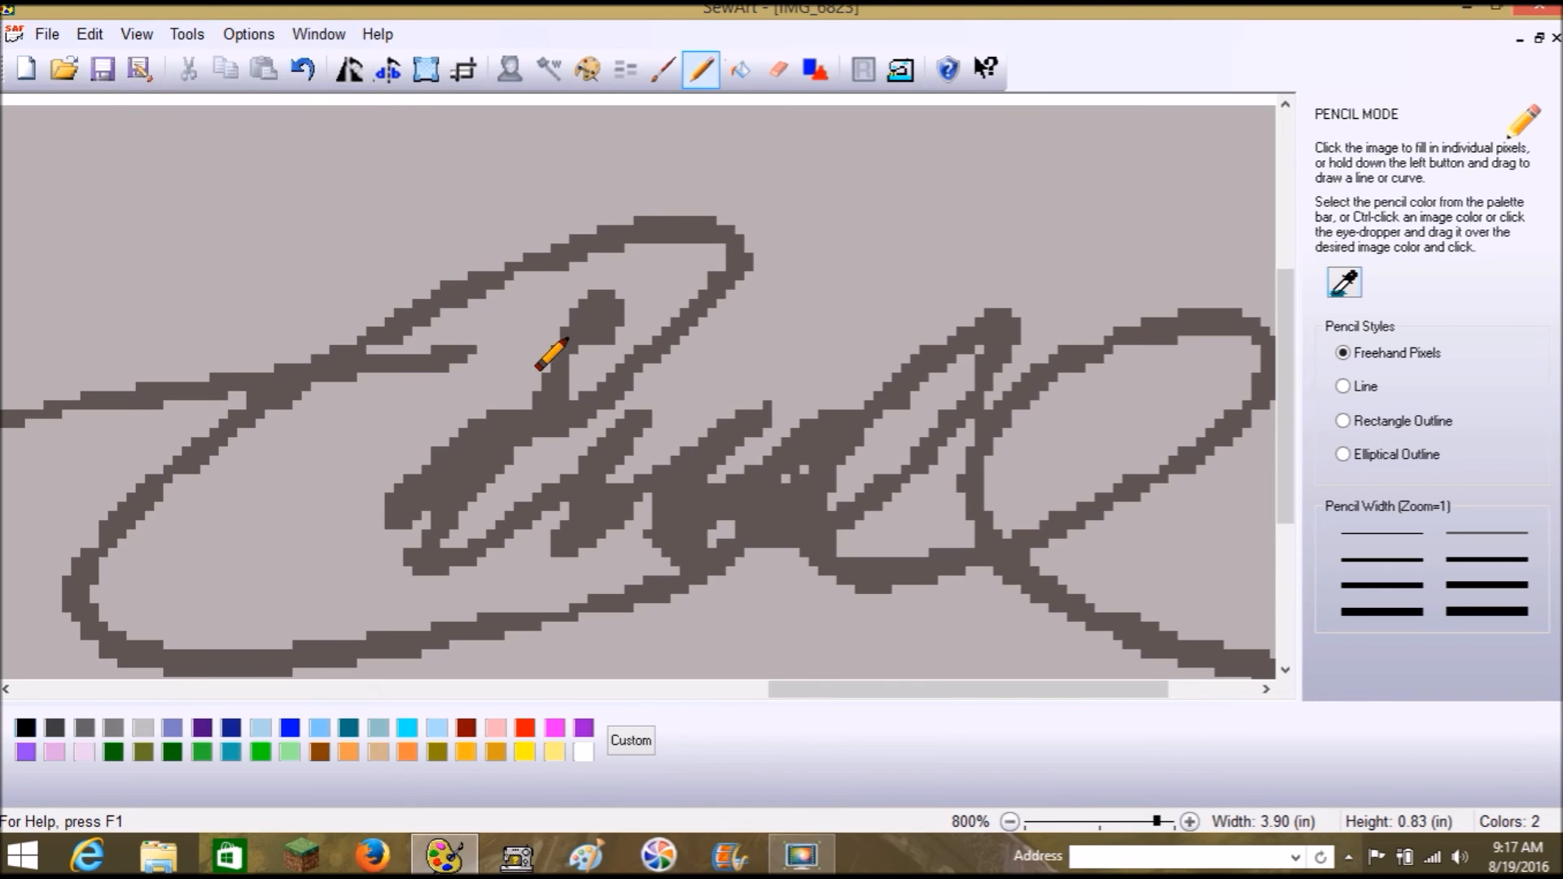
drag(749, 480, 801, 474)
scroll(1284, 367, down, 3)
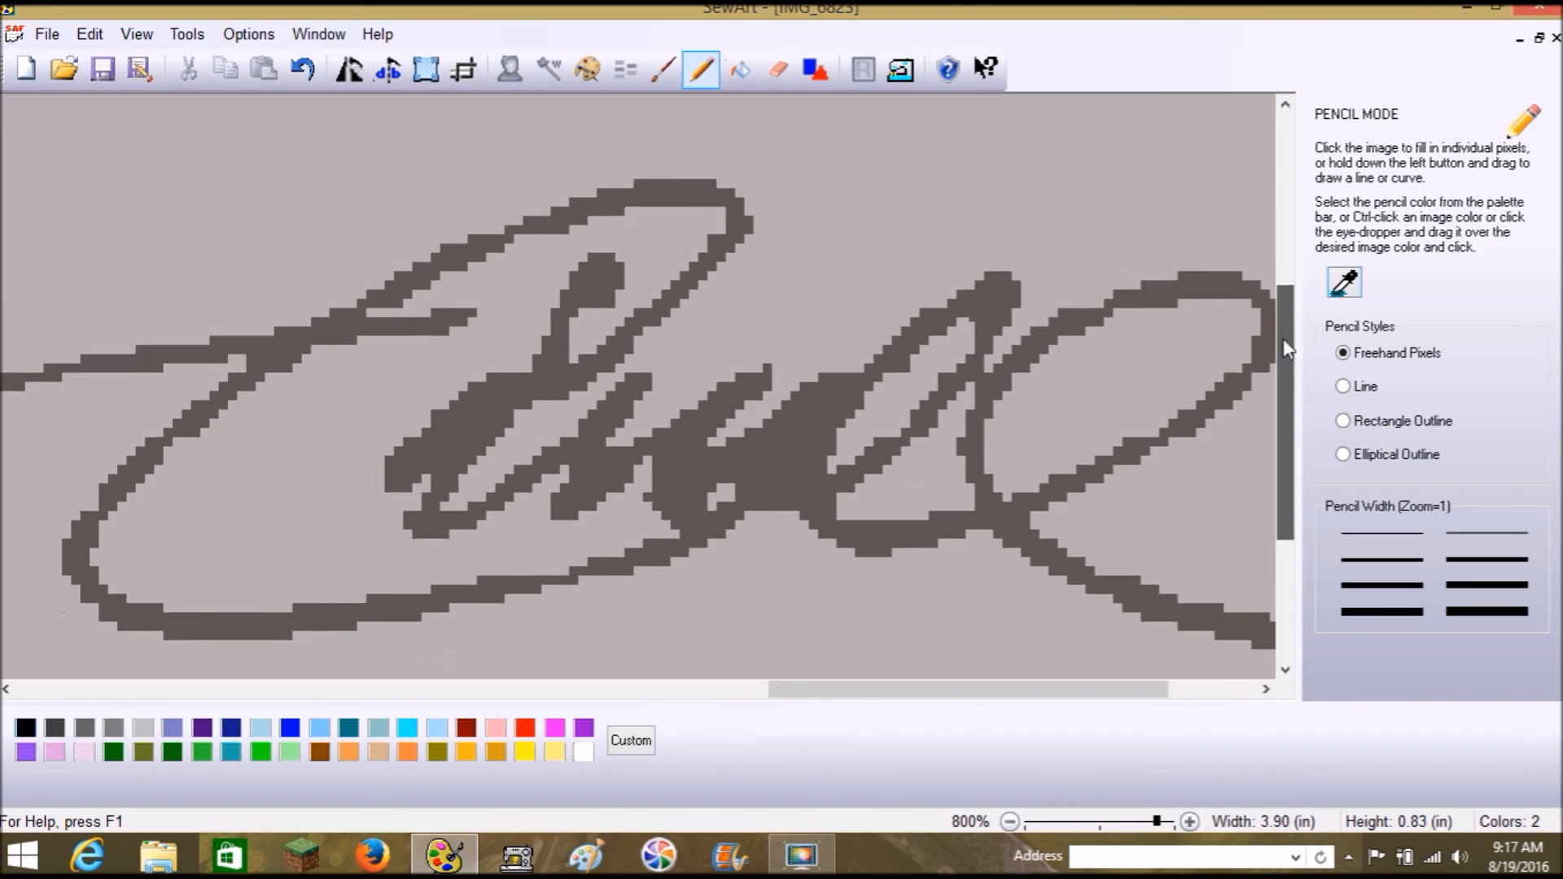
Check the image dimensions in the resize settings and accept them with the aspect ratio locked
mouse_move(1057, 690)
mouse_down()
mouse_move(1146, 704)
mouse_move(772, 698)
mouse_up()
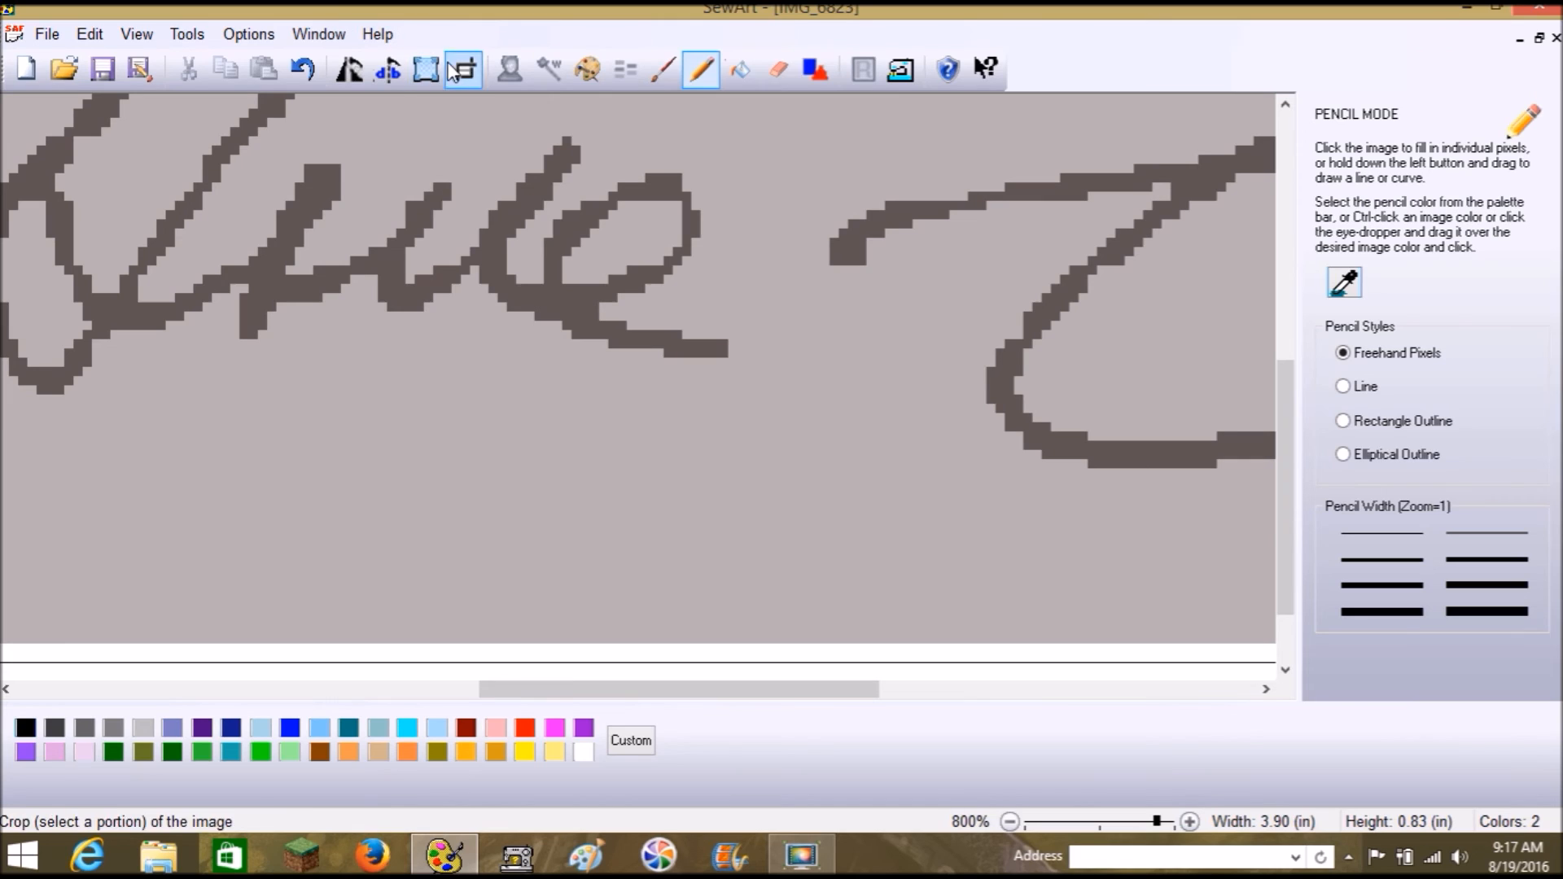
click(426, 70)
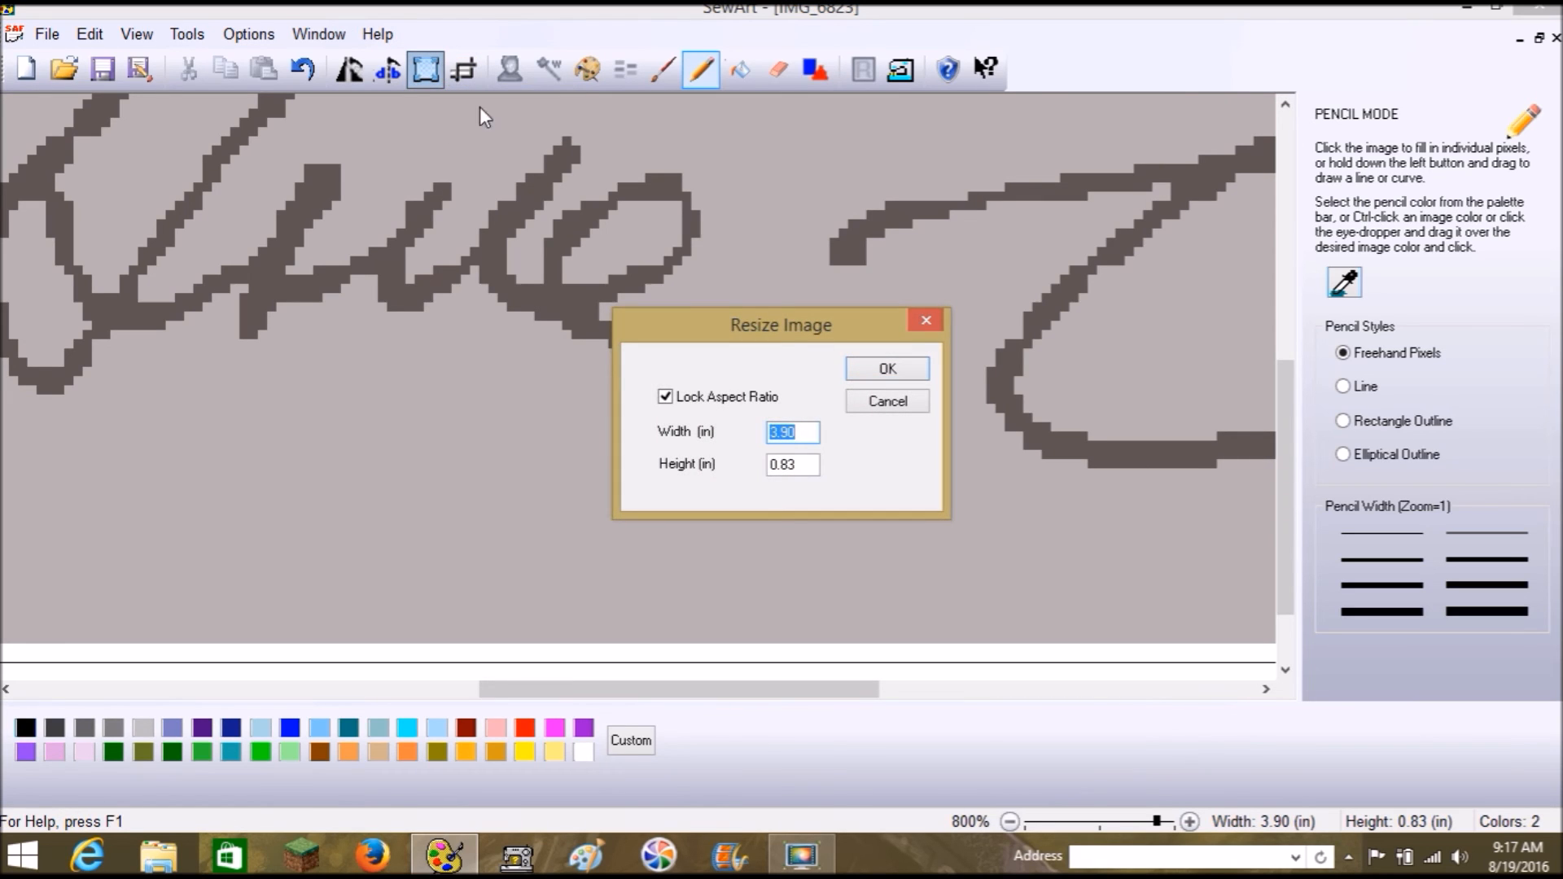
click(876, 371)
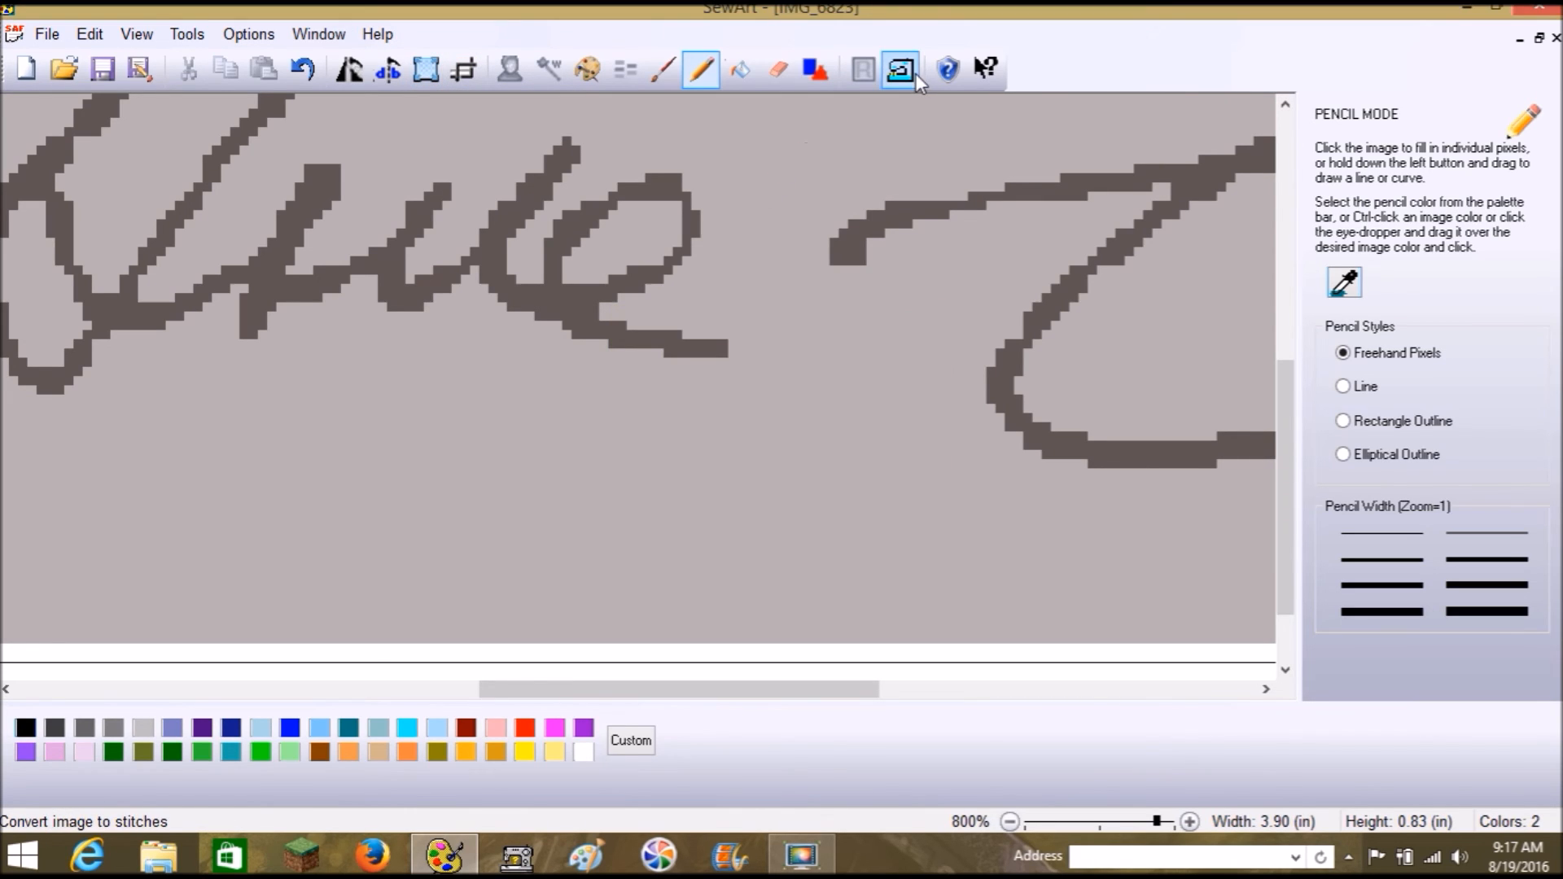
Start cropping the image with the entire handwriting line in view
click(461, 71)
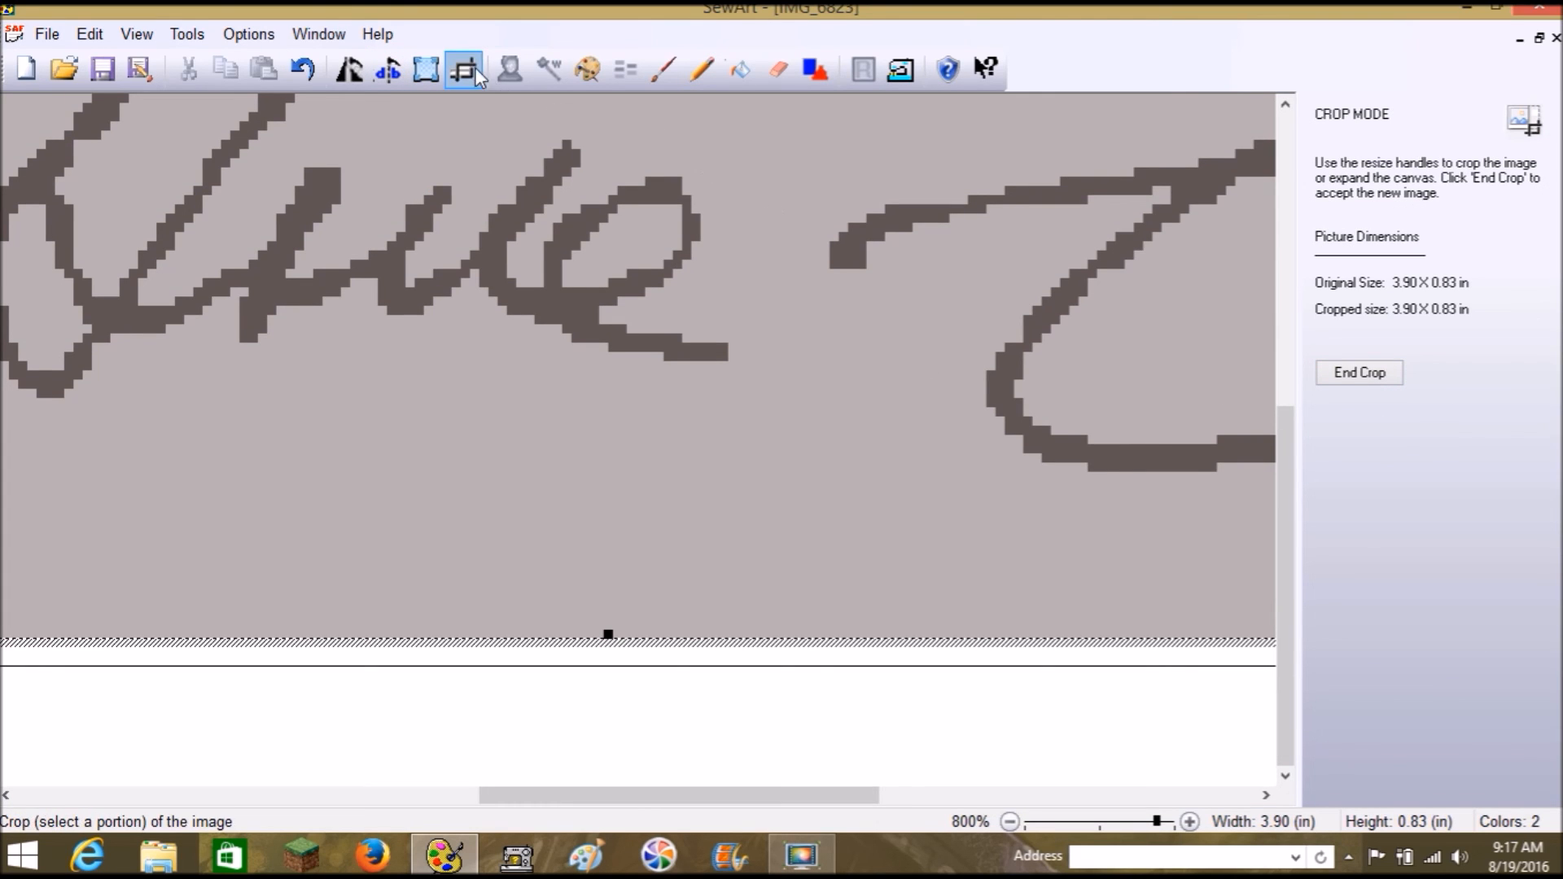
click(1060, 822)
click(1060, 822)
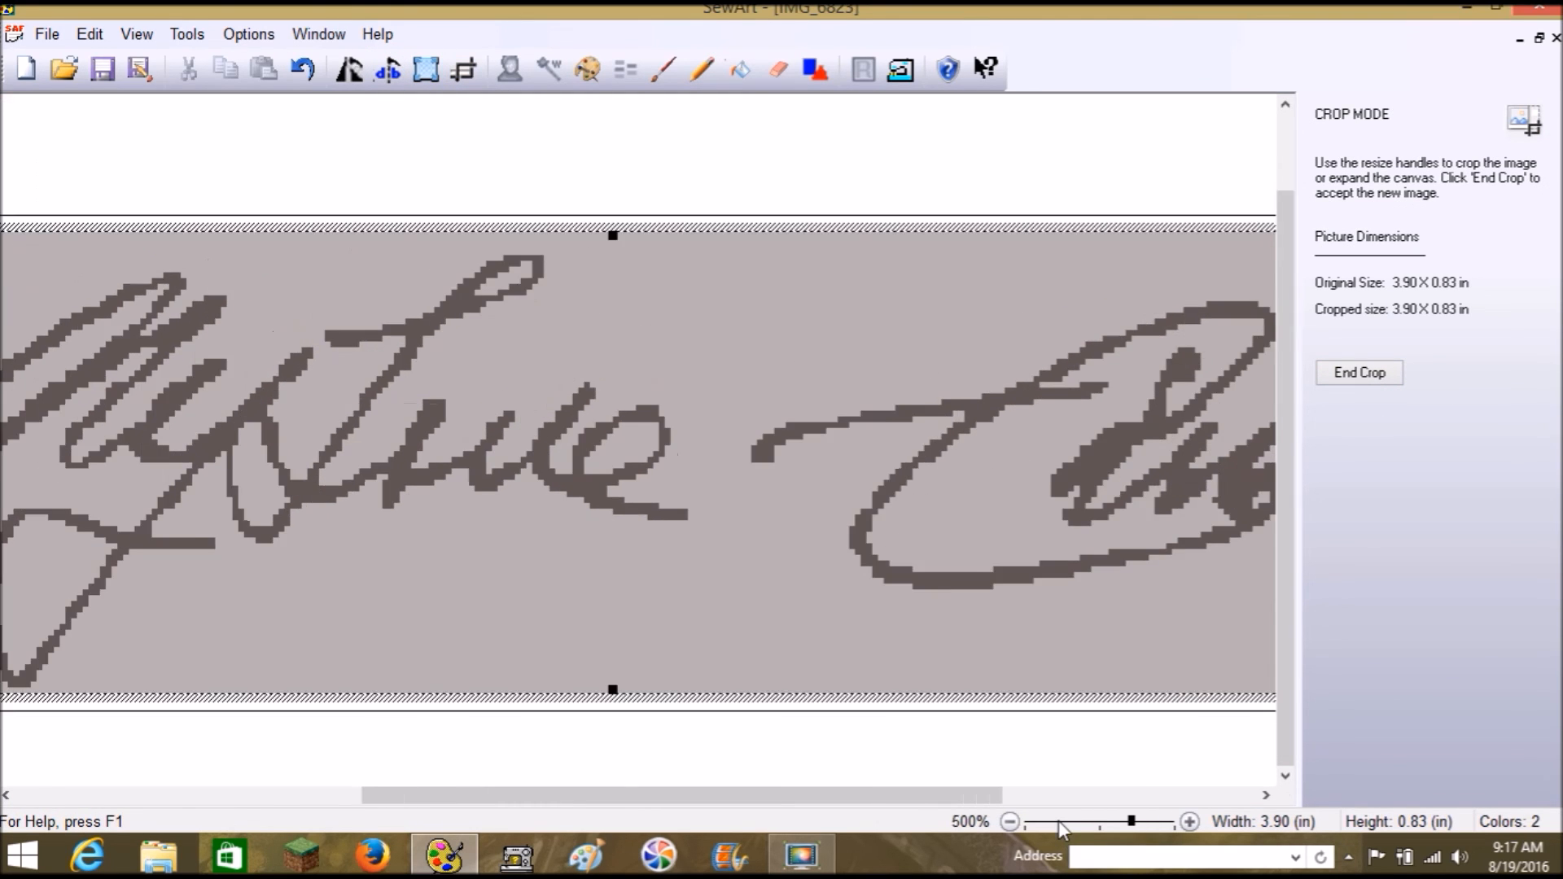
click(1059, 822)
click(1058, 820)
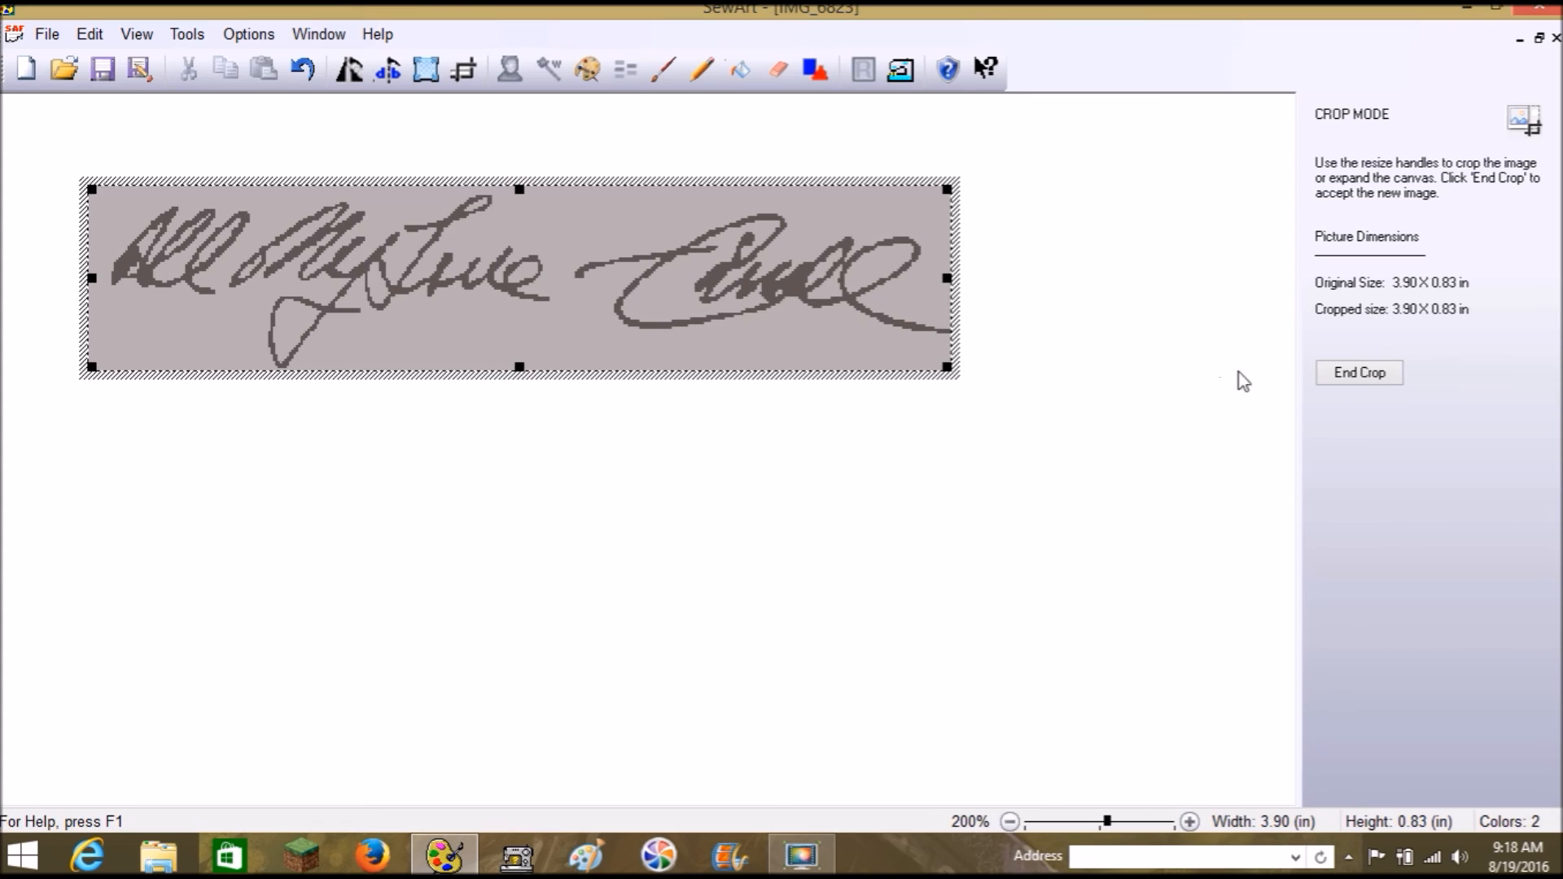
Start converting the image to stitches, using the Fill type with pattern 19 Default1 and underlay off
click(900, 72)
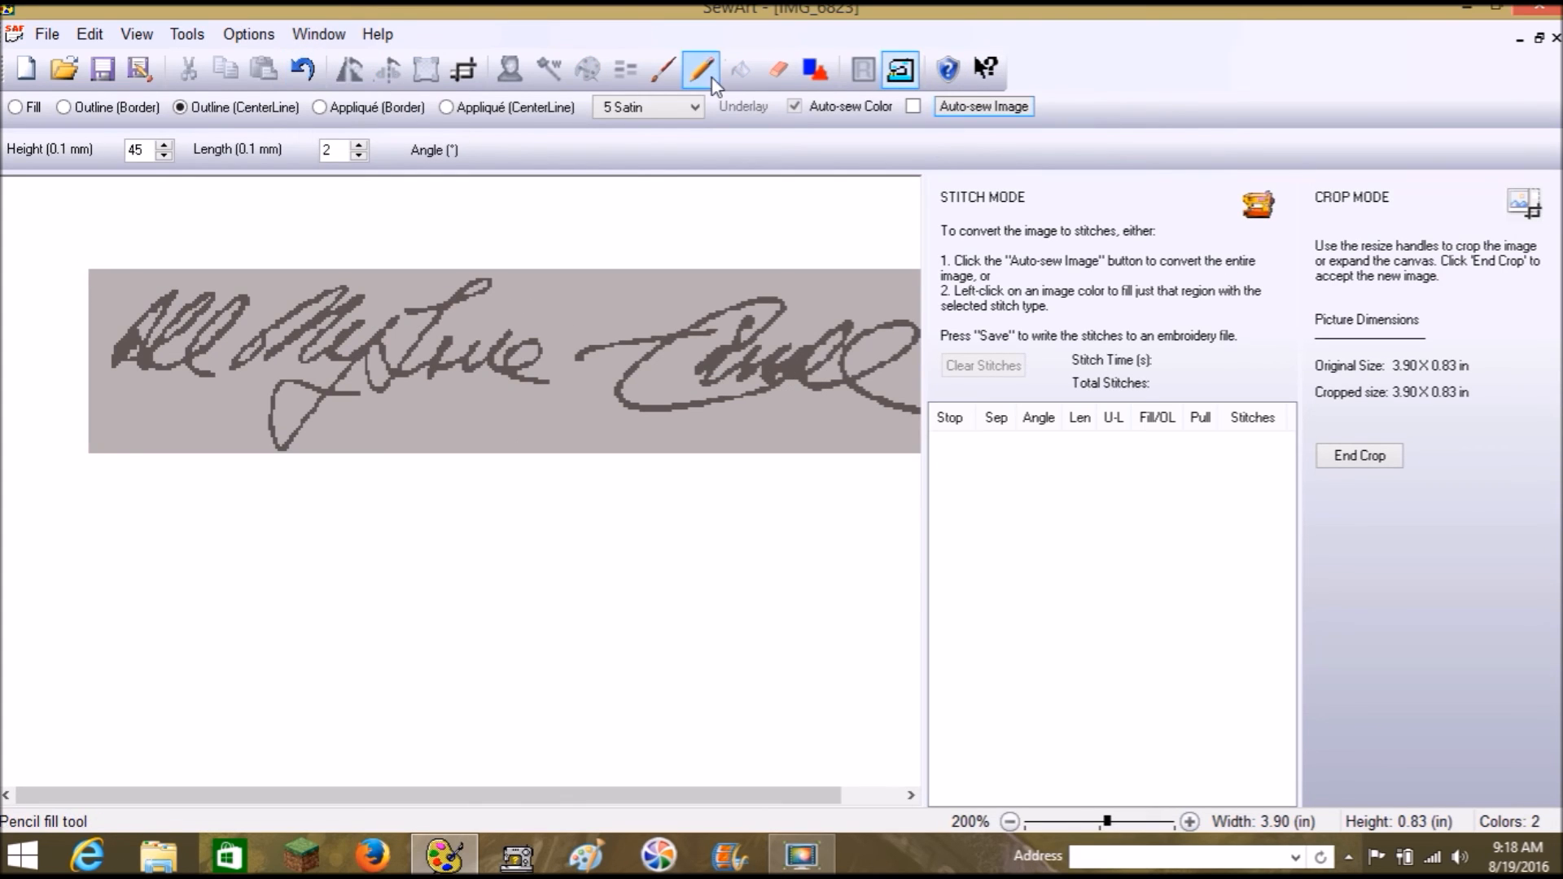
click(16, 107)
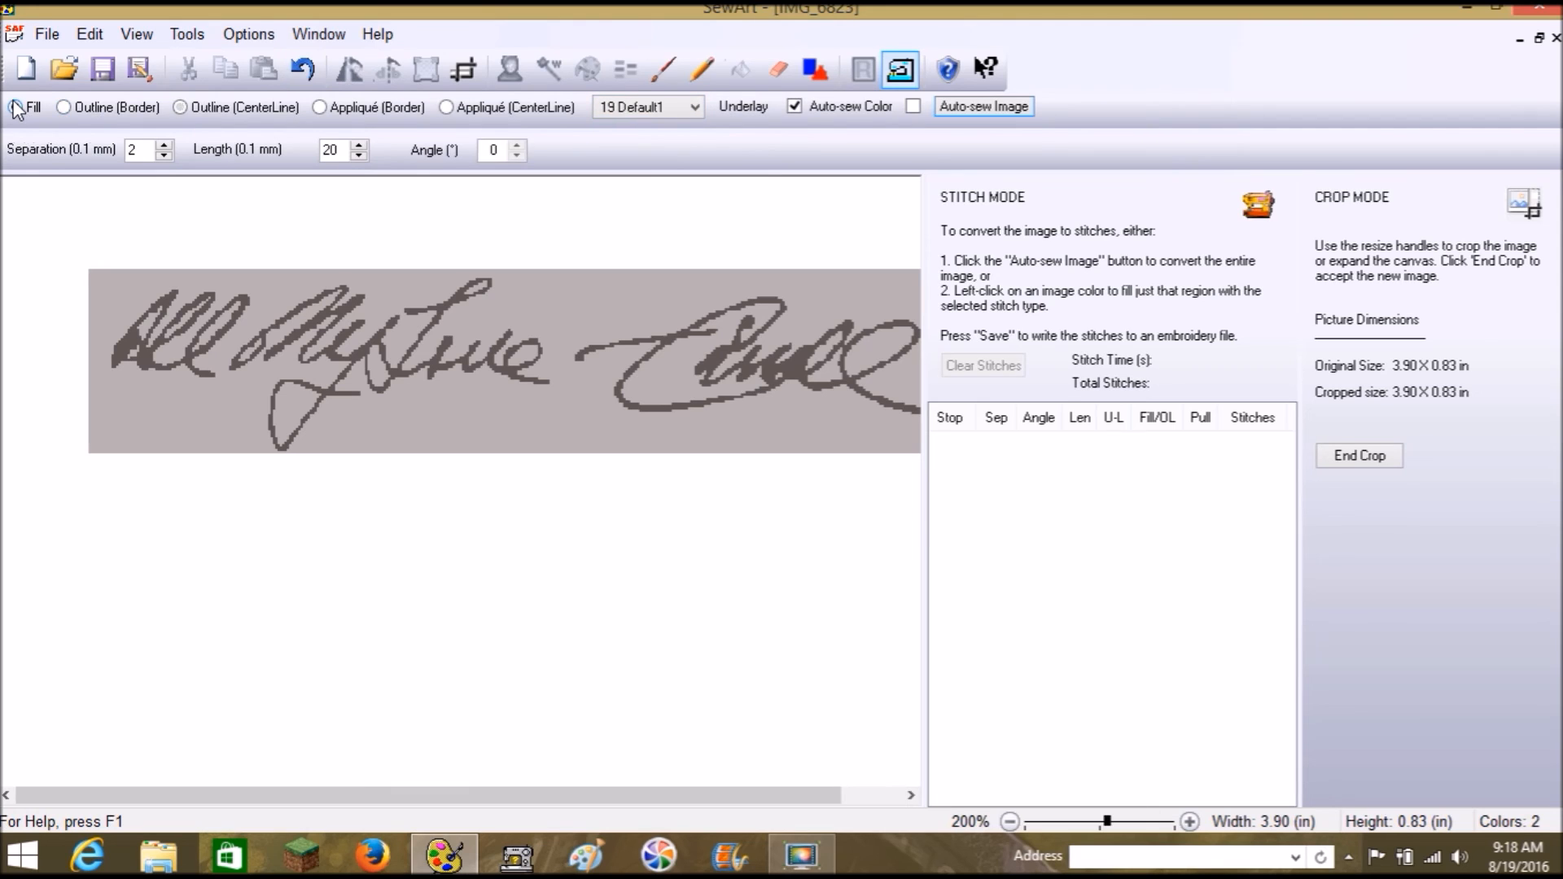
click(691, 110)
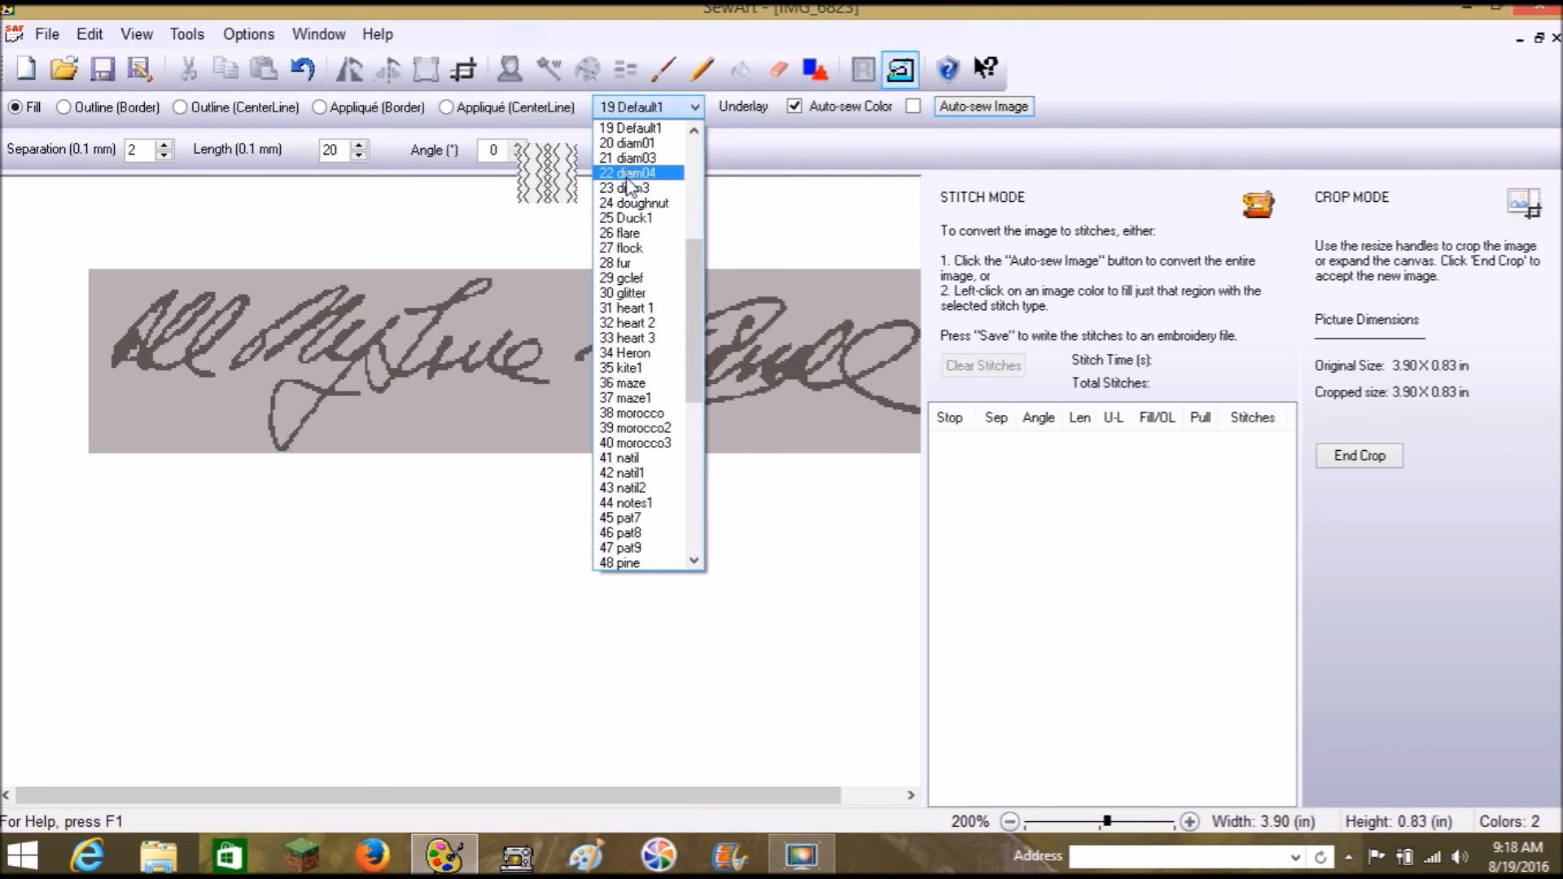
scroll(635, 203, up, 4)
scroll(638, 216, up, 2)
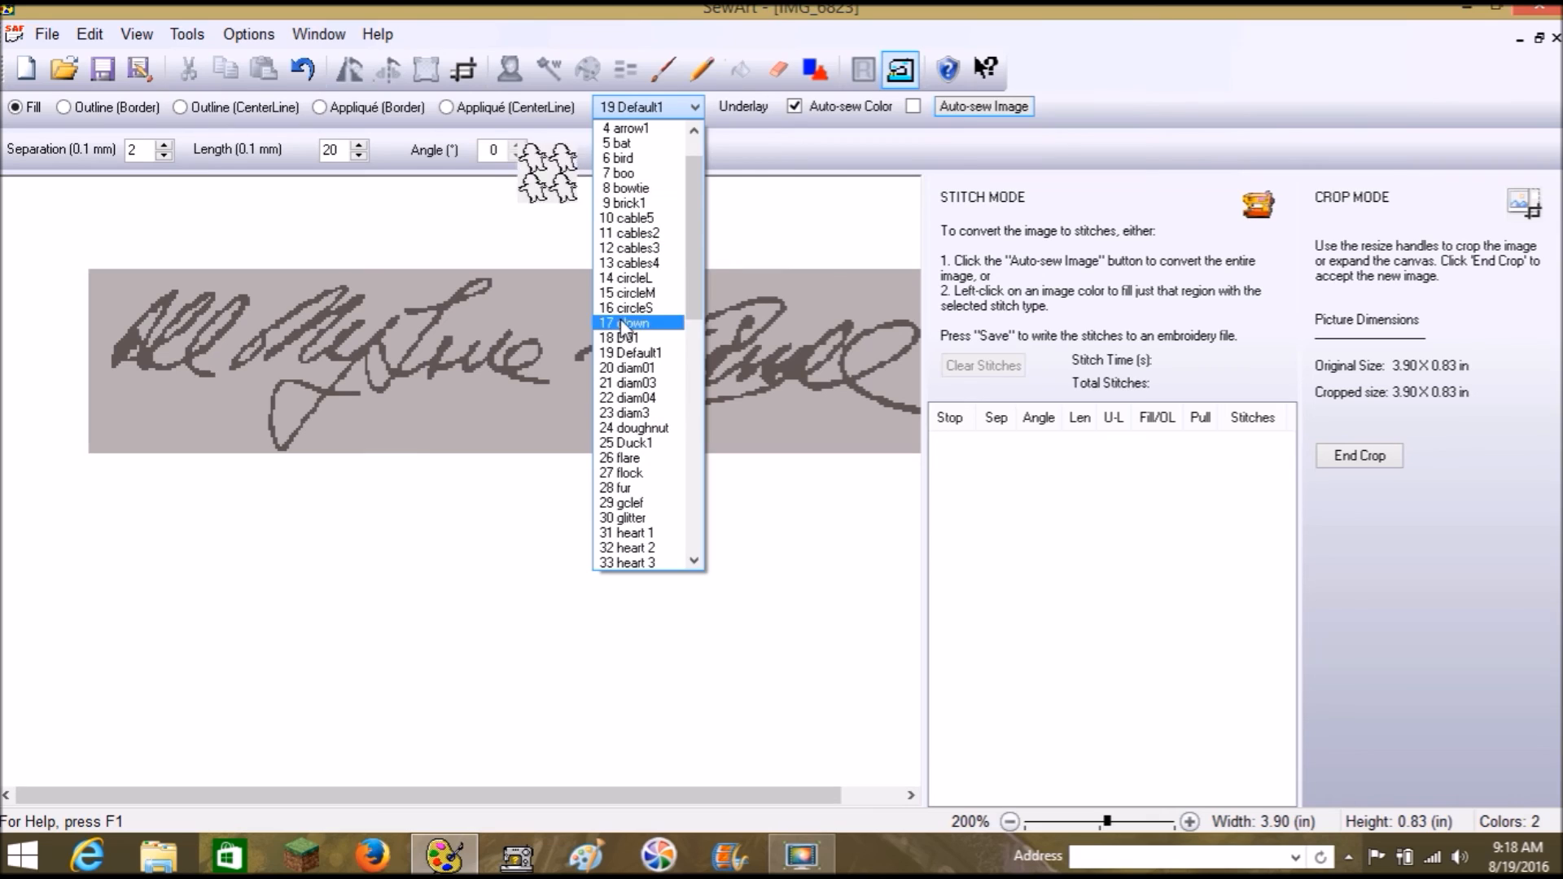
click(632, 360)
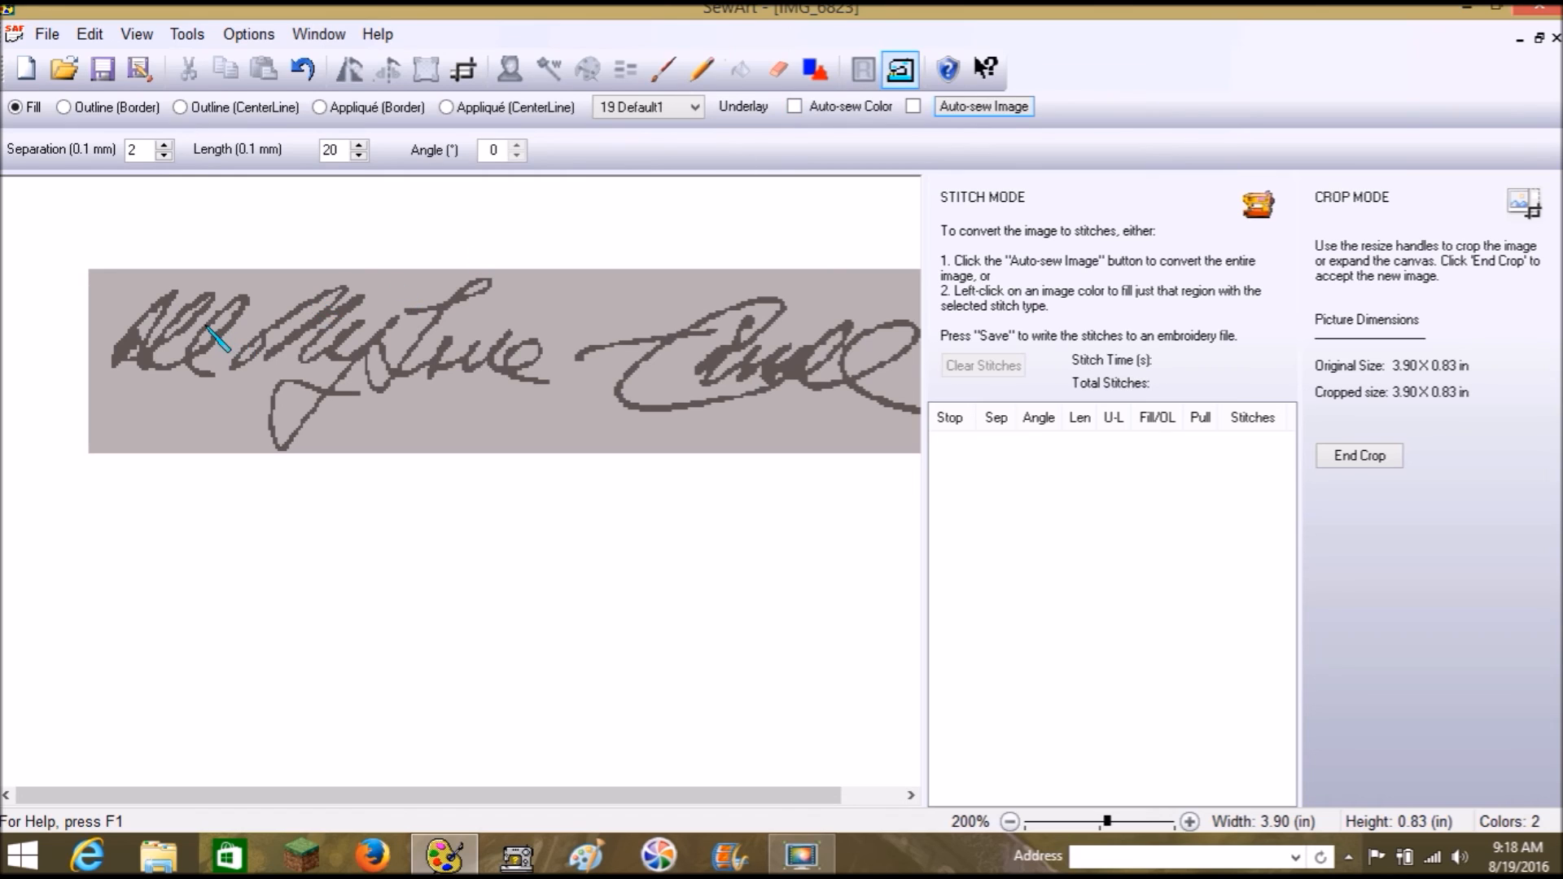
Fill-stitch "All" and "My Love", and delete the stitching mistakenly applied to the background
click(128, 348)
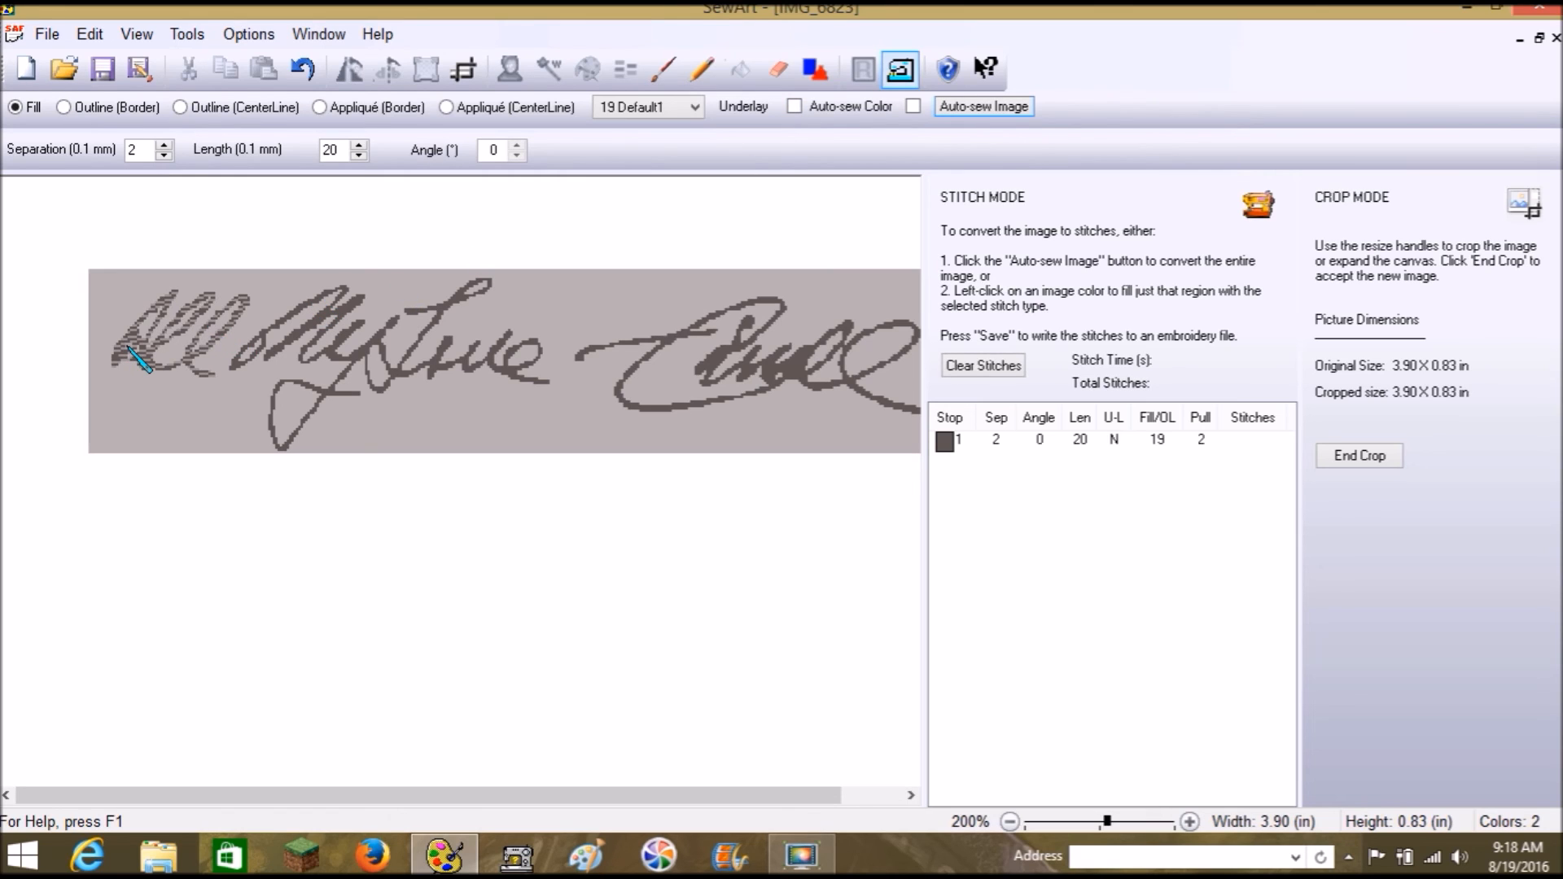
click(262, 332)
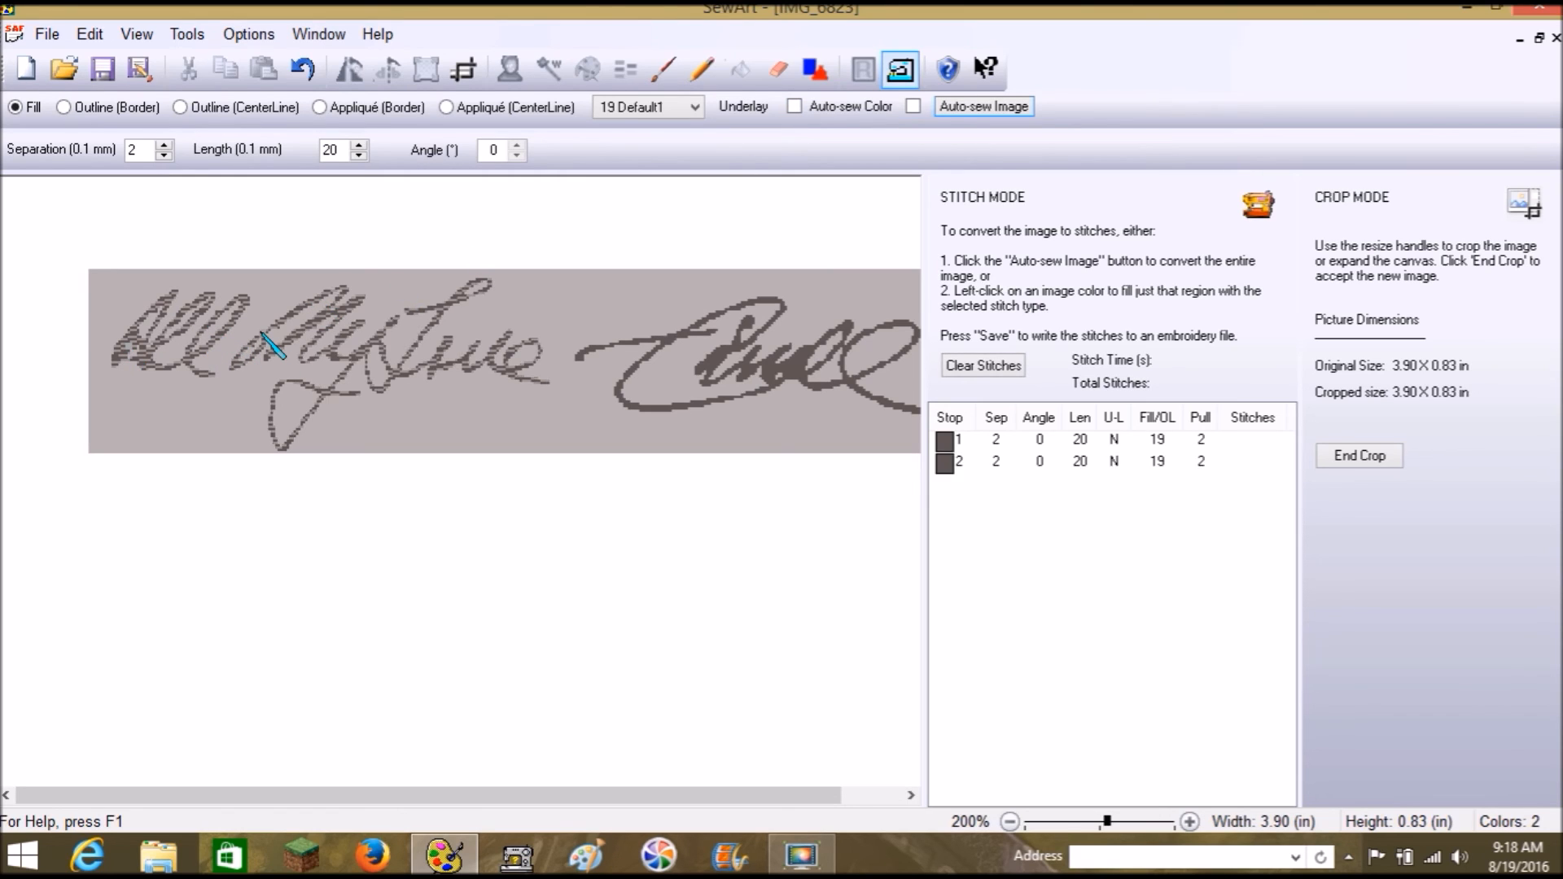
click(655, 340)
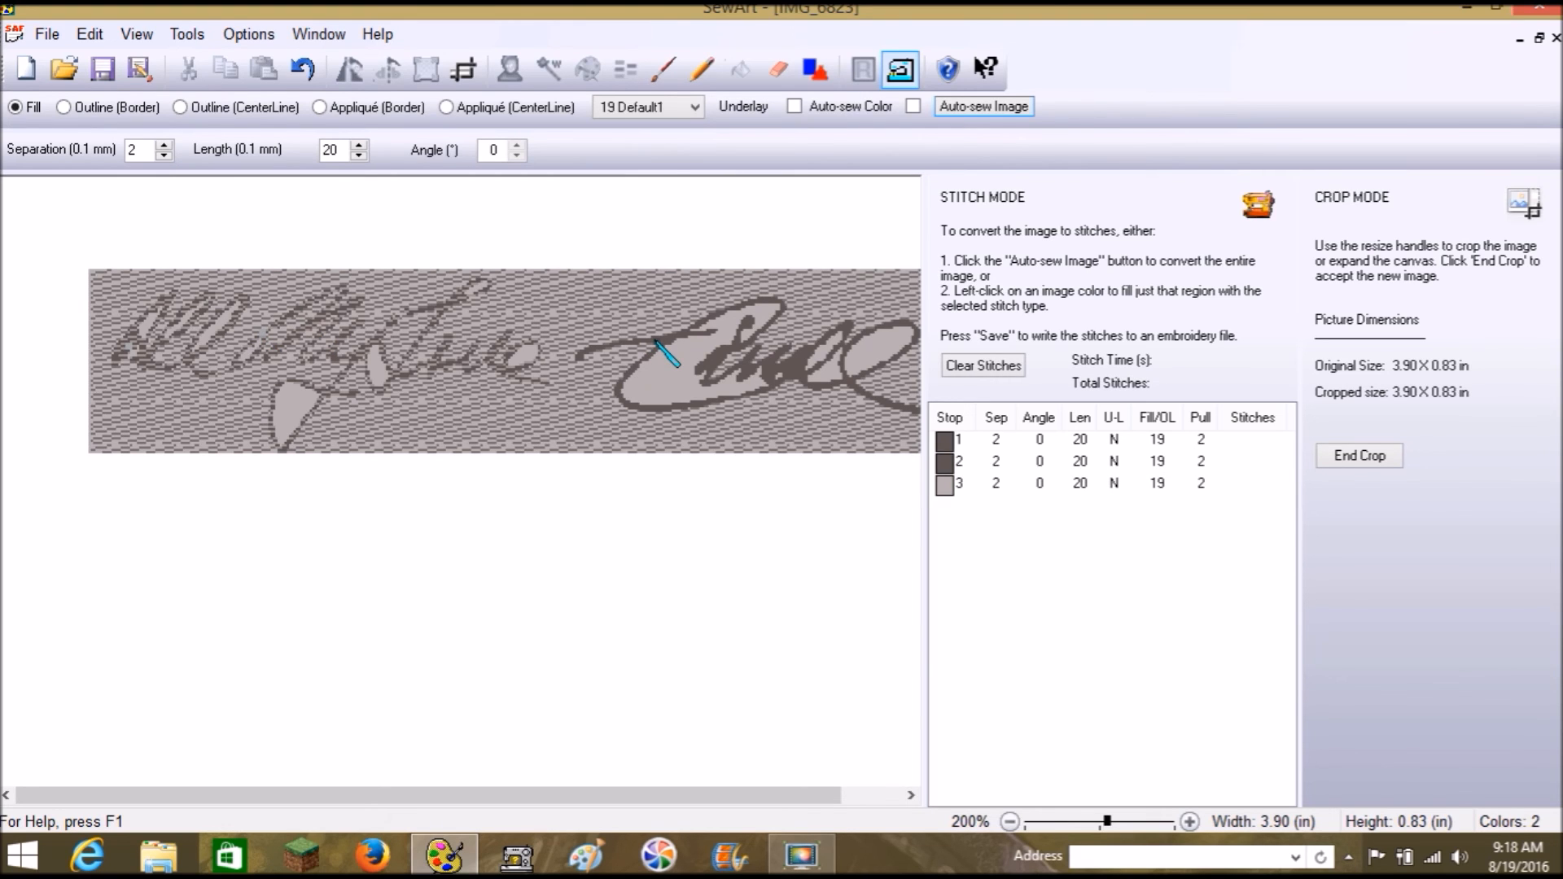
right_click(954, 492)
click(899, 491)
Leave stitch mode without saving the embroidery file and finish cropping the image to 3.89 x 0.82 in
click(1360, 455)
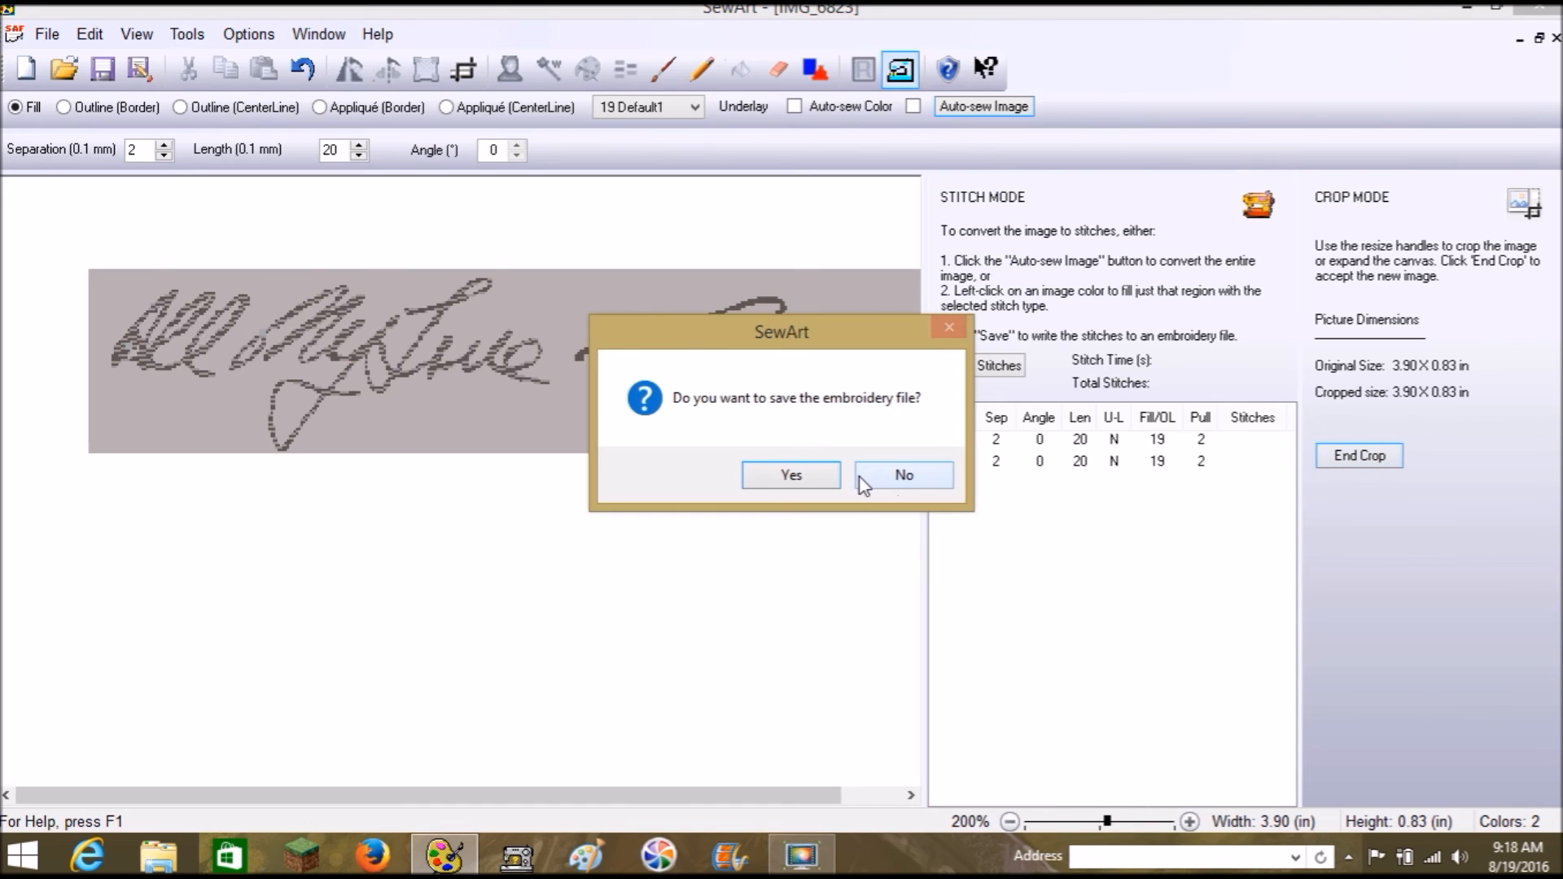
click(899, 478)
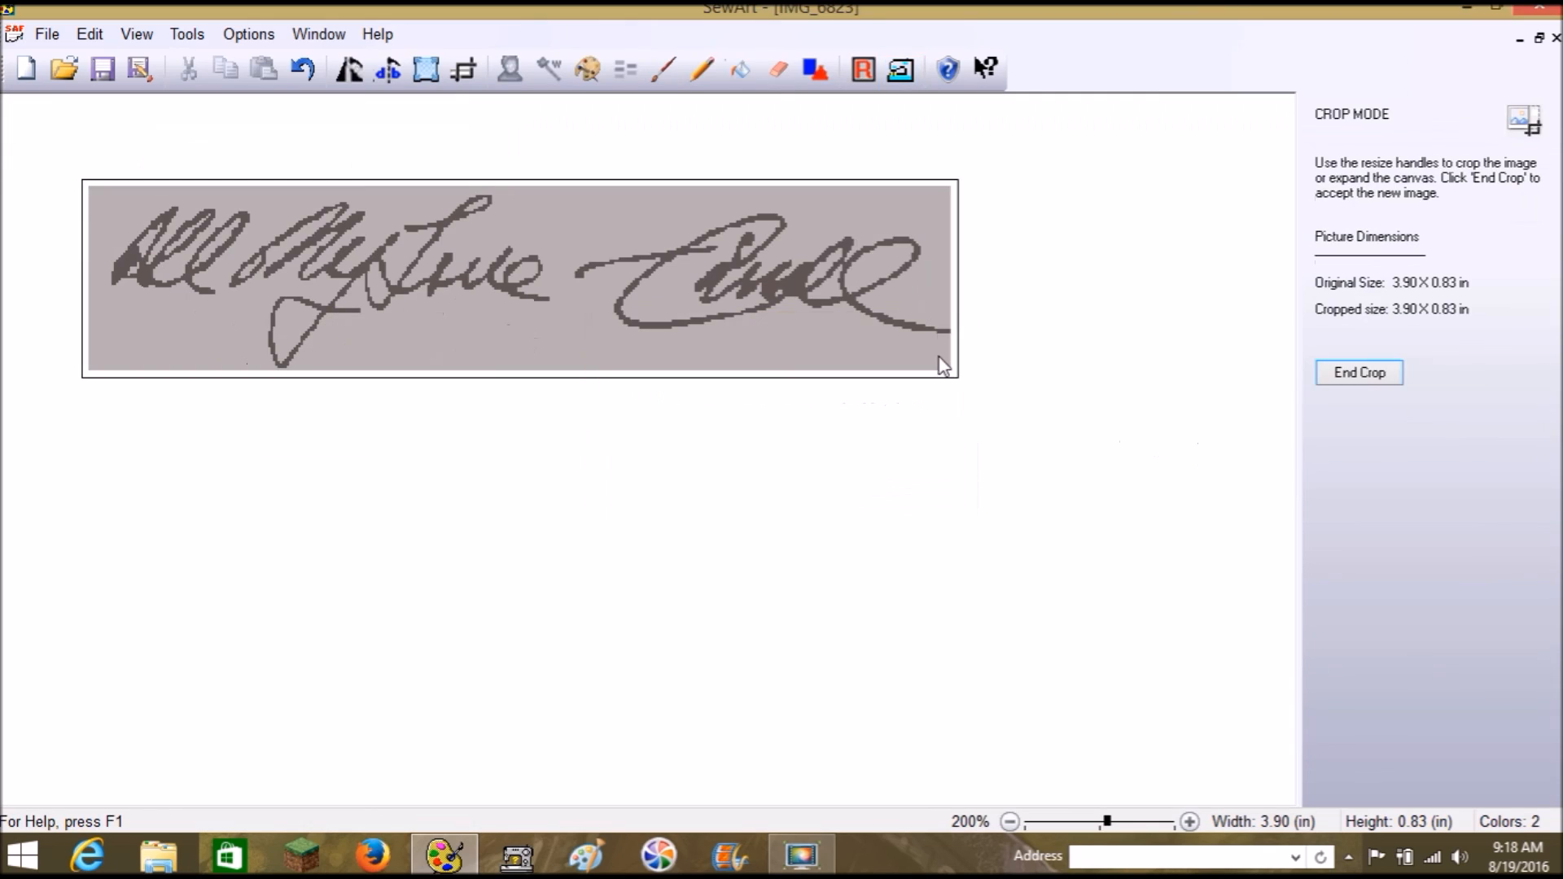
click(1379, 372)
click(463, 77)
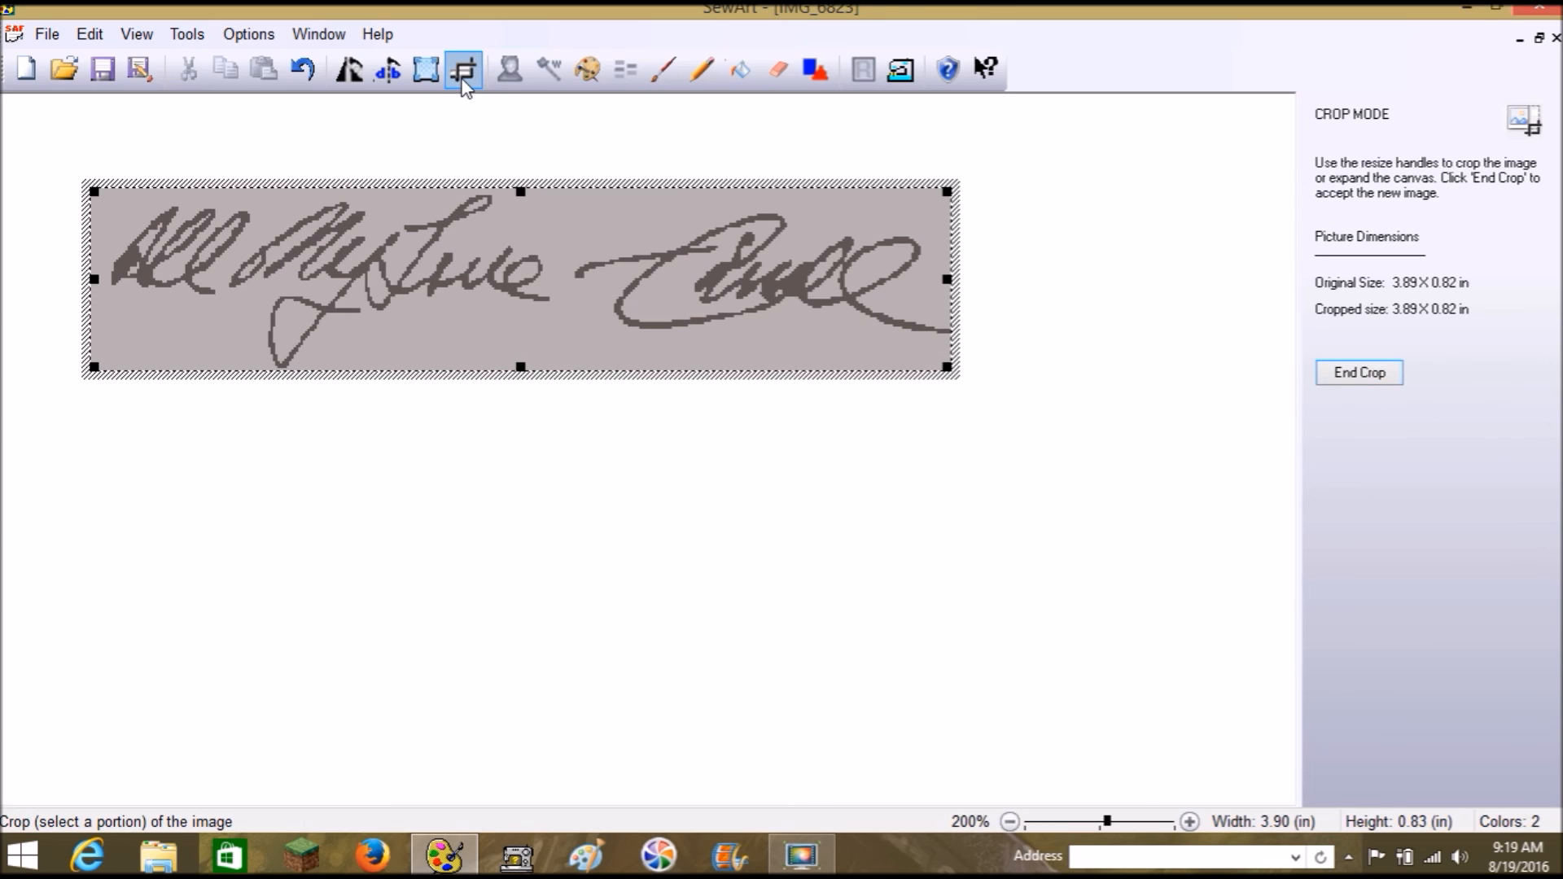
click(1372, 380)
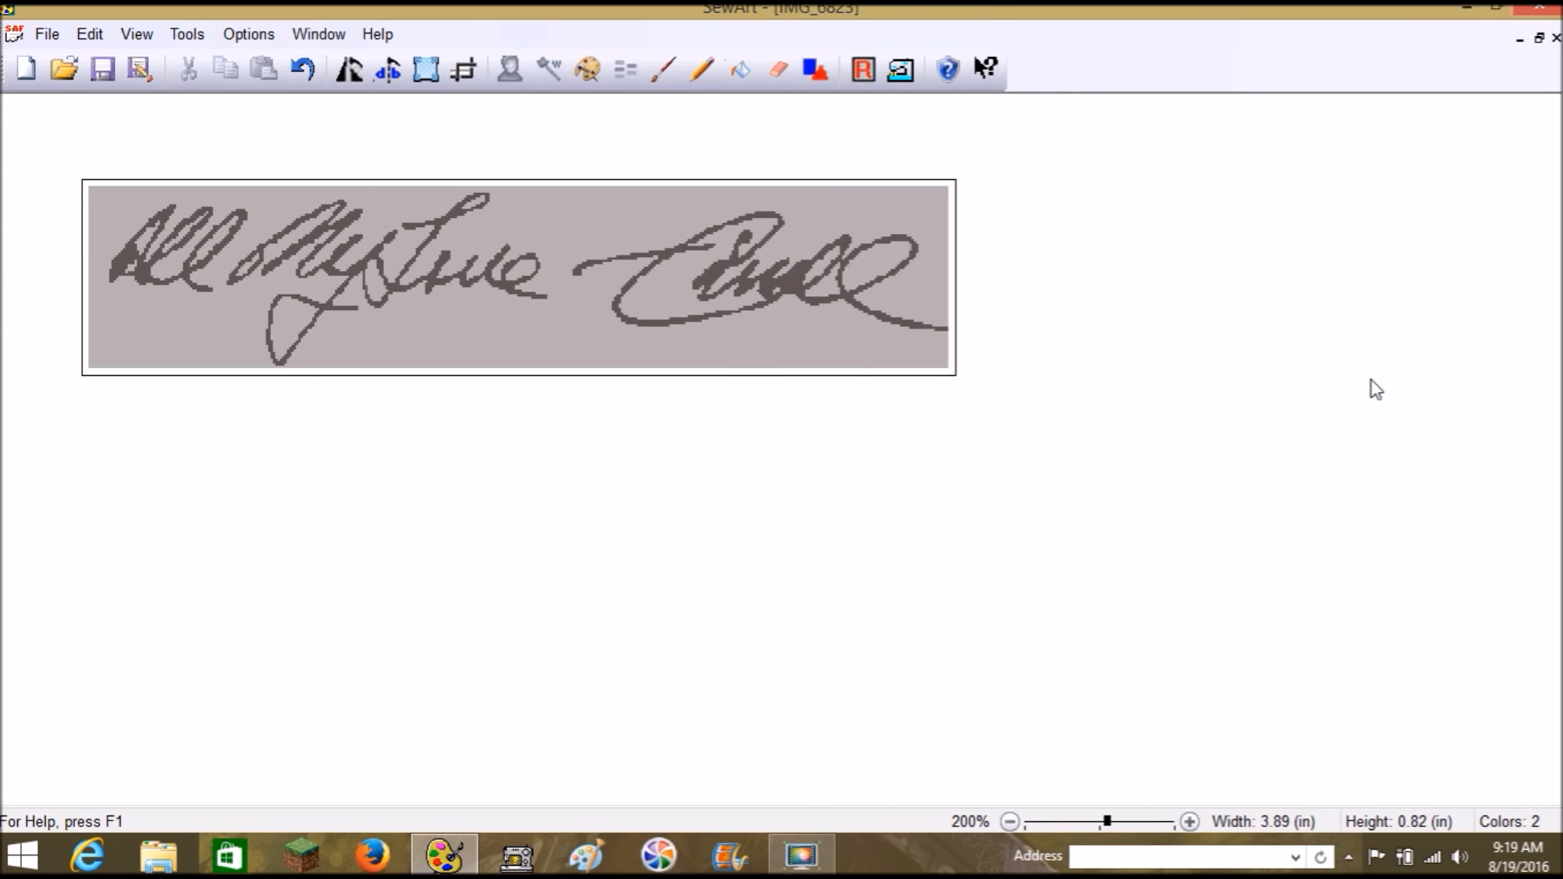
Auto-sew the whole image with underlay enabled and the light background set as the transparency color
click(902, 71)
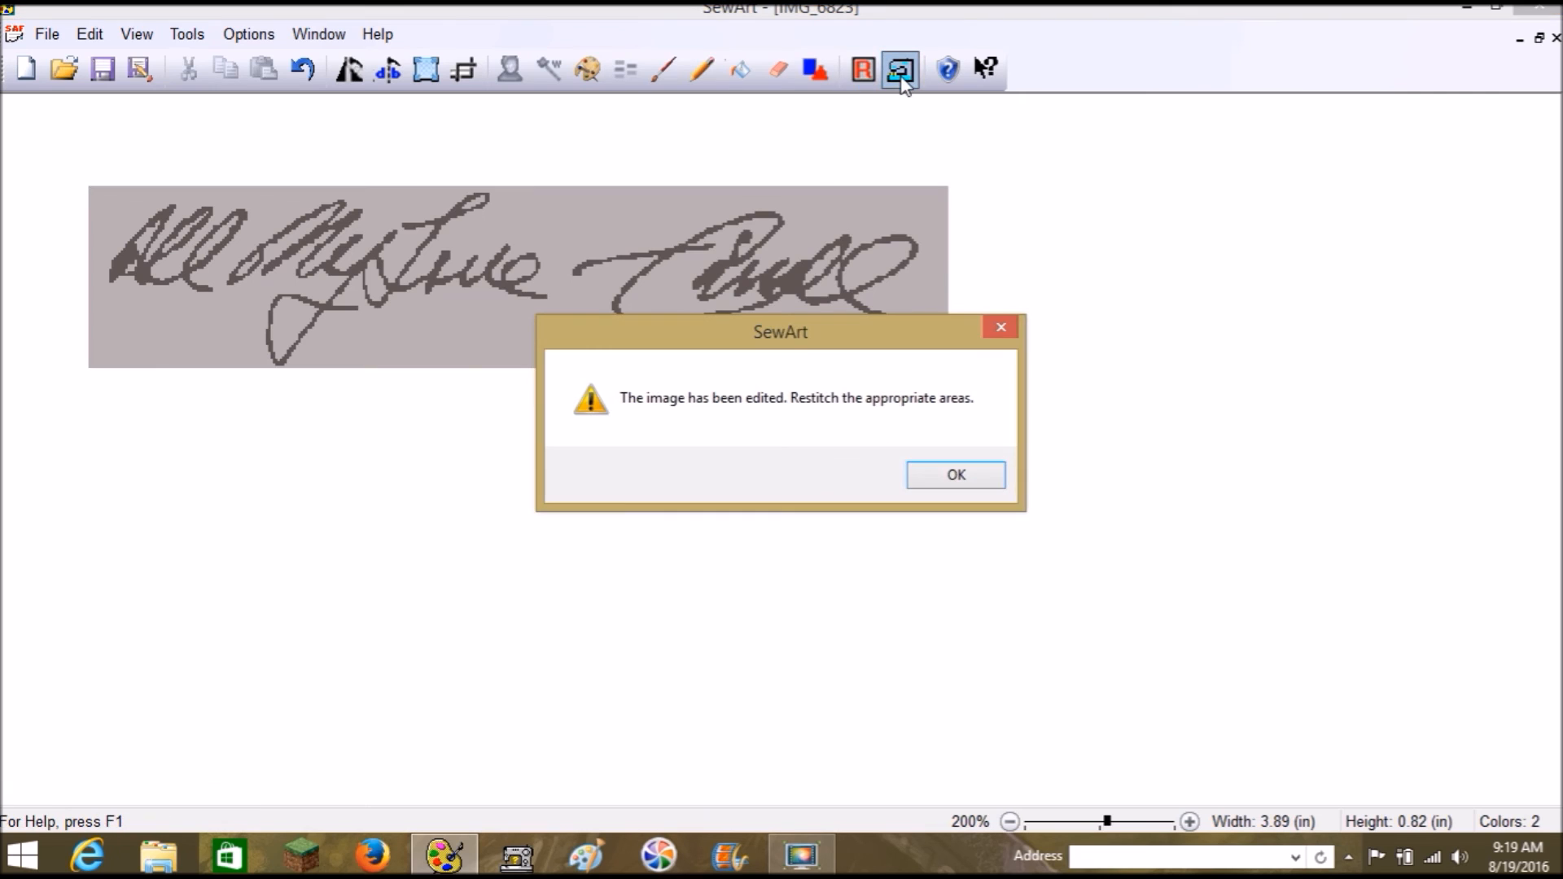
click(966, 482)
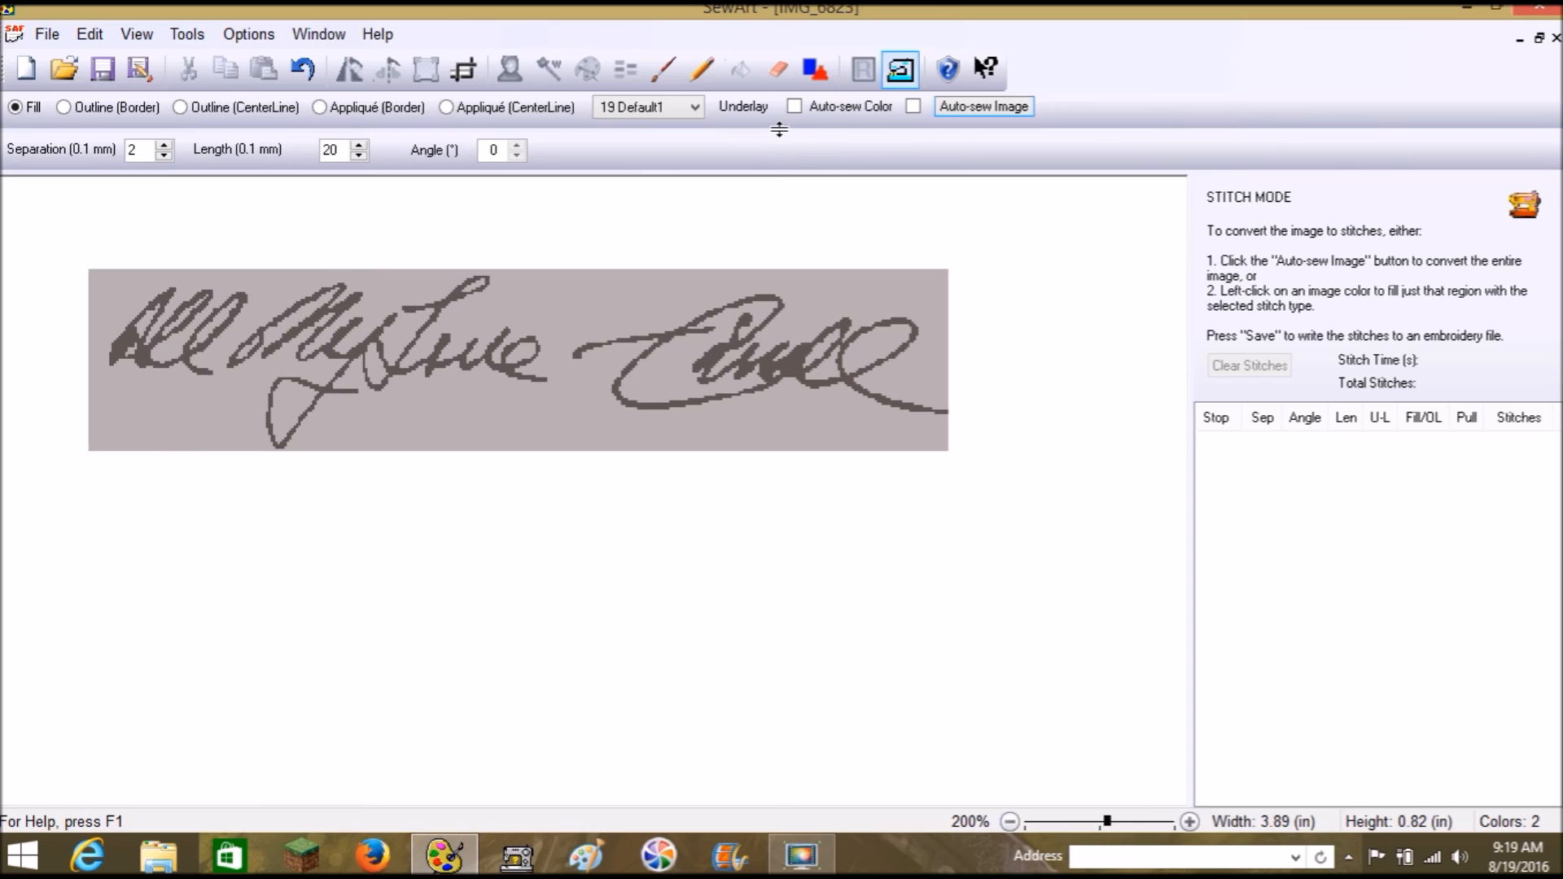
click(794, 106)
click(987, 109)
click(979, 132)
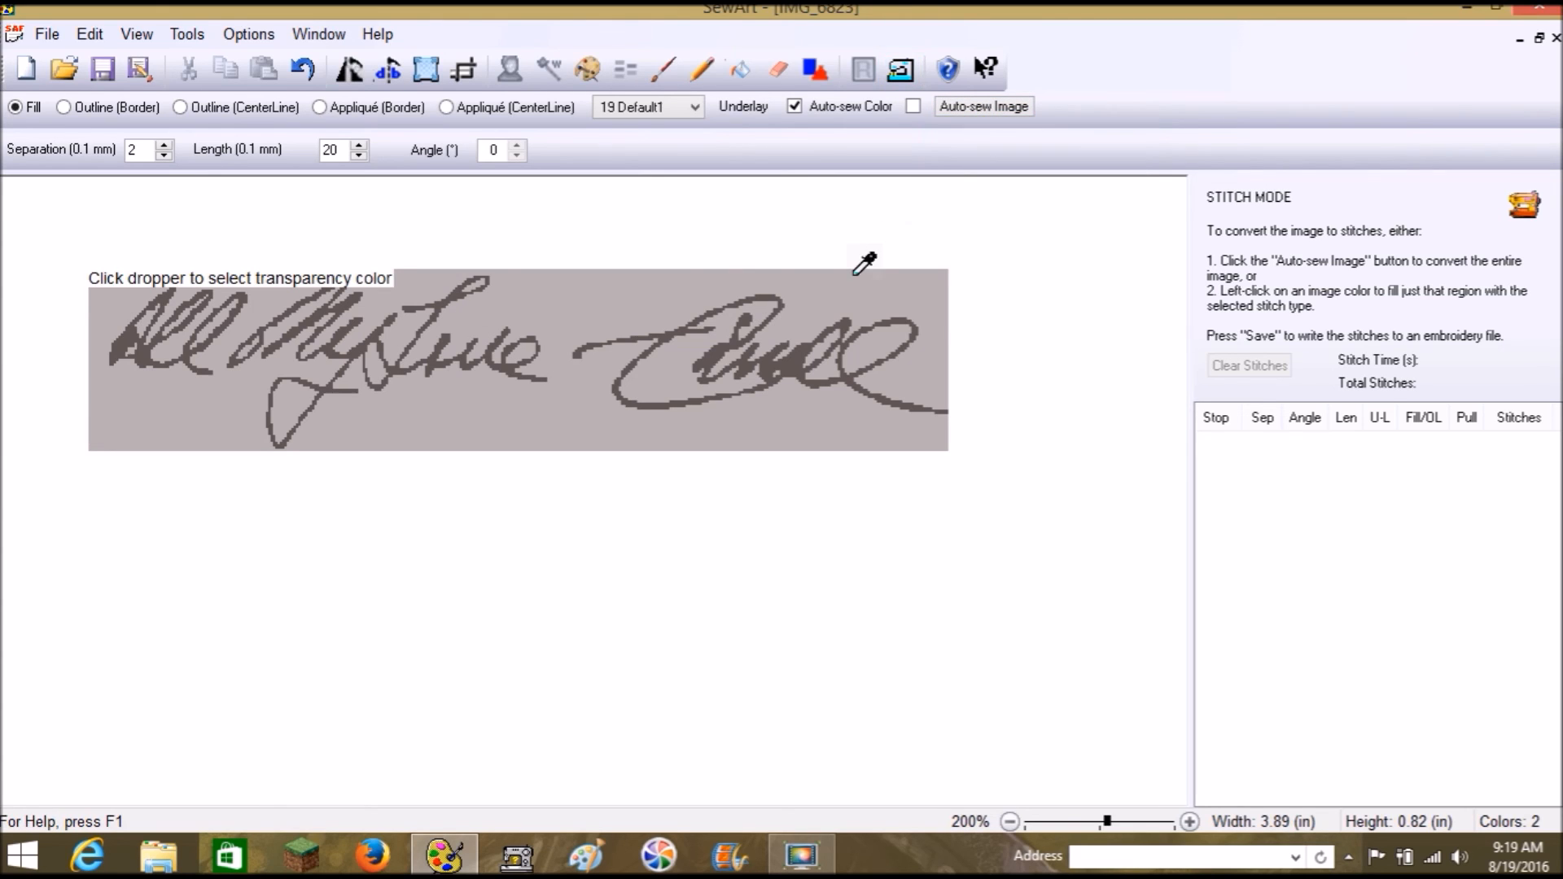
click(858, 289)
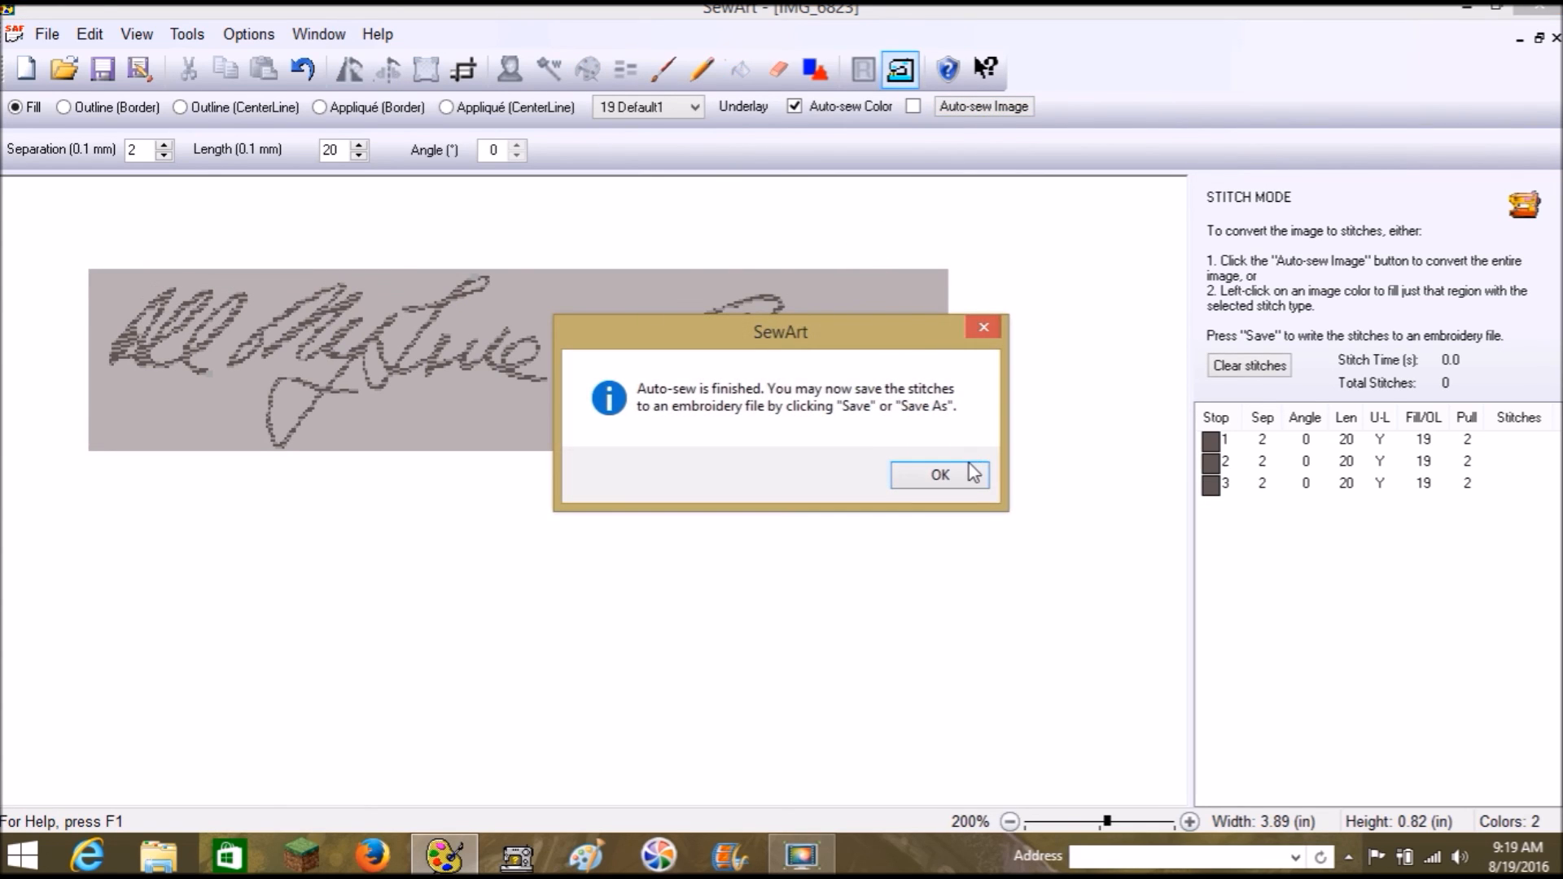
click(940, 476)
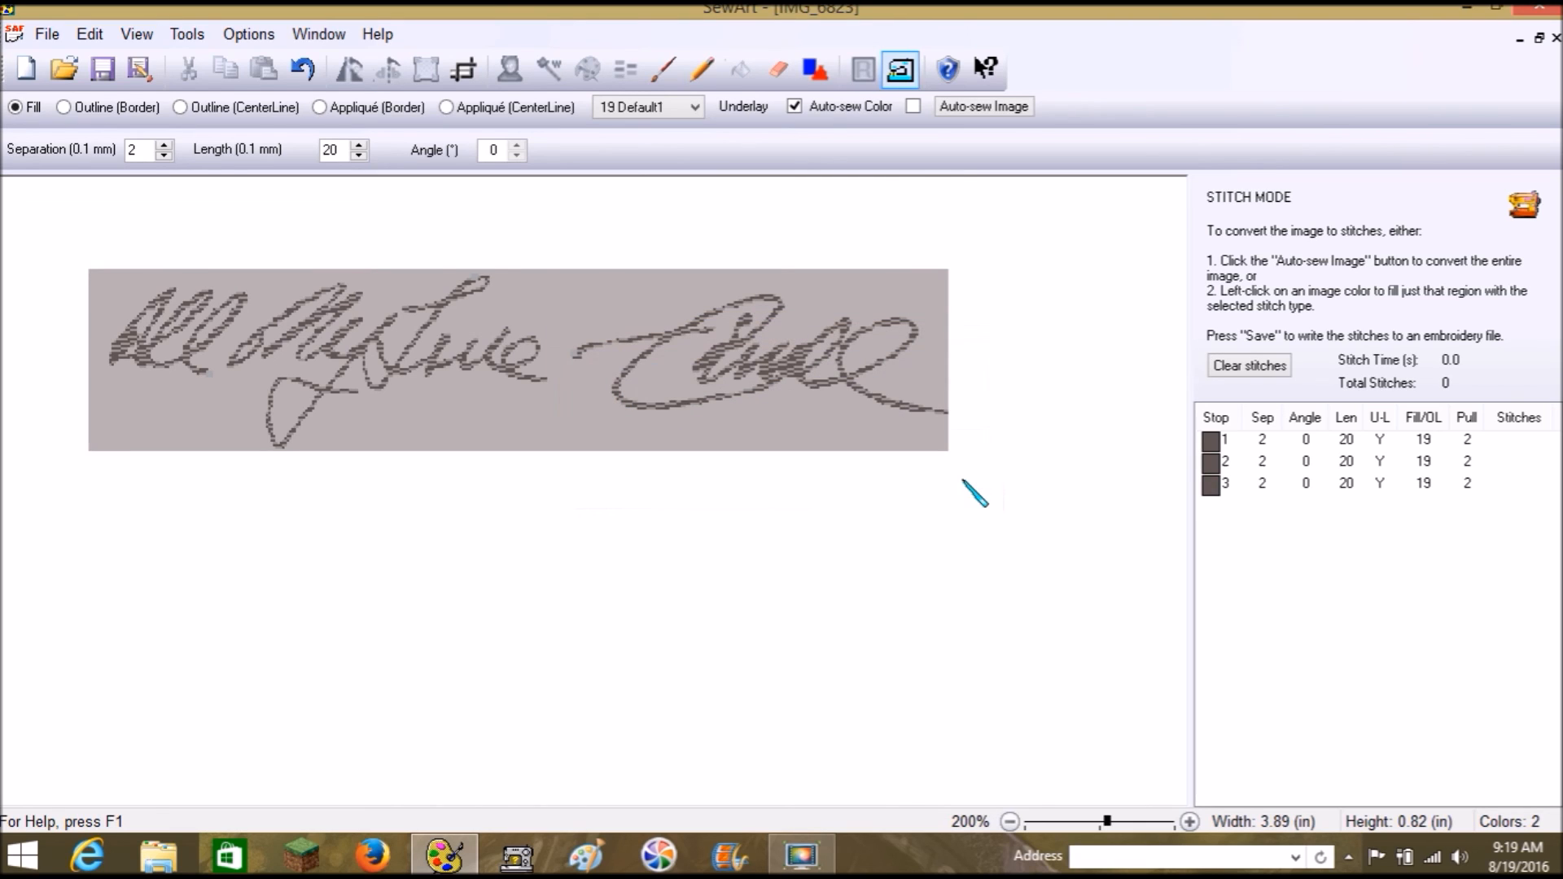
Inspect which part of the lettering each of the three auto-sewn color stops covers, without deleting any of them
right_click(1213, 447)
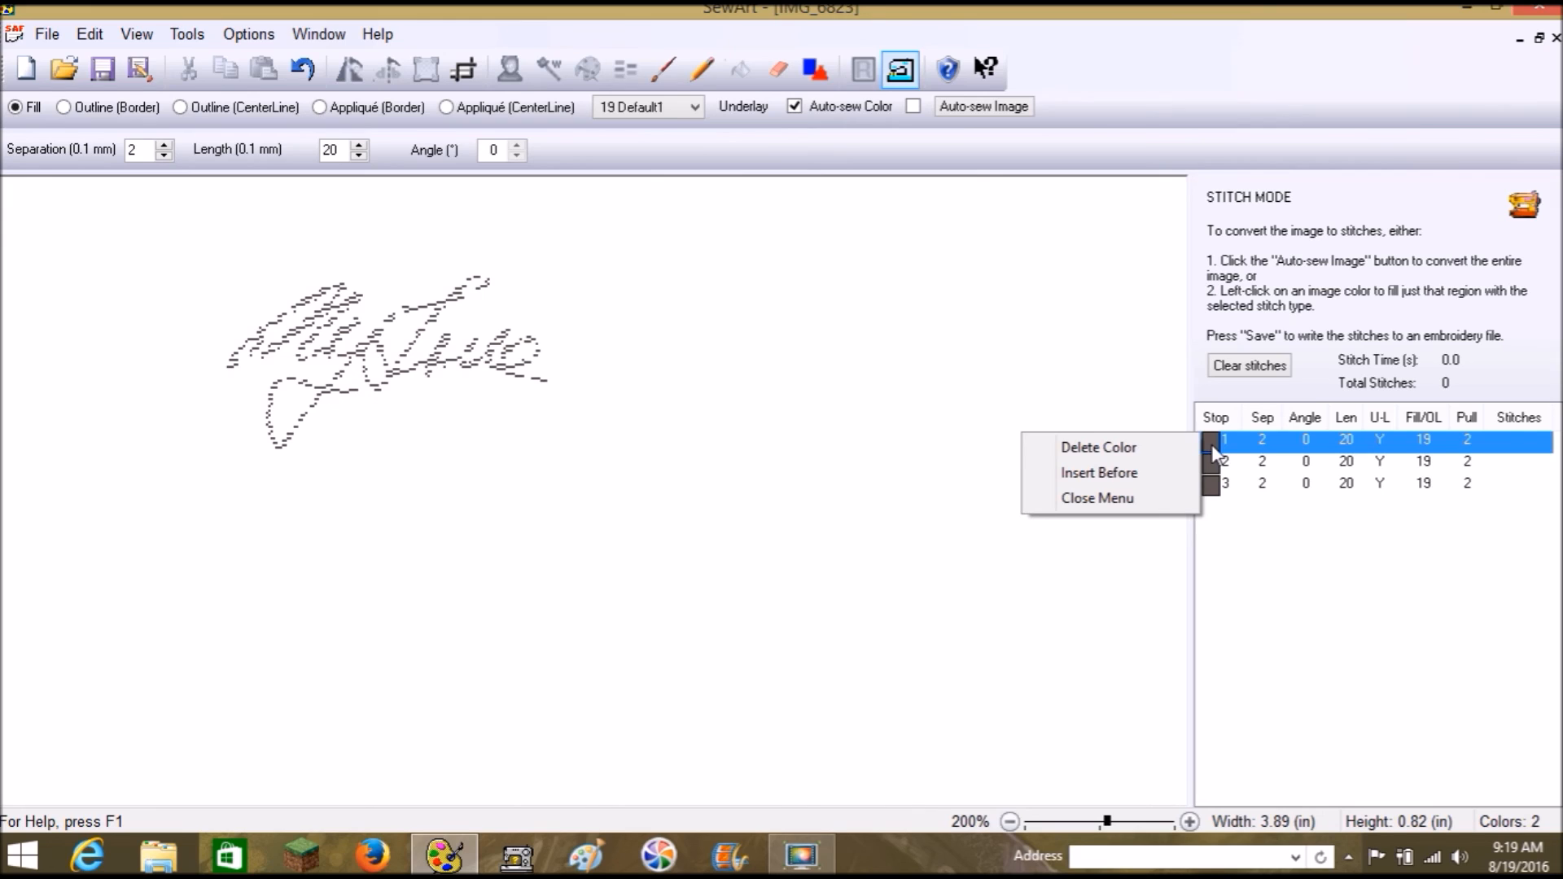
right_click(1211, 462)
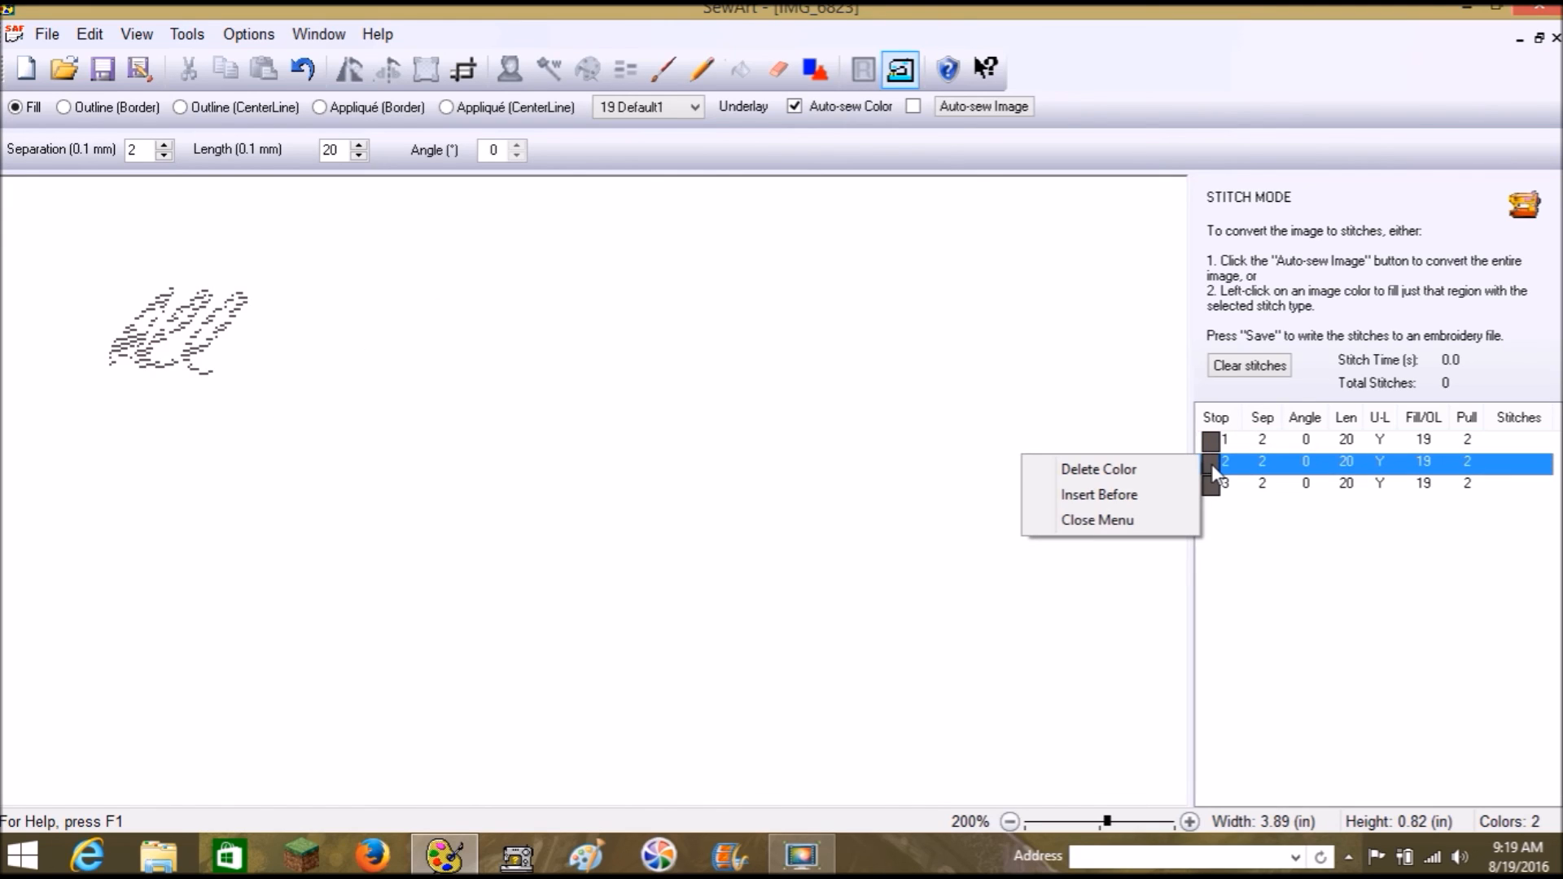
right_click(1213, 488)
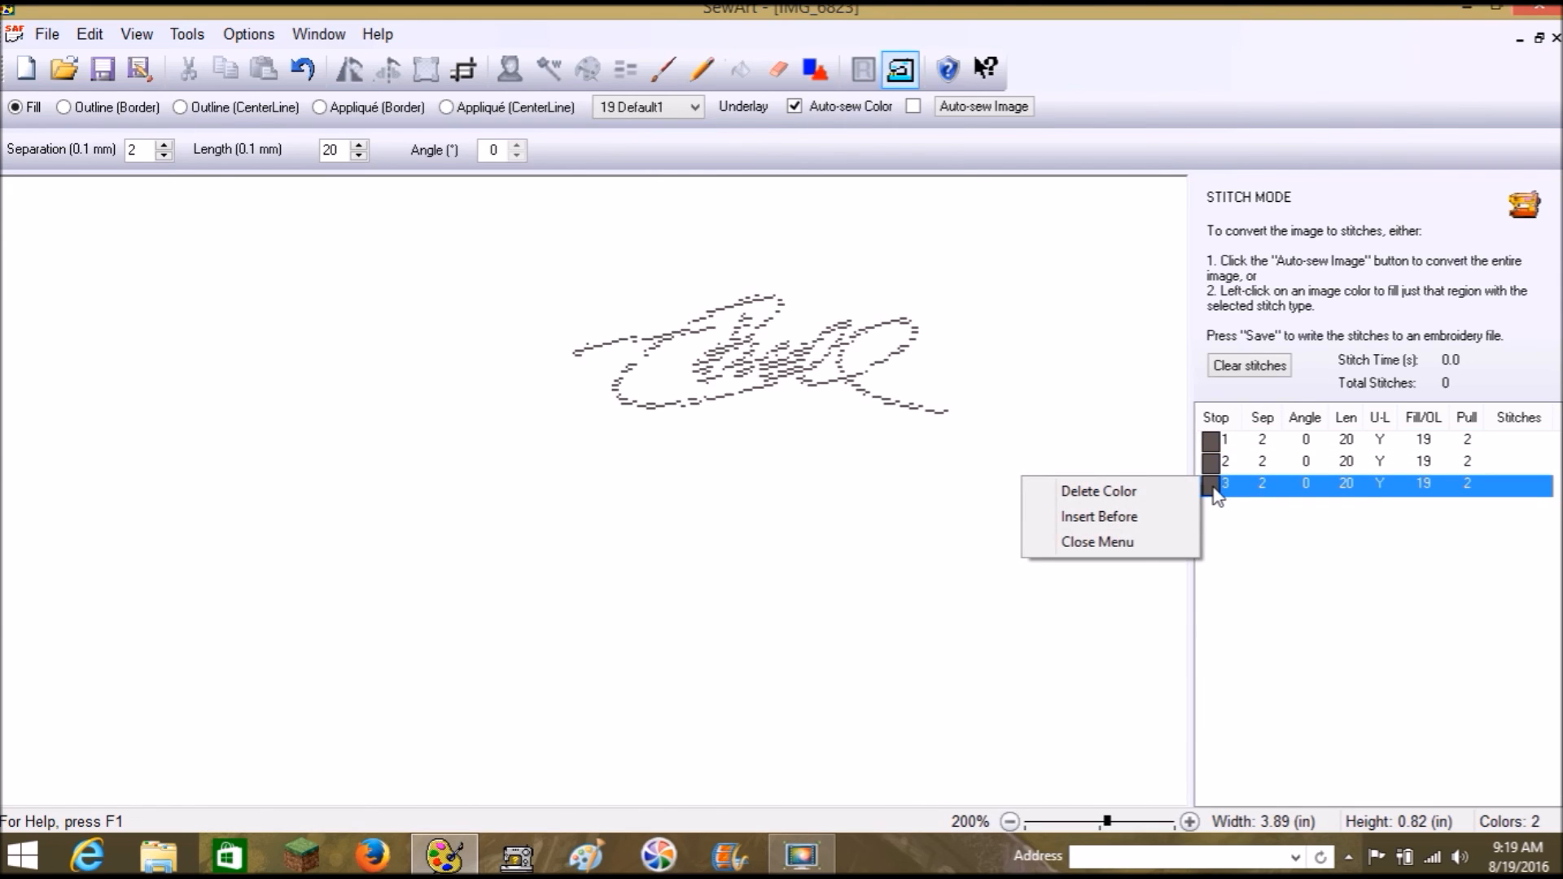
click(1135, 541)
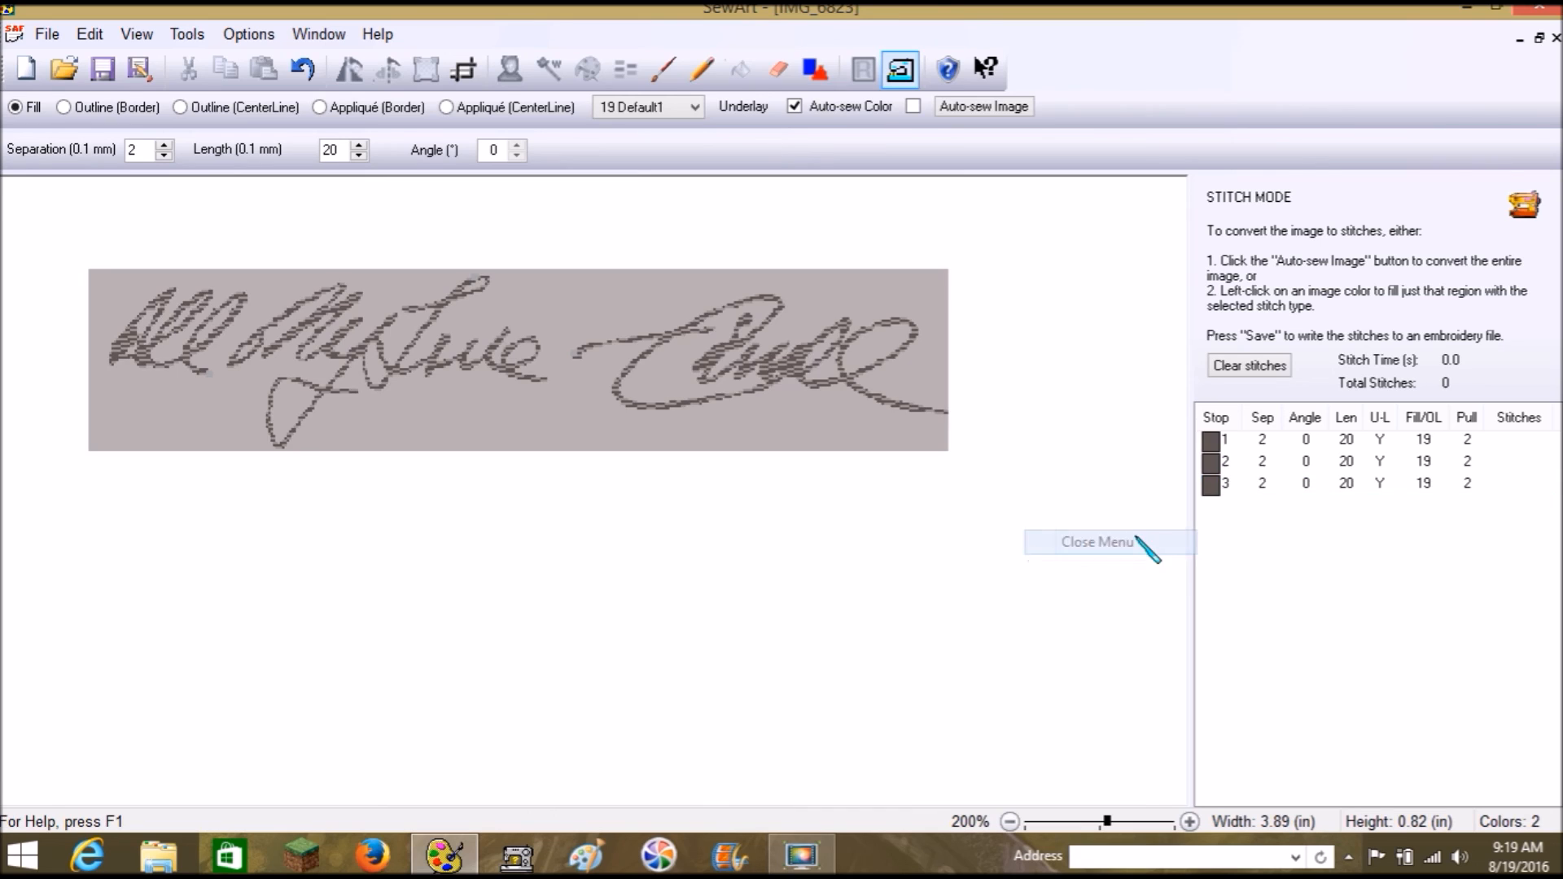
Clear all stitches and fill-stitch "All", "My Love" and the signed name individually, in reading order
click(1237, 373)
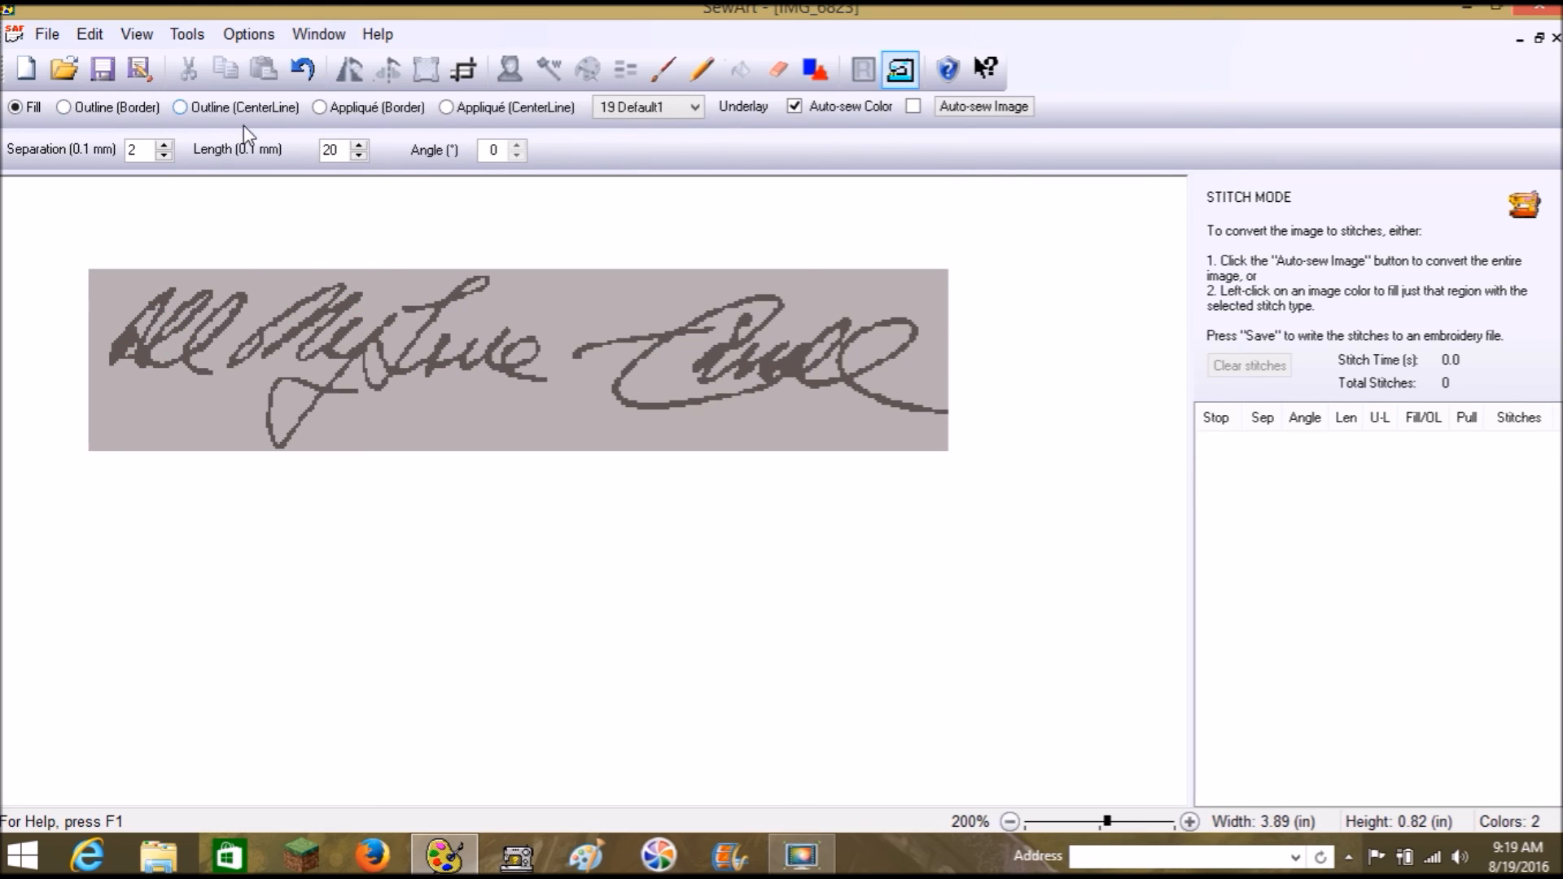
click(162, 296)
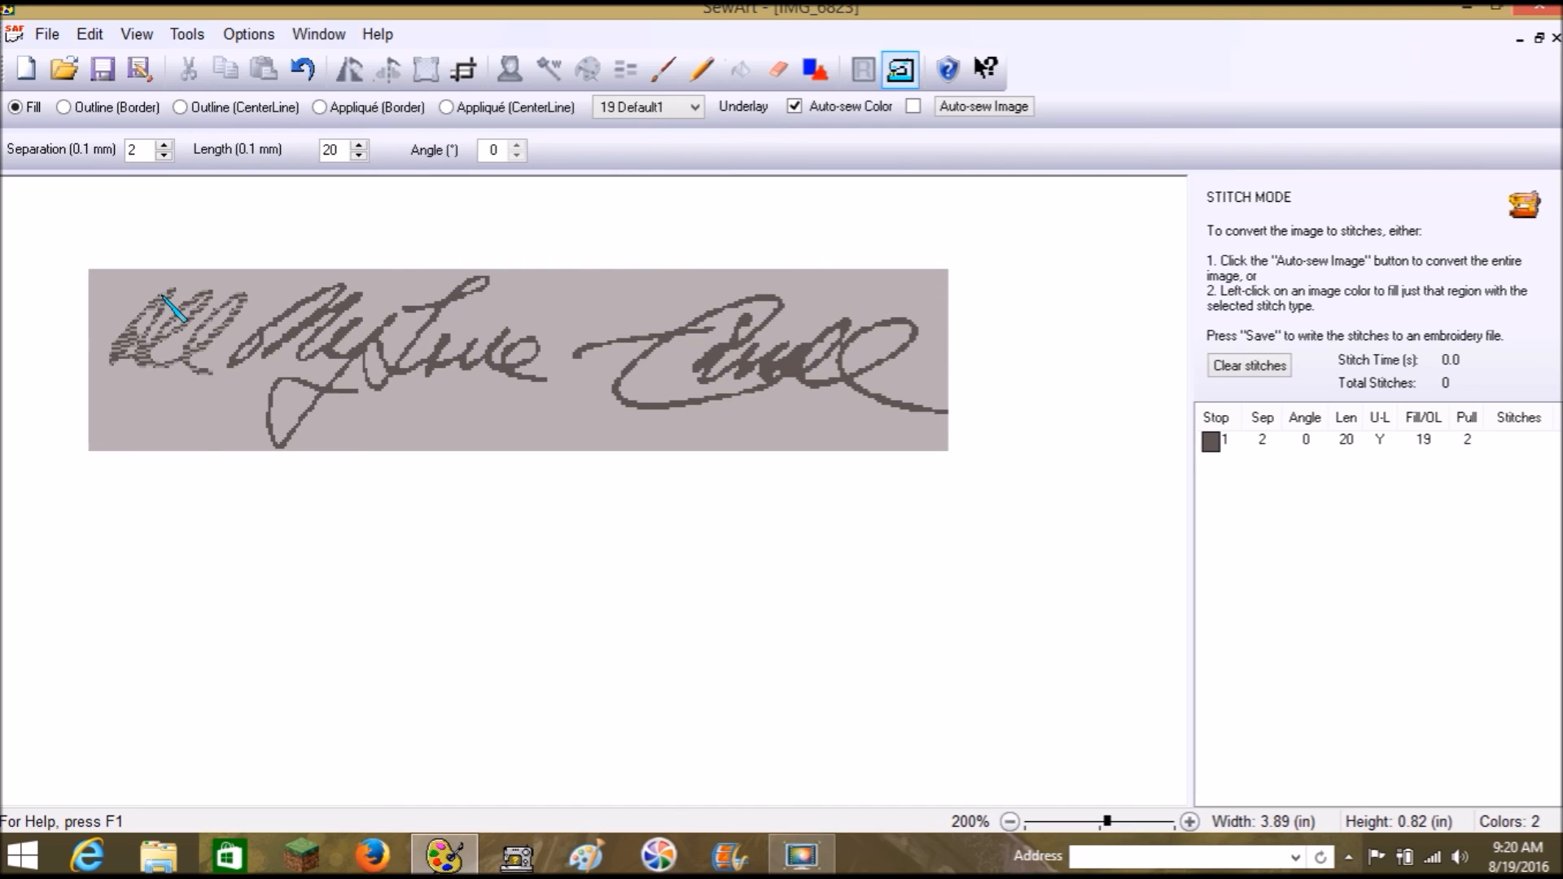
click(300, 304)
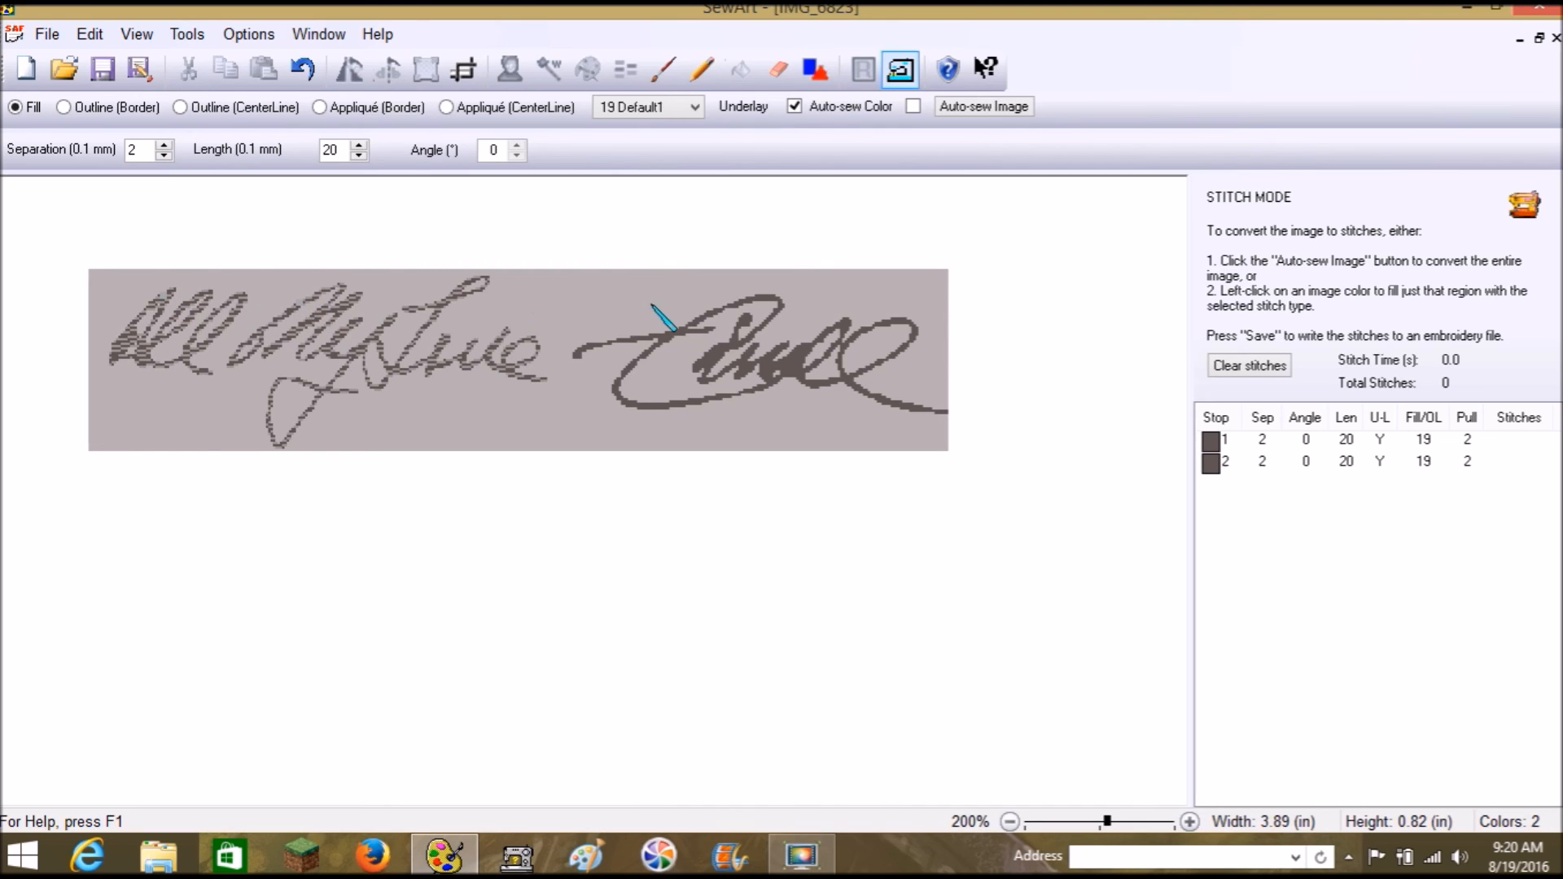
click(577, 354)
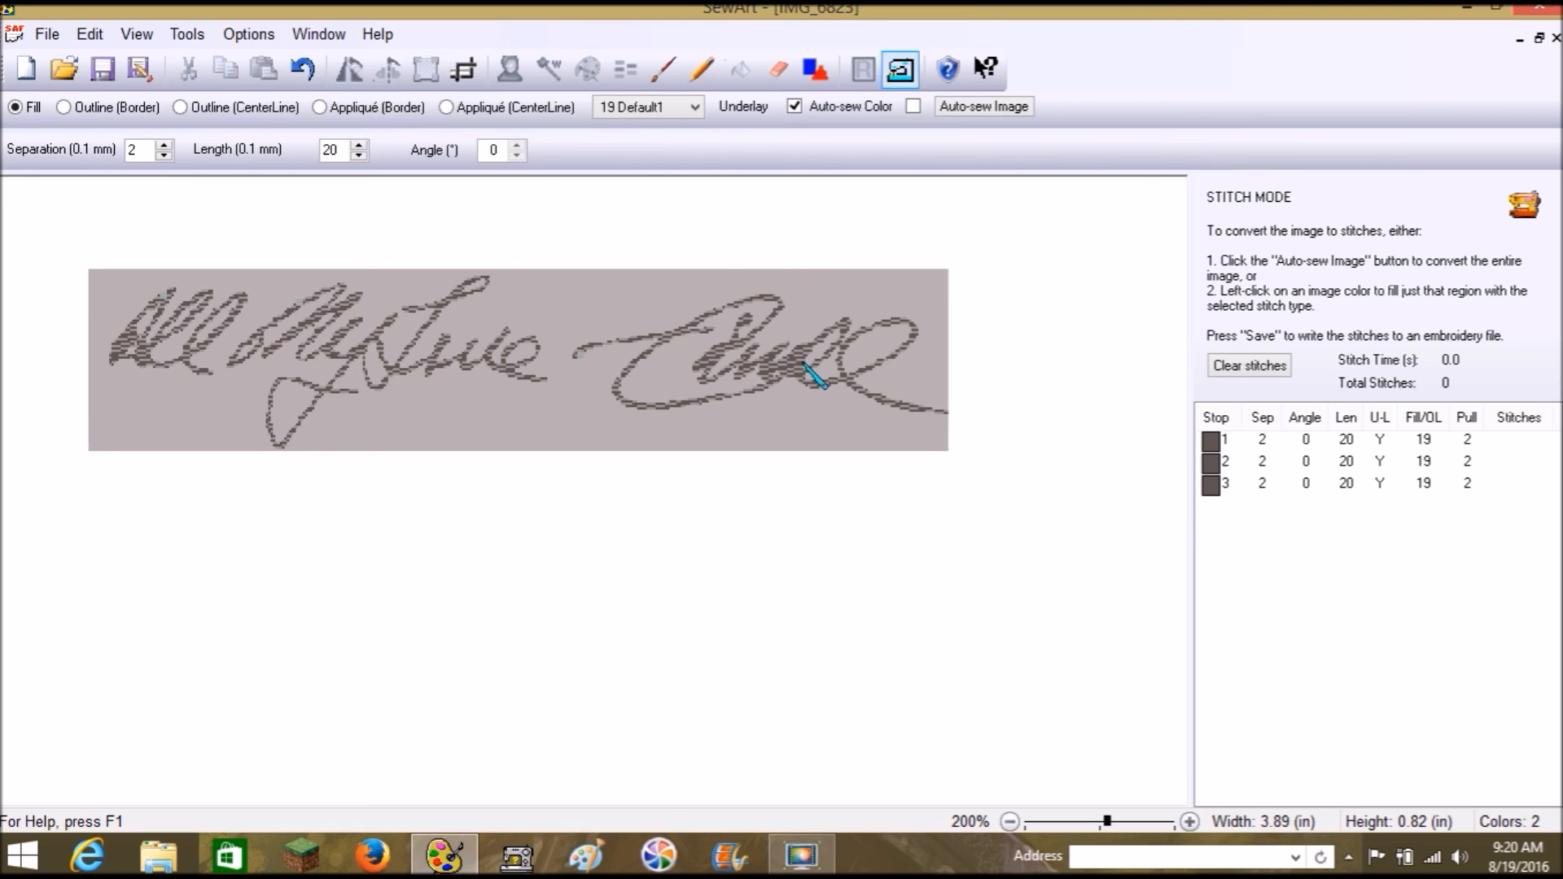
Save the image as a Joint Photo Experts Group (*.jpg) file in New folder, named after the signer
click(46, 36)
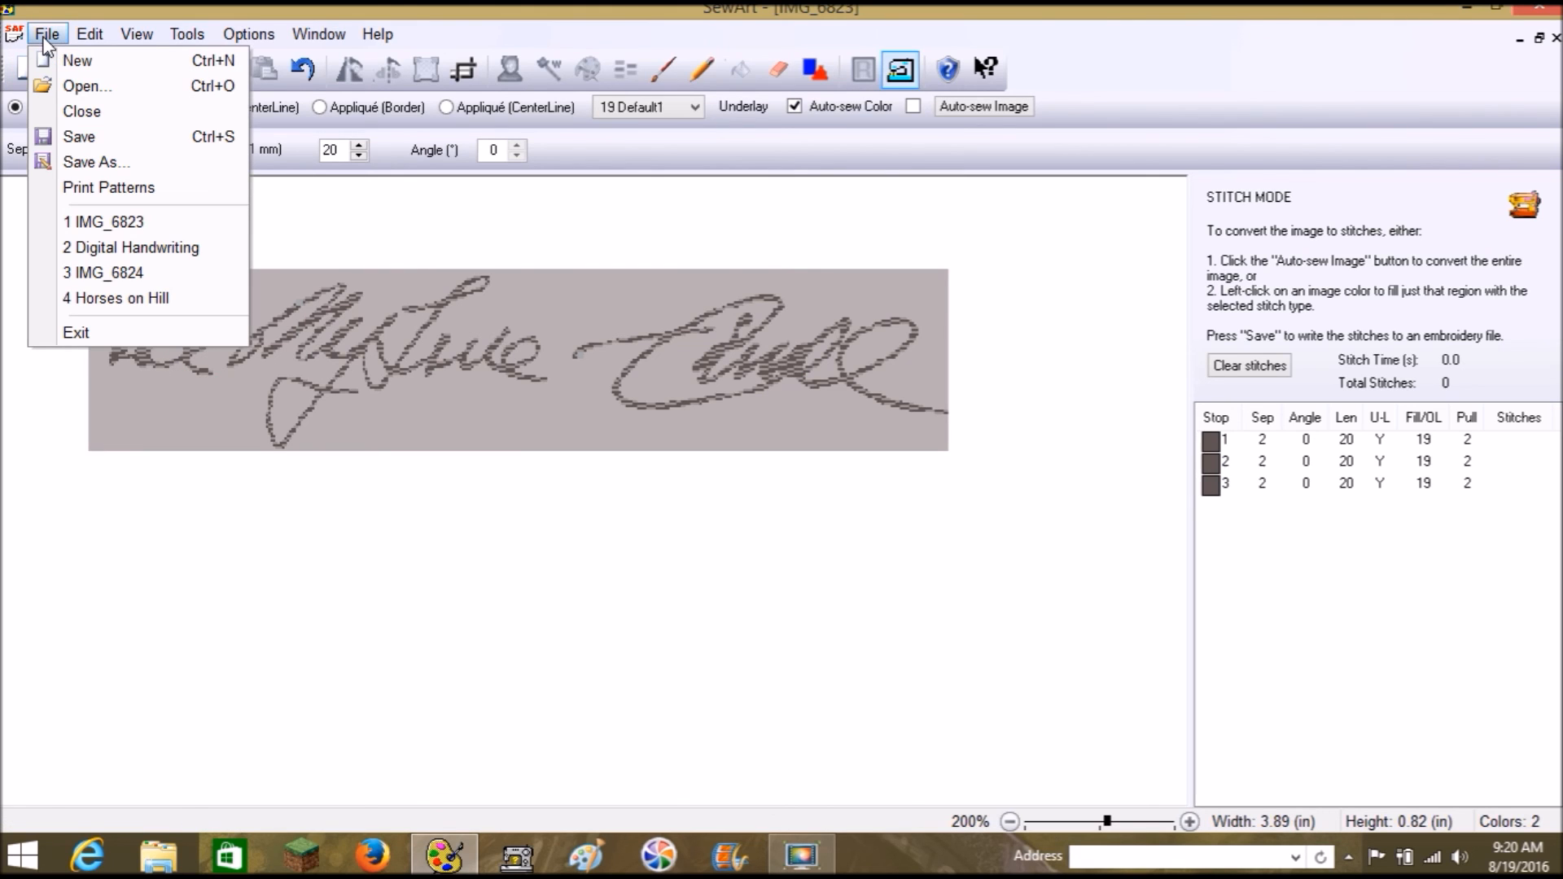
click(99, 163)
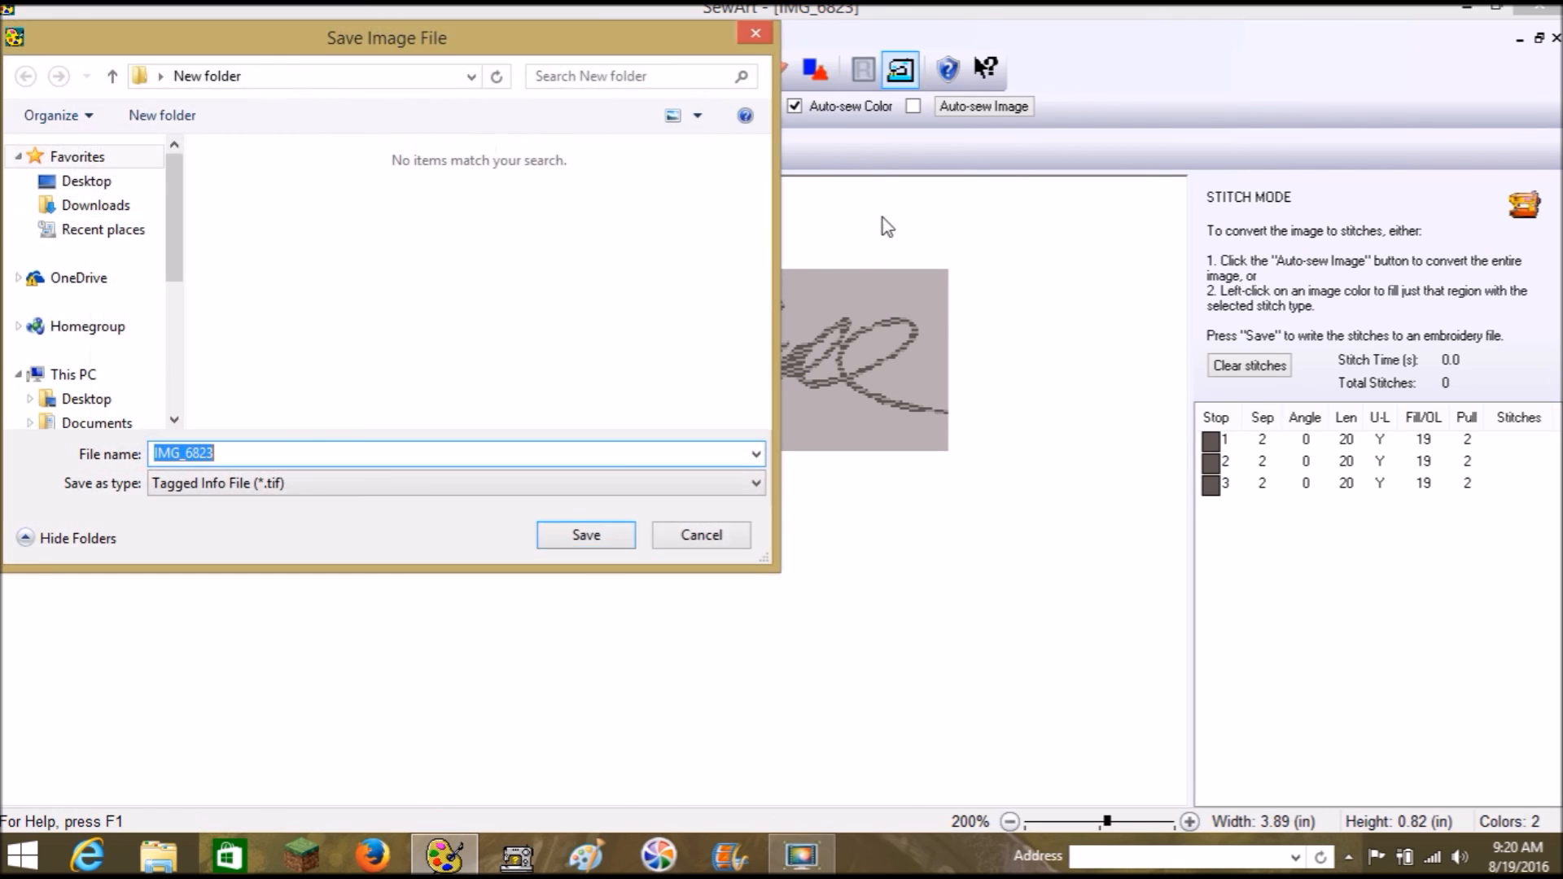
click(392, 485)
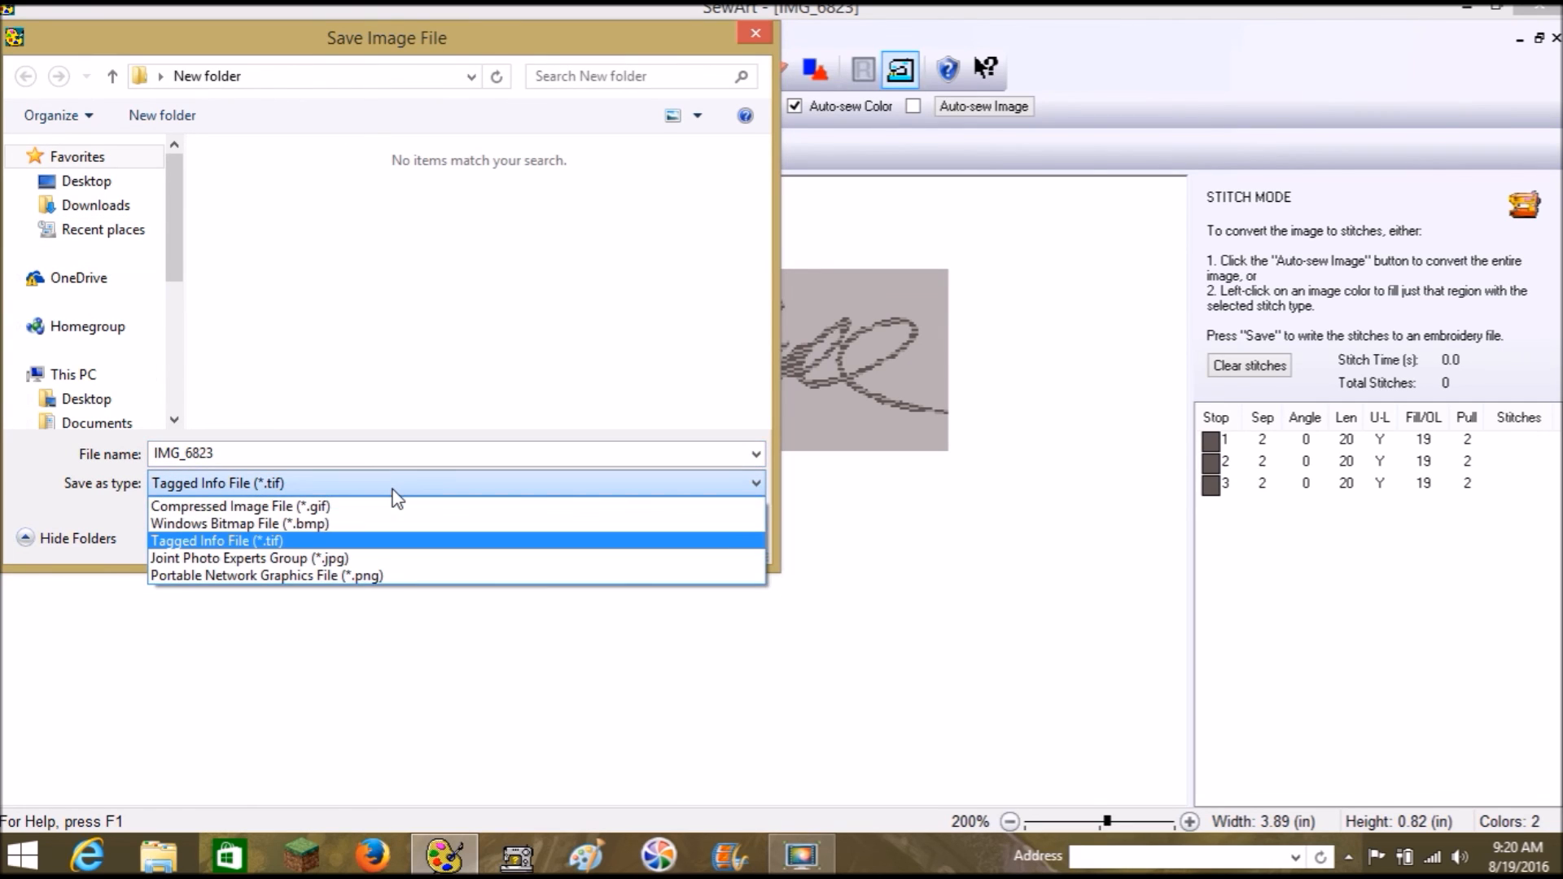
click(384, 560)
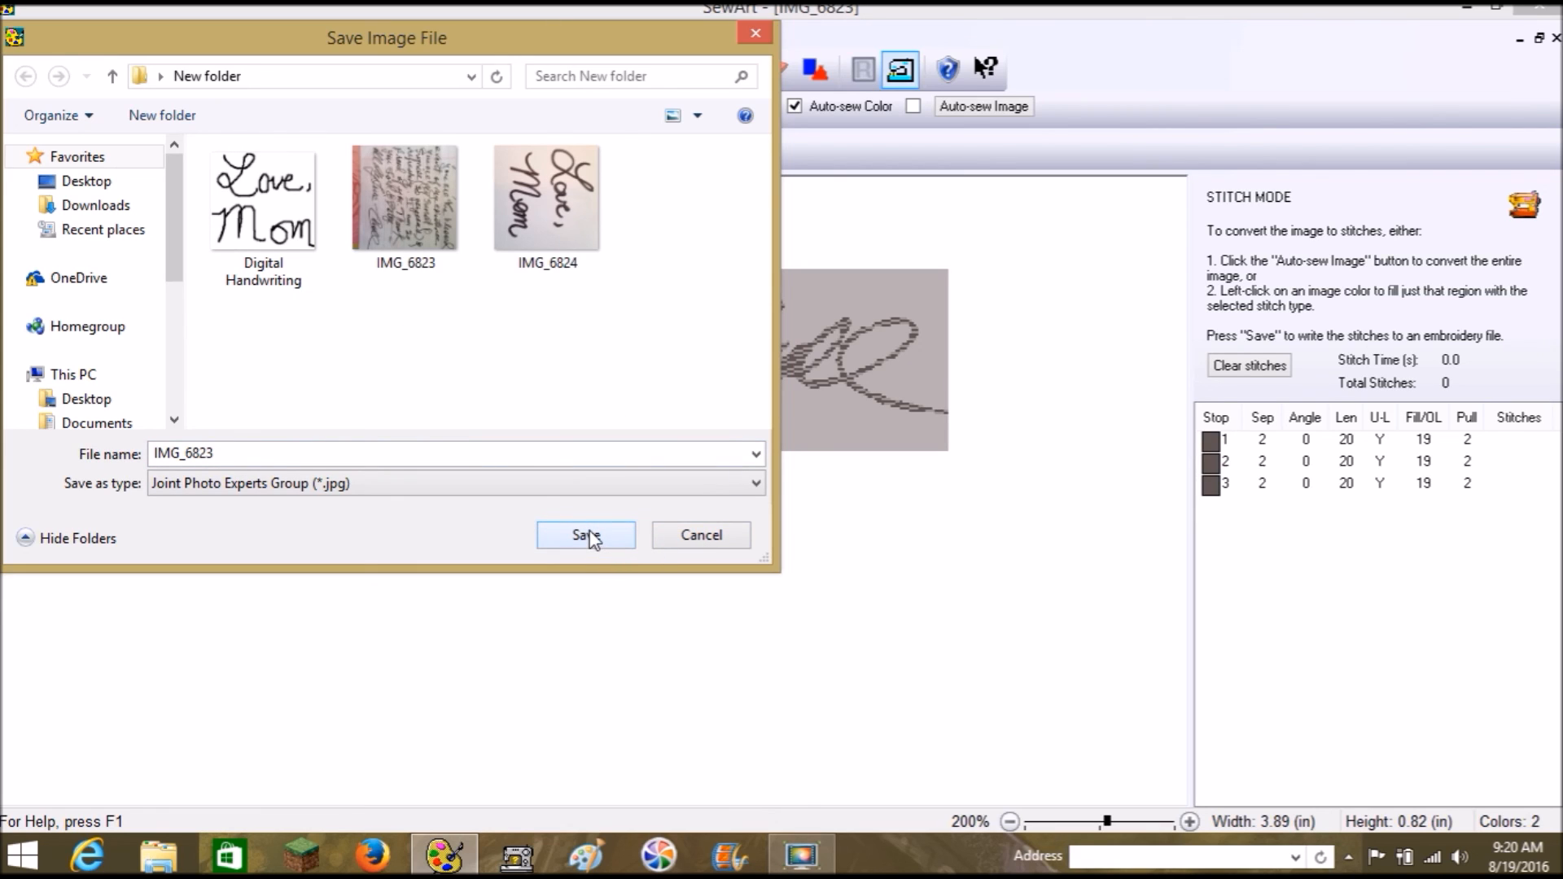
double_click(408, 455)
text(did)
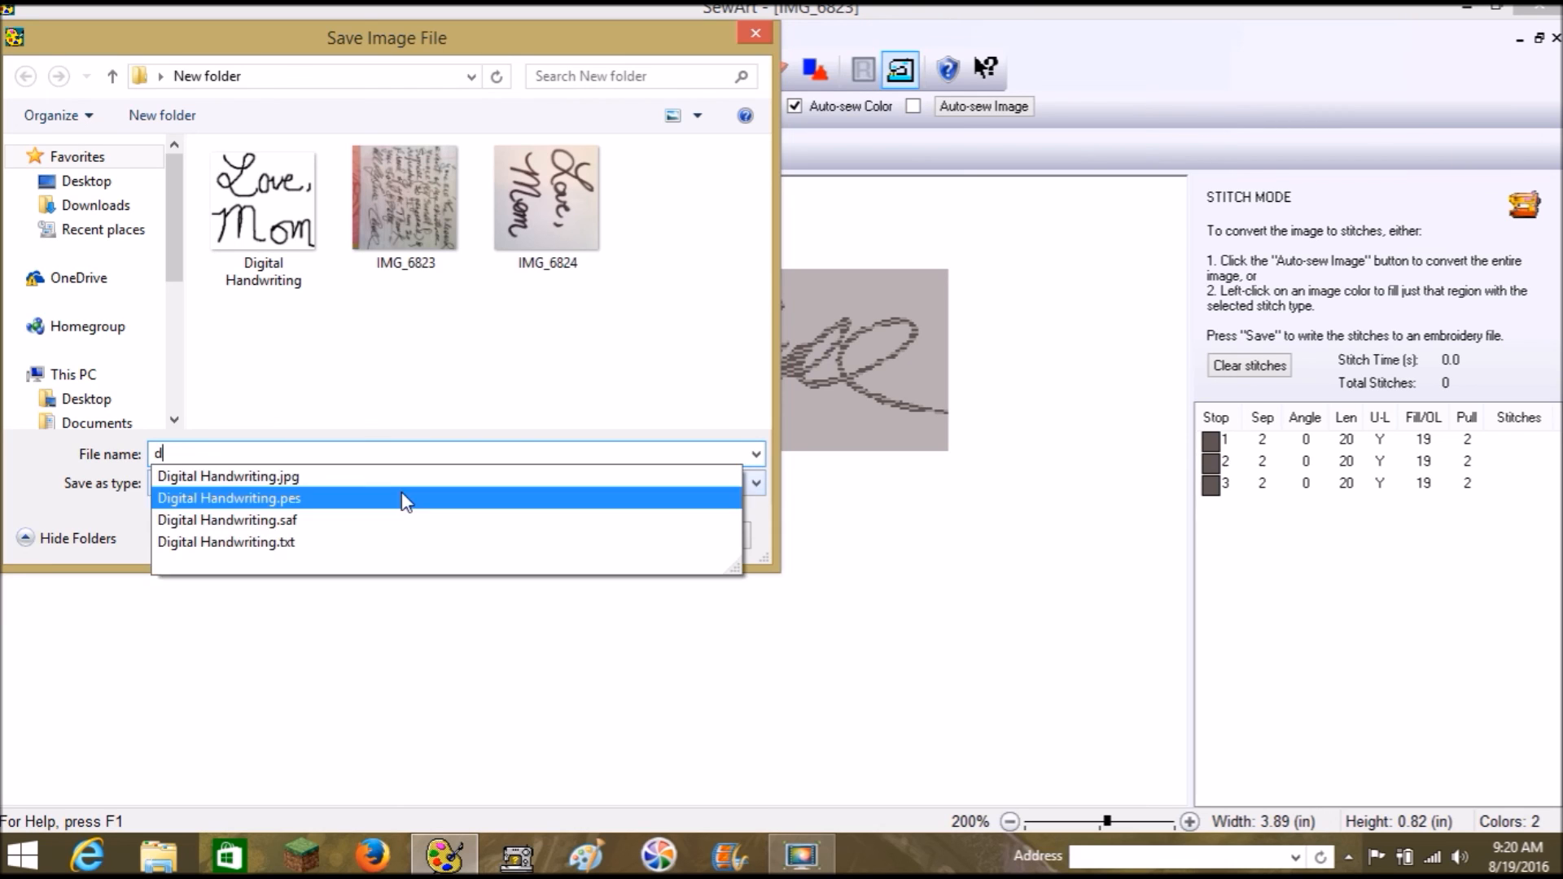
key(BackSpace)
key(BackSpace)
key(BackSpace)
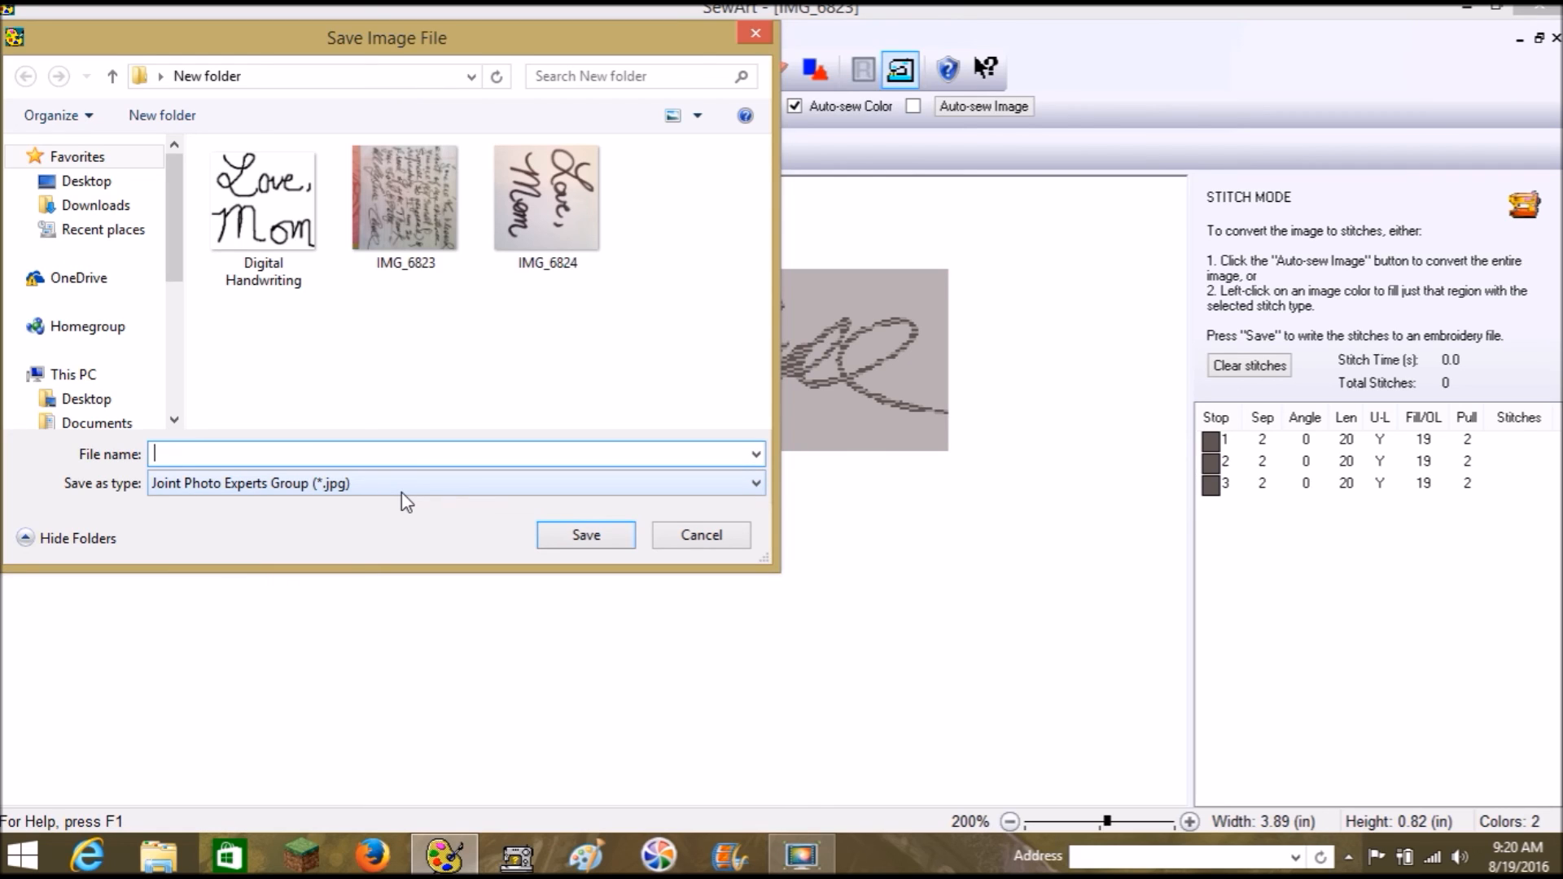
text(Carroll)
click(562, 532)
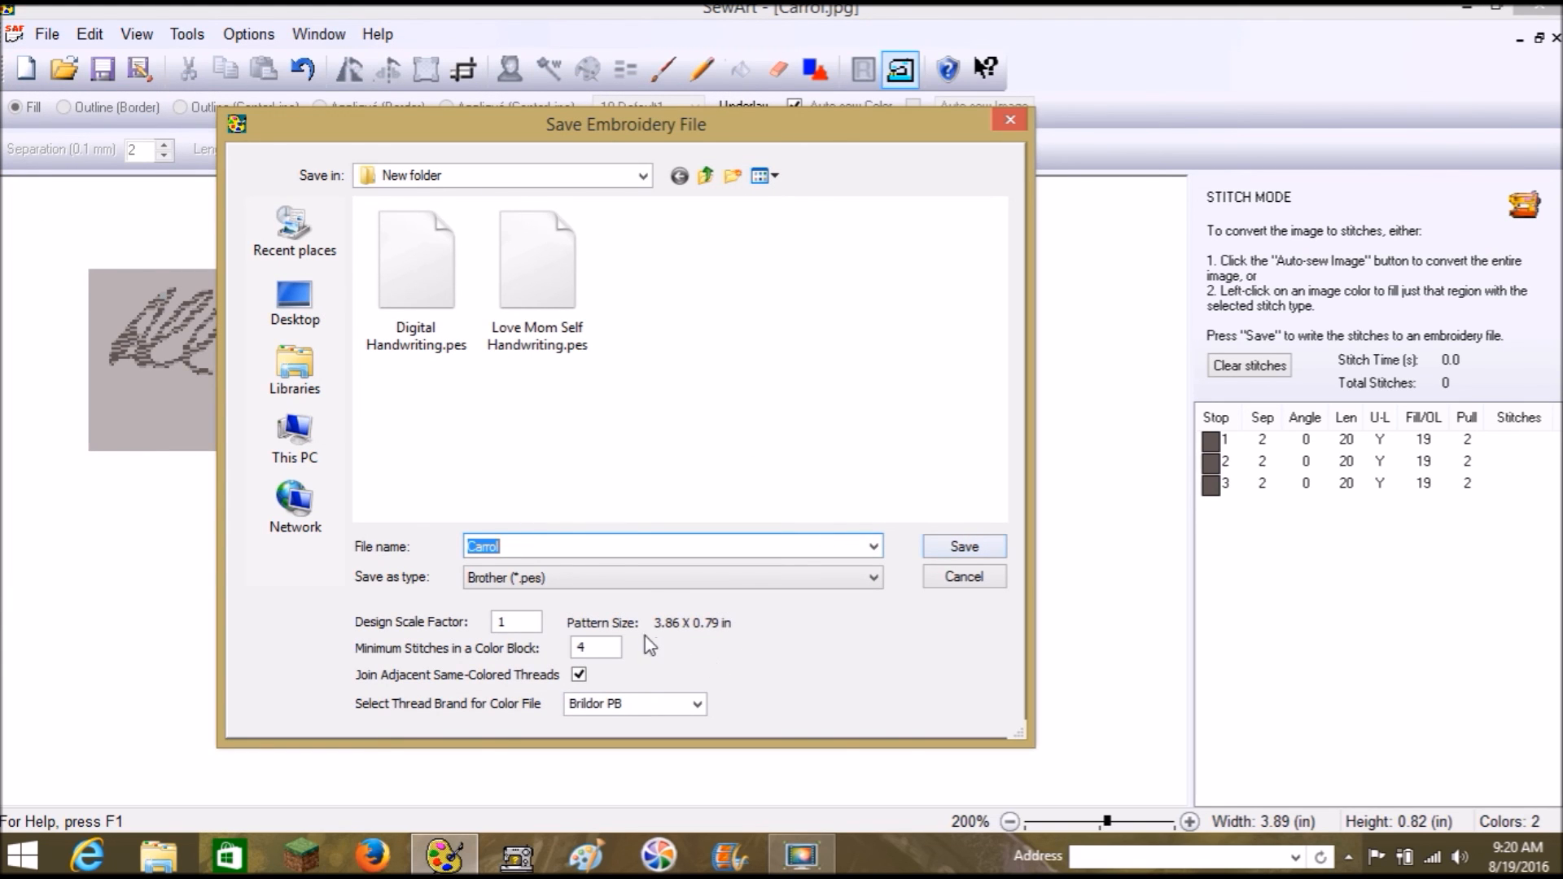
Save the stitches as a Brother (*.pes) embroidery file under the same name, with design scale factor 1
click(947, 553)
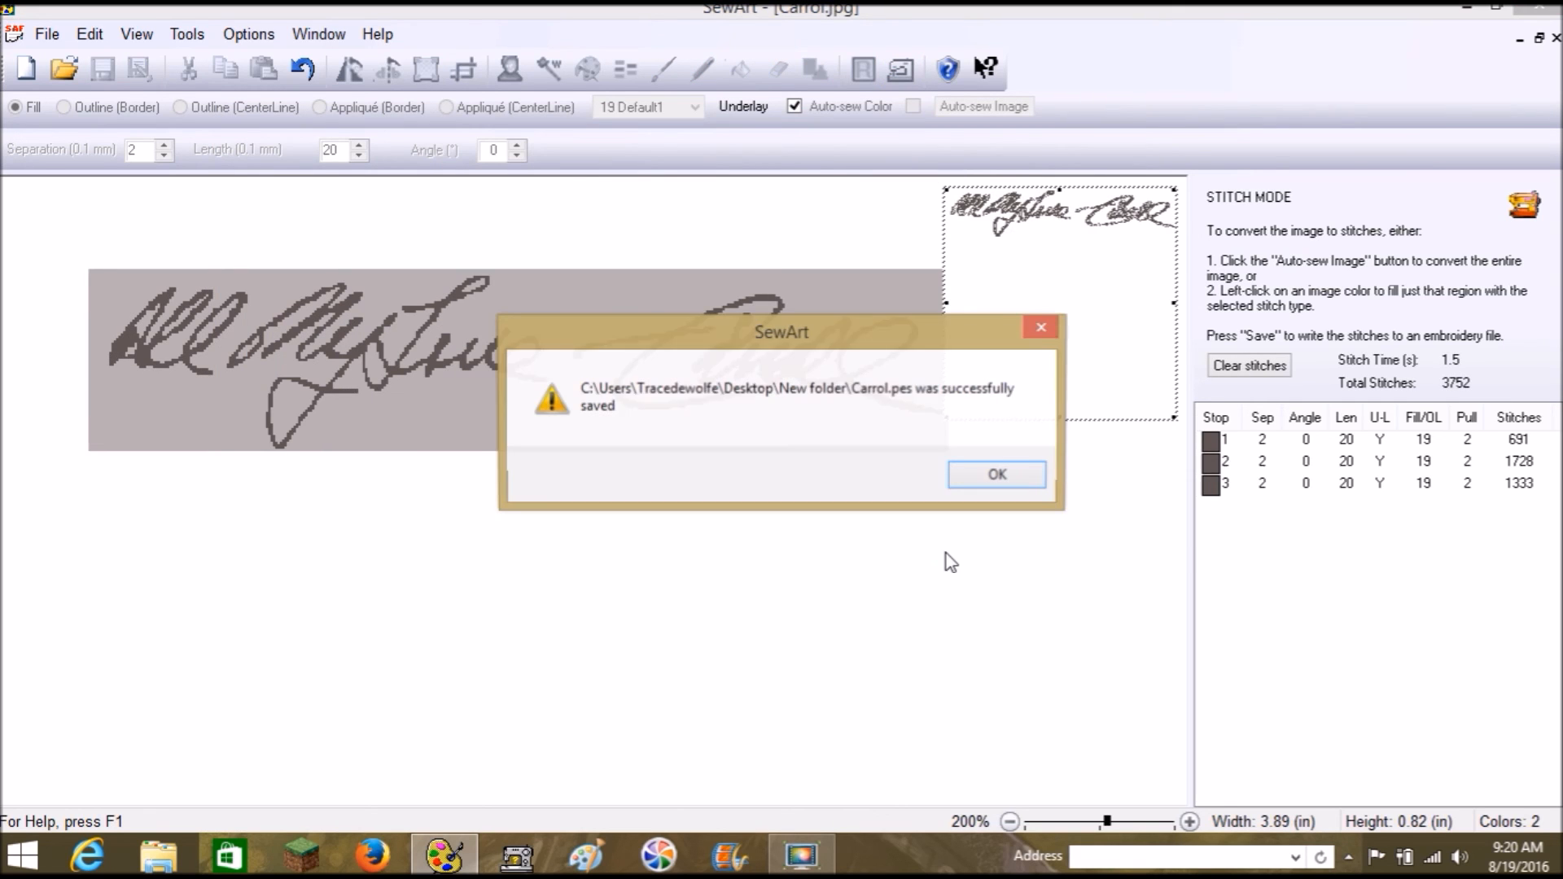
click(993, 481)
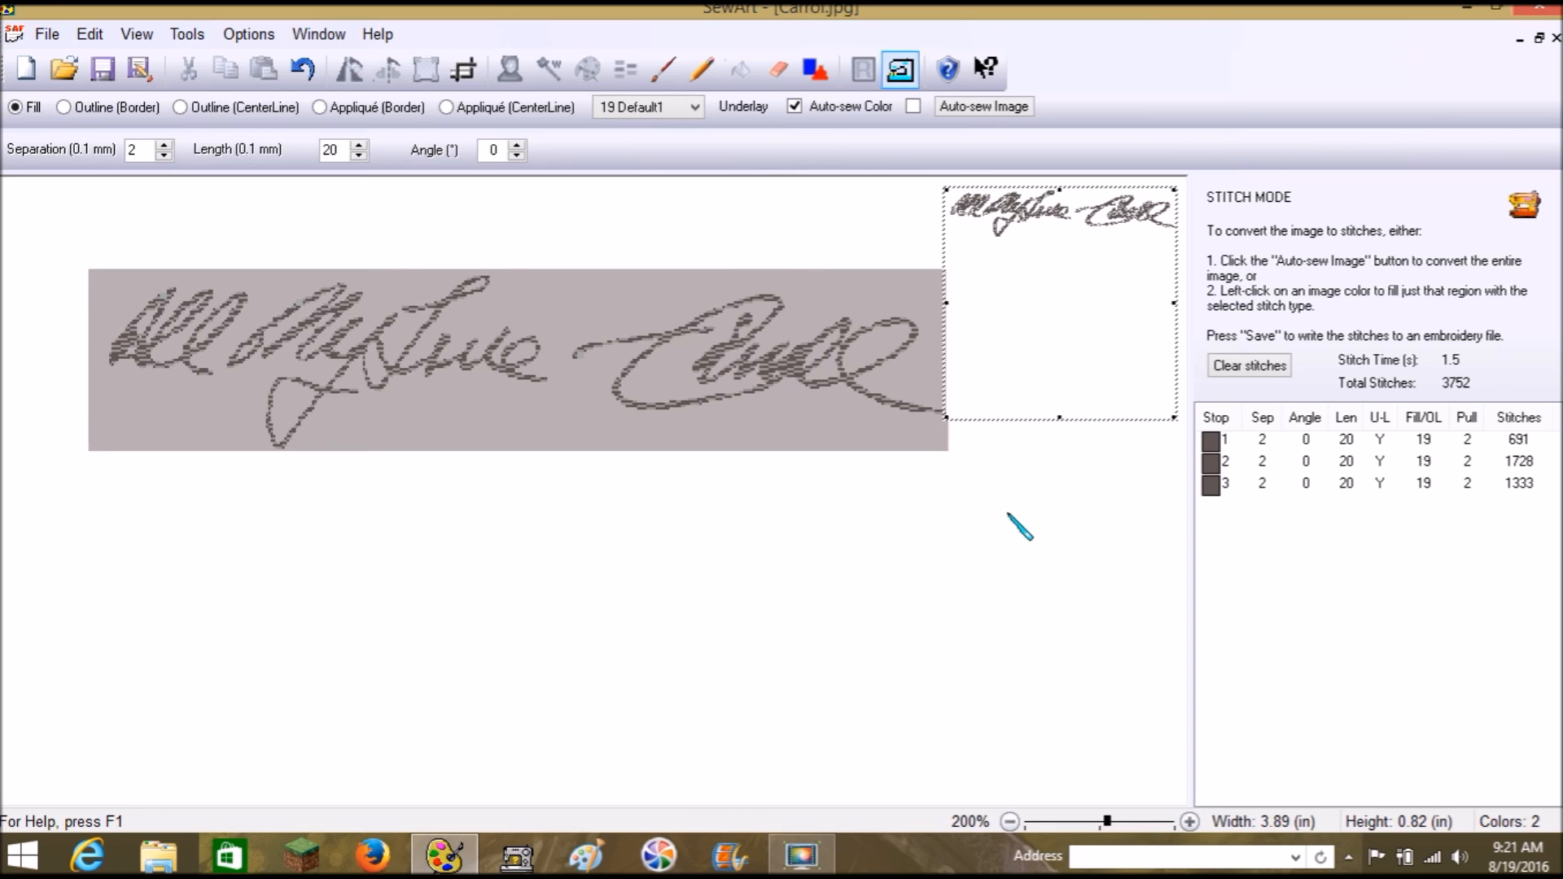
click(799, 859)
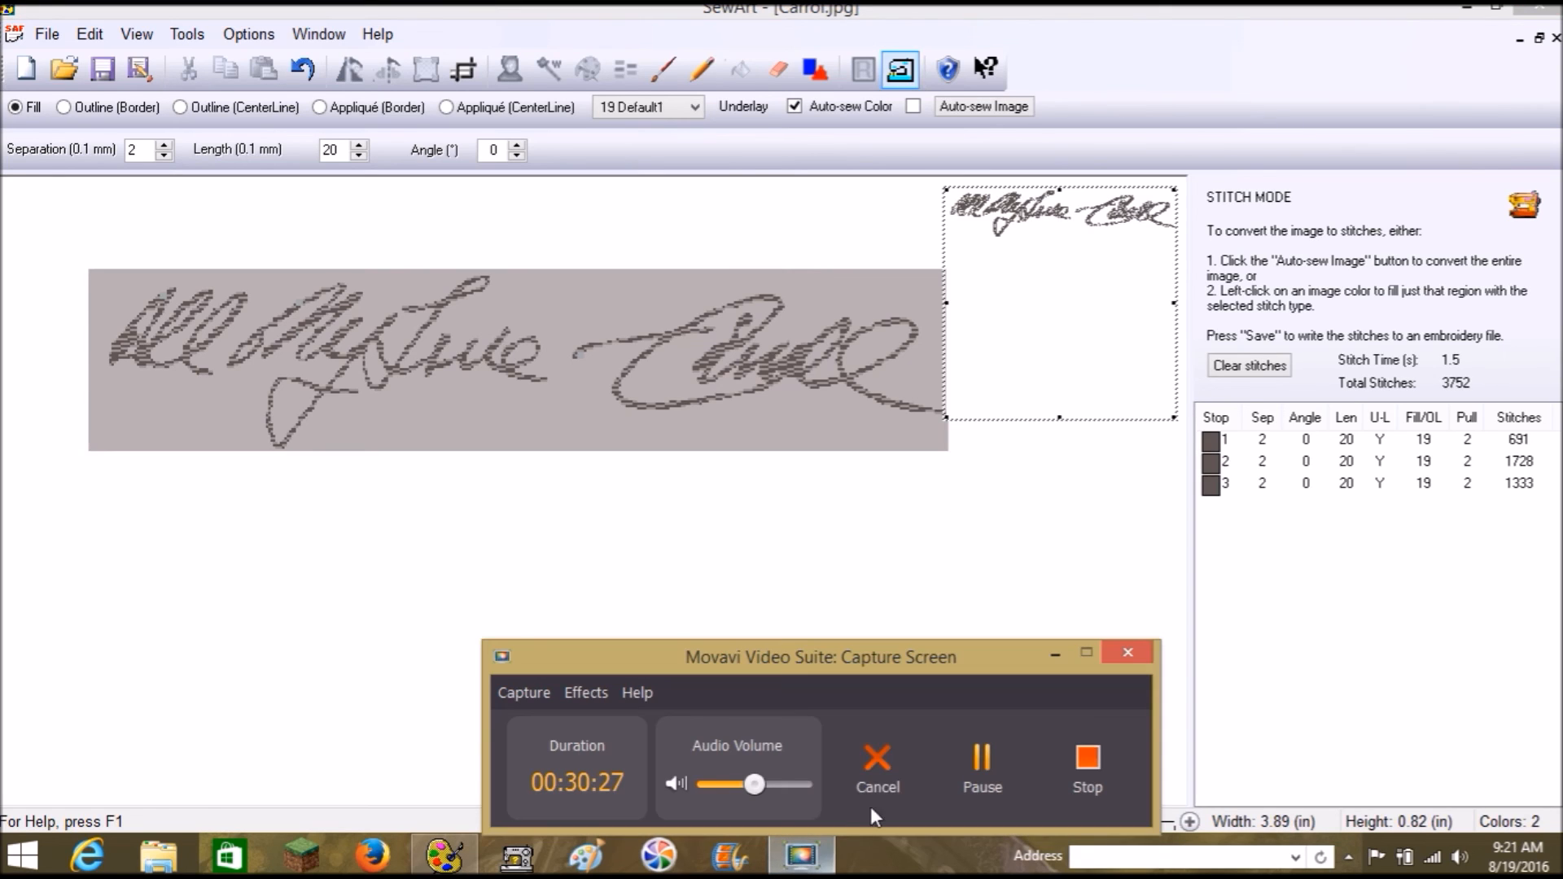
click(1106, 759)
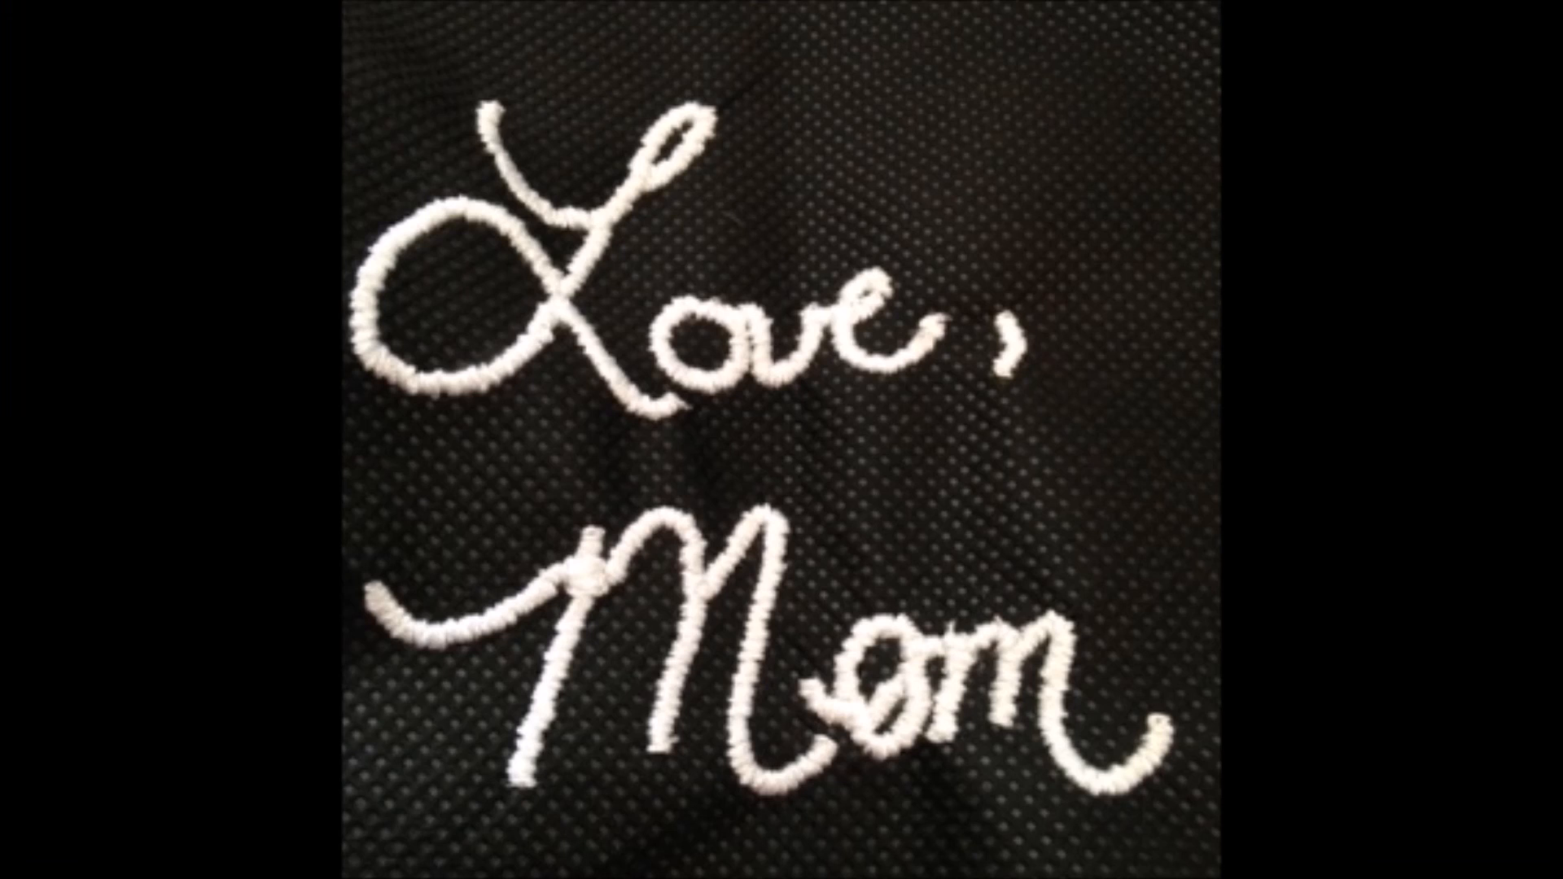